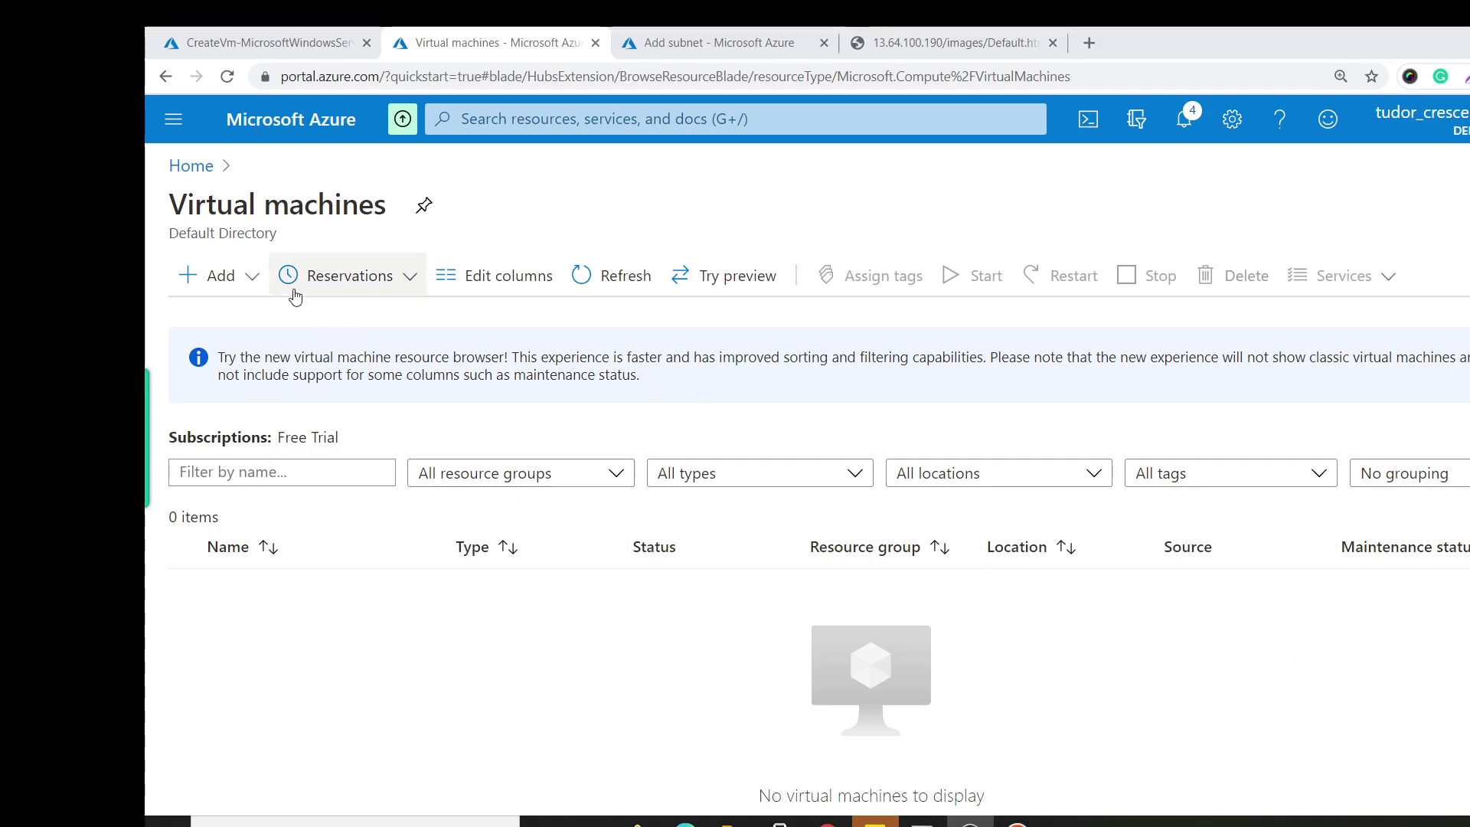
Open the virtual machine Add options, then start a search across Azure services.
left_click(228, 275)
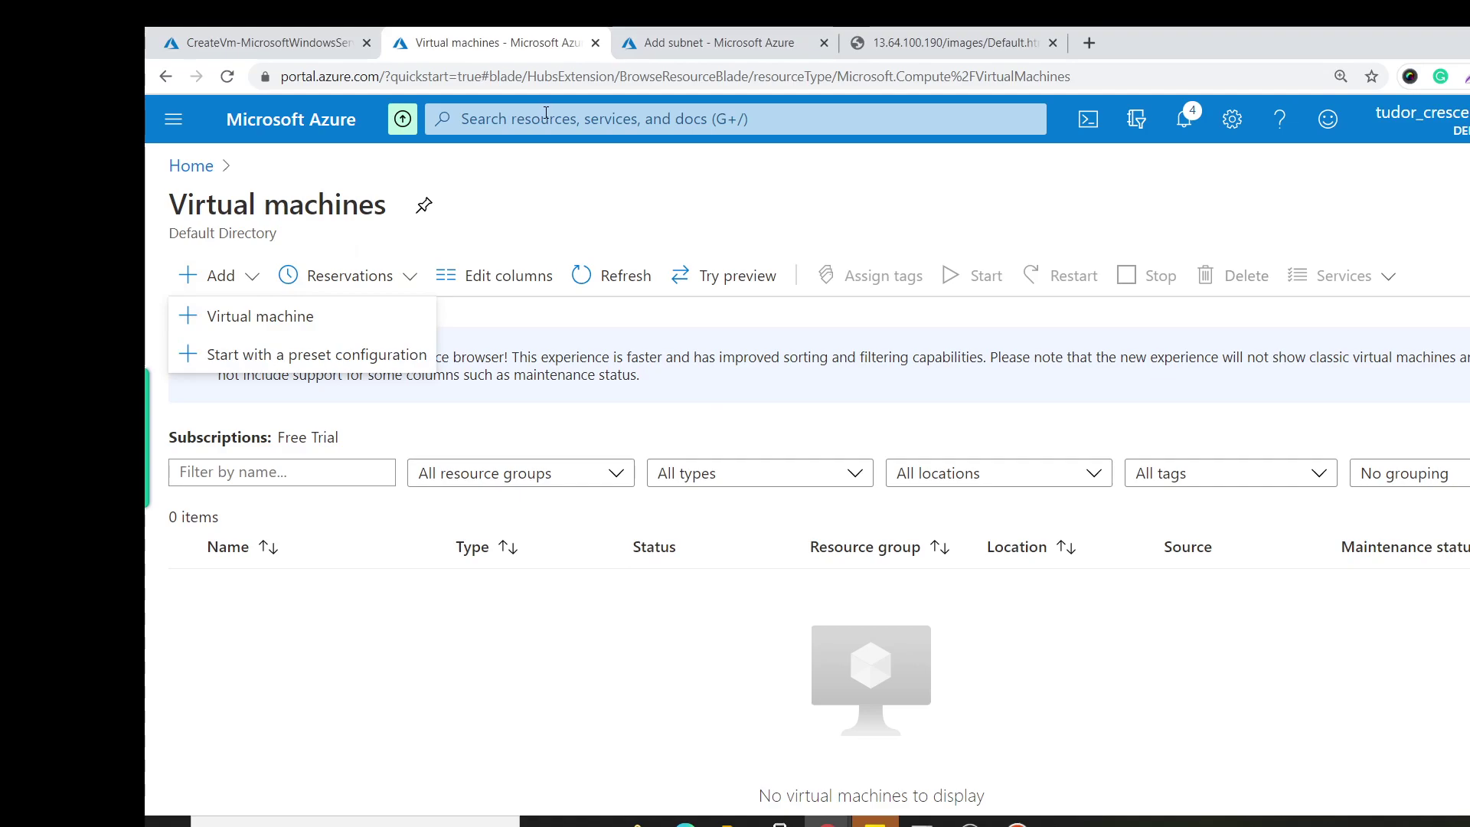
left_click(546, 115)
Search 'virt' to reach Virtual networks, delete testvnet, and start a new virtual network.
type("virt")
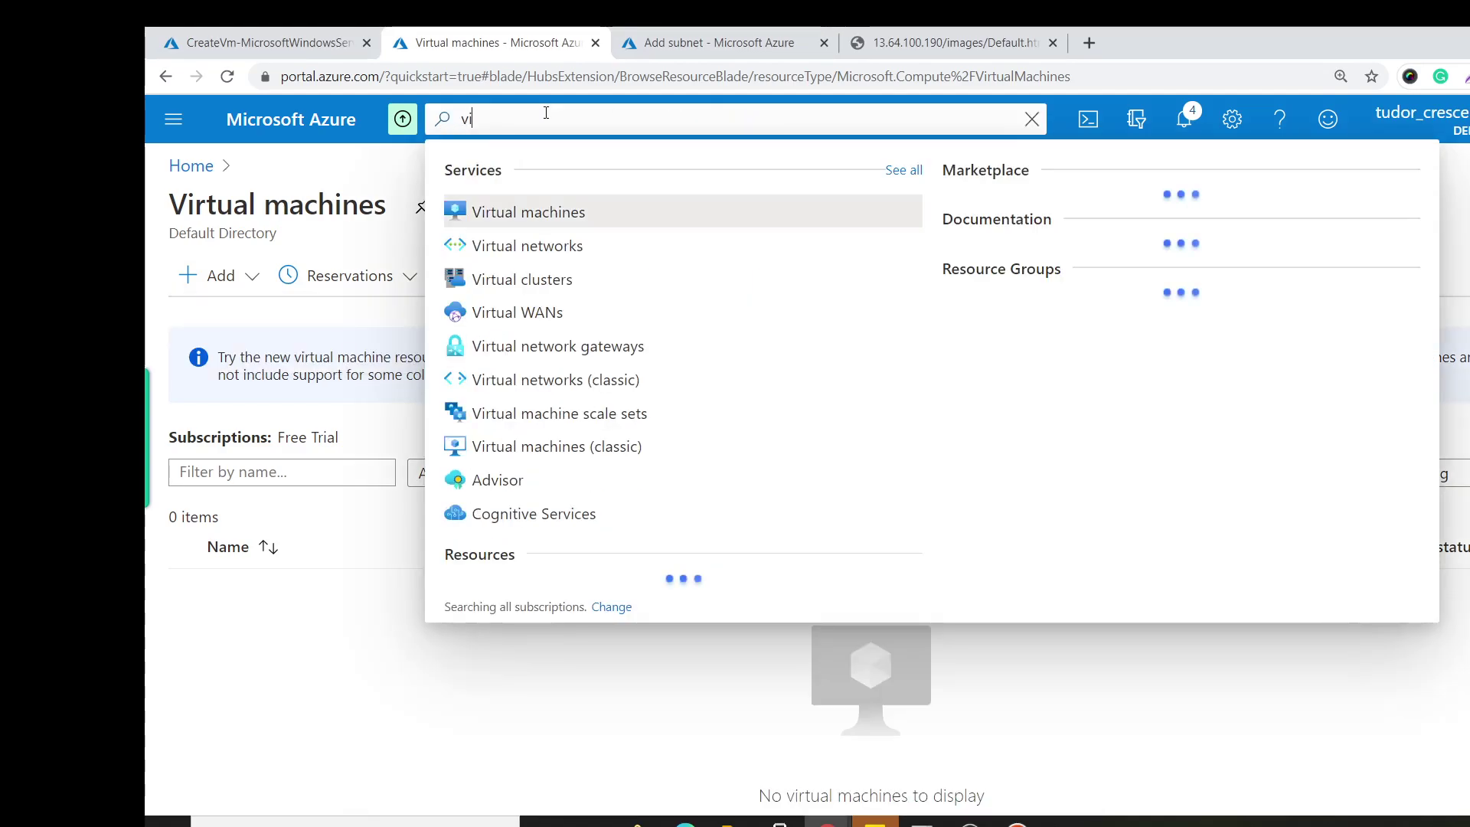
left_click(574, 244)
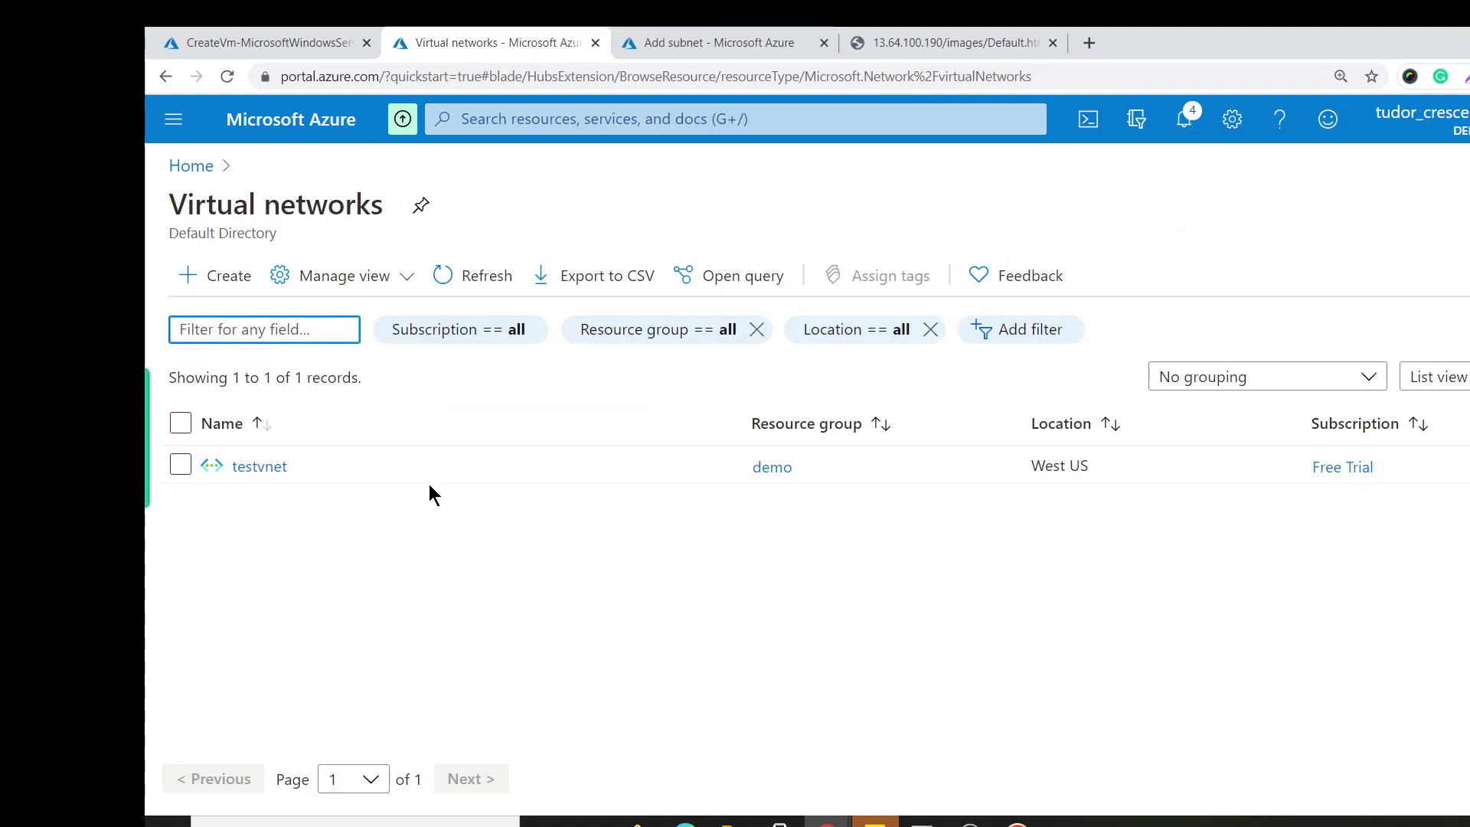
left_click(180, 466)
left_click(247, 468)
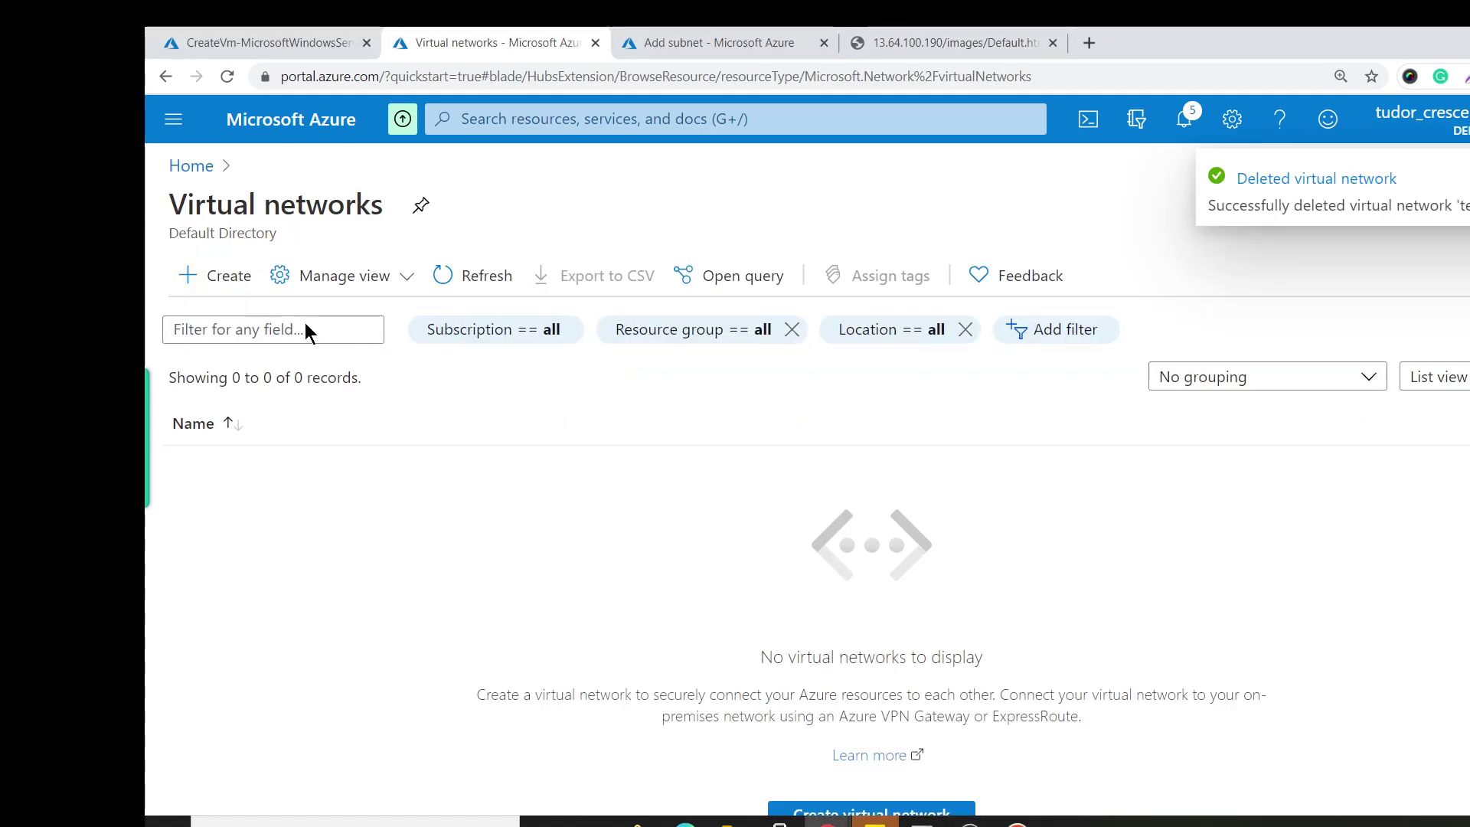
left_click(218, 276)
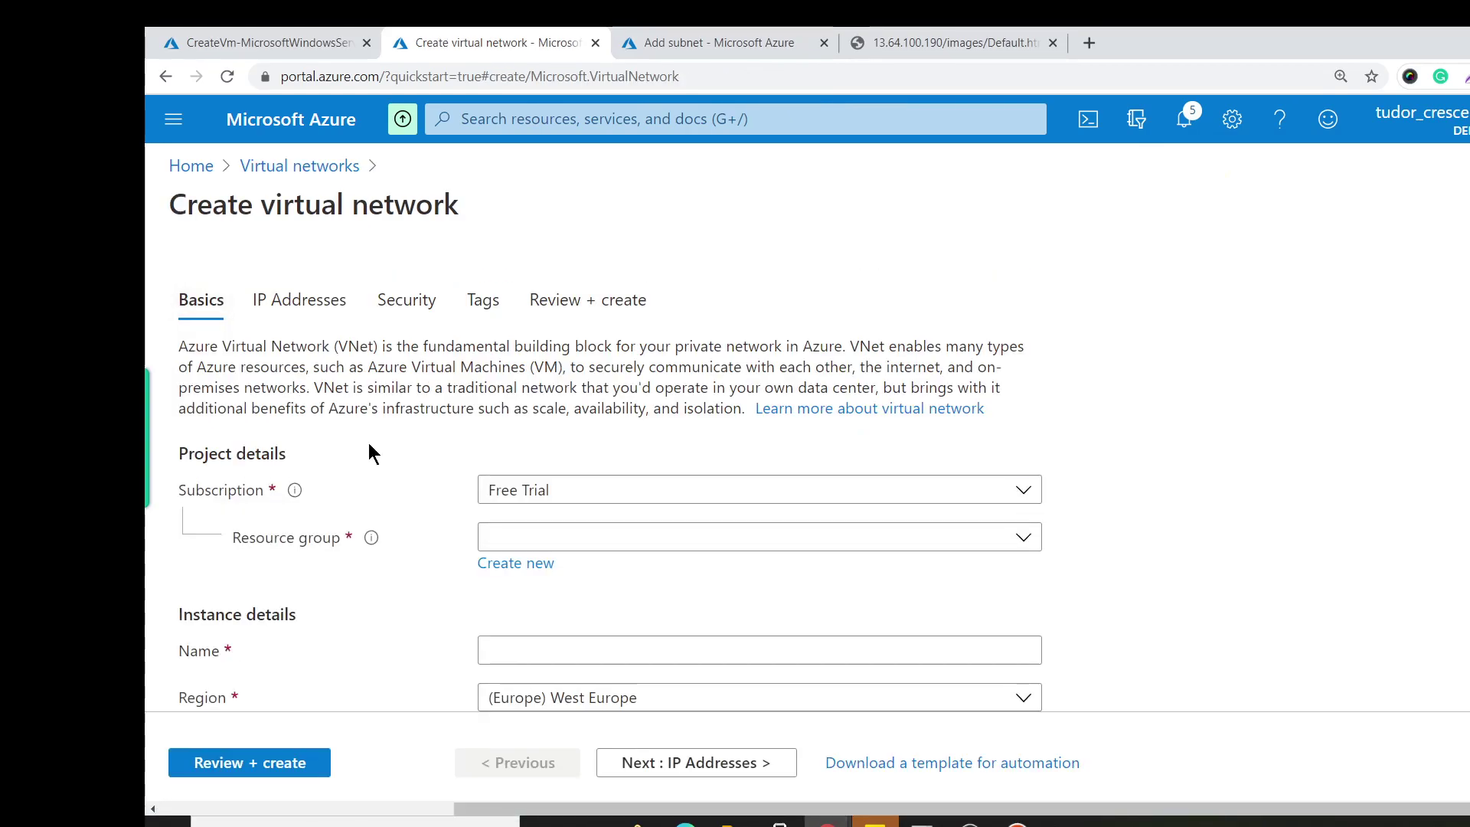
Fill in resource group demo, name stagingnetwork and region (US) West US.
left_click(580, 538)
left_click(582, 352)
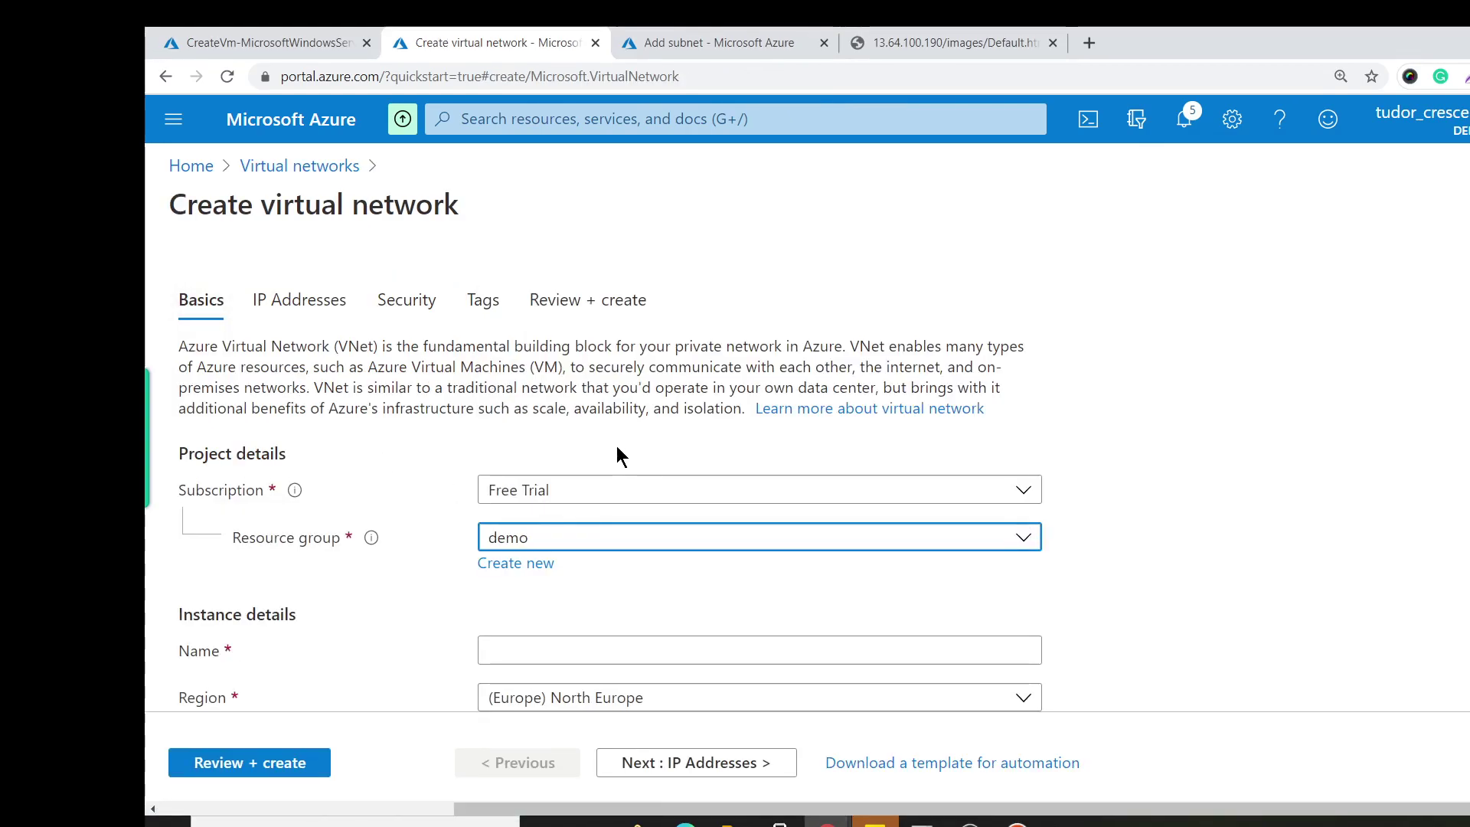
scroll(614, 467, "down", 1)
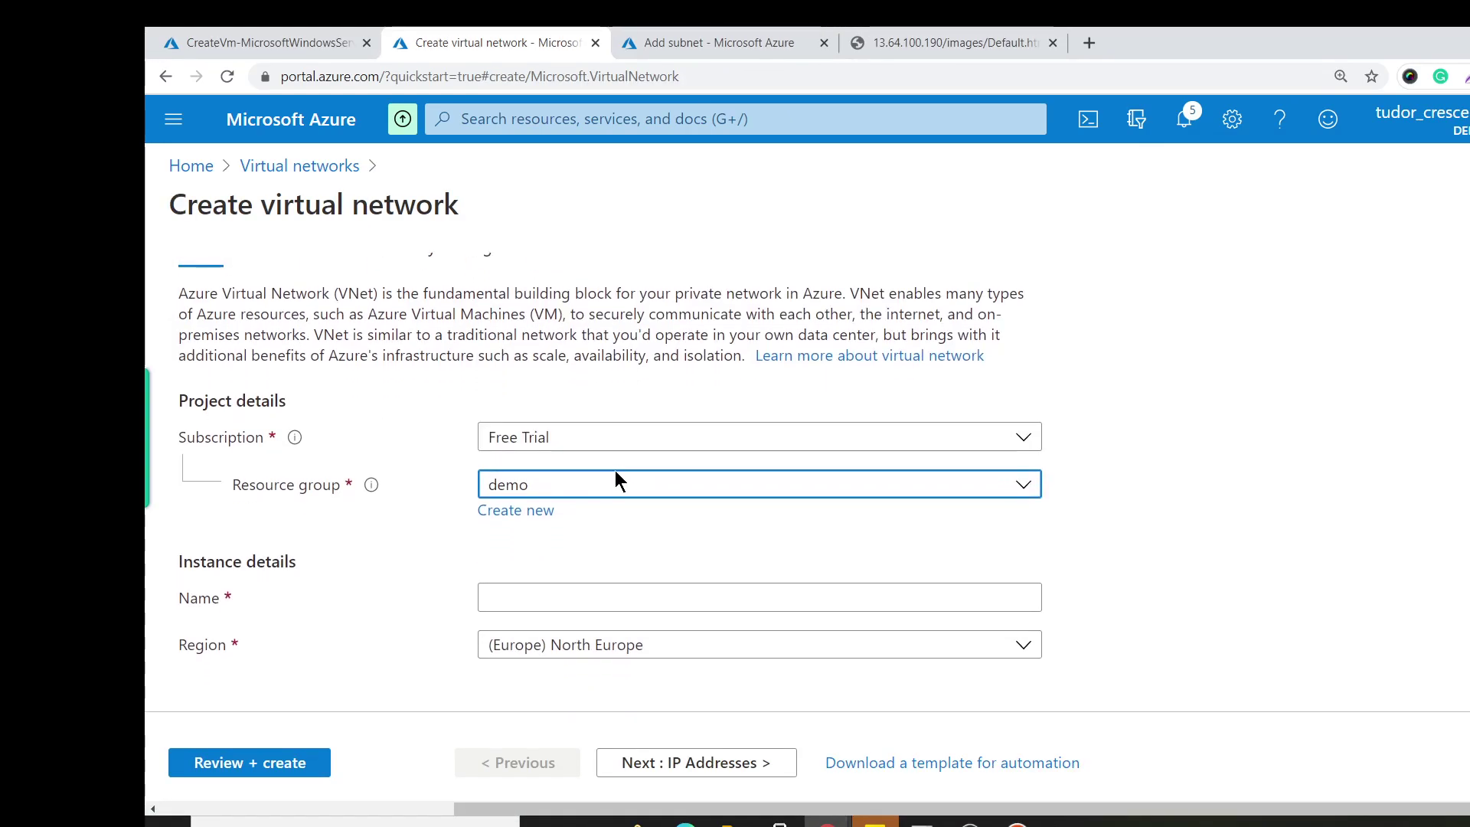
left_click(591, 594)
type("stagingnetw")
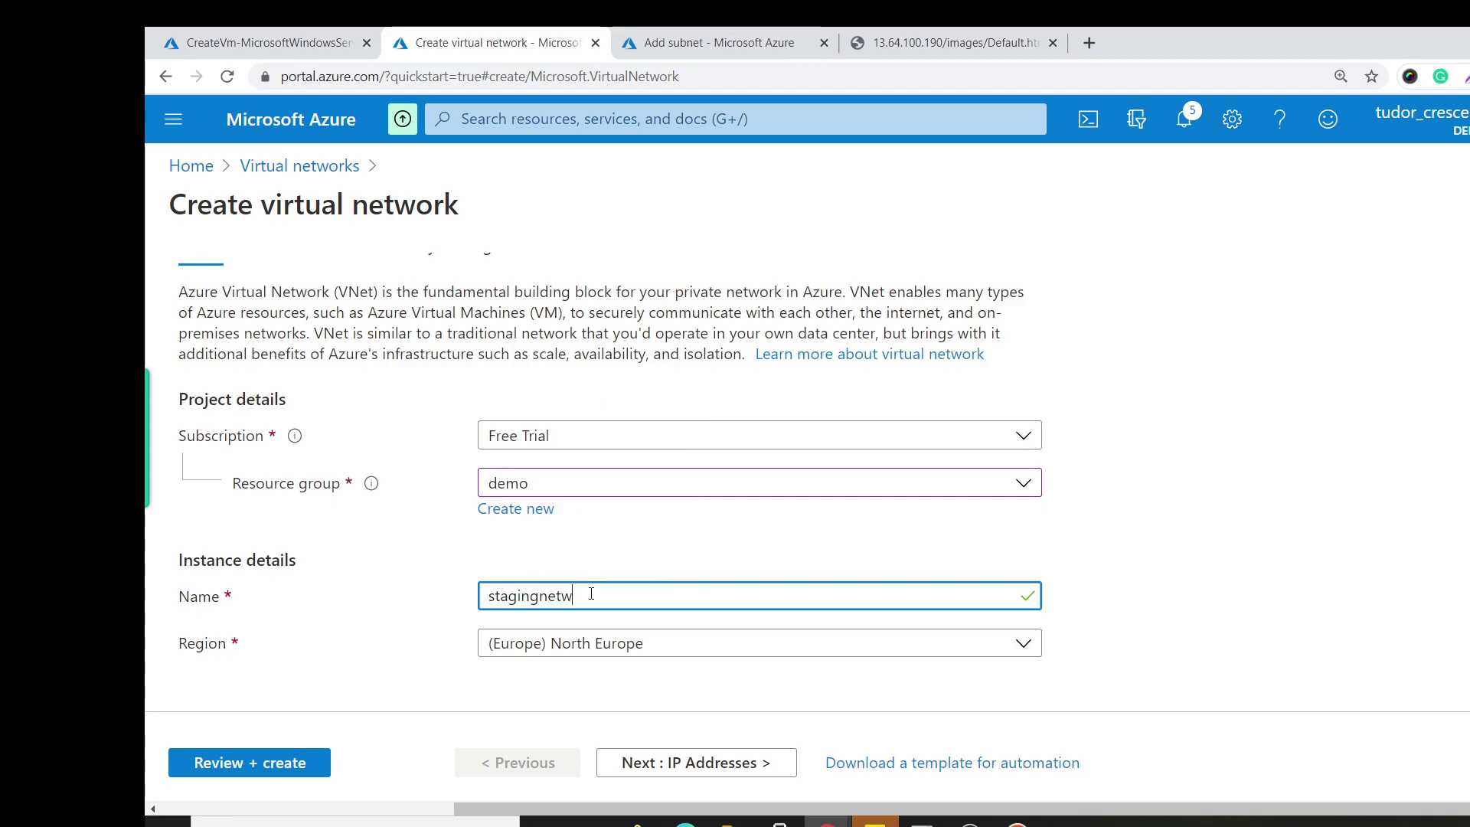
type("ork")
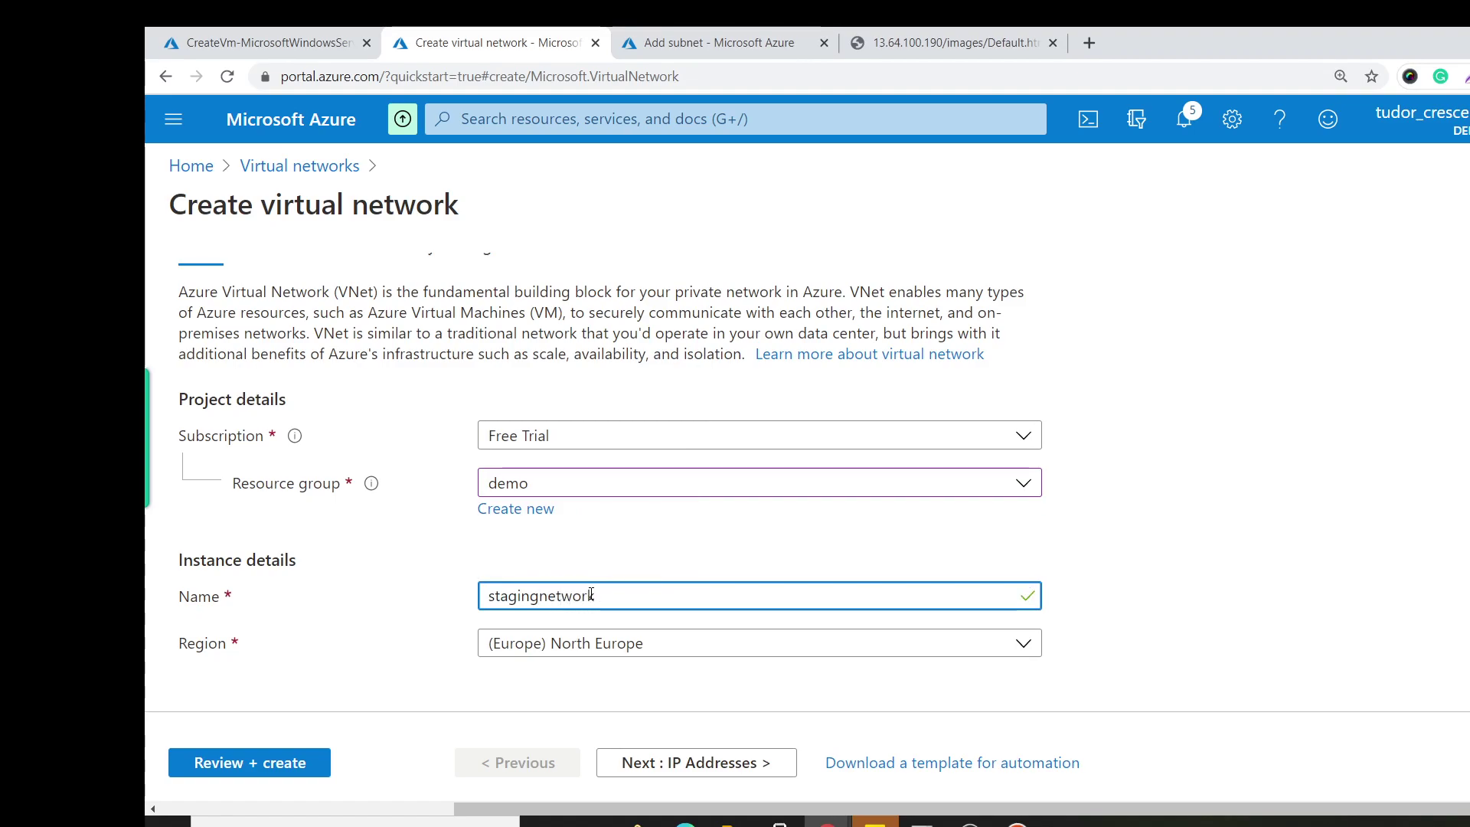
left_click(618, 645)
type("wes")
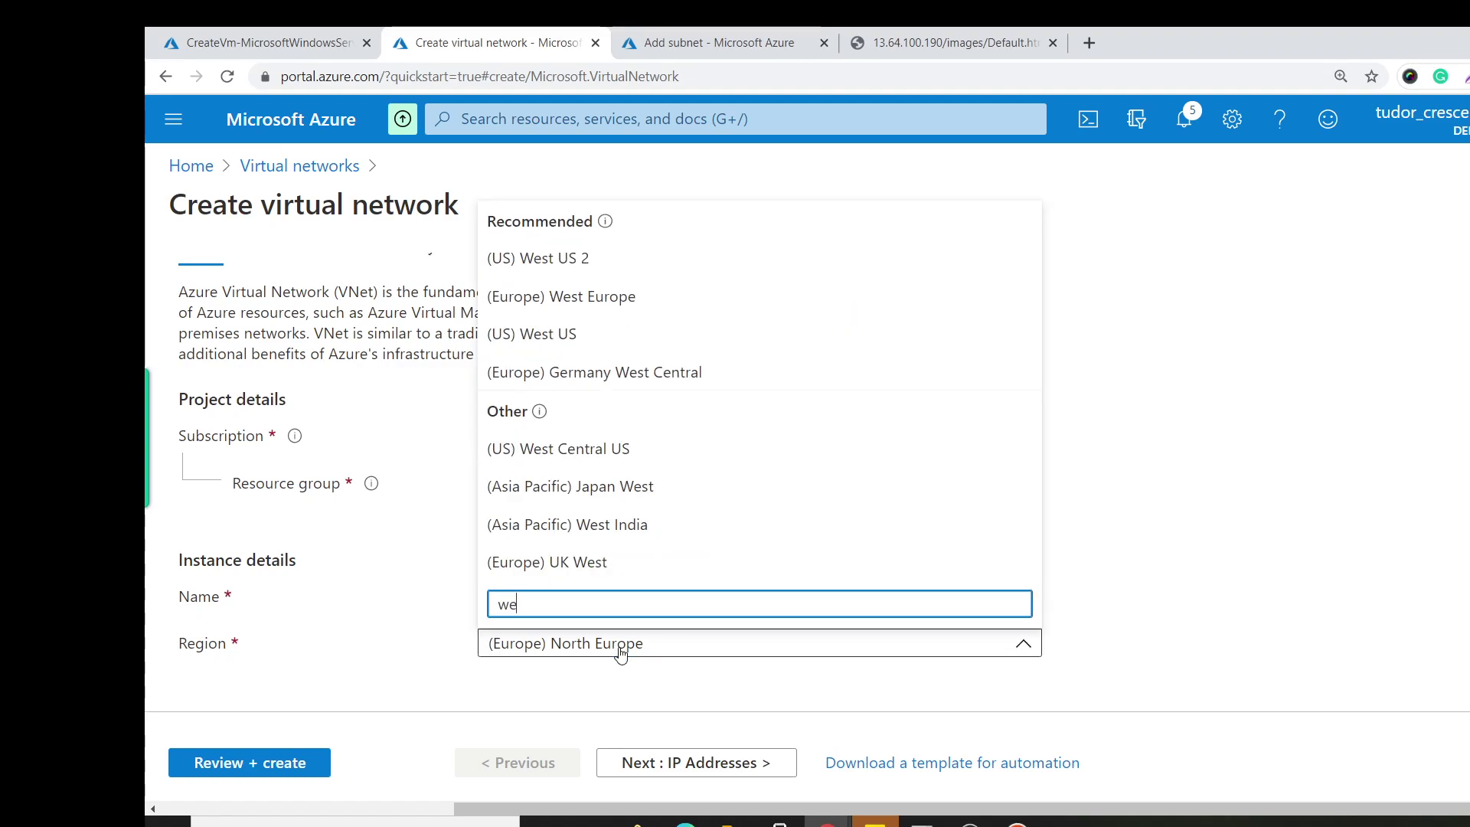
left_click(631, 334)
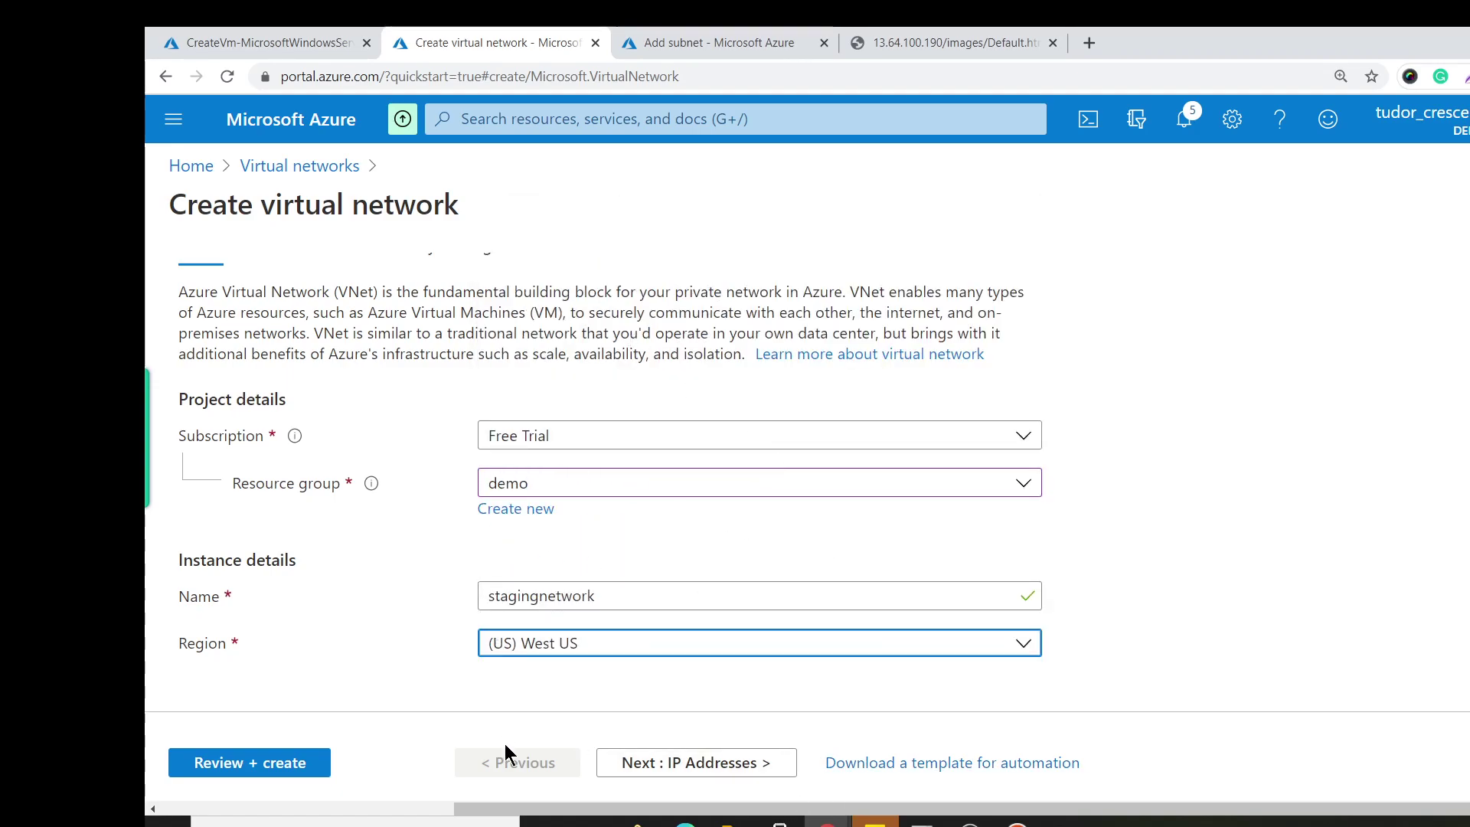
Keep the default 10.0.0.0/16 addressing, validate, and create stagingnetwork.
left_click(678, 763)
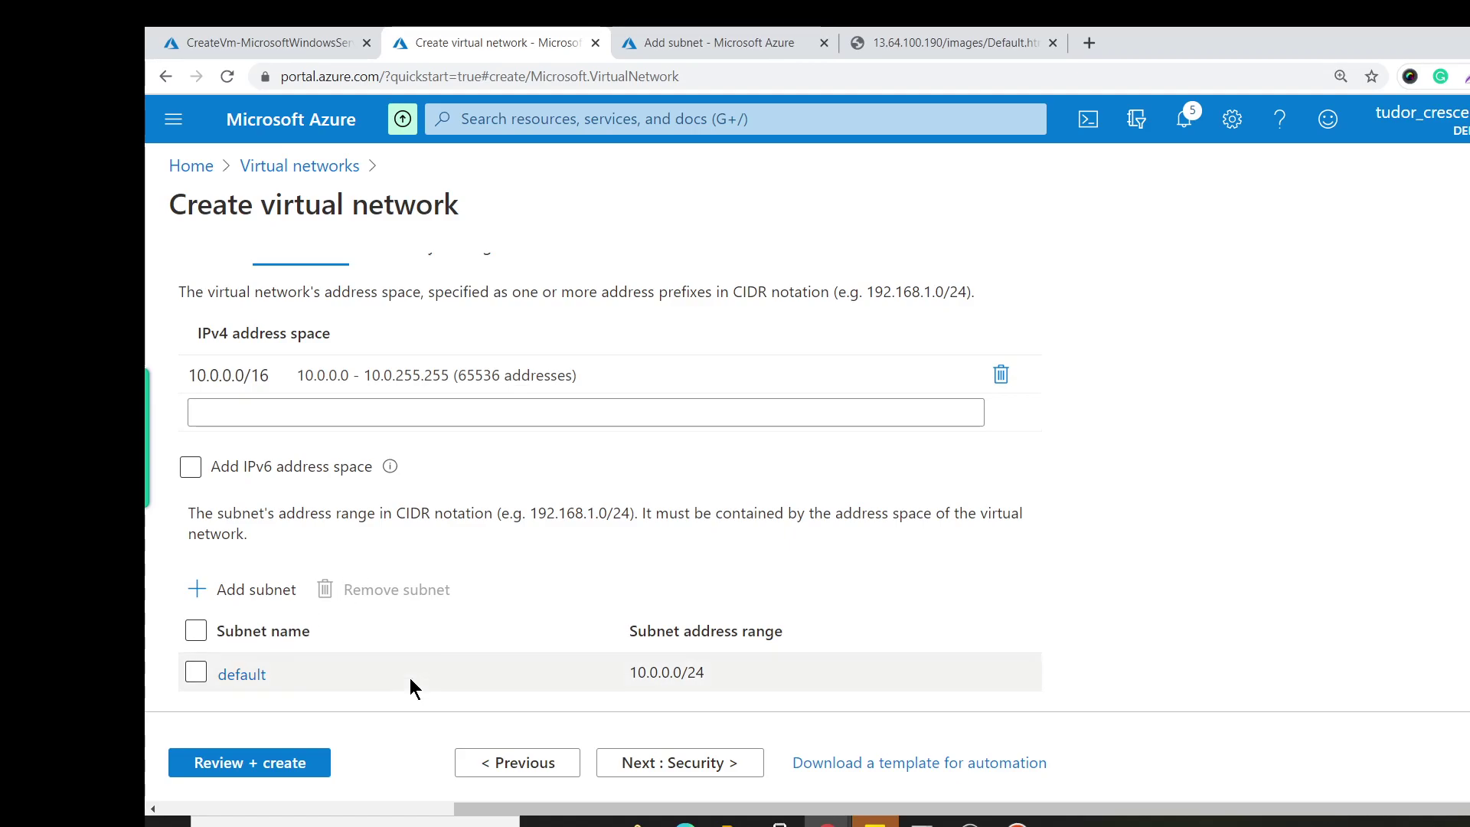
left_click(279, 772)
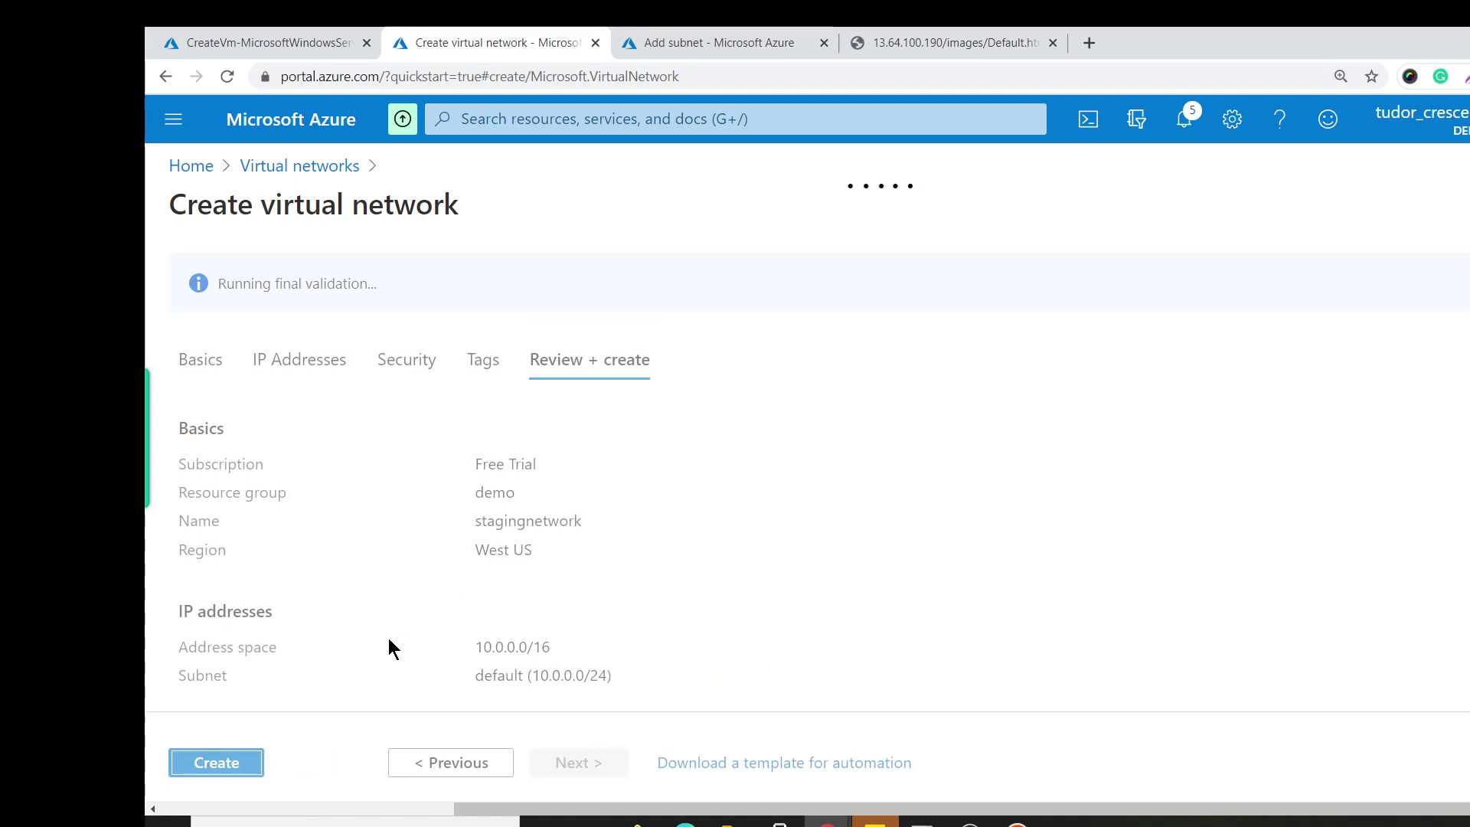
left_click(217, 763)
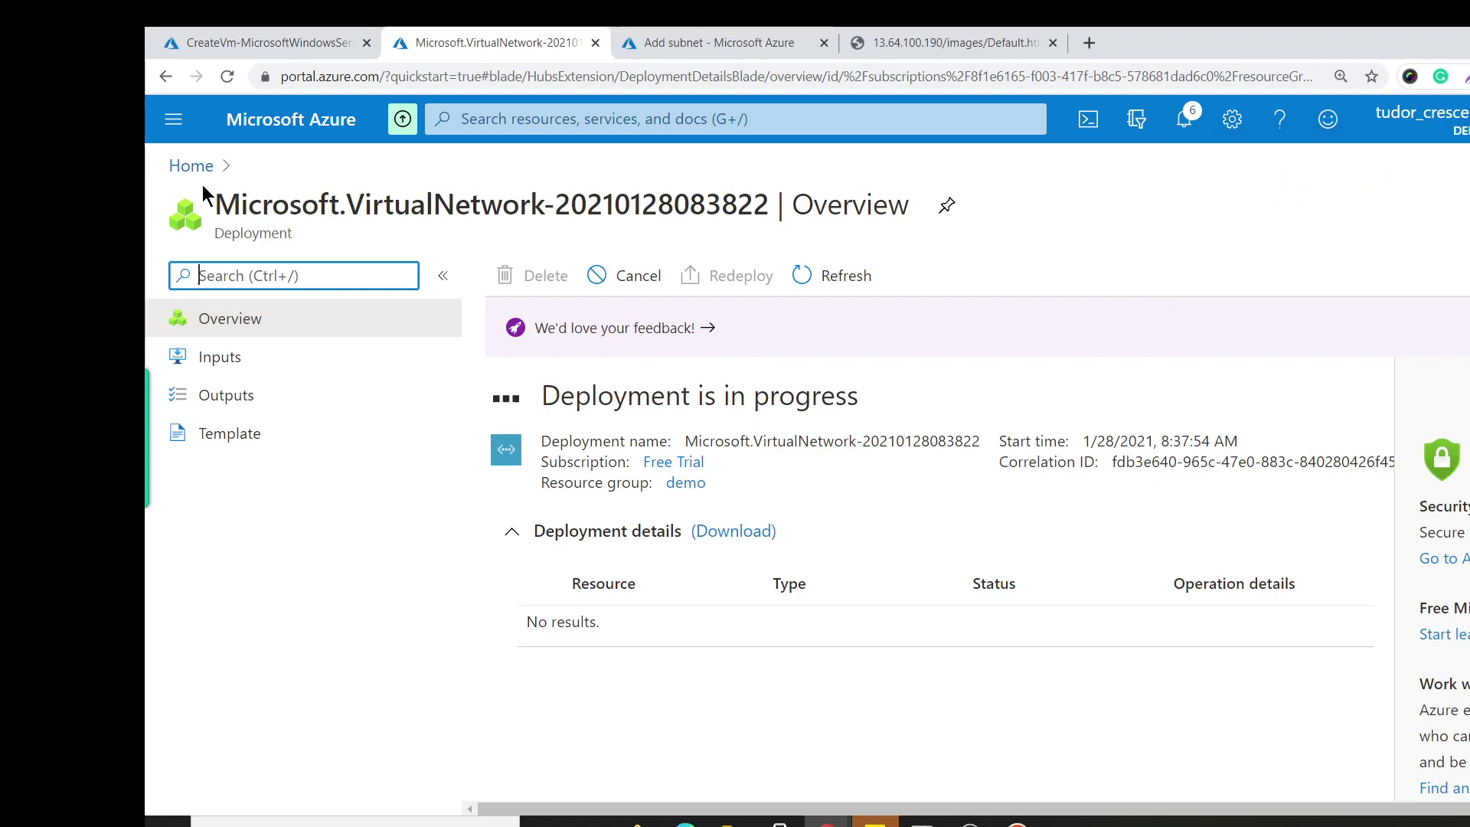
Start another virtual network in resource group demo named clientnetwork in (US) West US.
left_click(471, 118)
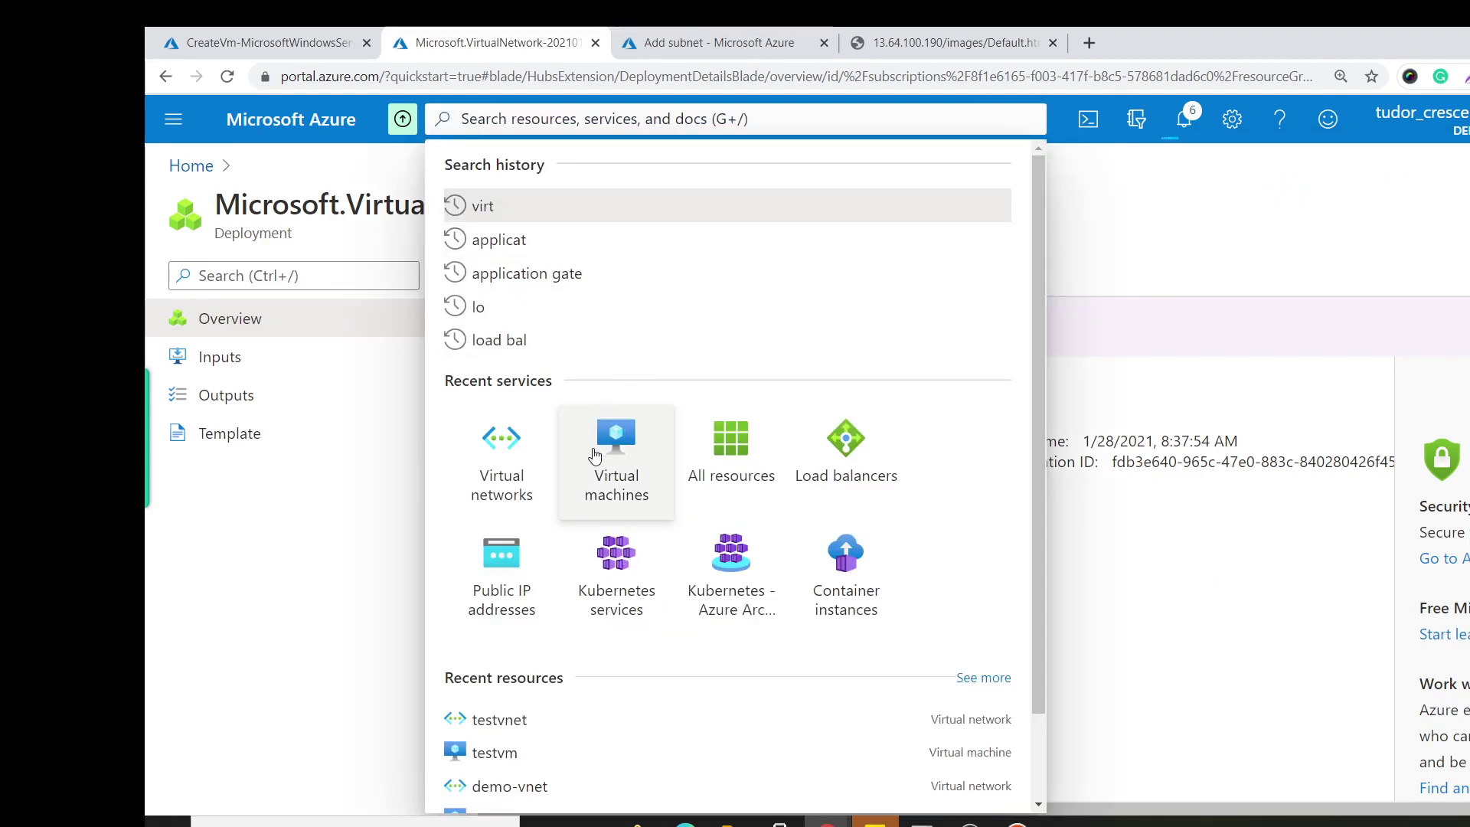
left_click(494, 452)
left_click(206, 278)
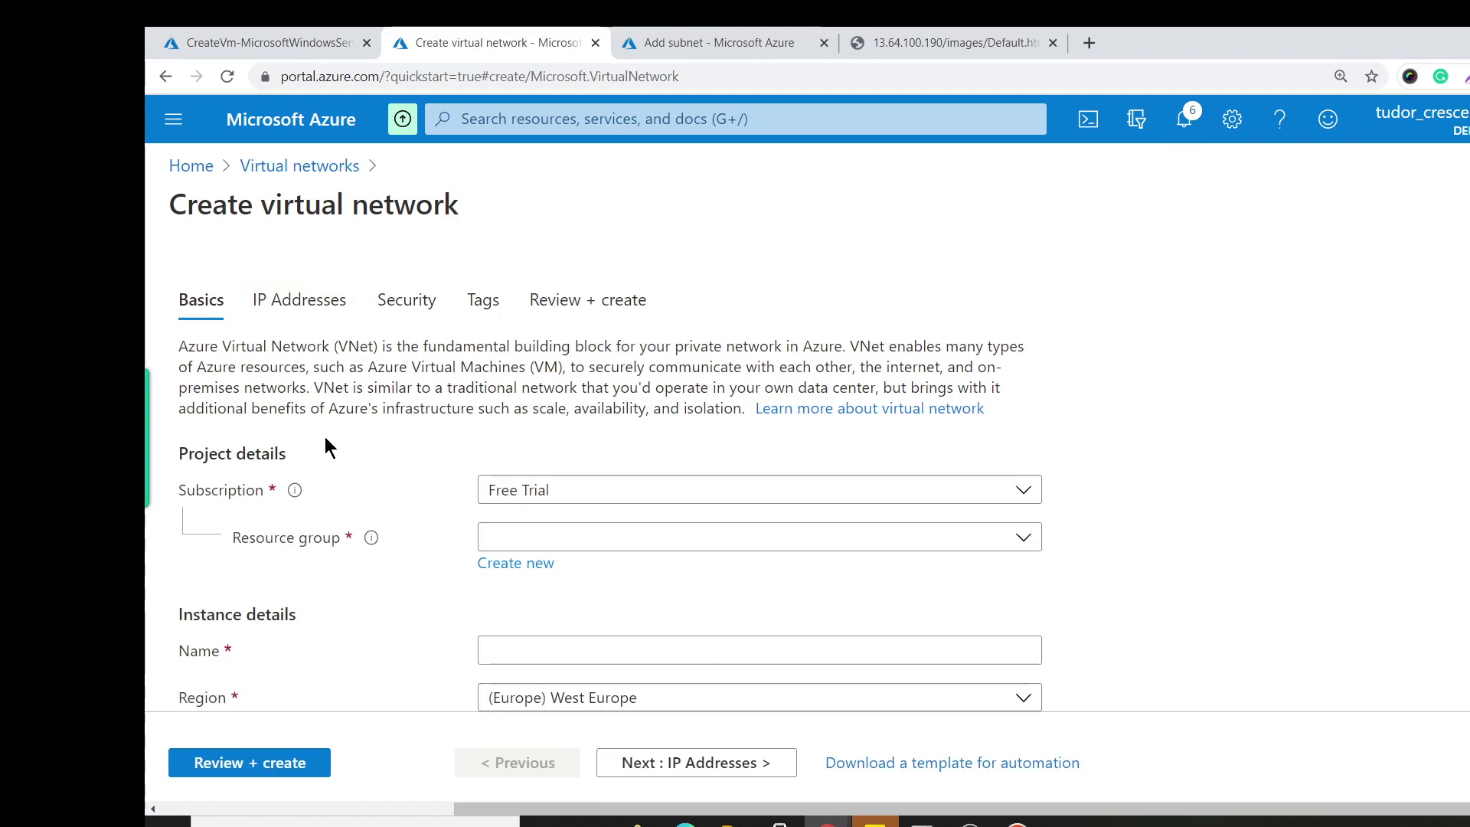
left_click(600, 538)
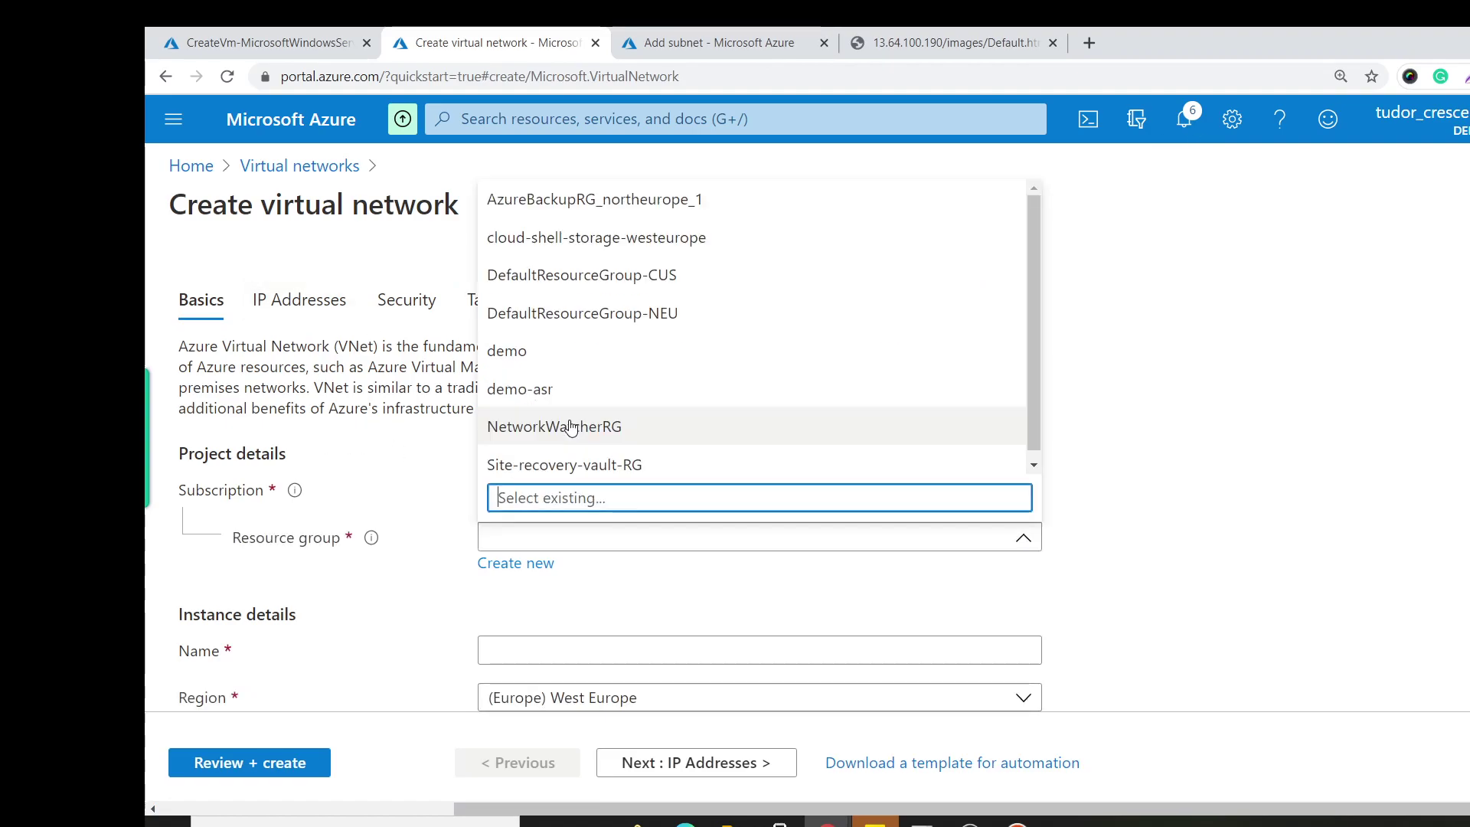
left_click(582, 357)
left_click(628, 642)
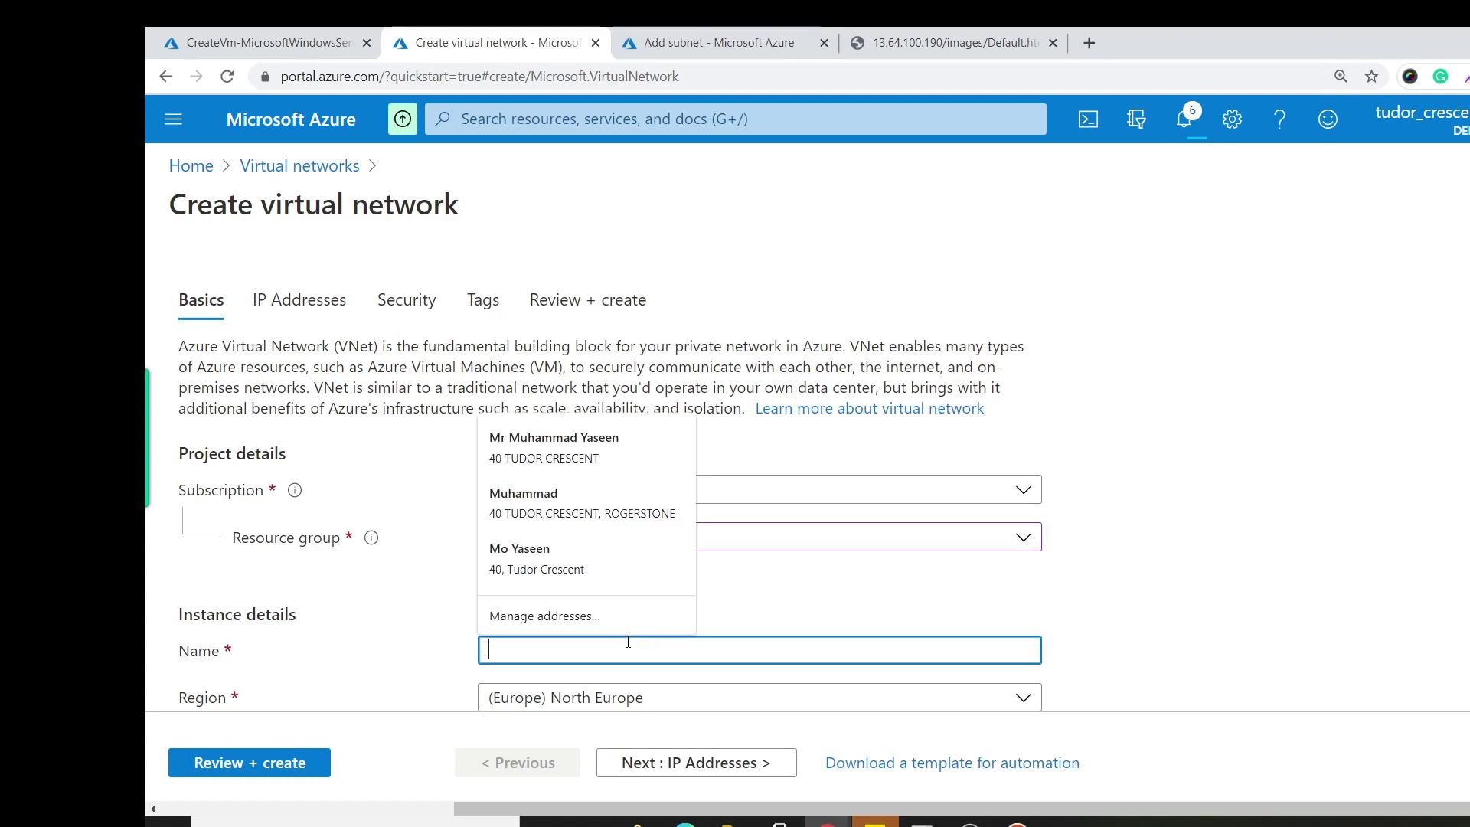
type("clientnetwork")
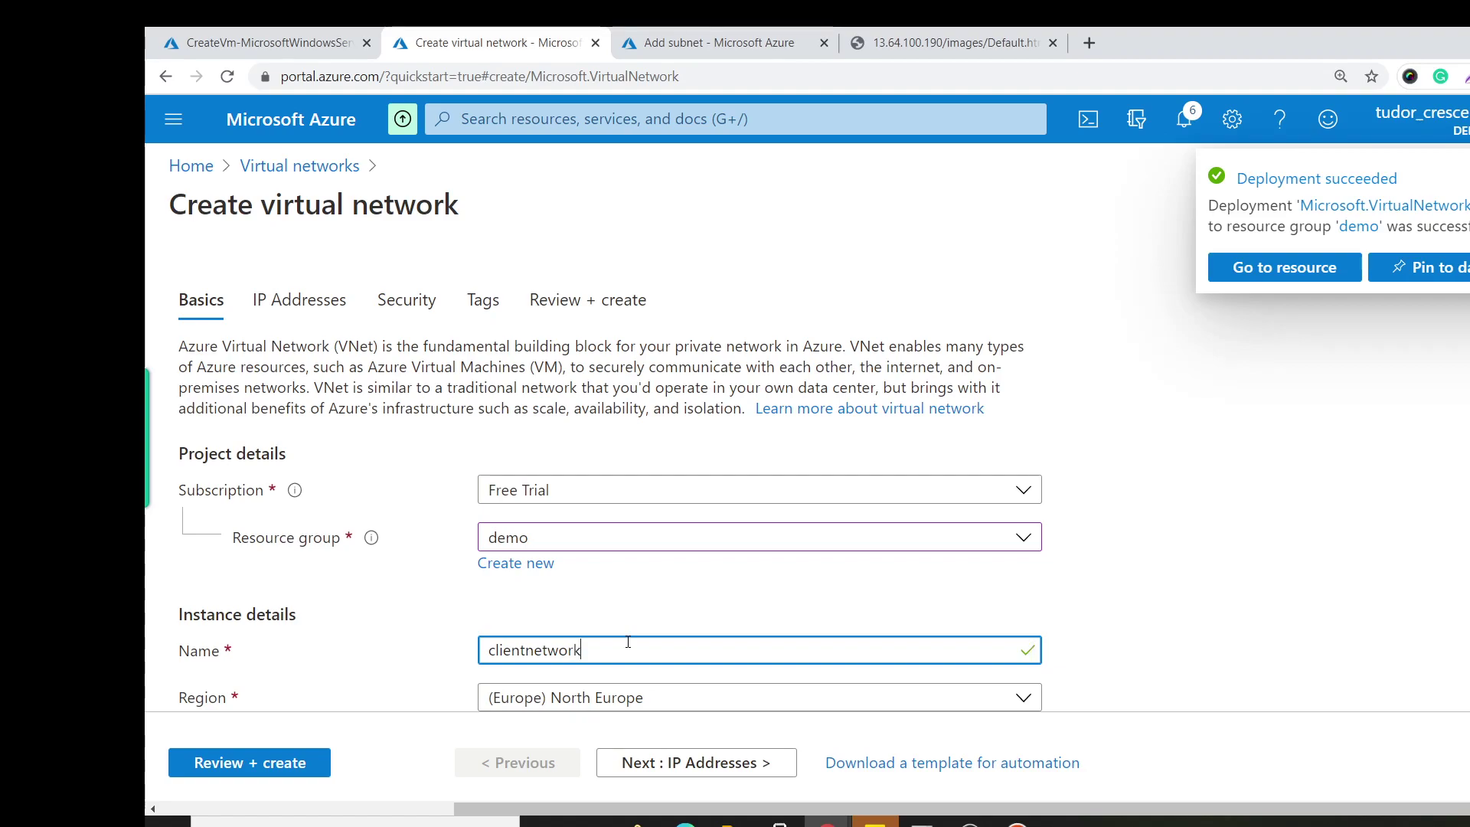
left_click(620, 695)
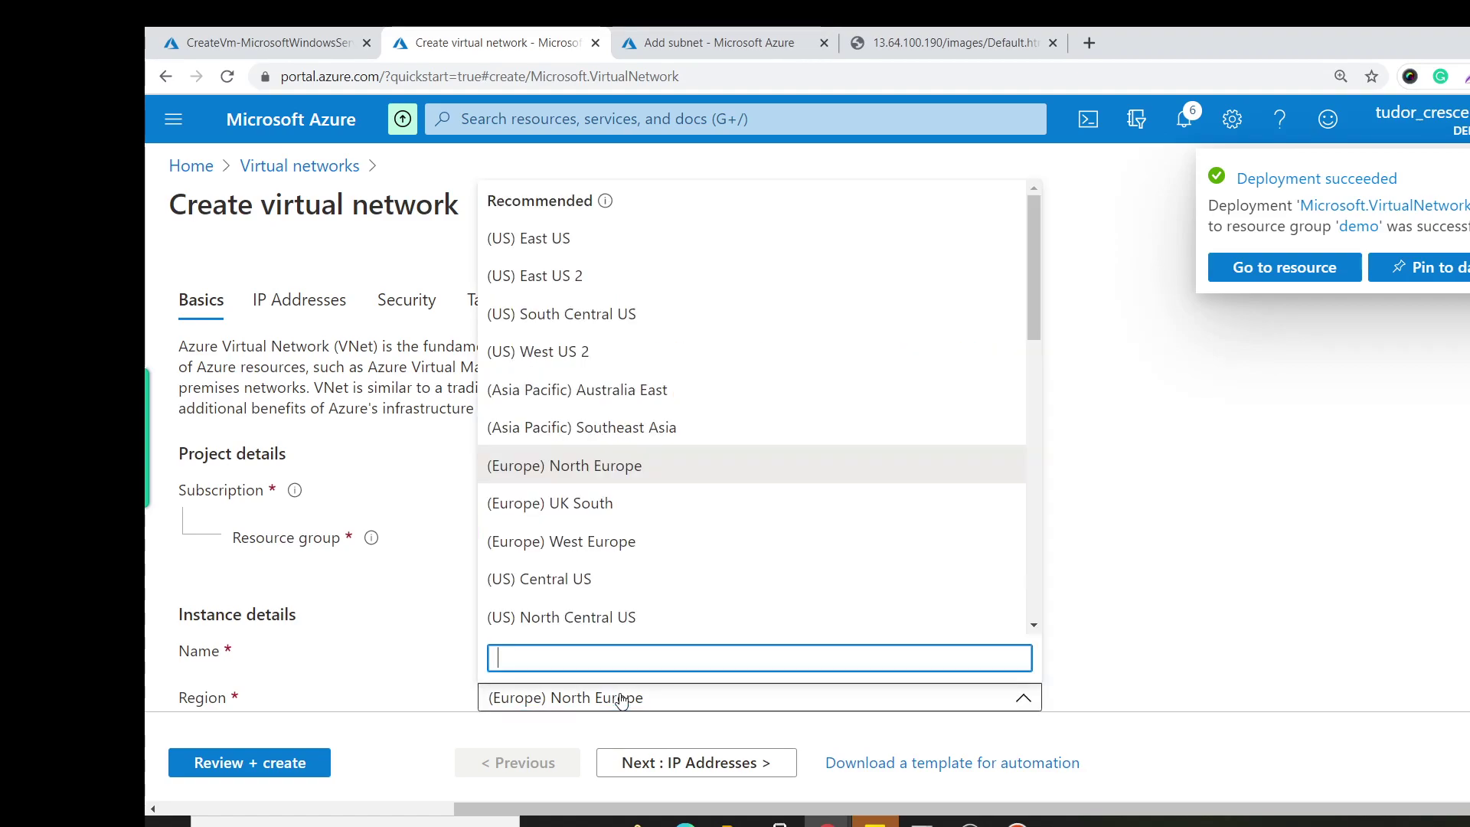
type("wes")
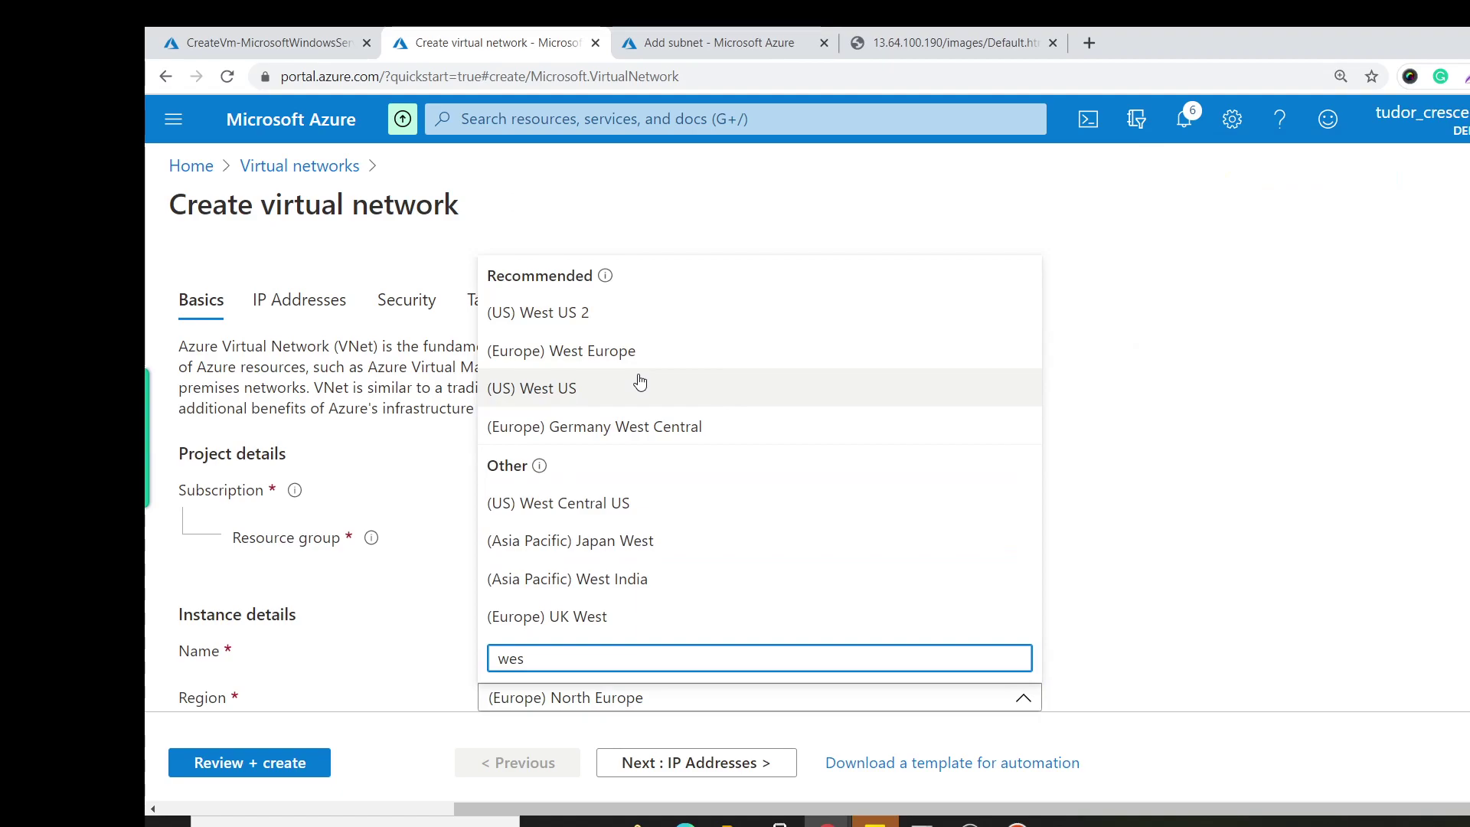
left_click(640, 383)
Keep default addressing, validate, and create clientnetwork.
scroll(639, 375, "down", 1)
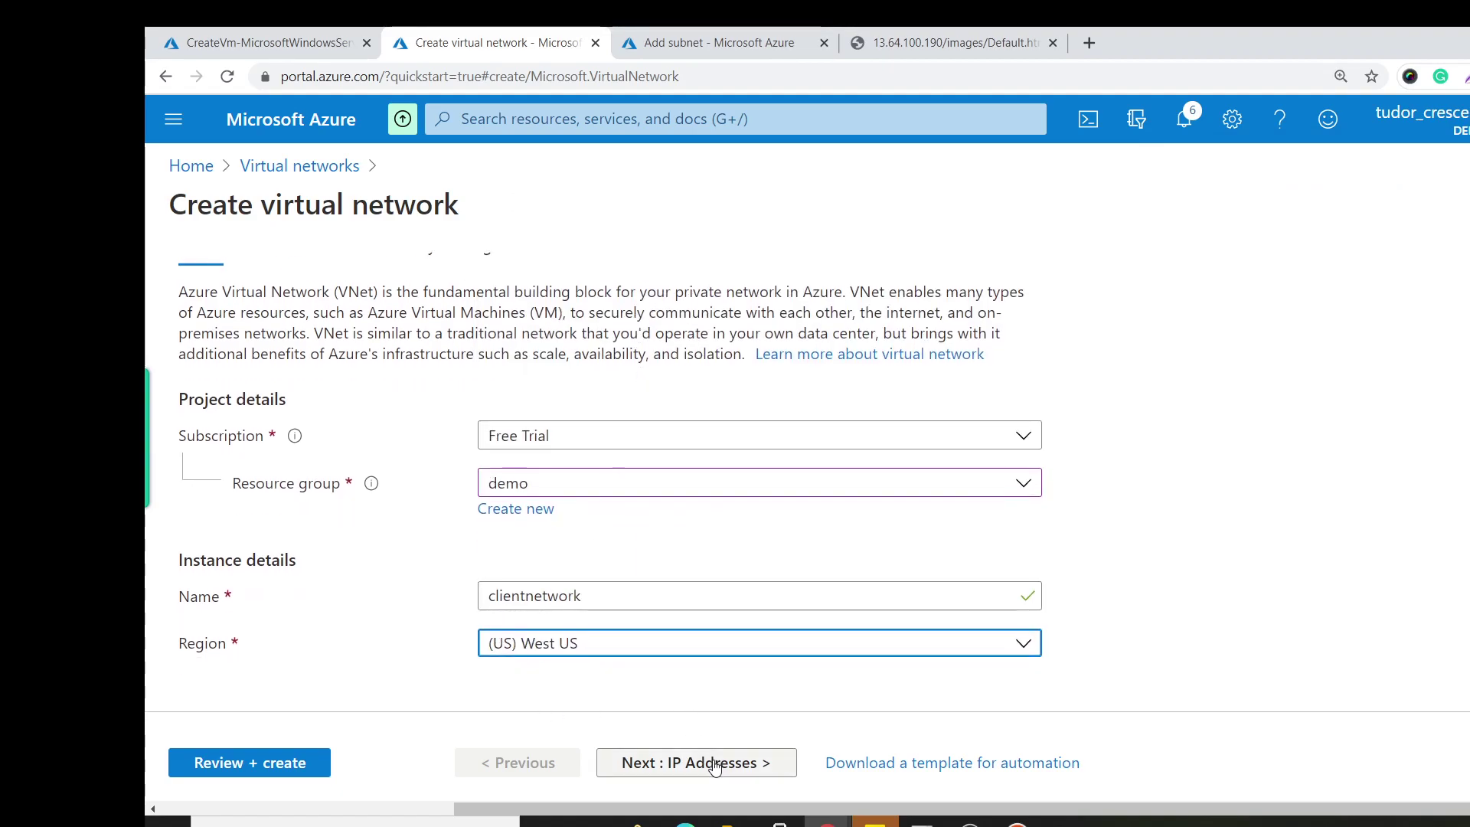
left_click(689, 763)
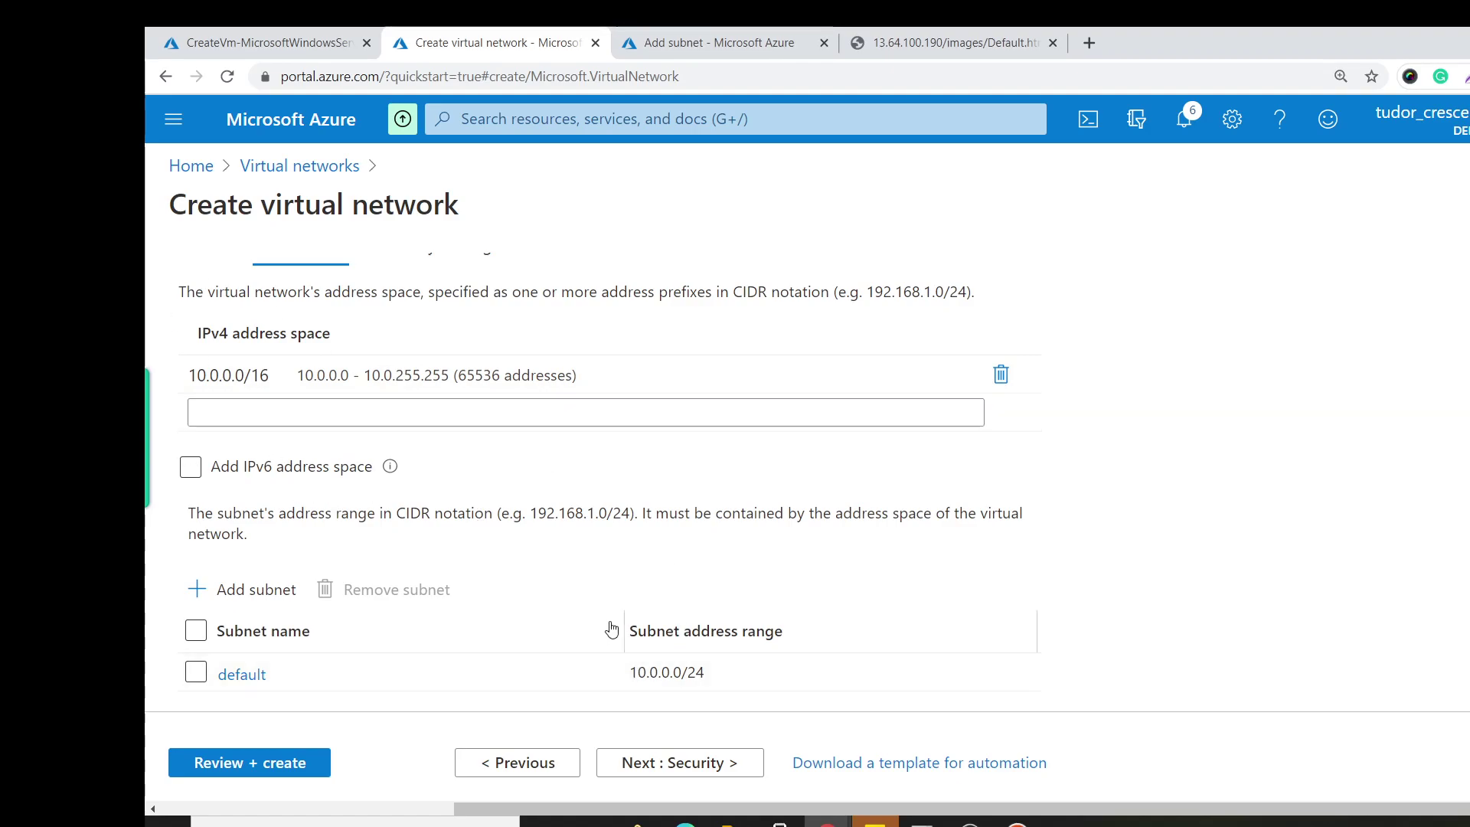
left_click(229, 778)
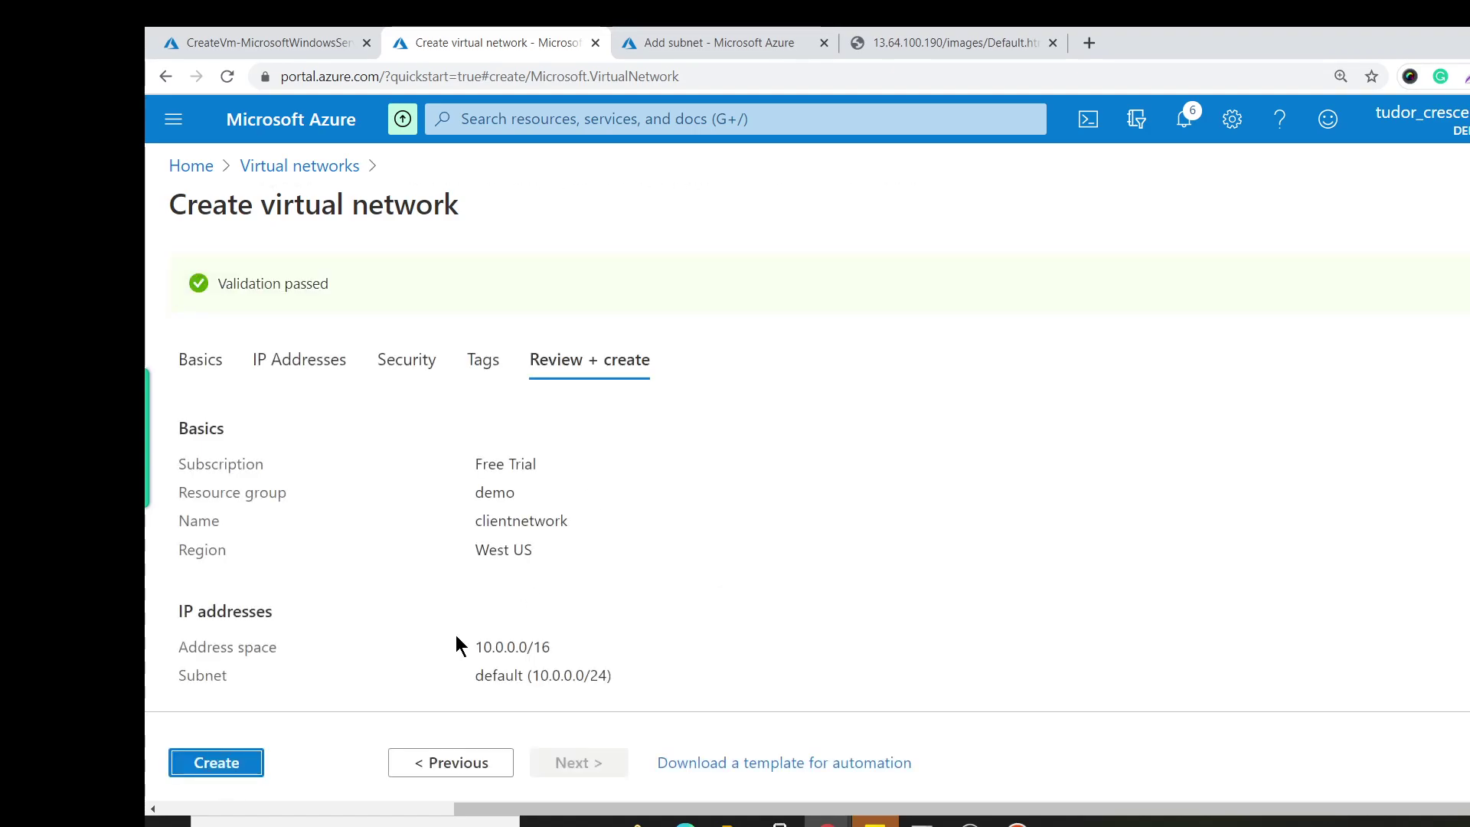
left_click(243, 763)
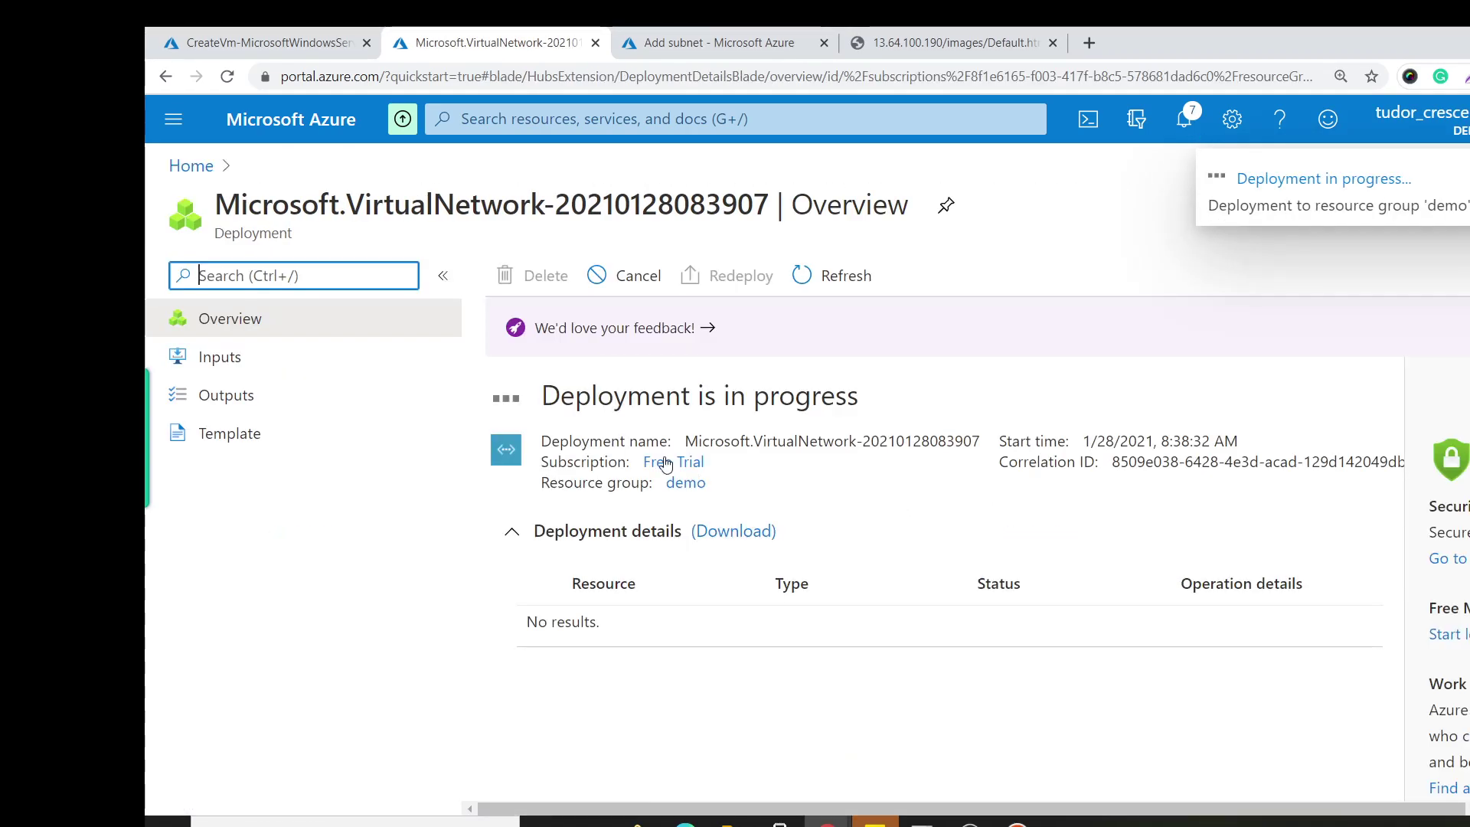
Start creating a new virtual machine in the demo resource group.
left_click(194, 166)
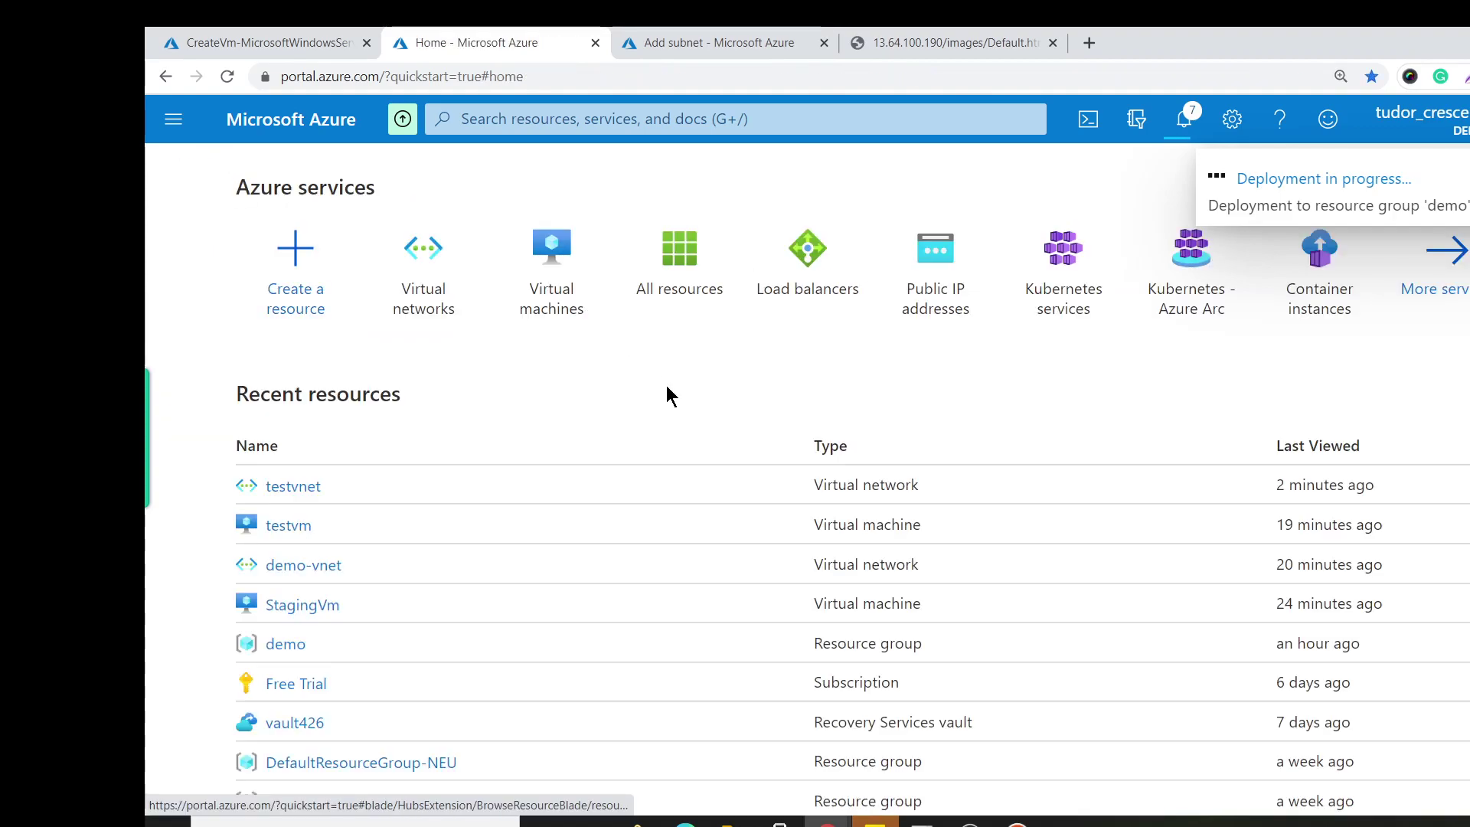
left_click(548, 245)
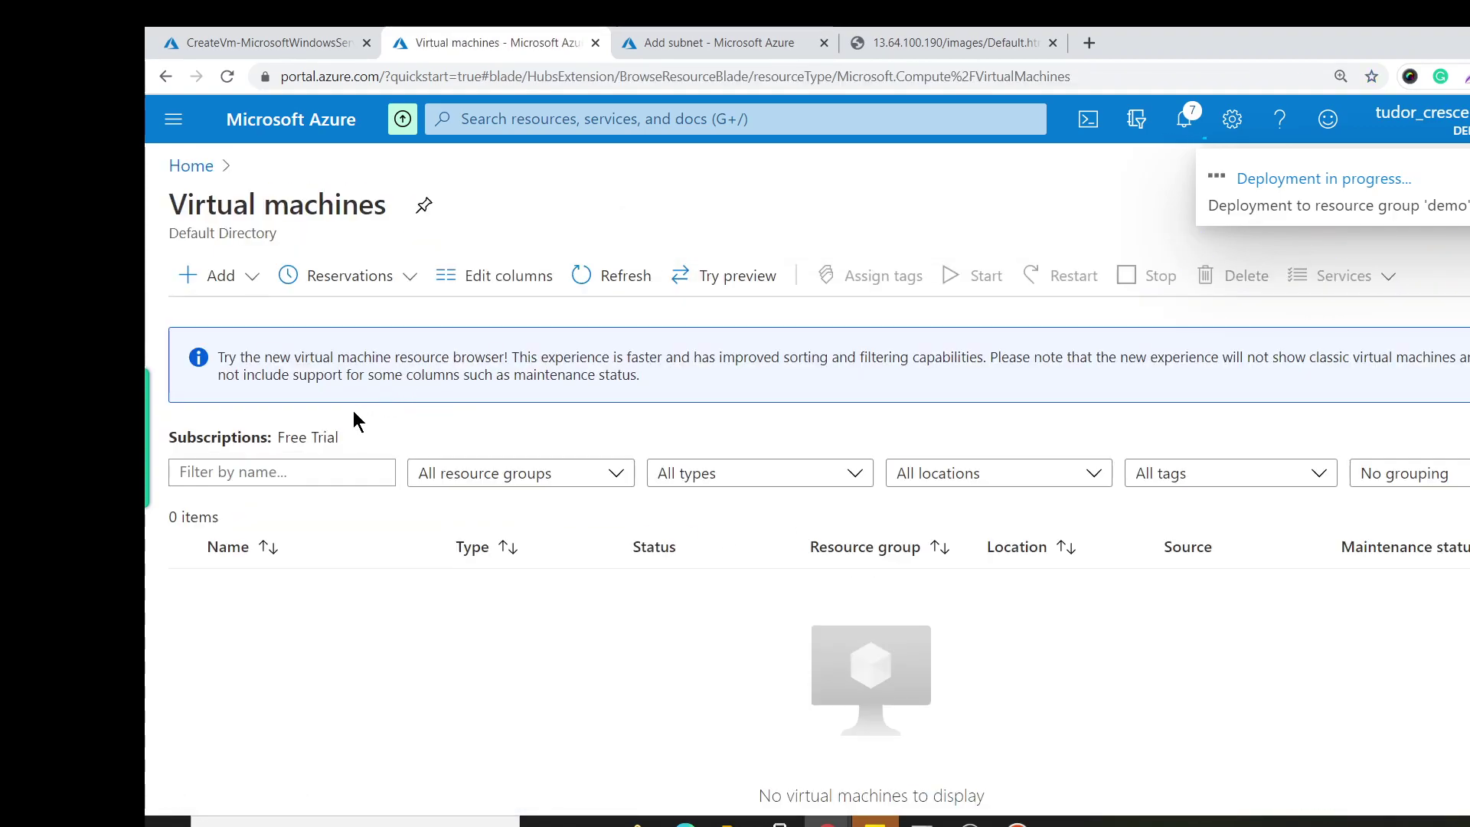
left_click(224, 277)
left_click(352, 320)
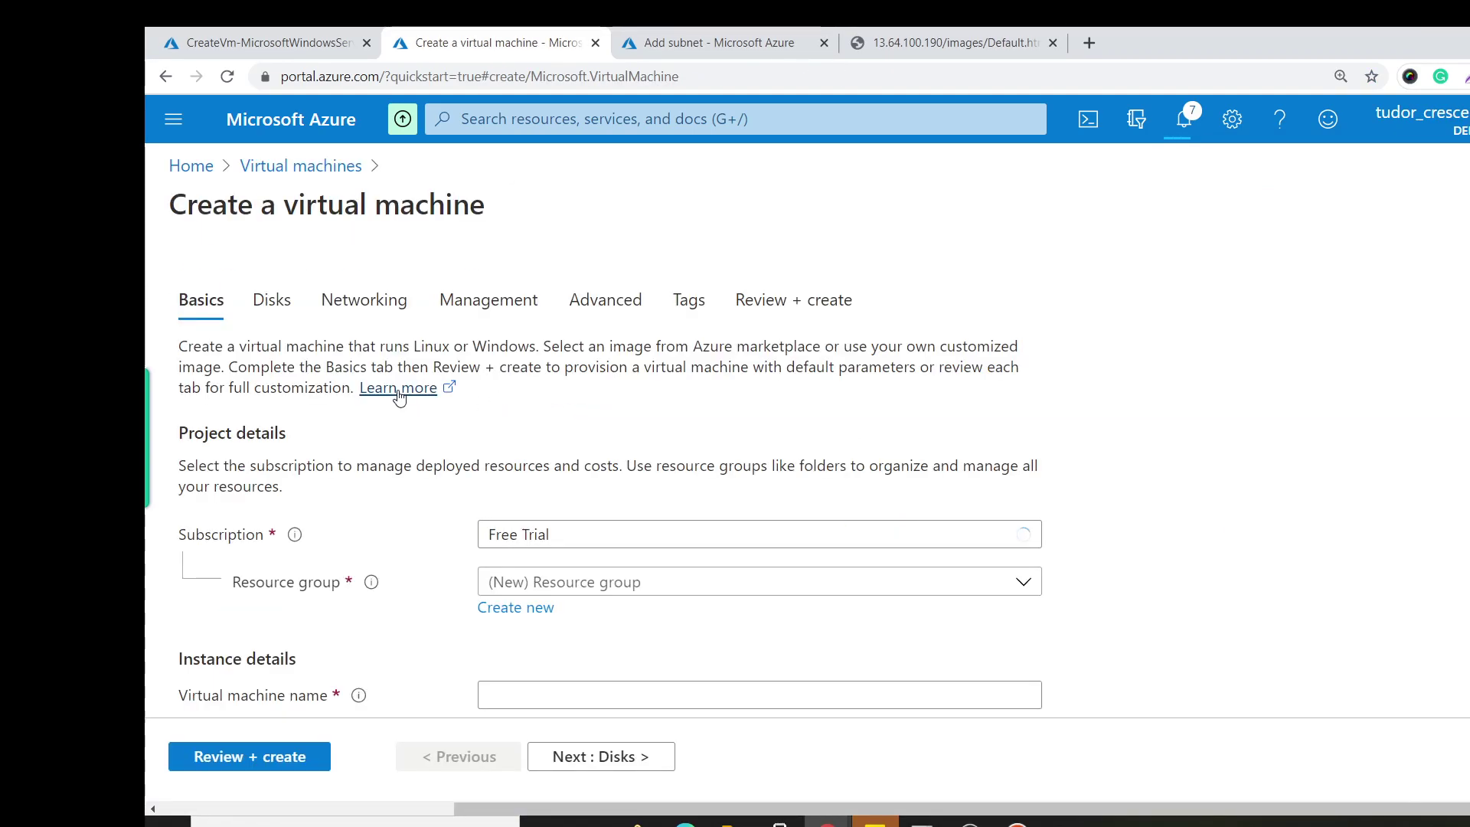
left_click(538, 582)
left_click(580, 406)
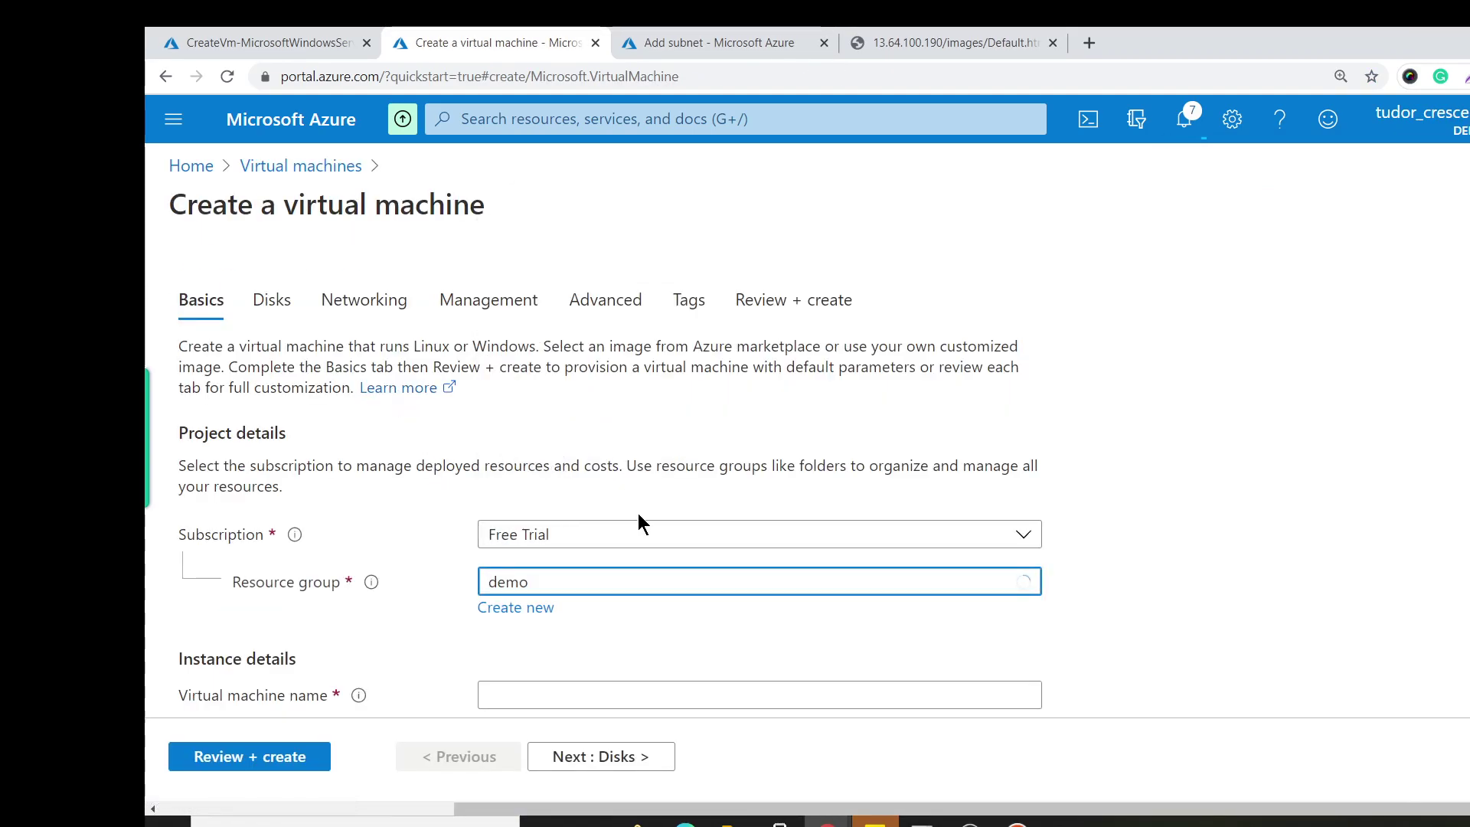
Name the VM stagingVm, set region West US, and choose Windows Server 2019 Datacenter - Gen1.
scroll(639, 490, "down", 3)
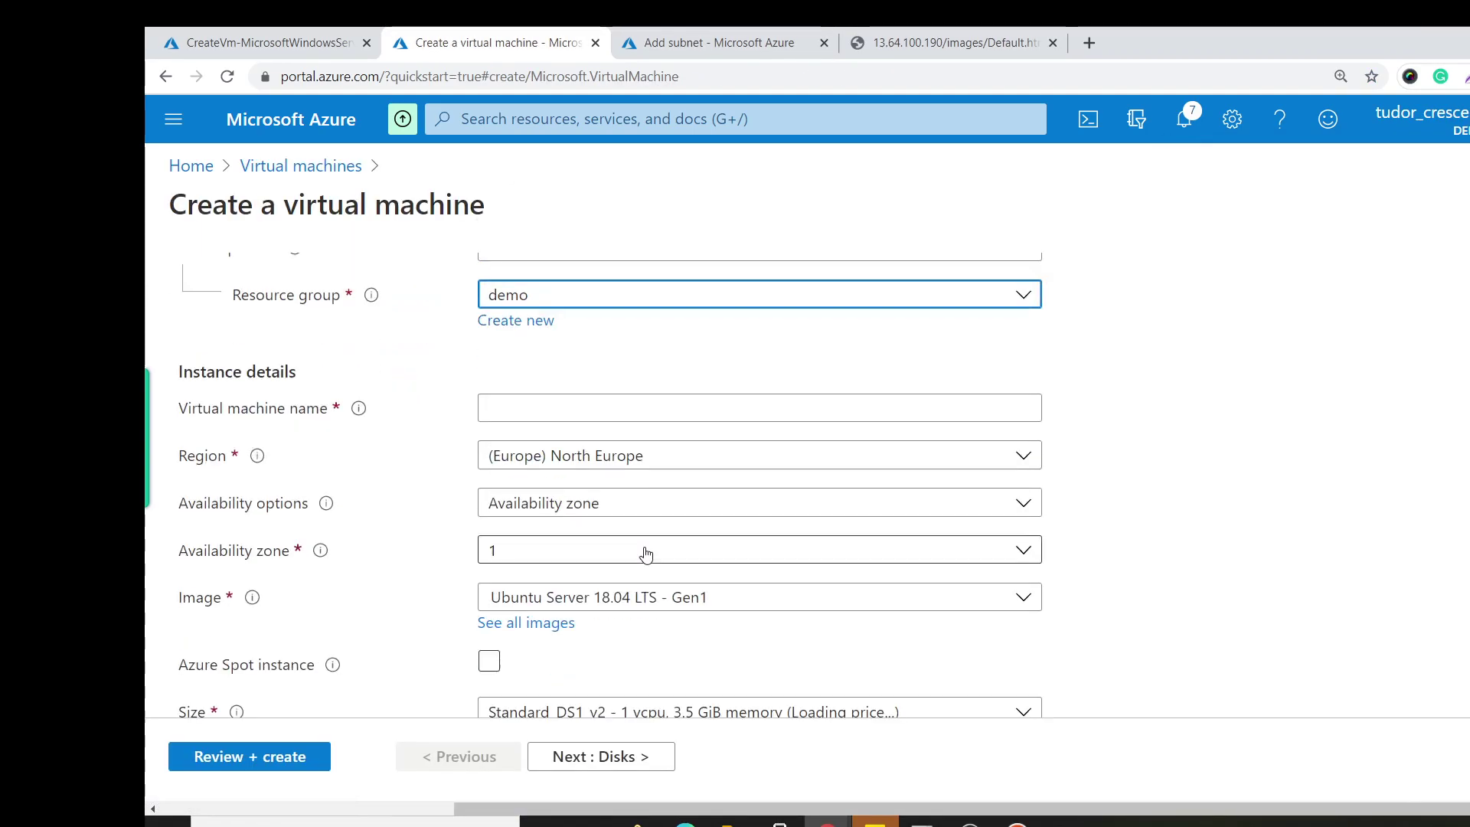
left_click(542, 408)
type("stagingVm")
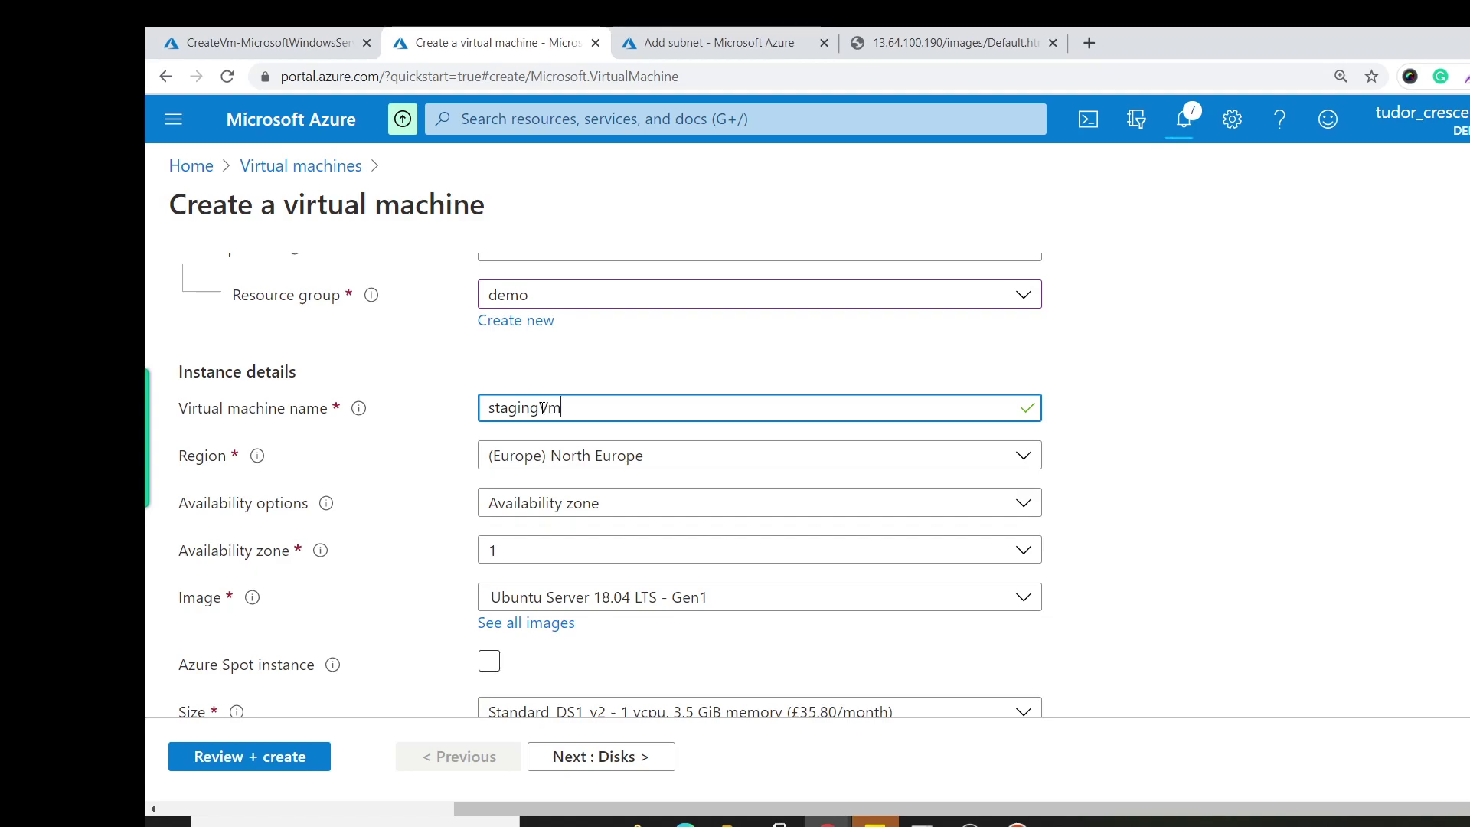
left_click(590, 459)
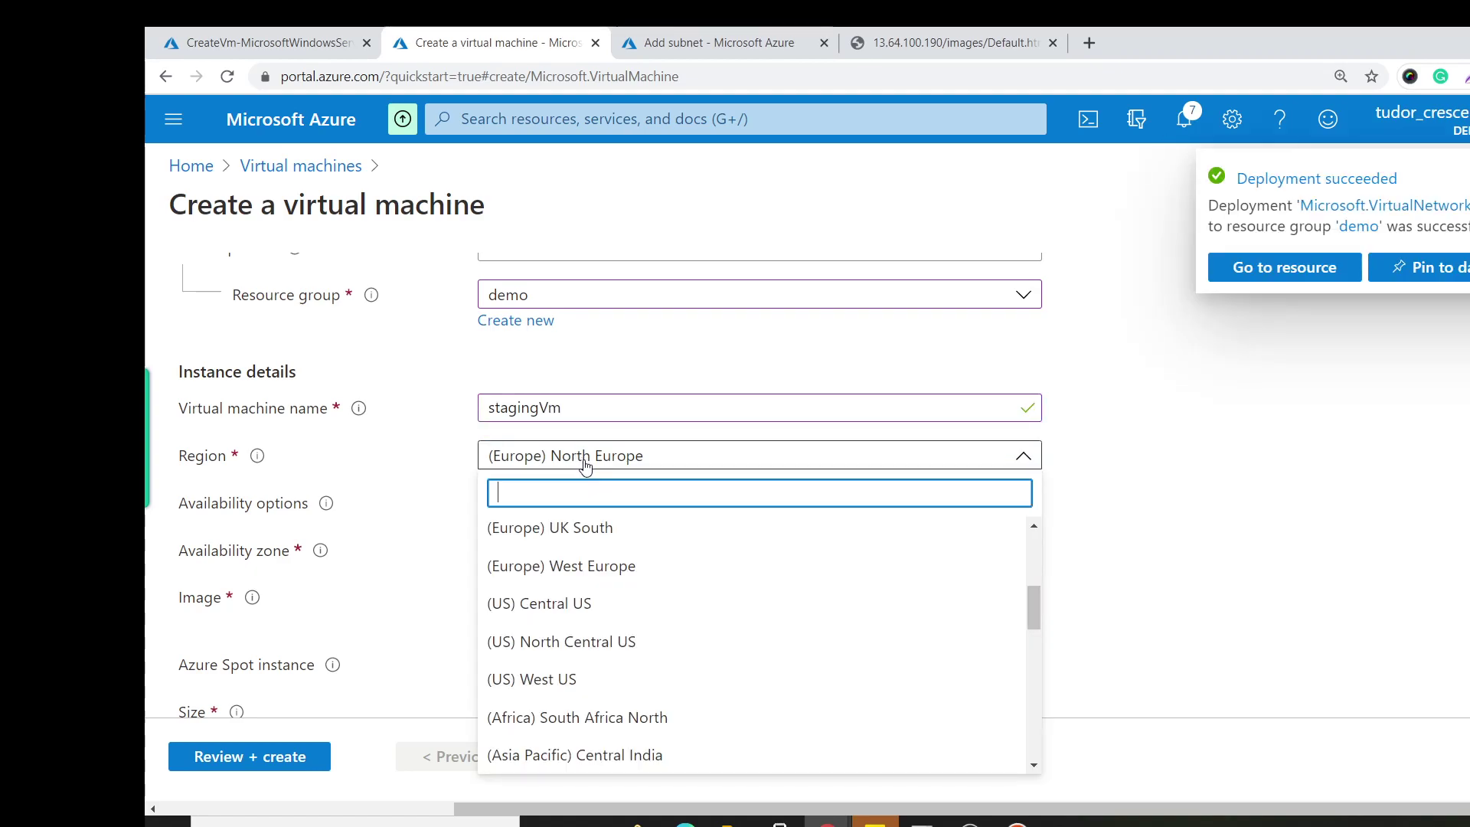
left_click(631, 682)
scroll(623, 565, "down", 3)
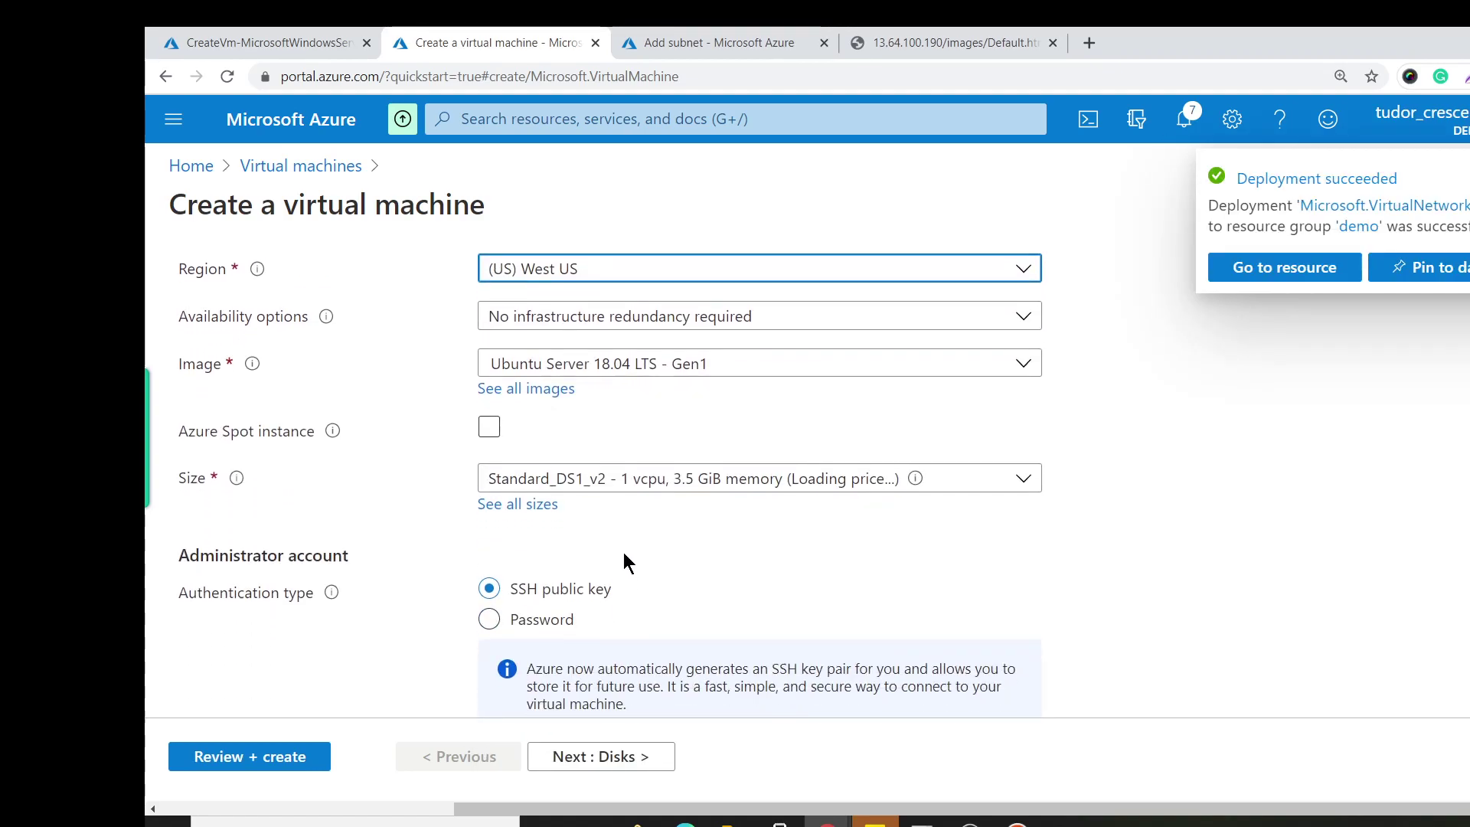
left_click(654, 366)
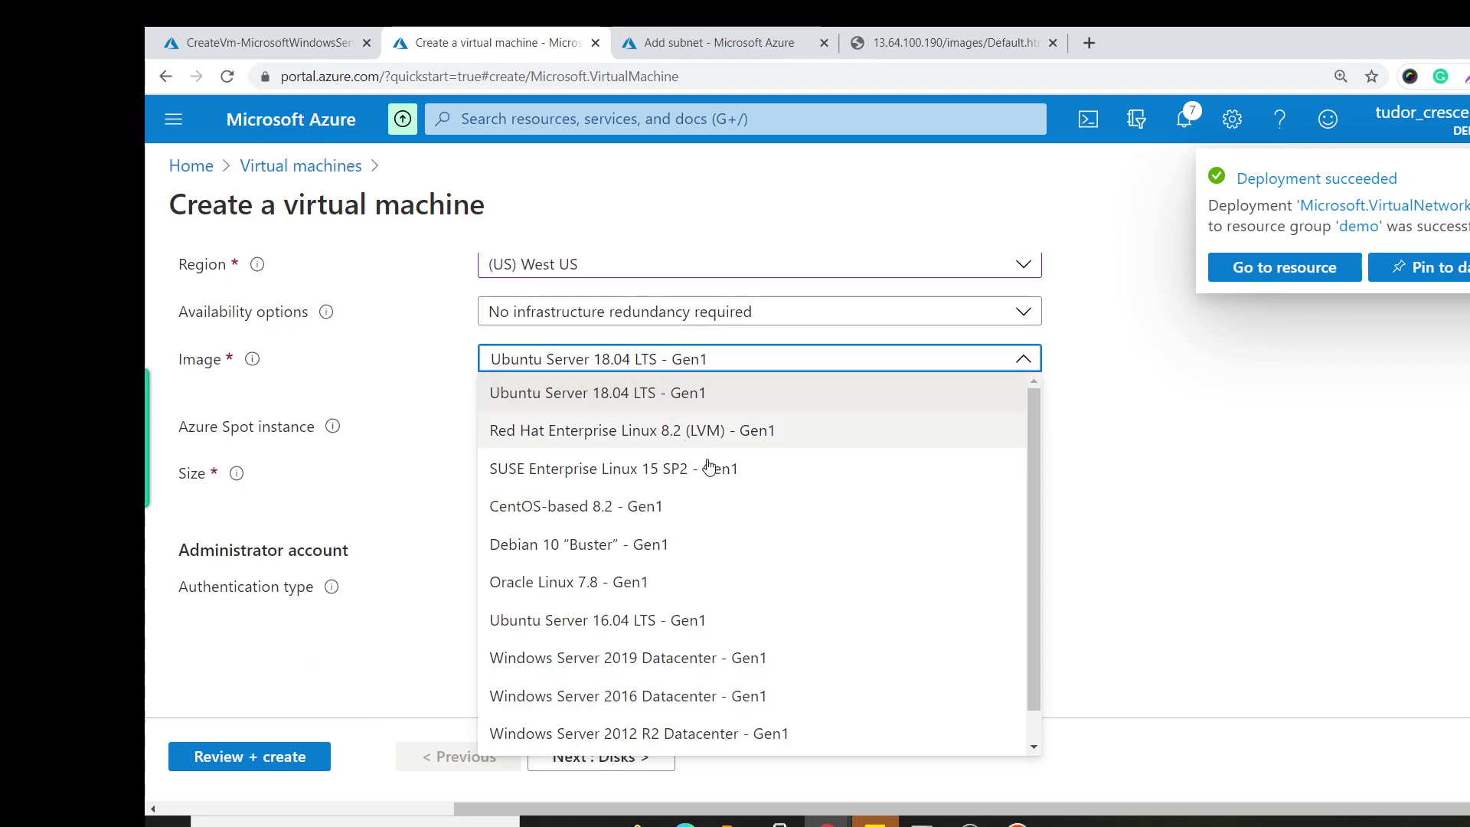
left_click(797, 661)
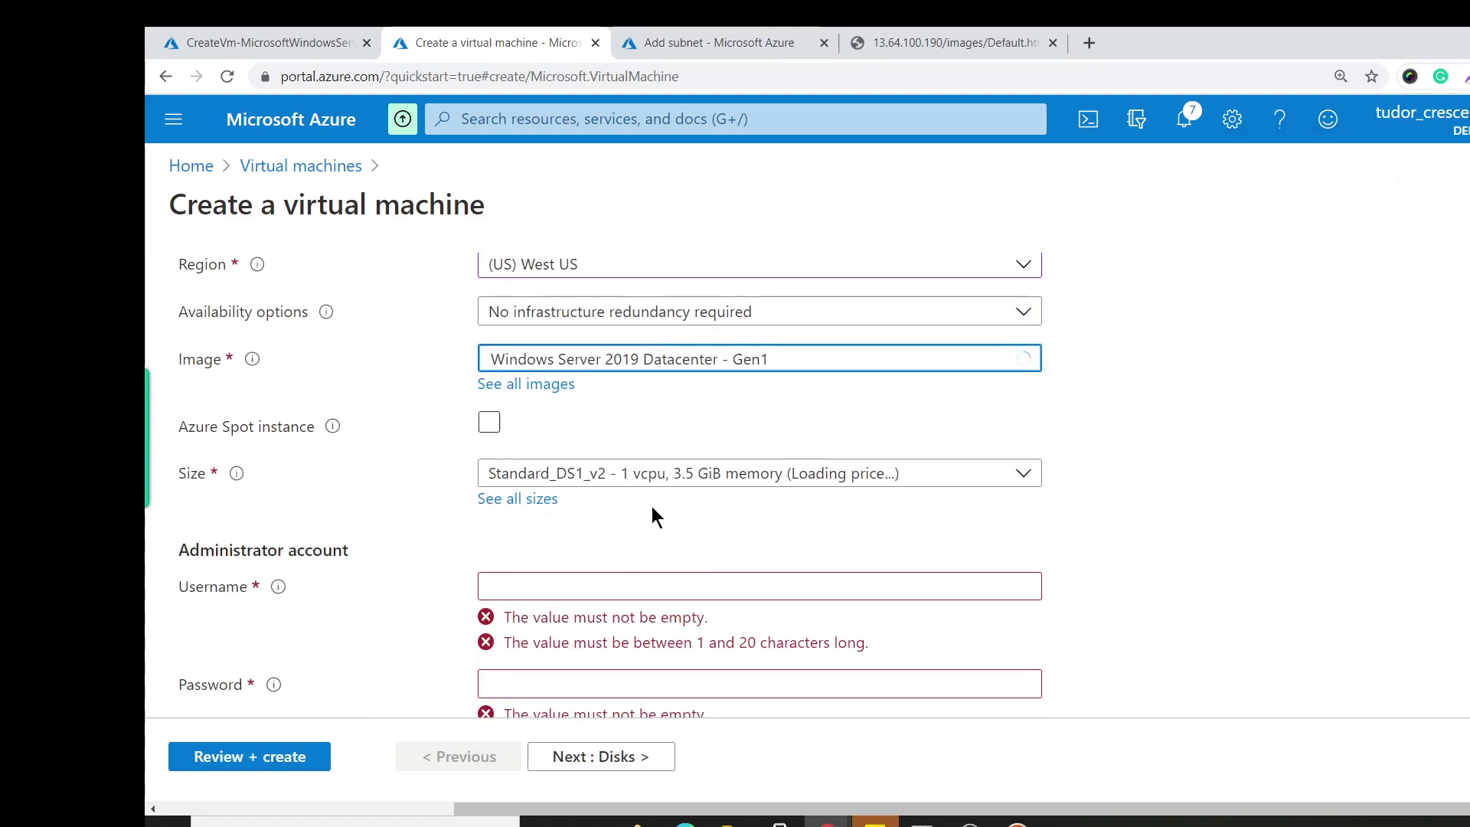
Set administrator username testuser and enter and confirm the password.
left_click(593, 587)
type("testuser")
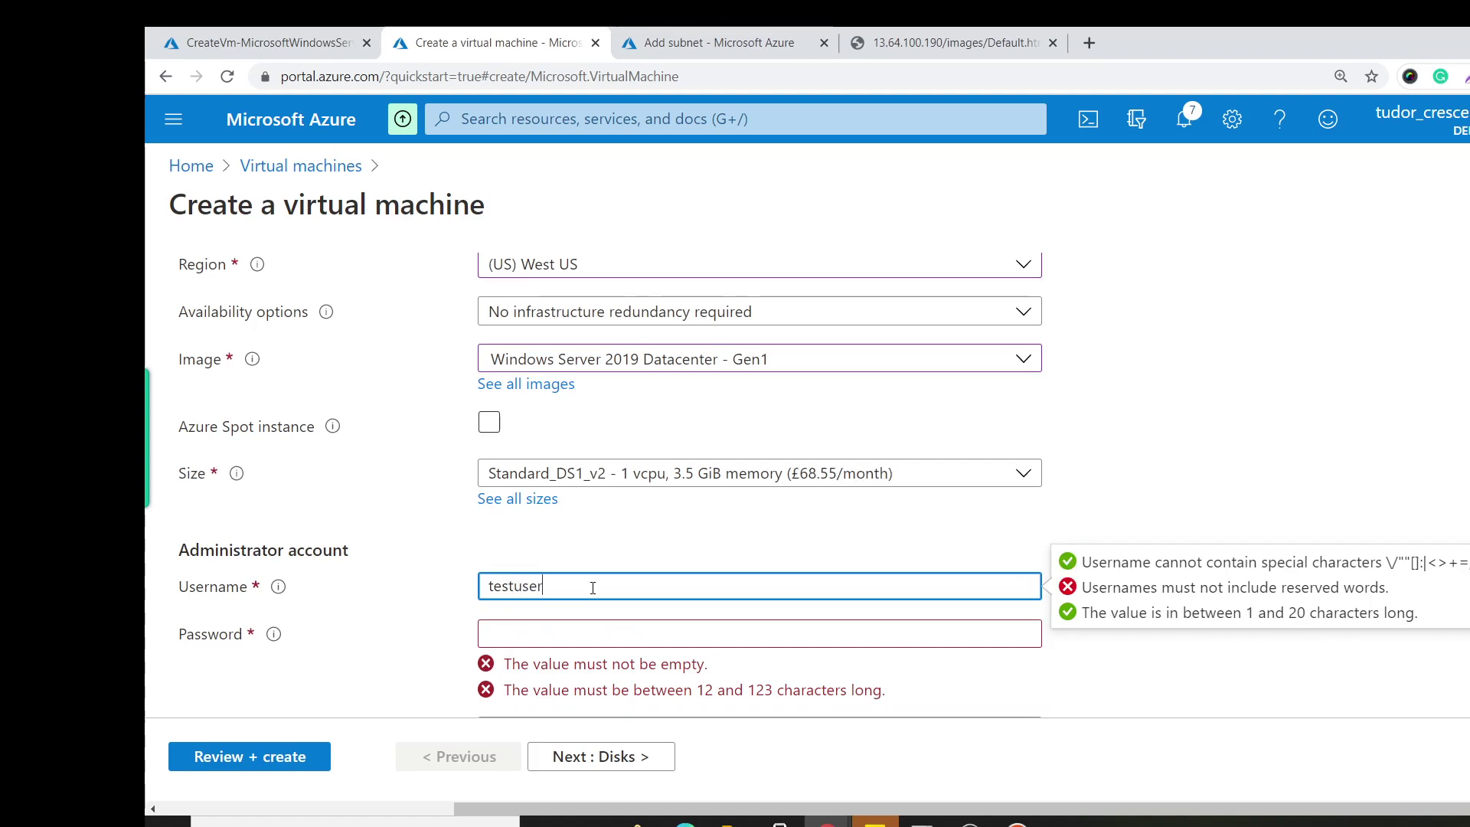
key("Tab")
type("••")
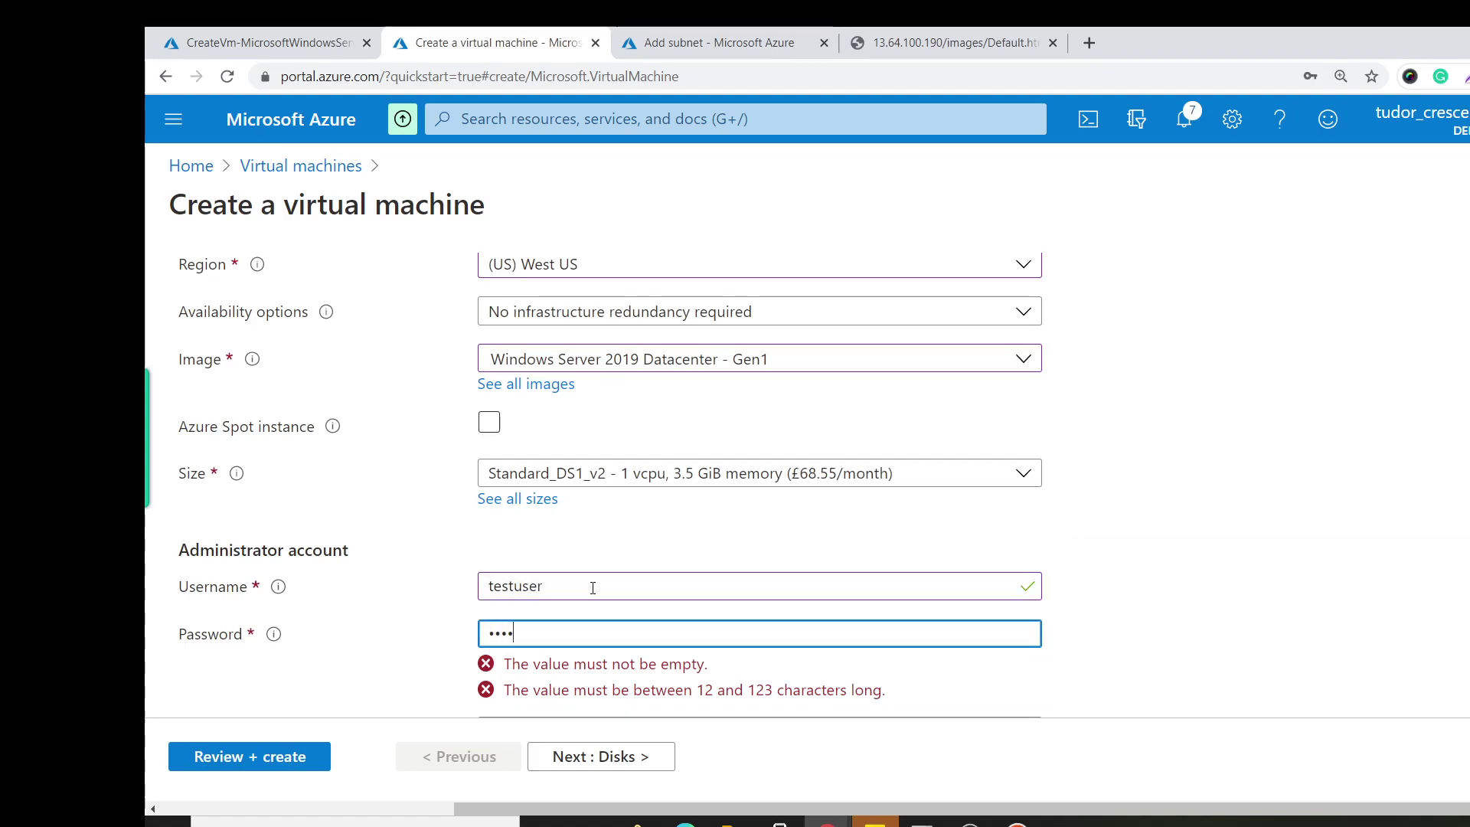
key("BackSpace")
key("BackSpace")
key("BackSpace")
type("••••")
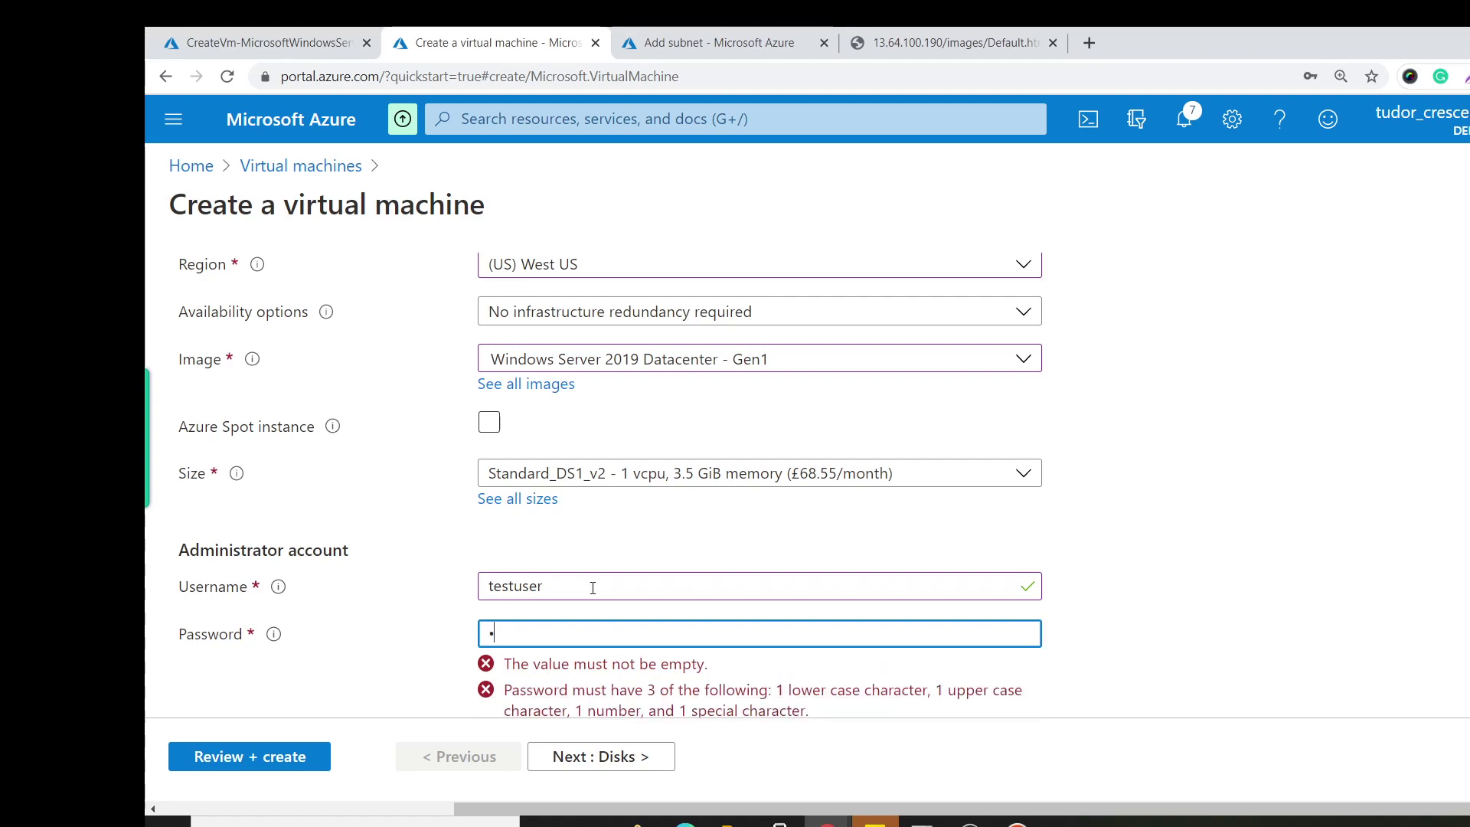
type("•••••")
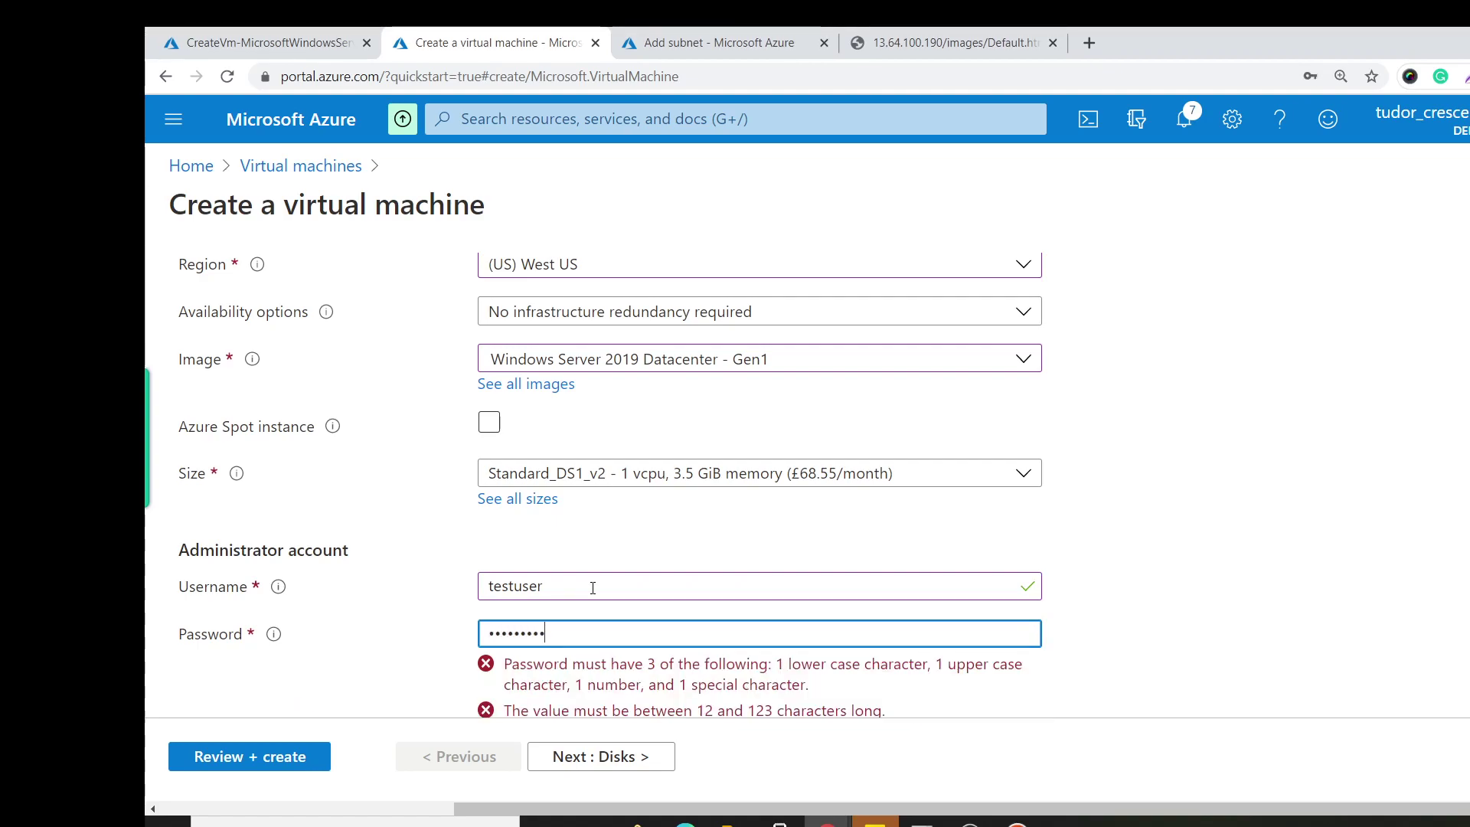
key("Tab")
type("•")
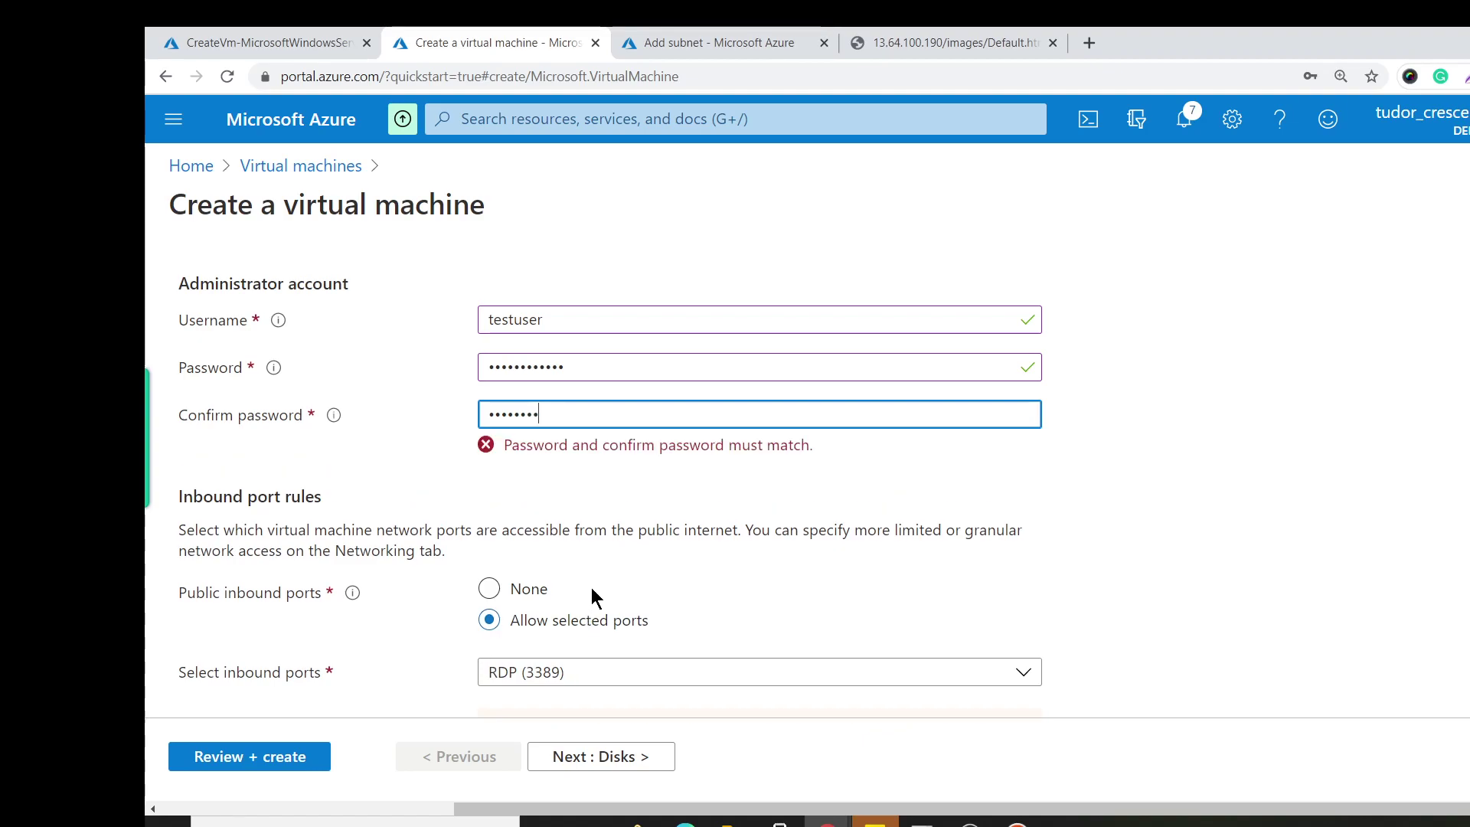
key("BackSpace")
key("BackSpace")
key("BackSpace")
type("•")
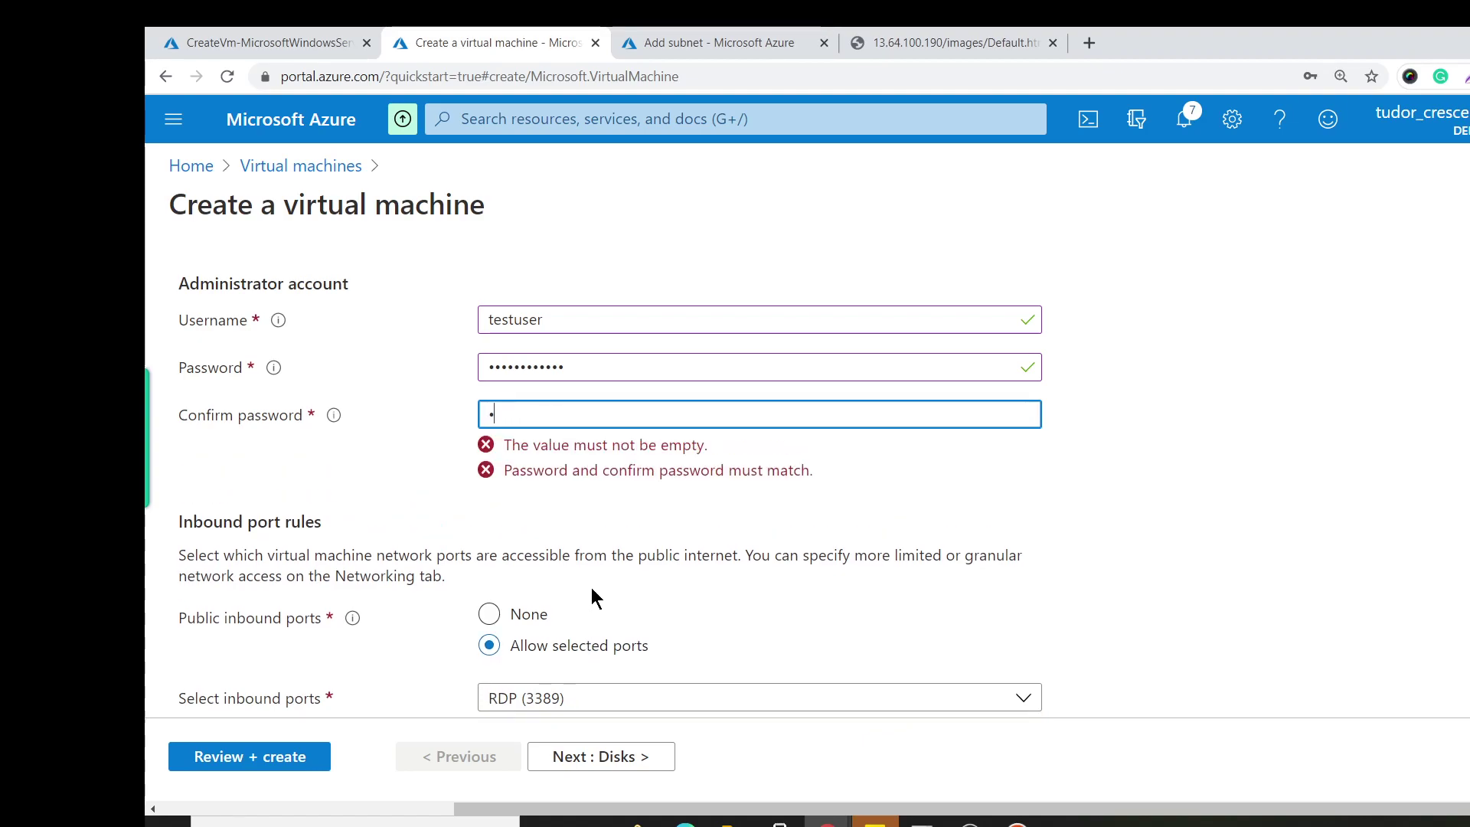
key("BackSpace")
type("••••••••")
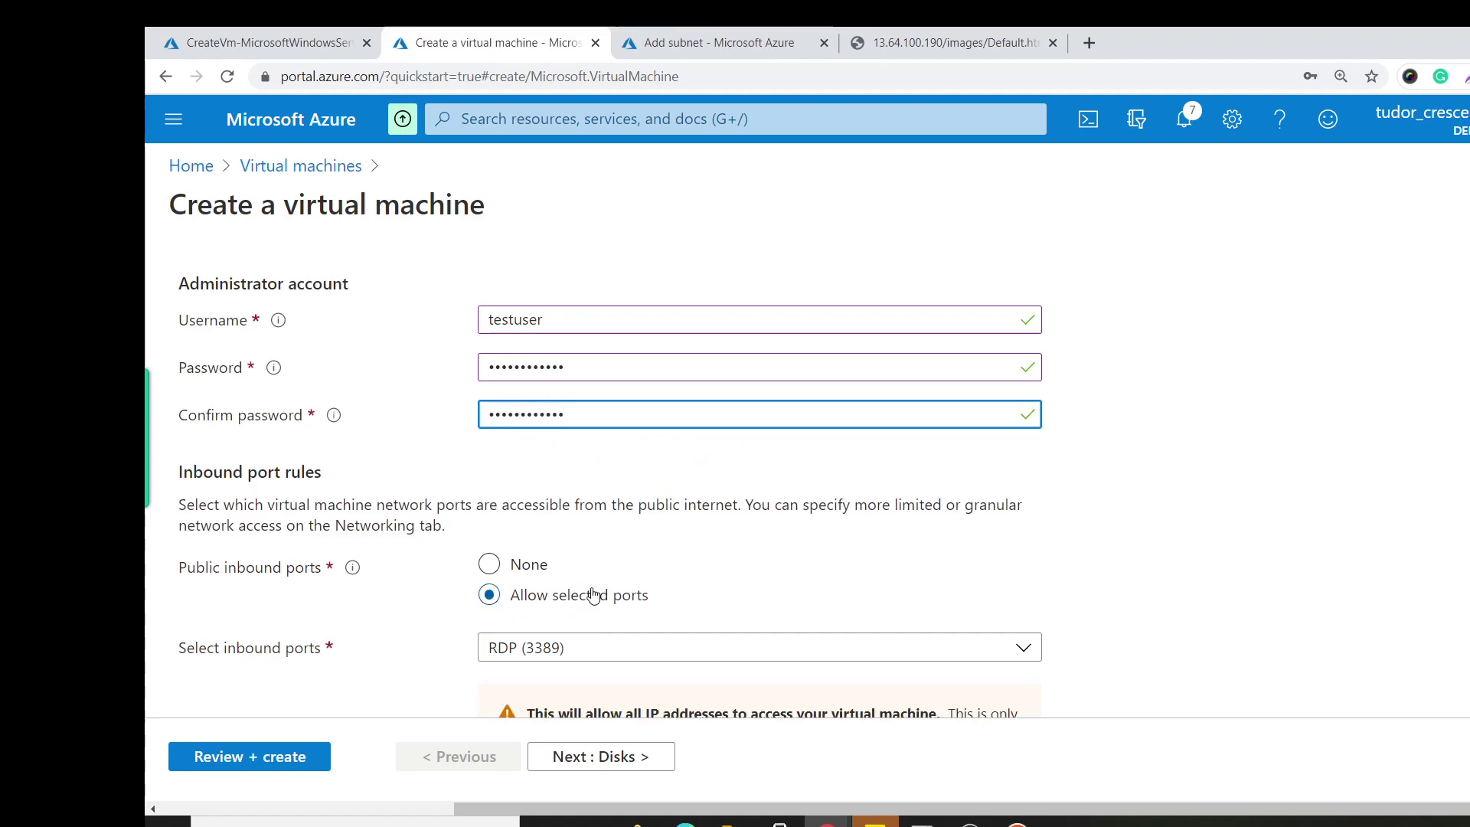
Allow HTTP (80) inbound in addition to RDP (3389).
scroll(594, 597, "down", 3)
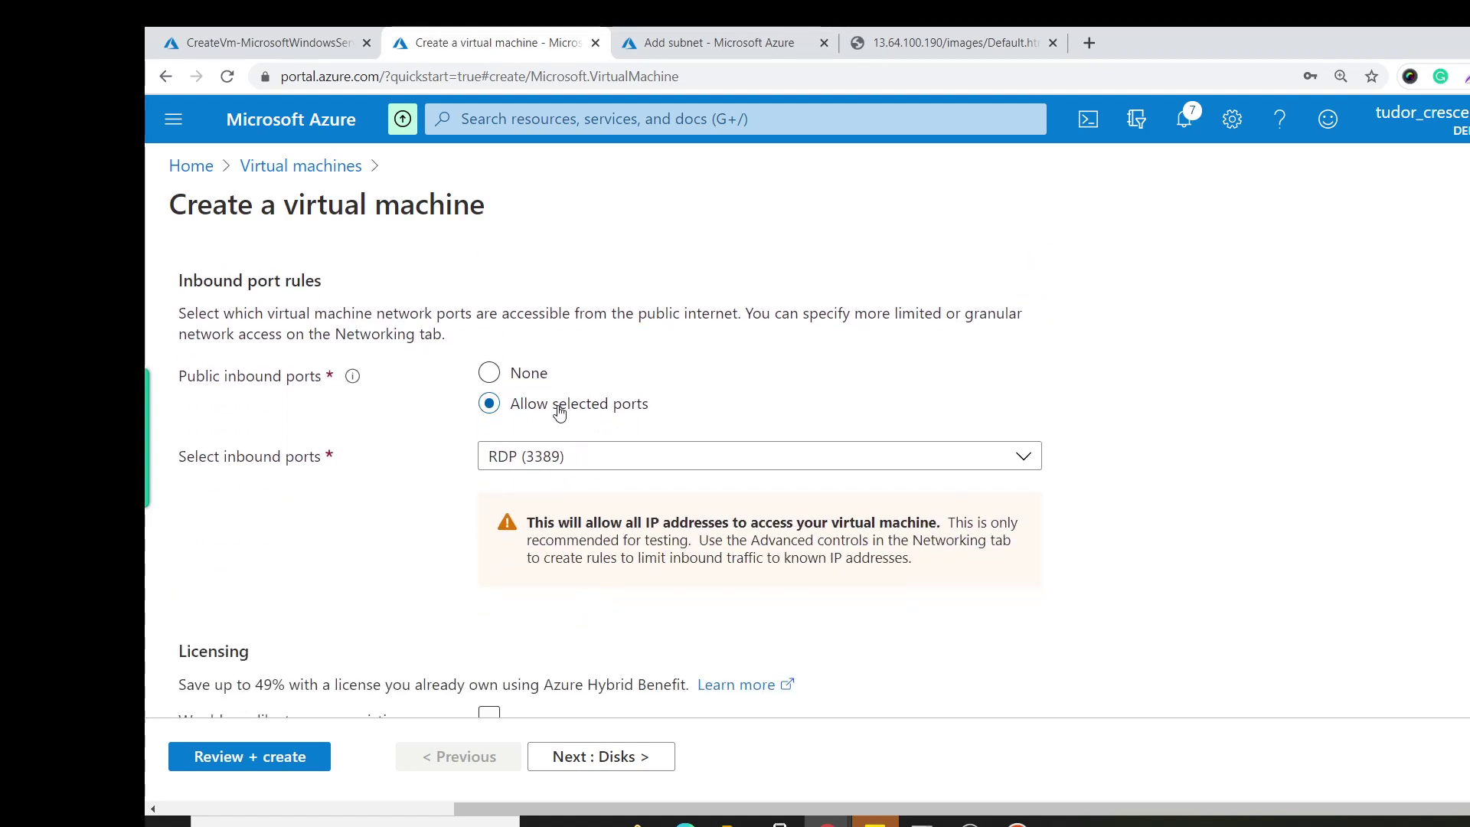
left_click(553, 457)
left_click(499, 489)
left_click(296, 561)
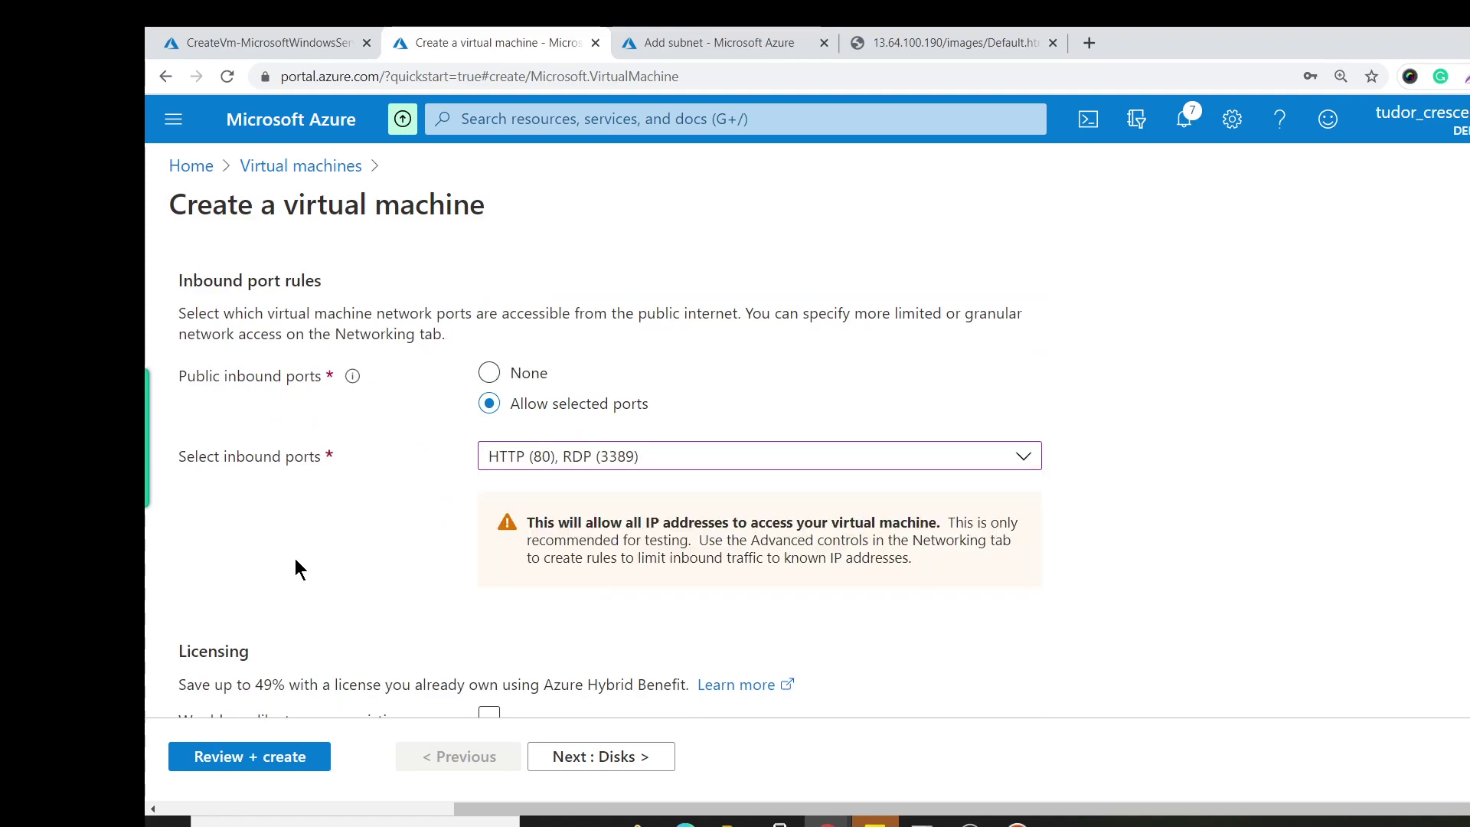
scroll(466, 586, "down", 2)
Put stagingVm on the stagingnetwork virtual network, validate, and create it.
left_click(617, 758)
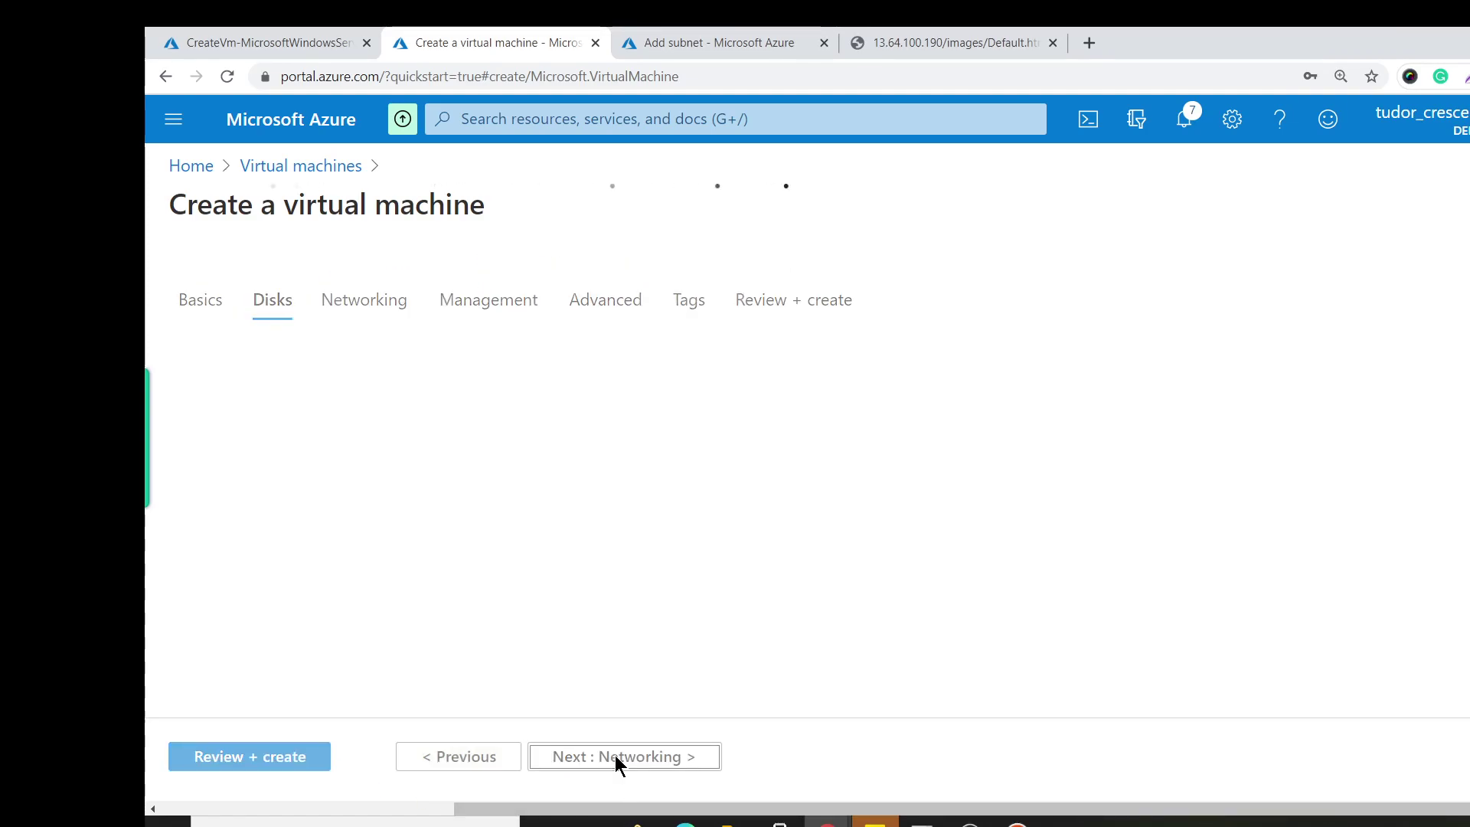
left_click(617, 758)
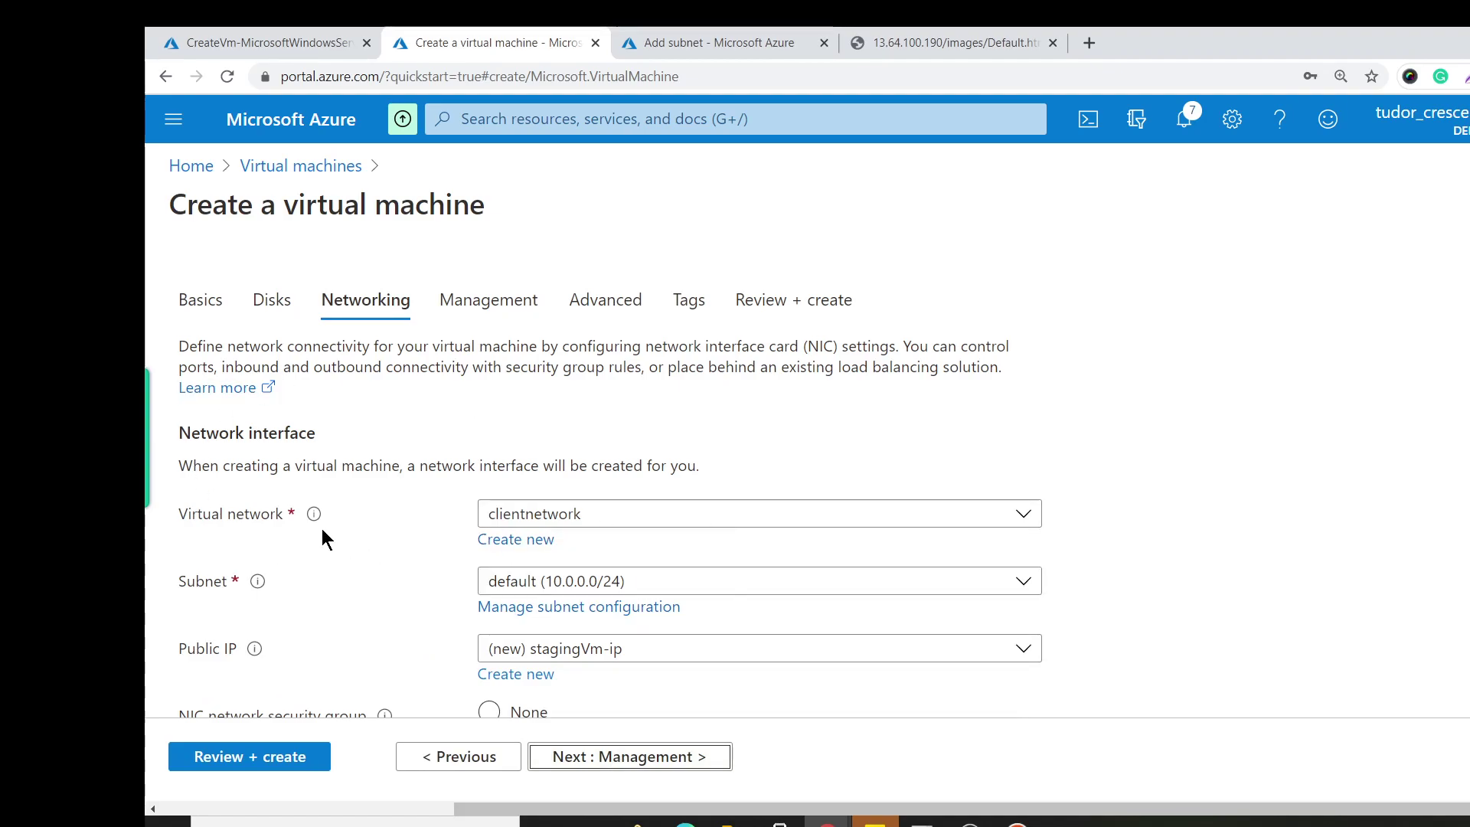
left_click(658, 527)
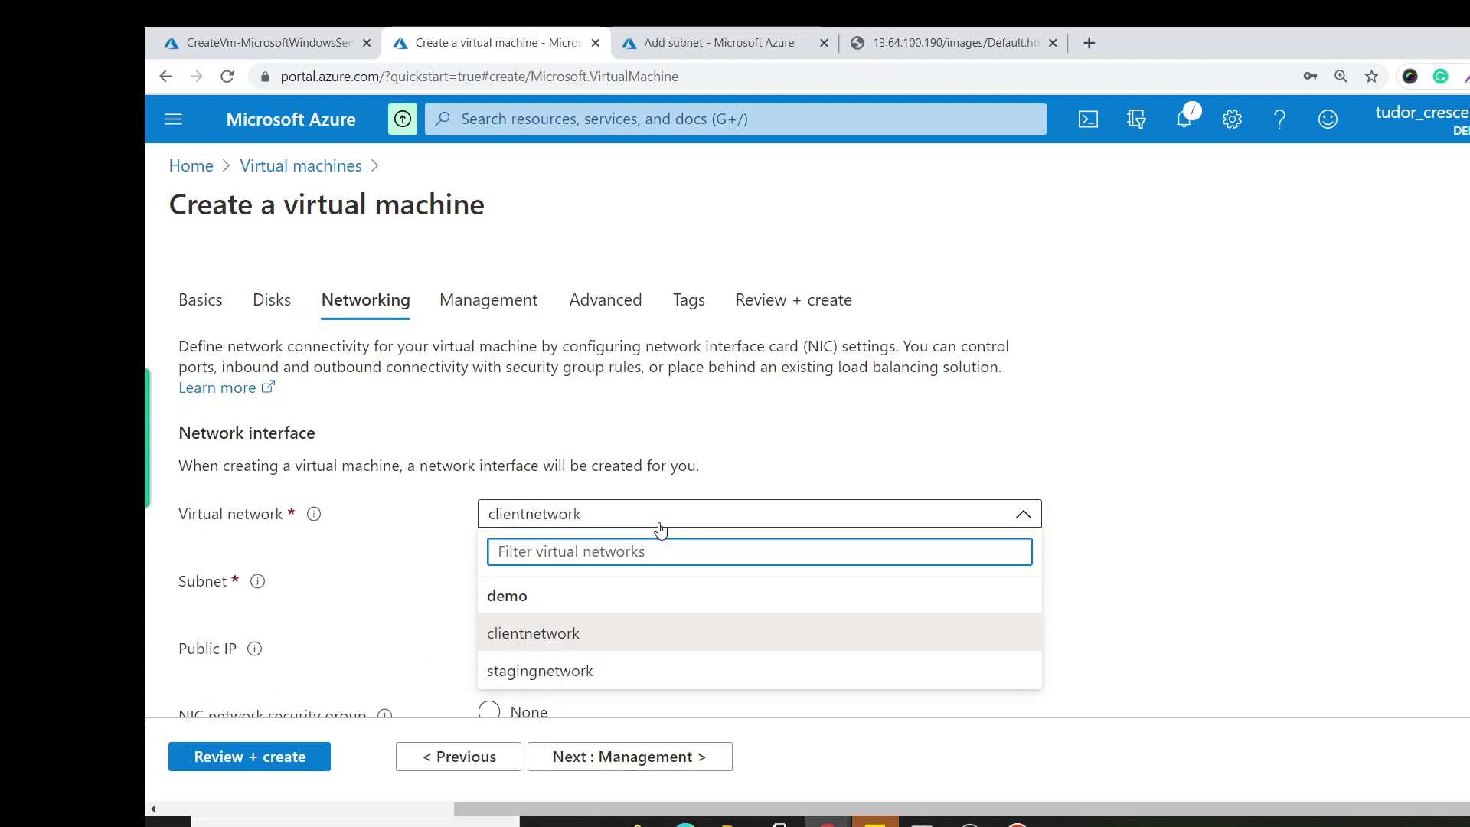
left_click(613, 674)
scroll(833, 554, "down", 5)
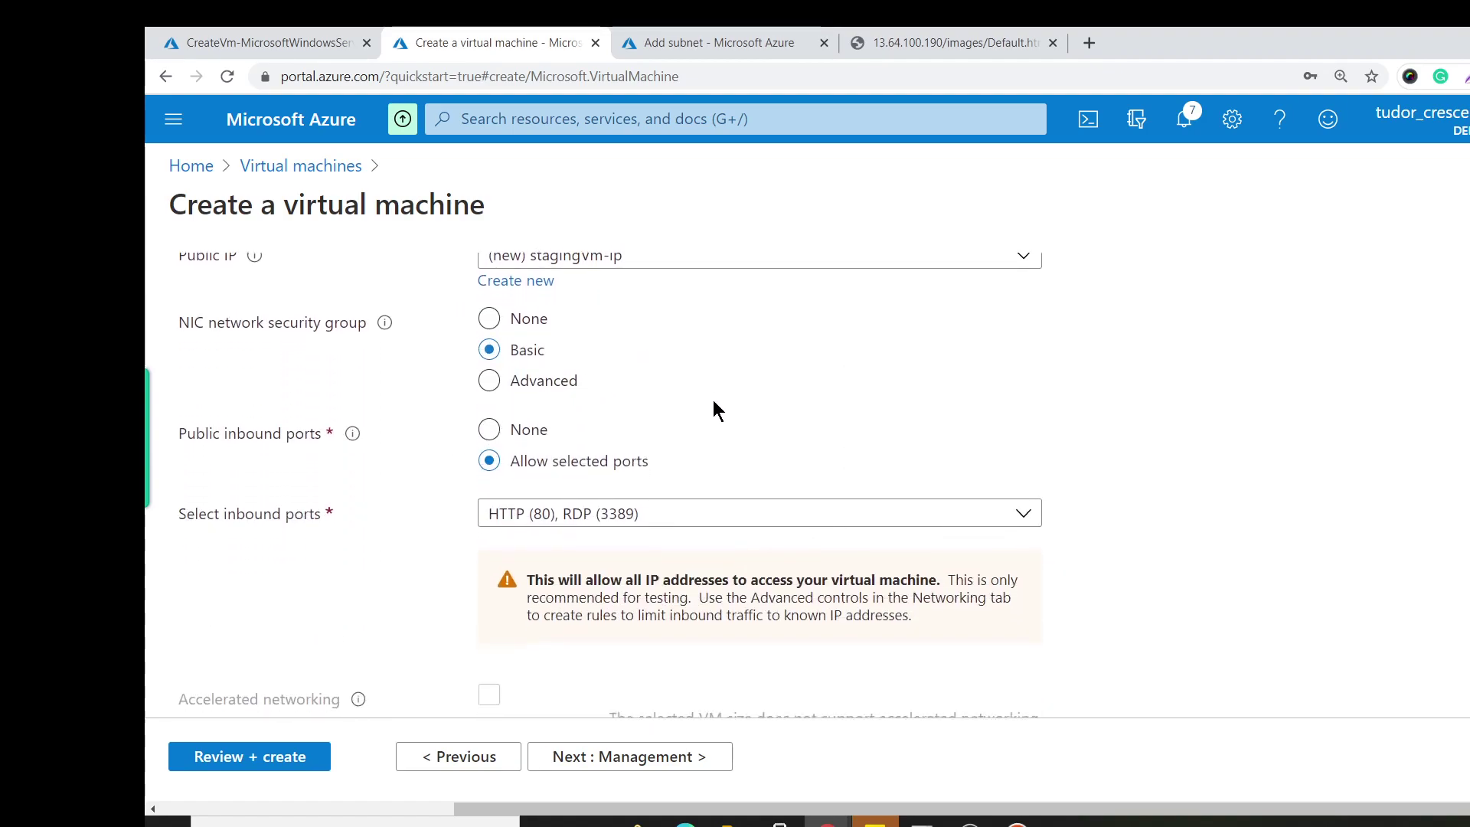
scroll(715, 429, "down", 3)
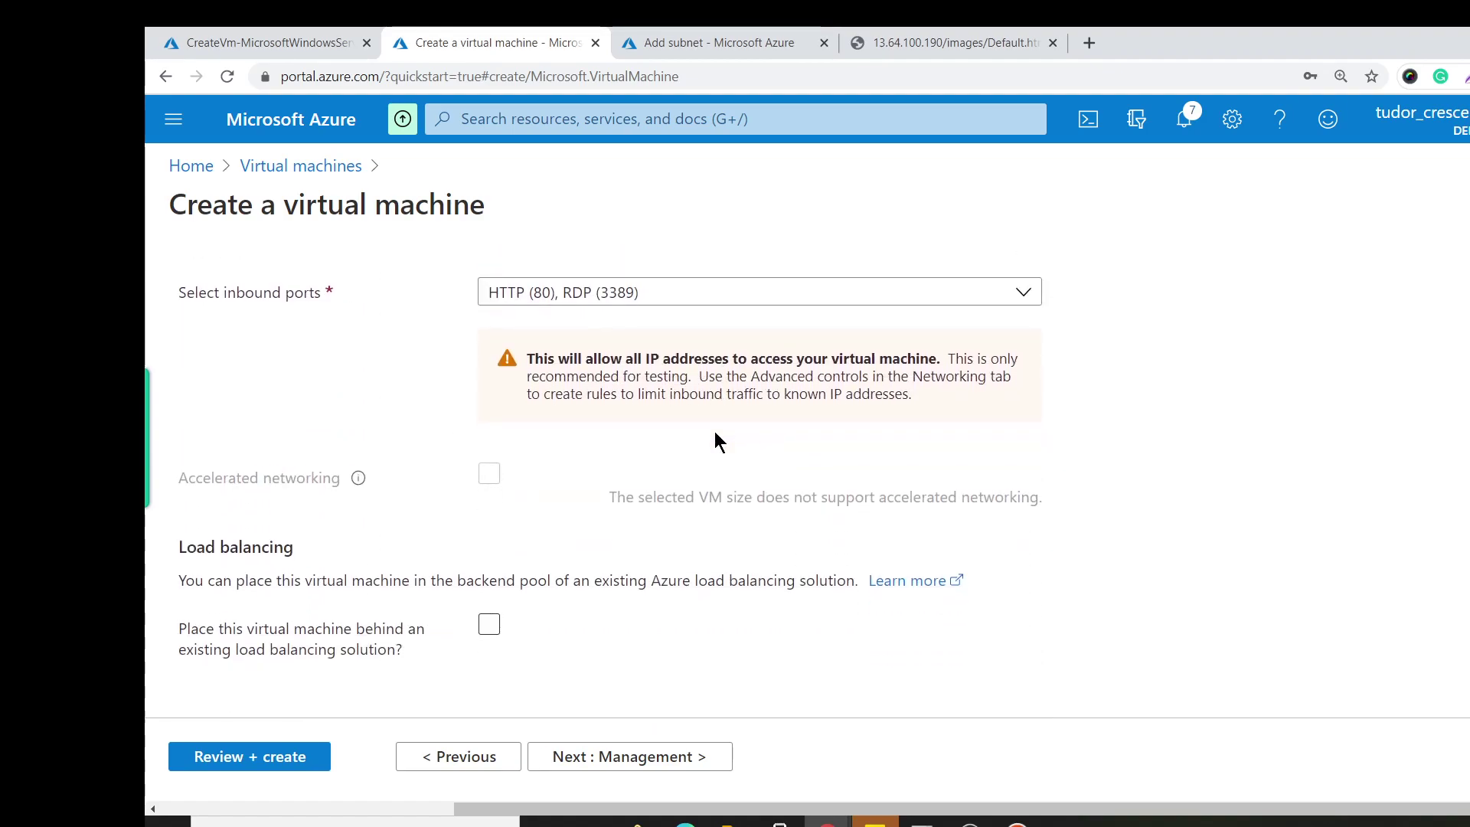
left_click(255, 757)
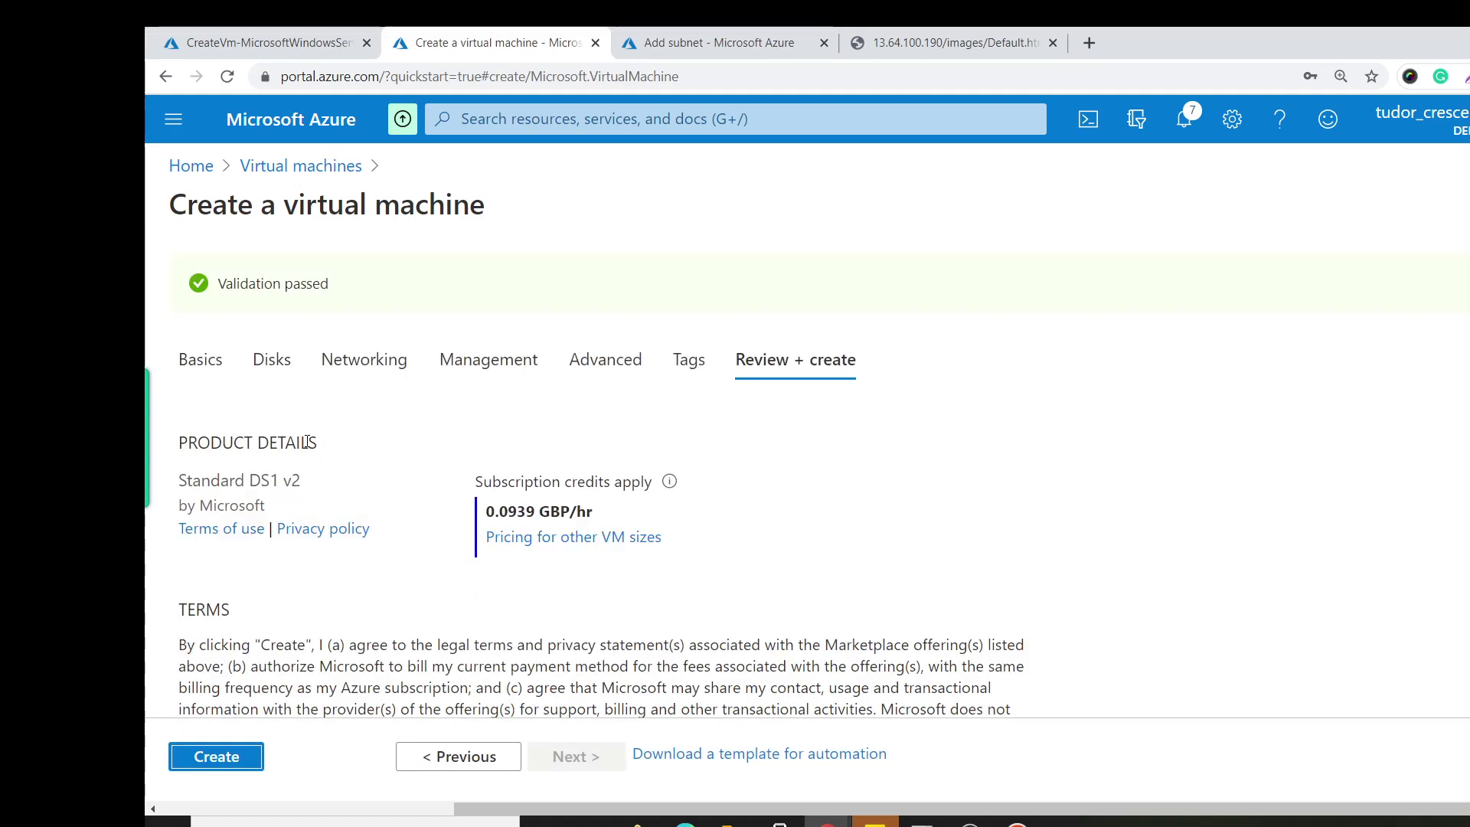
left_click(216, 755)
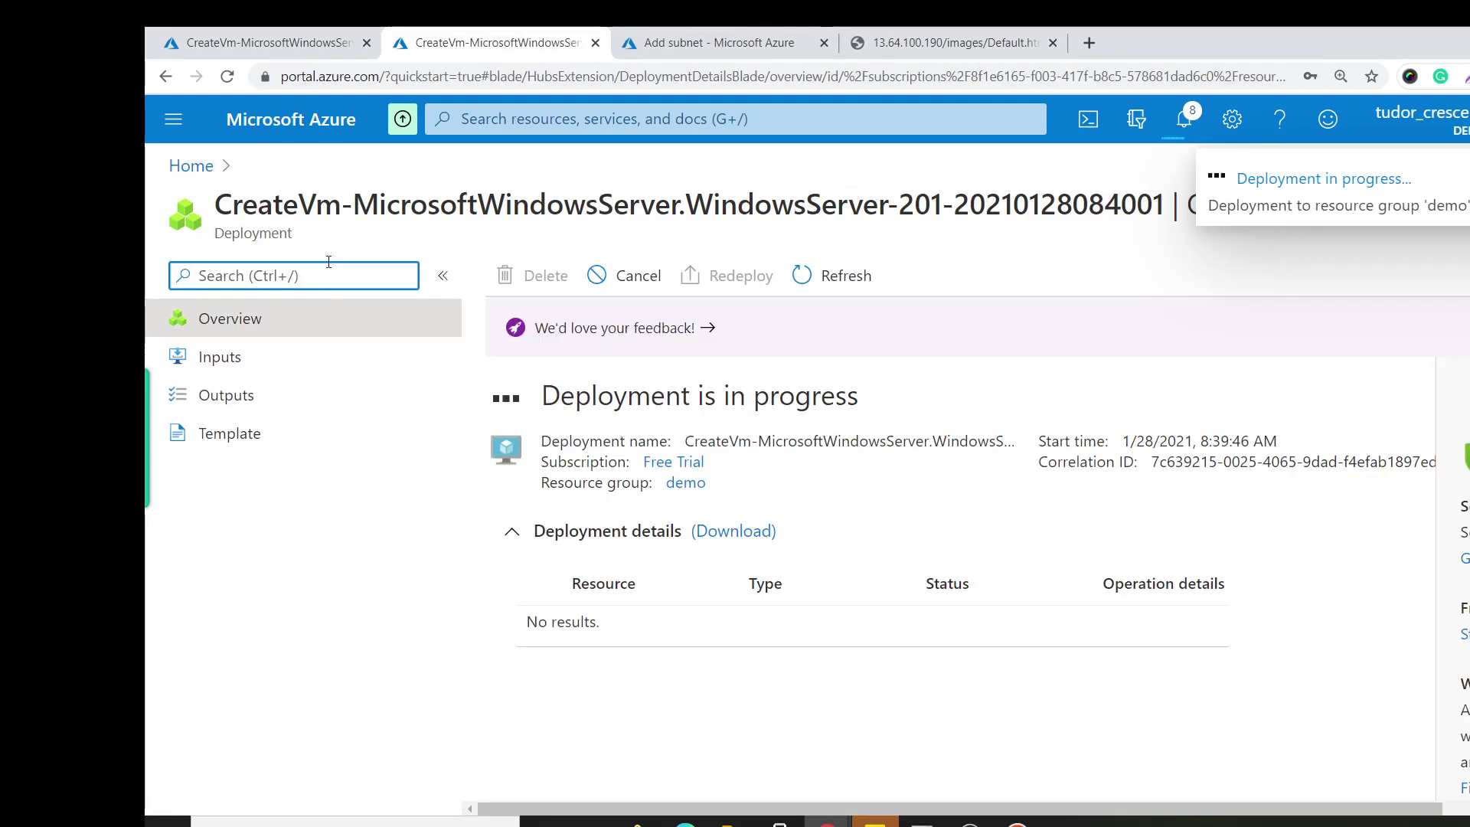
Start a new VM named clientVM in resource group demo, region West US.
left_click(190, 165)
left_click(428, 276)
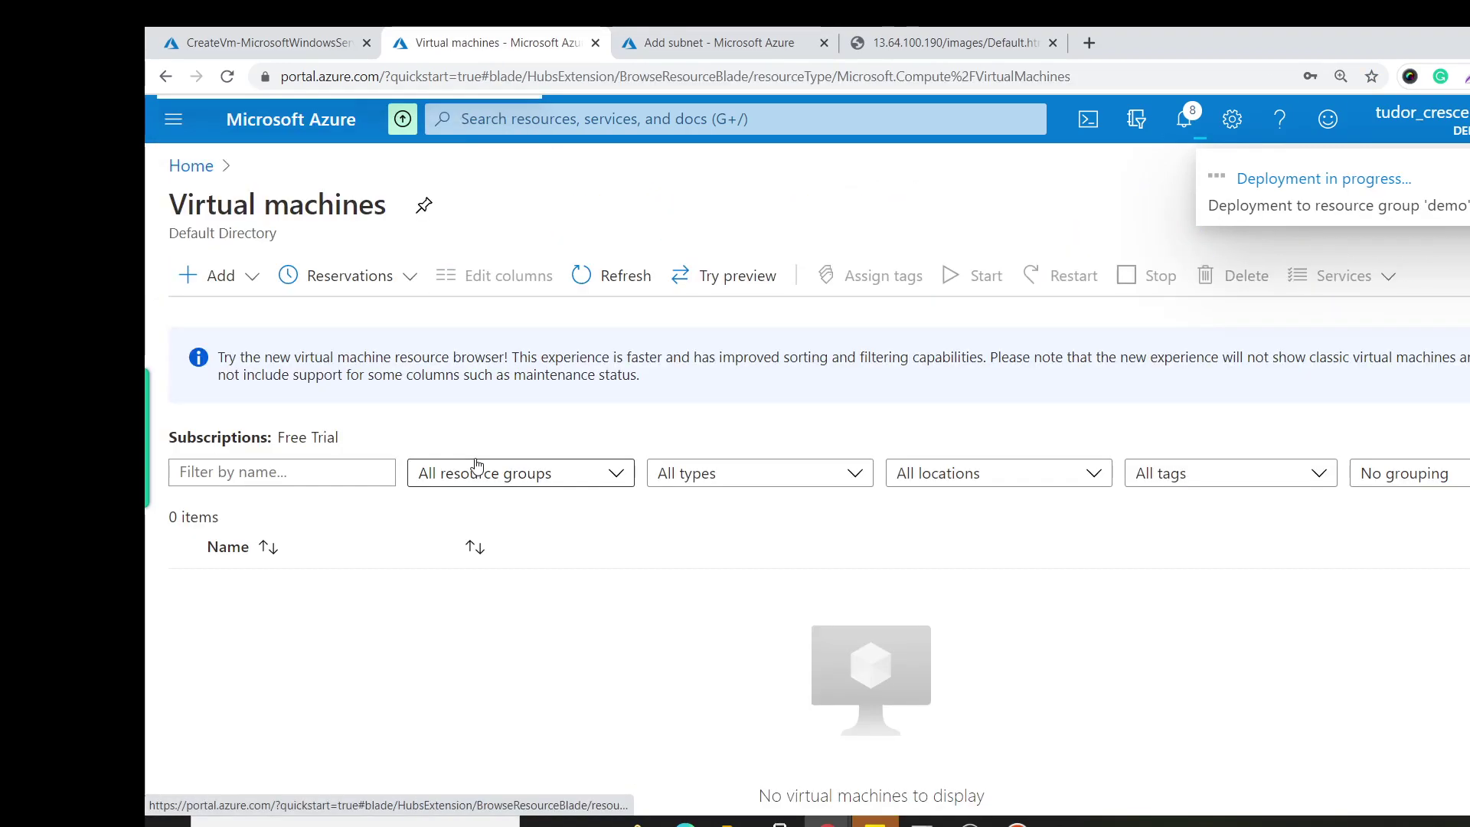
left_click(219, 276)
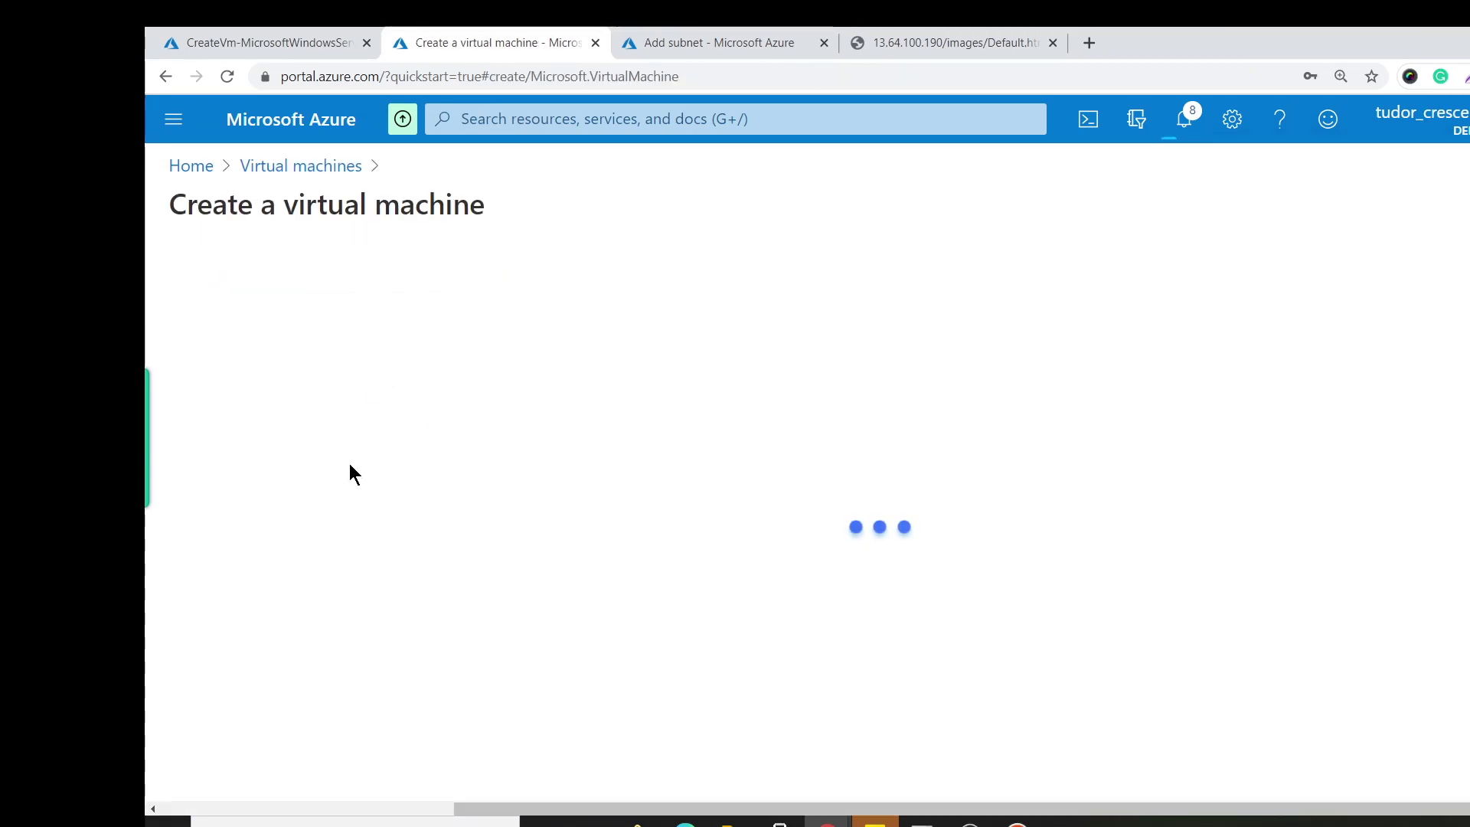
left_click(566, 587)
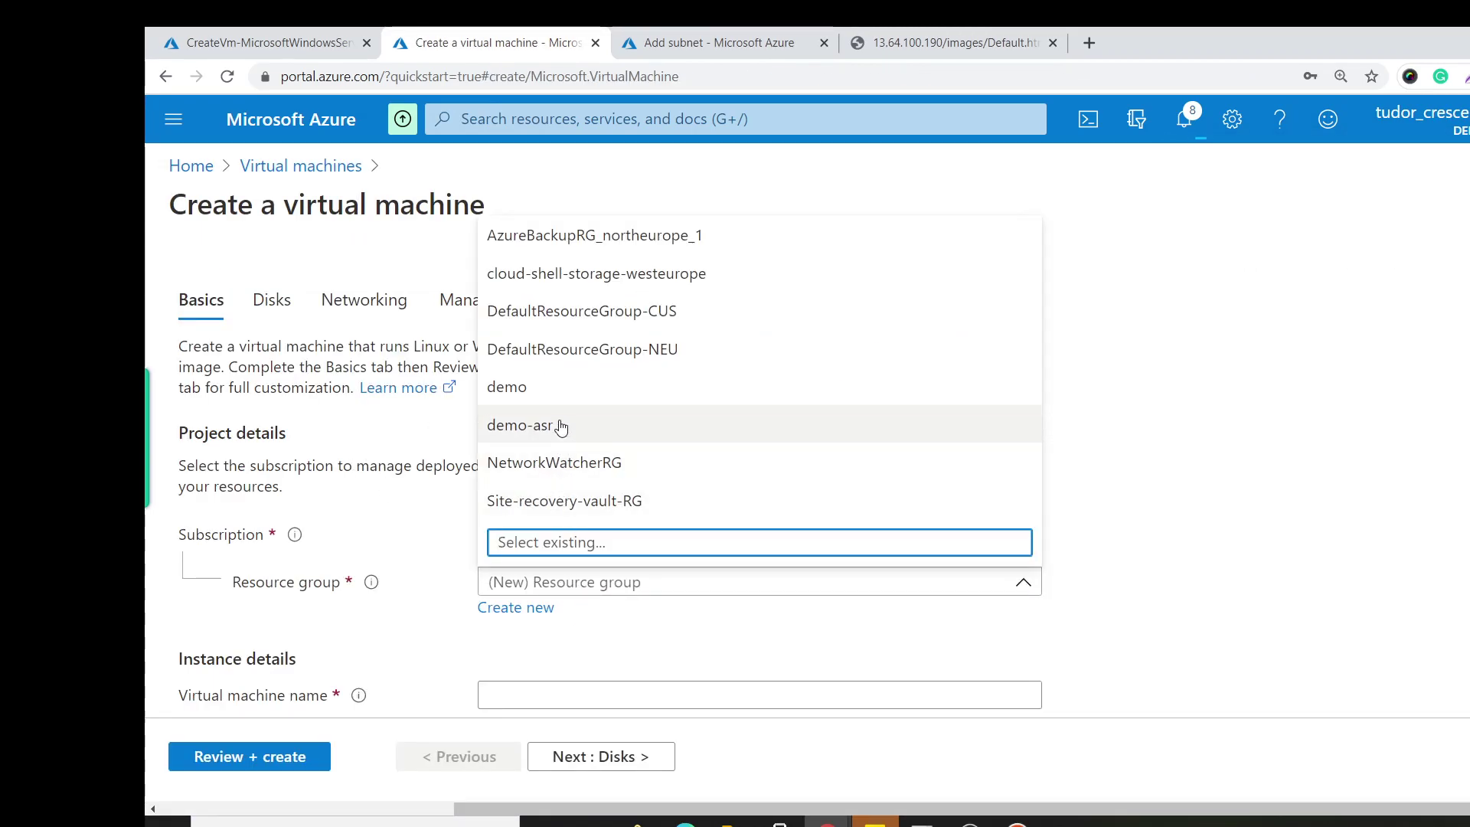
left_click(561, 387)
left_click(593, 695)
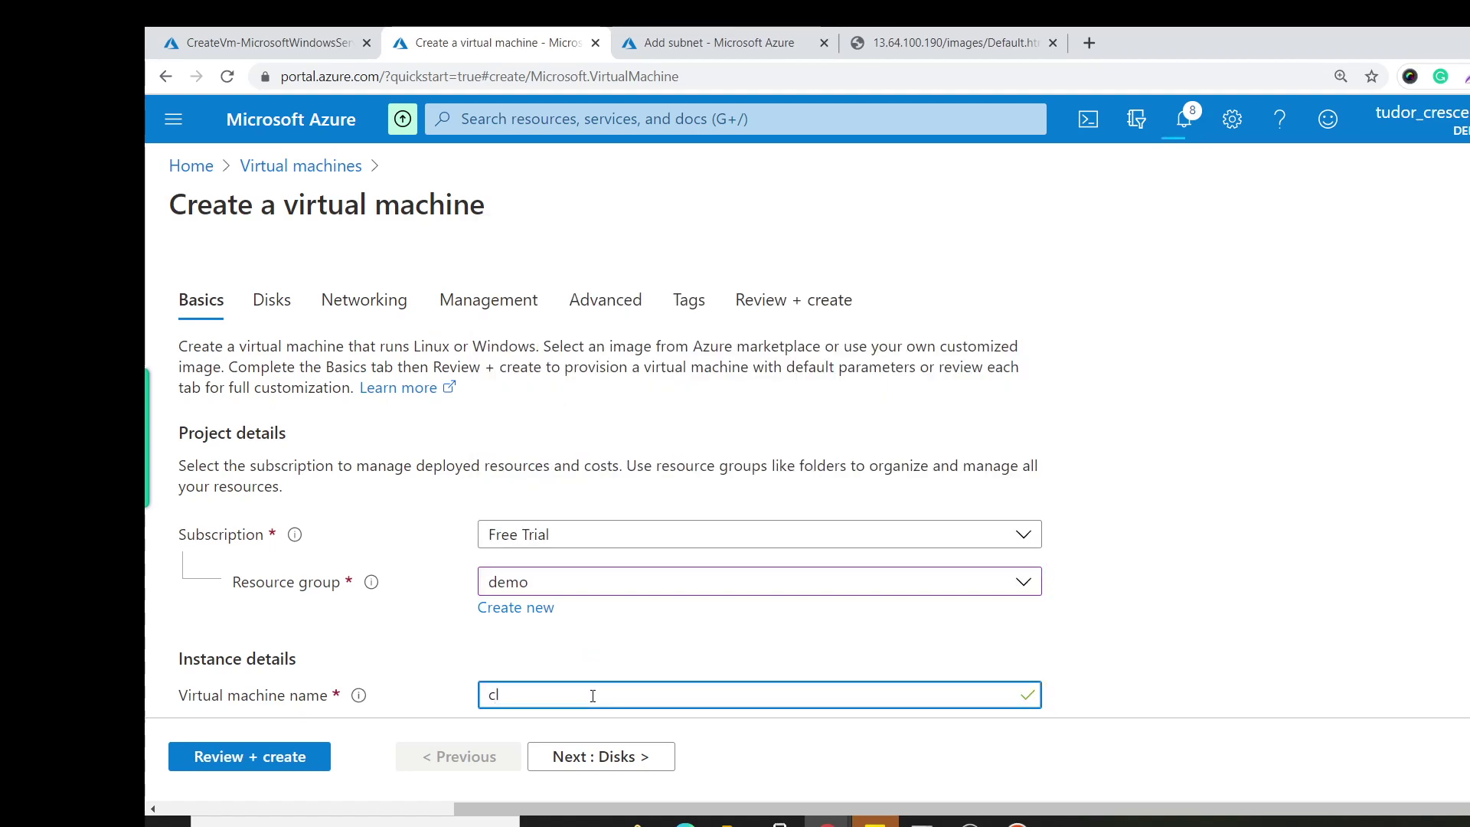
type("clientVM")
scroll(592, 695, "down", 3)
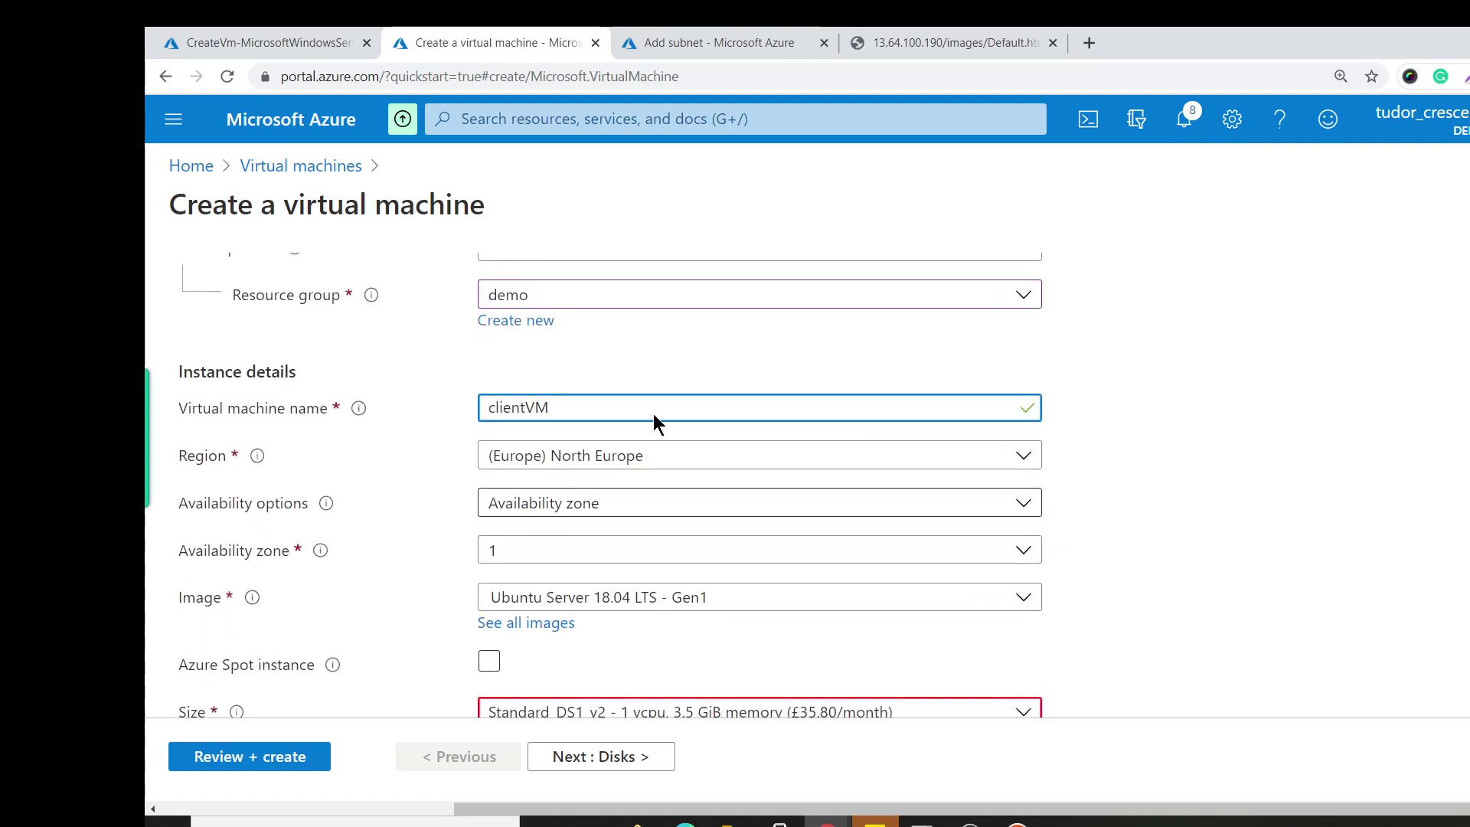
left_click(624, 456)
left_click(689, 679)
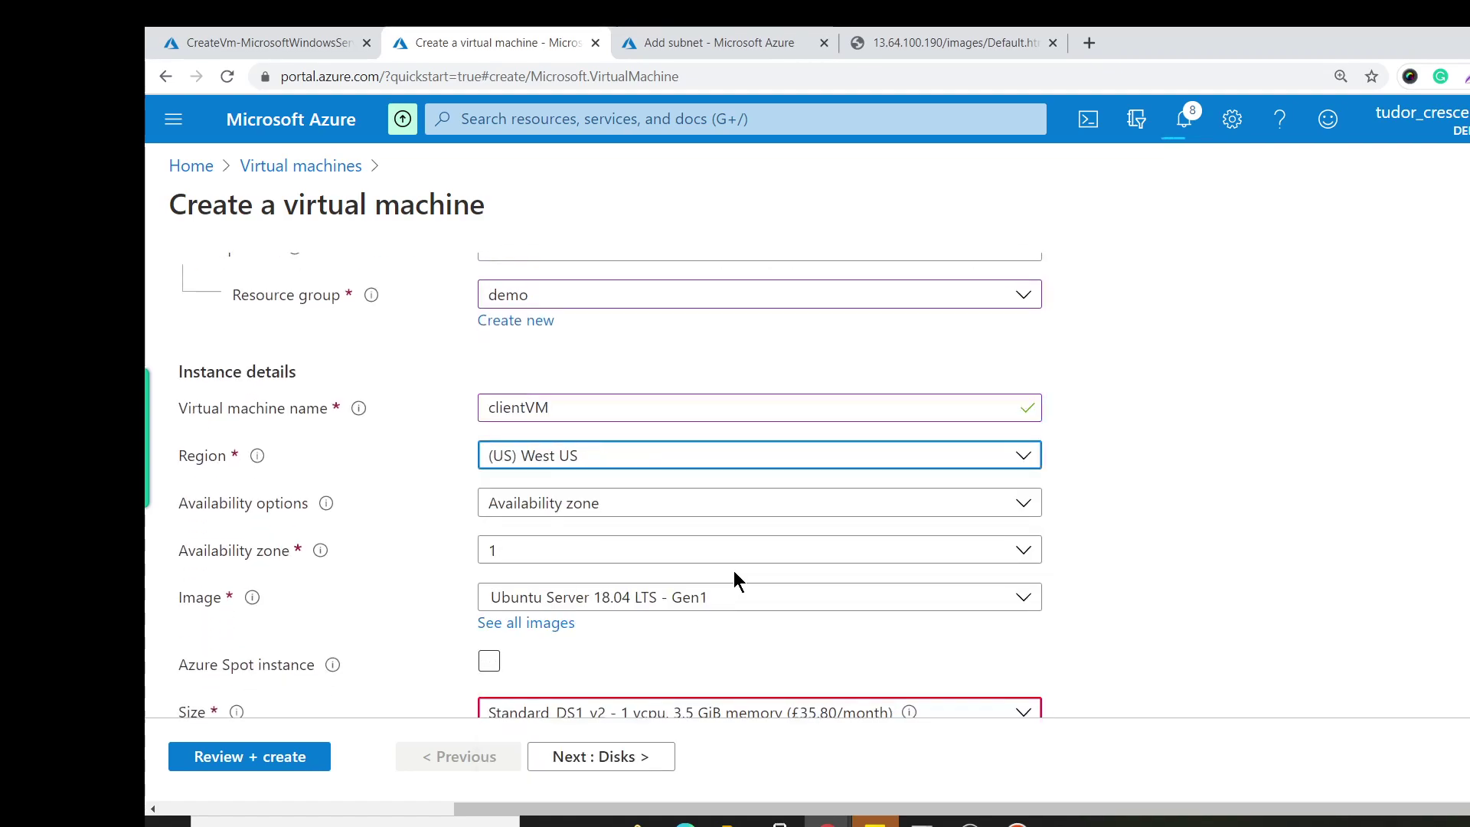
scroll(733, 571, "down", 2)
Choose the Windows Server 2019 Datacenter image and size Standard_DS1_v2.
left_click(634, 486)
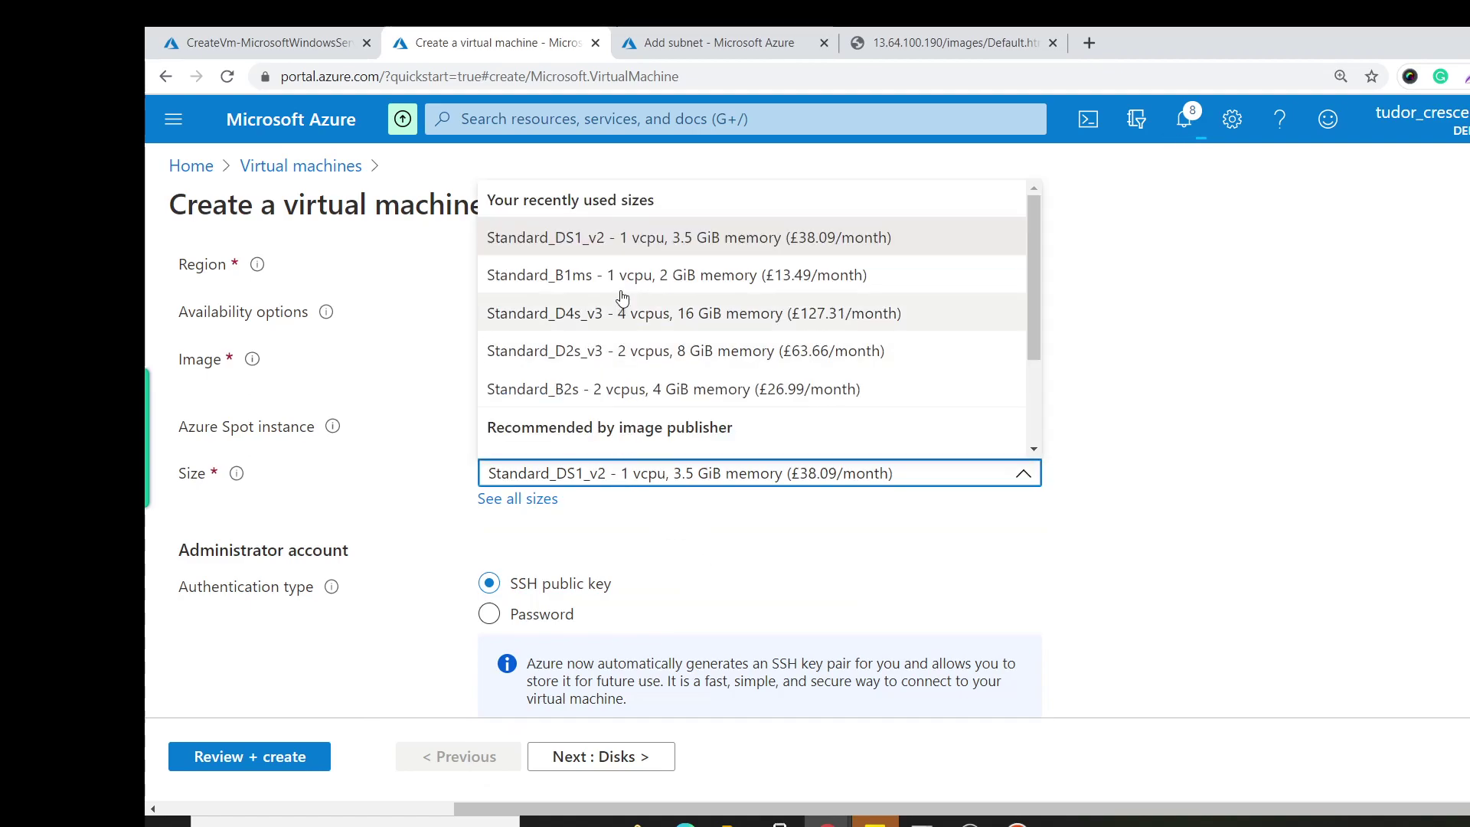
left_click(663, 312)
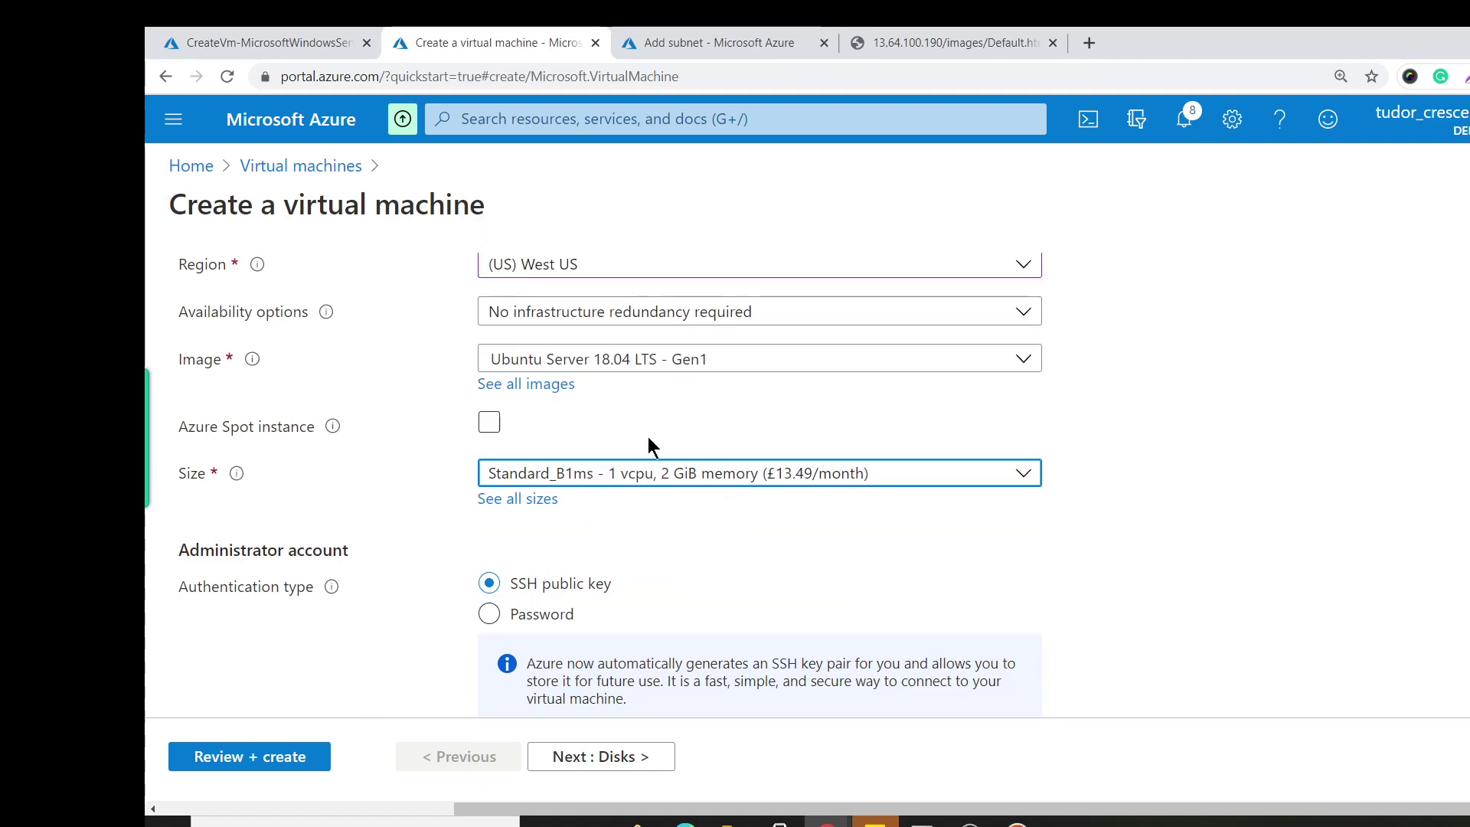
scroll(739, 368, "up", 2)
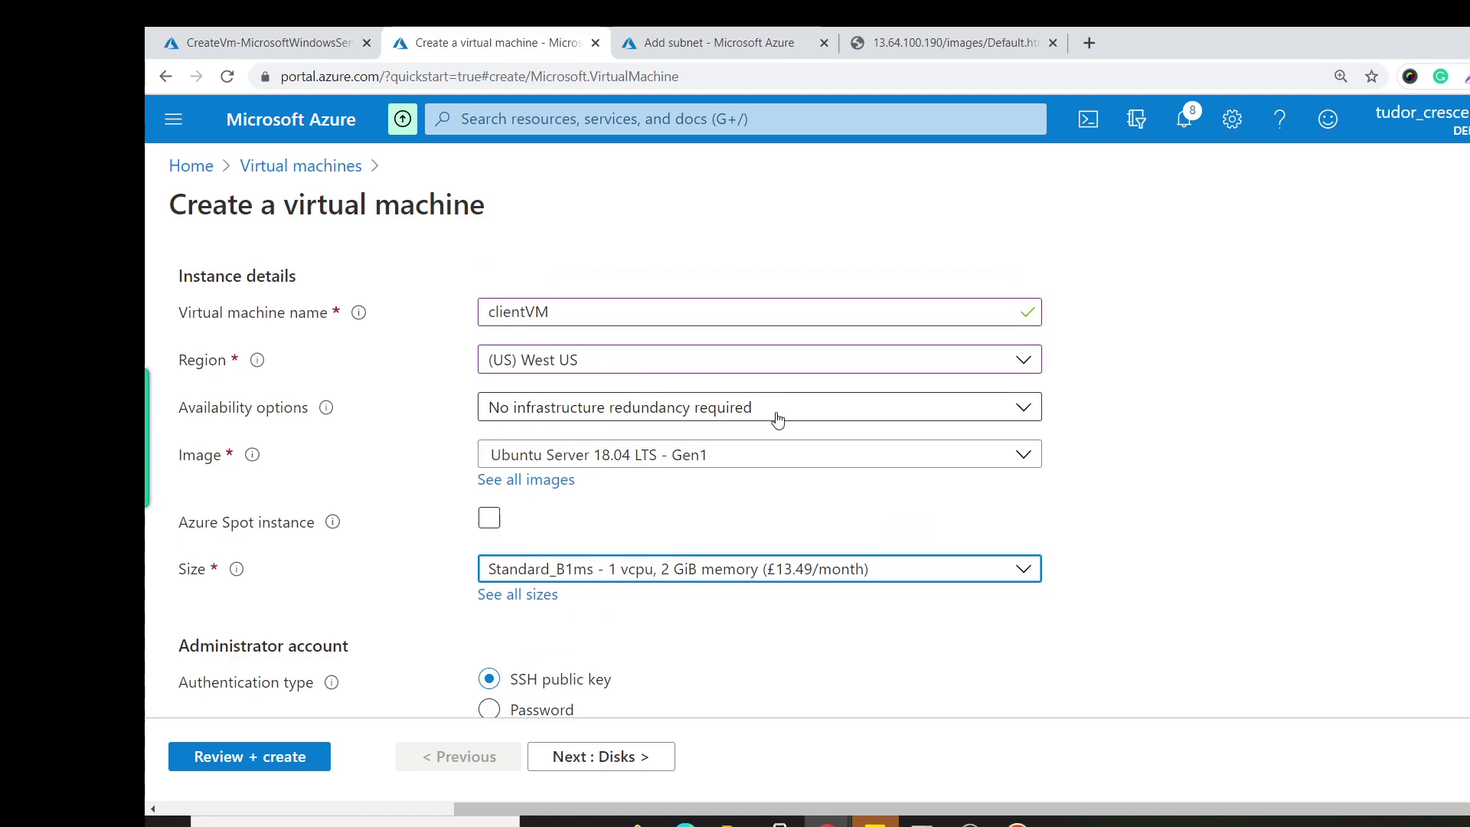
left_click(804, 455)
scroll(869, 695, "down", 1)
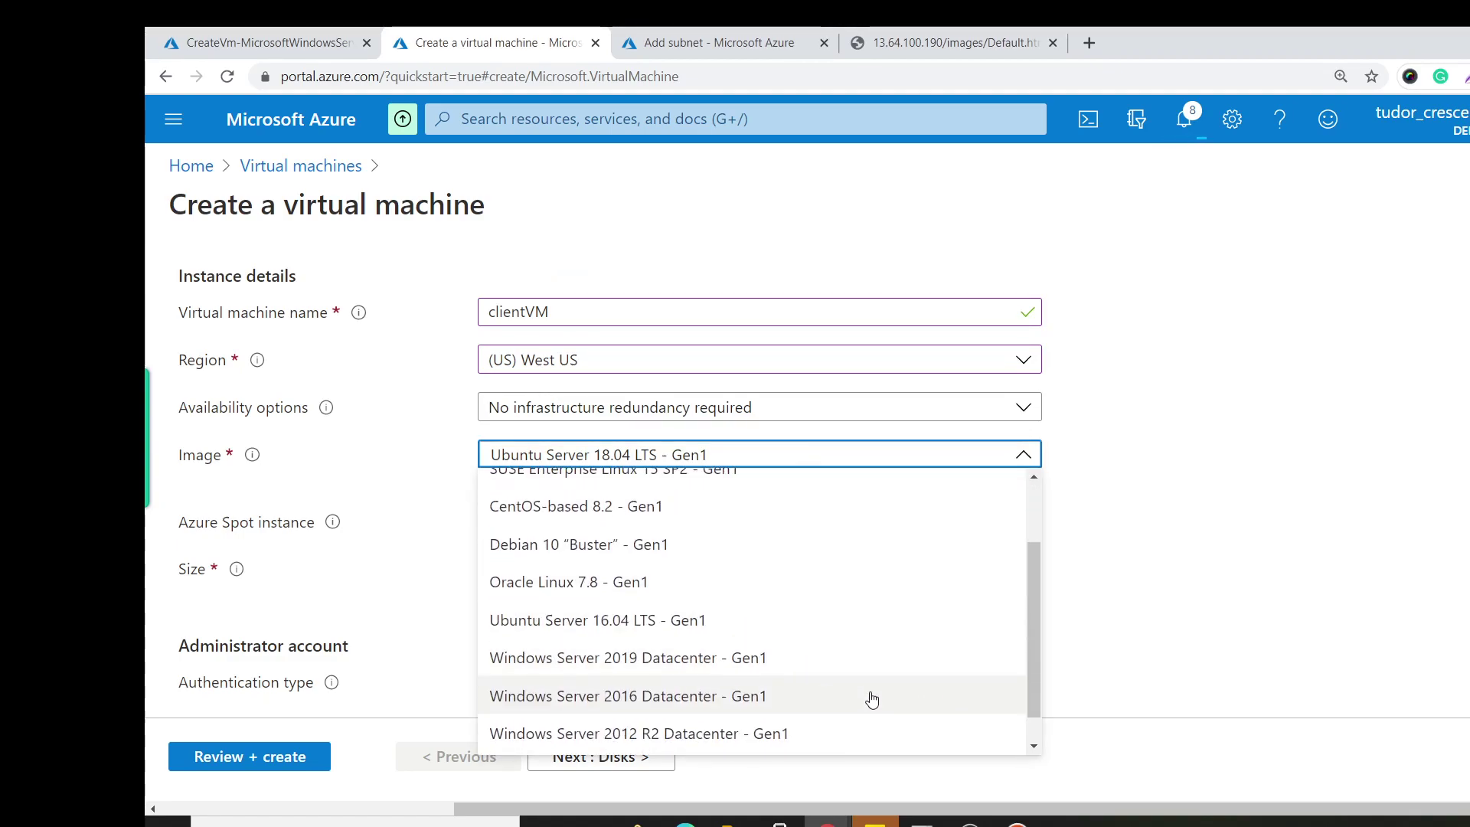
left_click(863, 660)
left_click(638, 580)
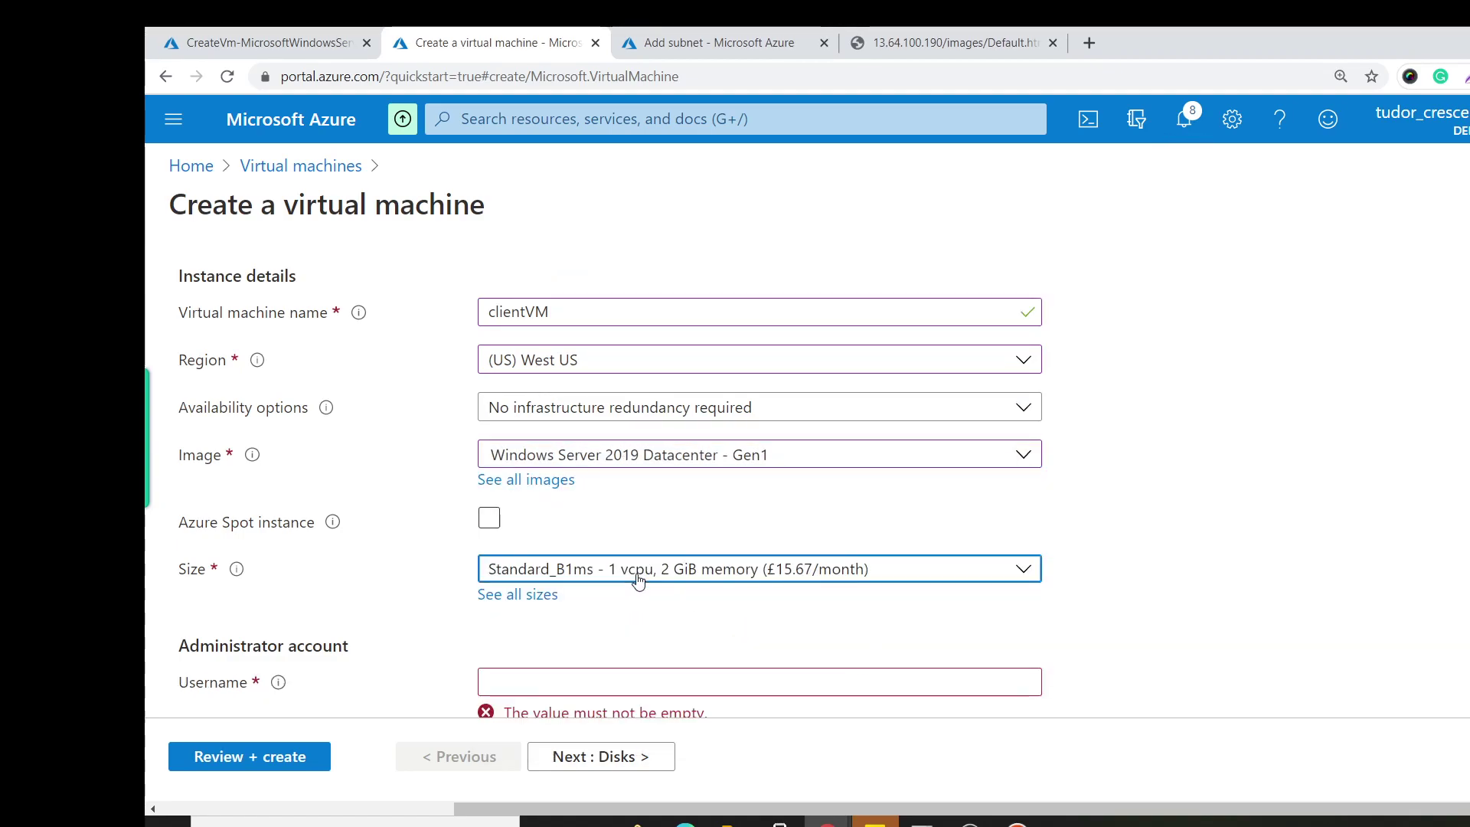
left_click(639, 239)
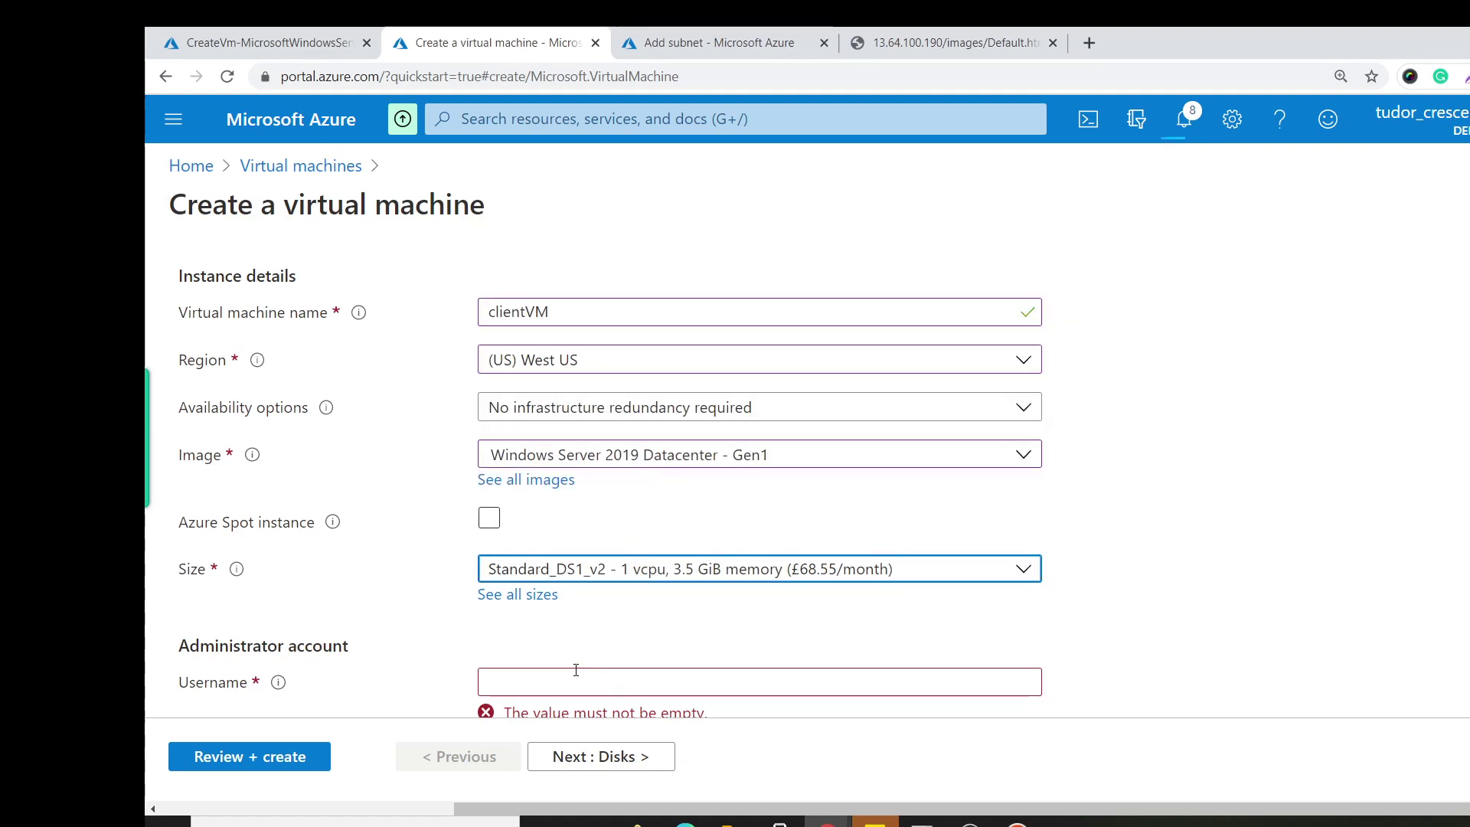
Set administrator username testuser and enter and confirm the password.
left_click(576, 670)
type("testuser")
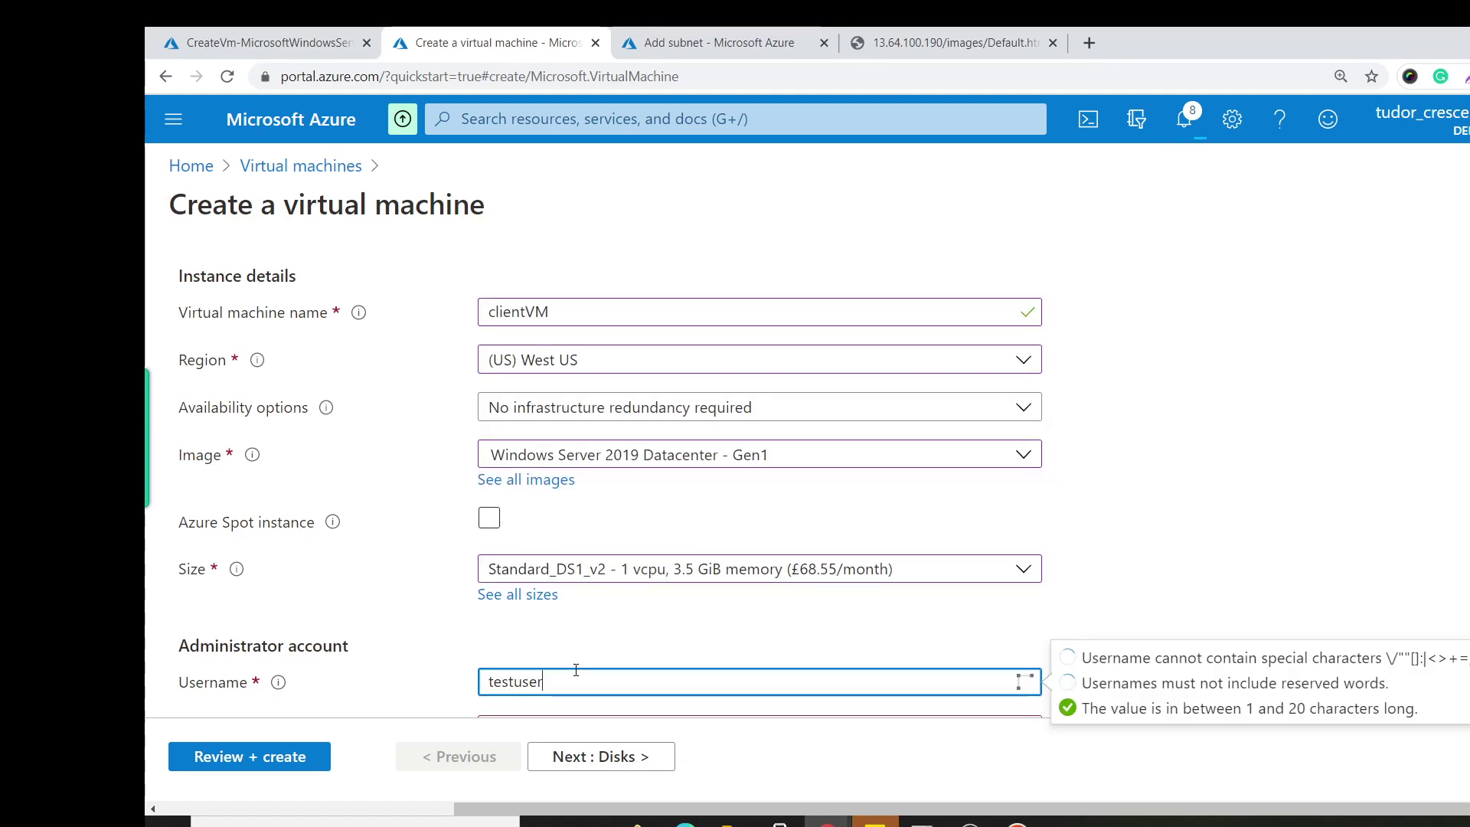
key("Tab")
type("••••••••")
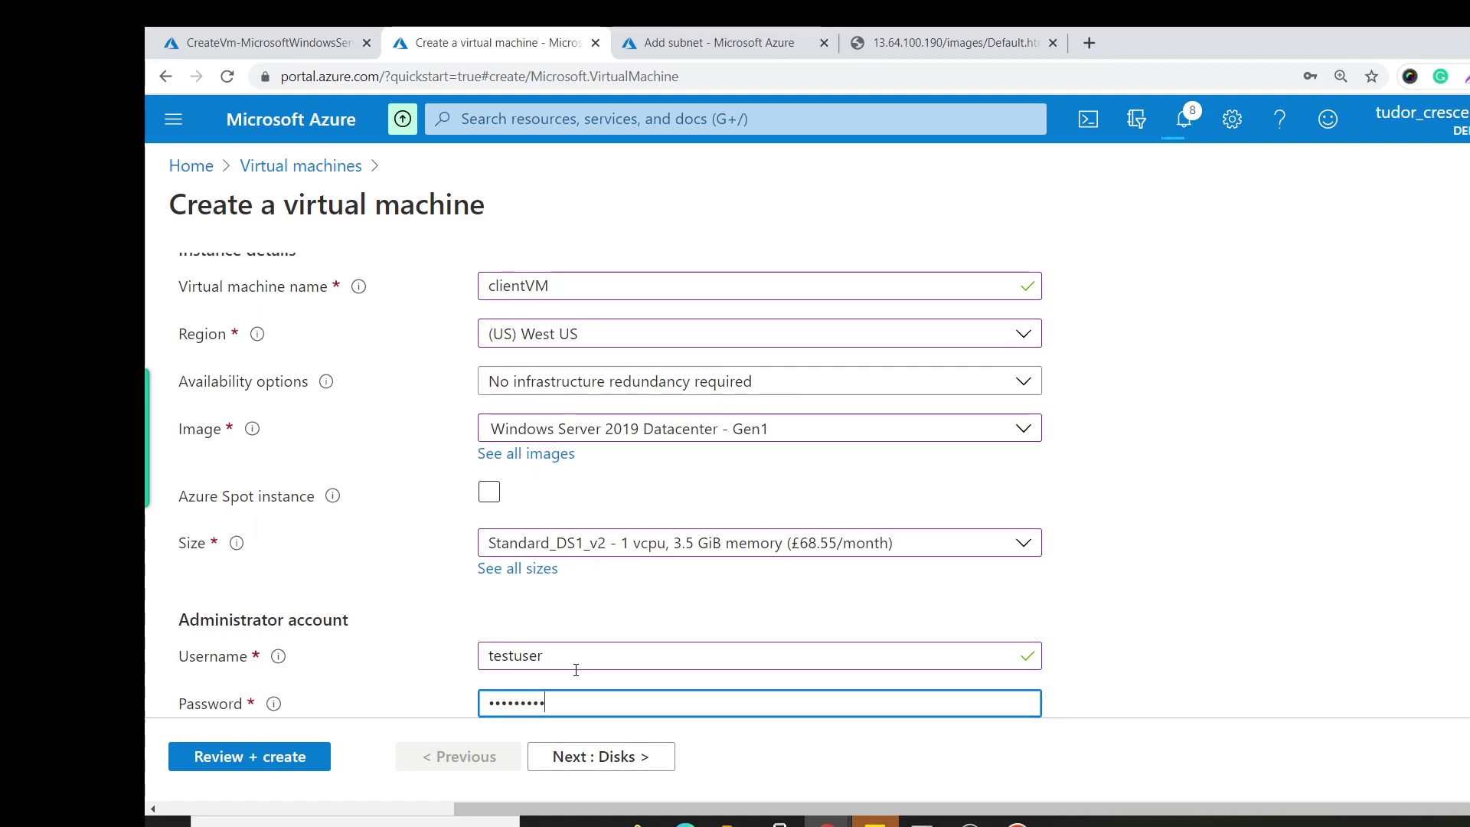
type("••••")
key("Tab")
type("••••••••")
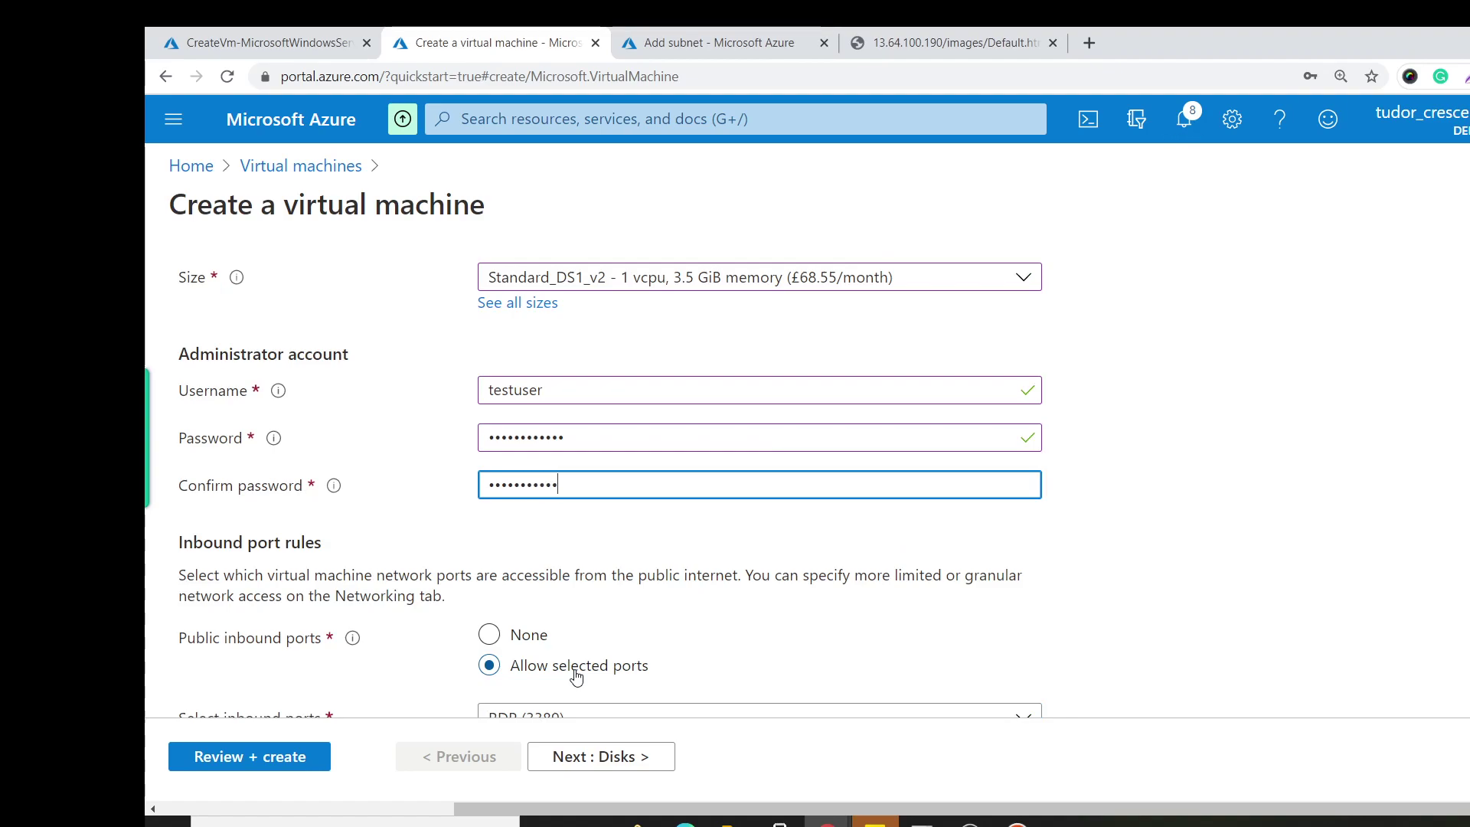
Allow HTTP (80) inbound alongside RDP (3389).
scroll(576, 677, "down", 4)
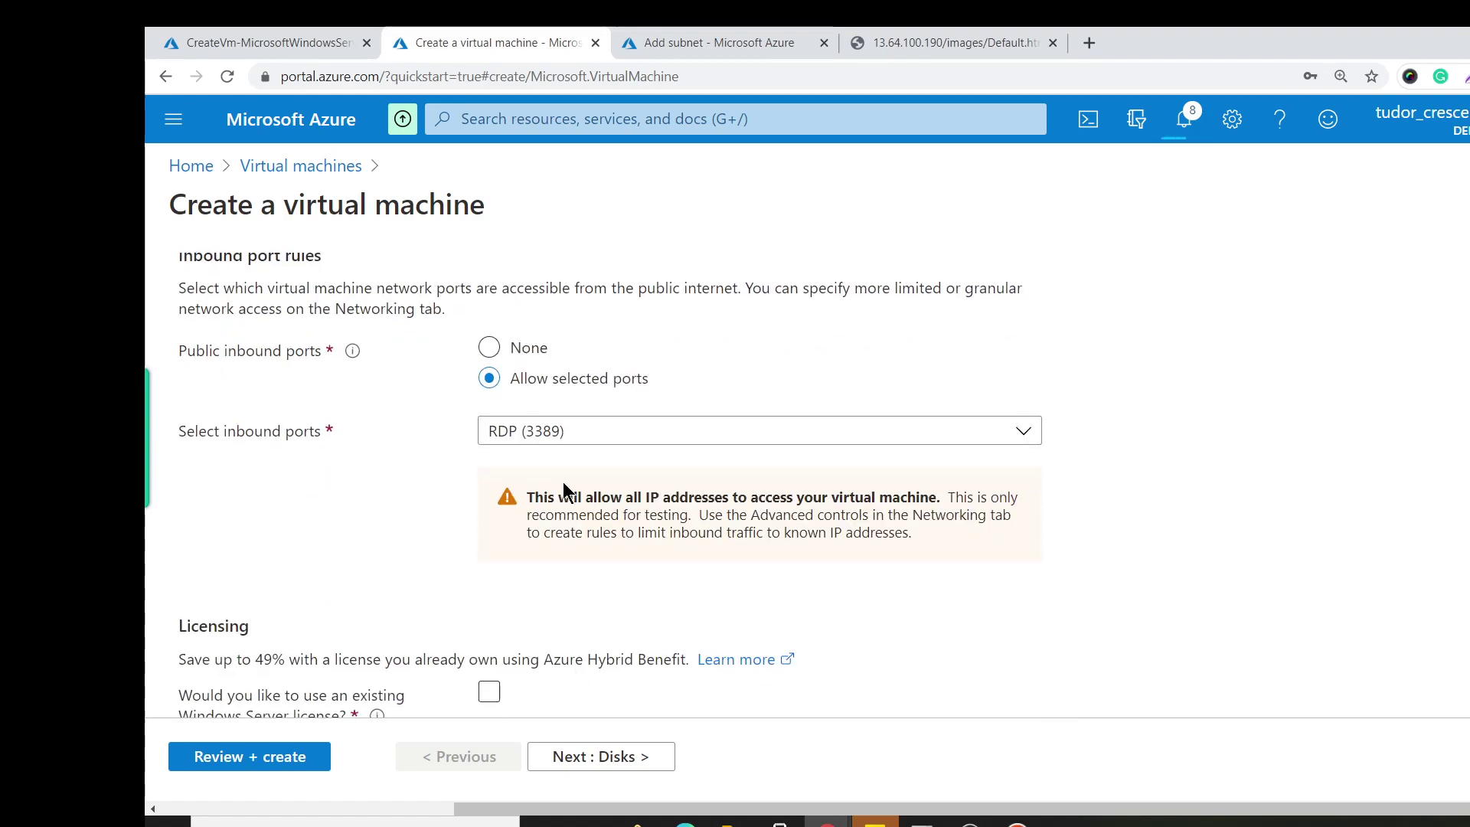
left_click(558, 430)
left_click(490, 465)
left_click(424, 508)
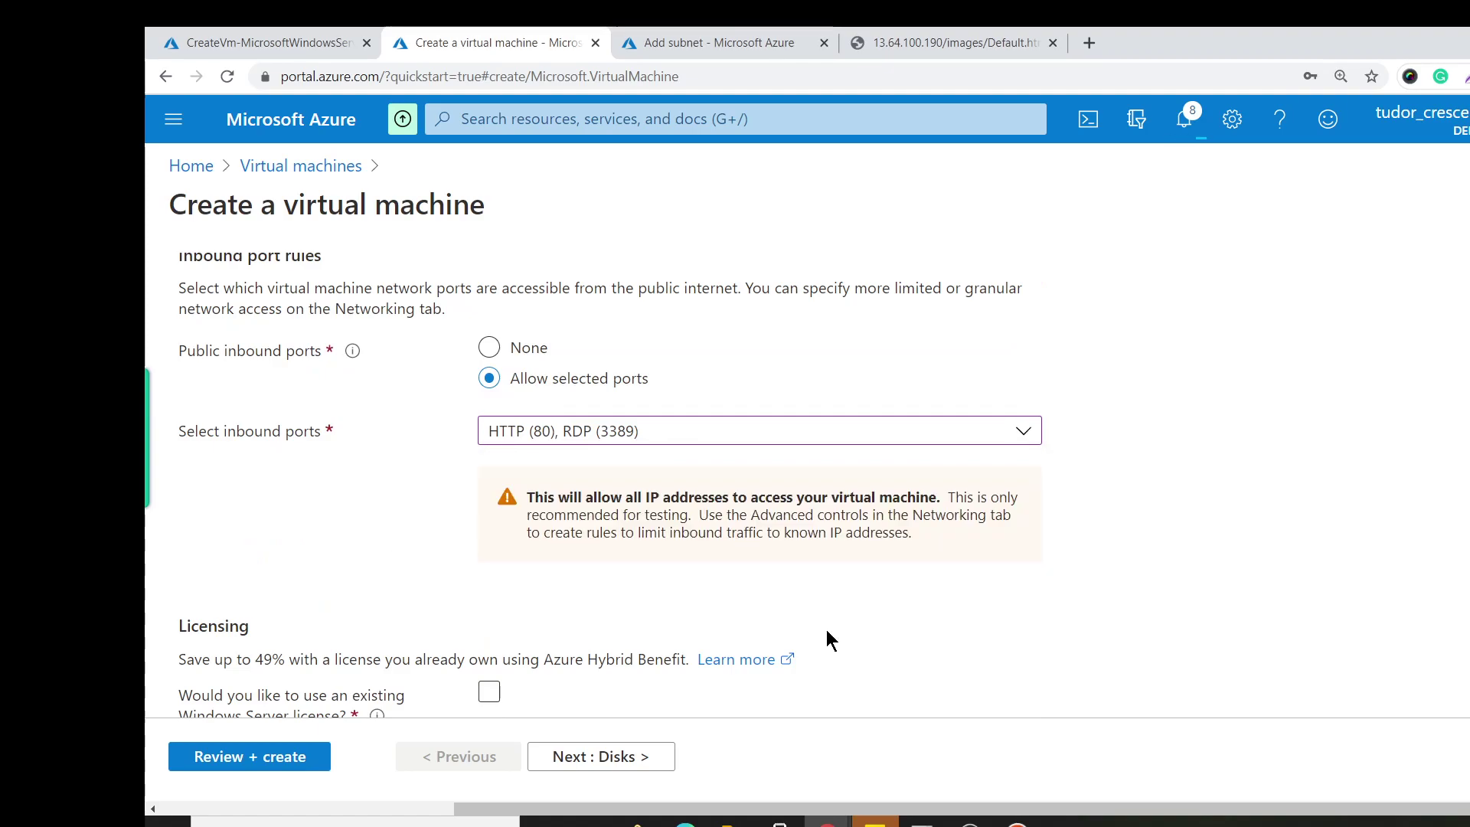
scroll(826, 629, "down", 2)
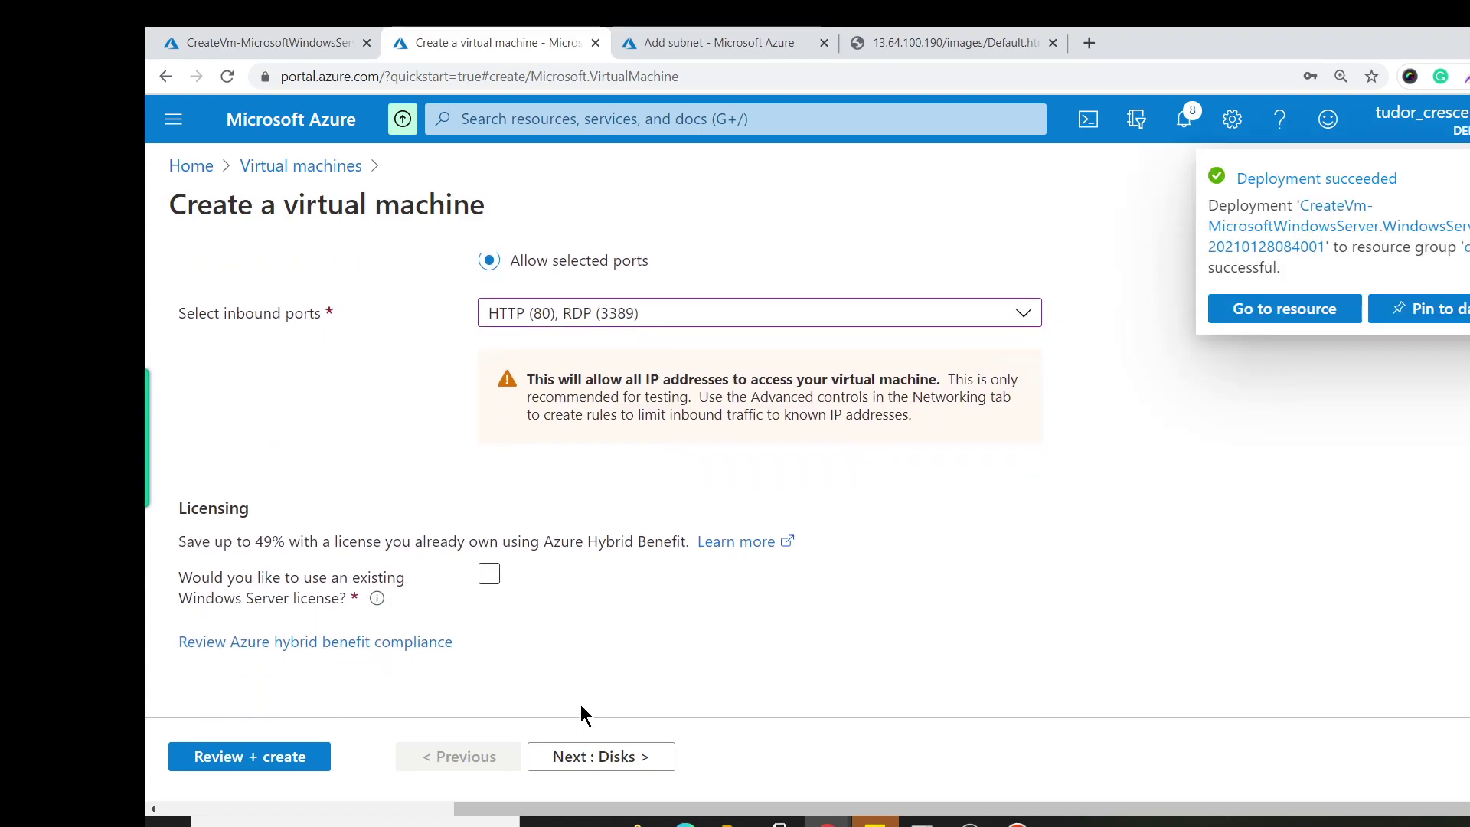
Create clientVM on clientnetwork, then view the Virtual machines list showing both VMs running.
left_click(598, 759)
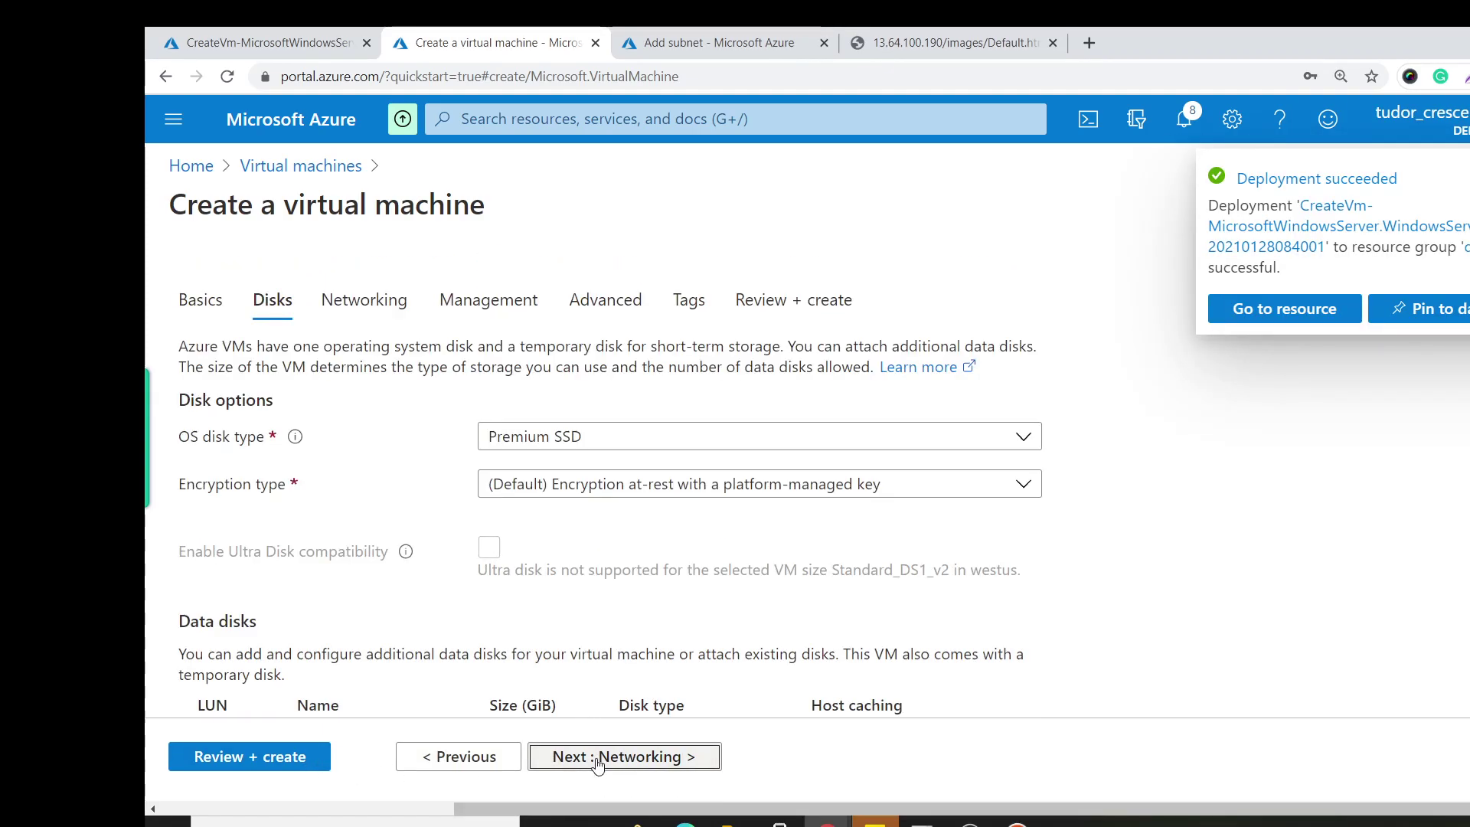
left_click(598, 759)
left_click(643, 523)
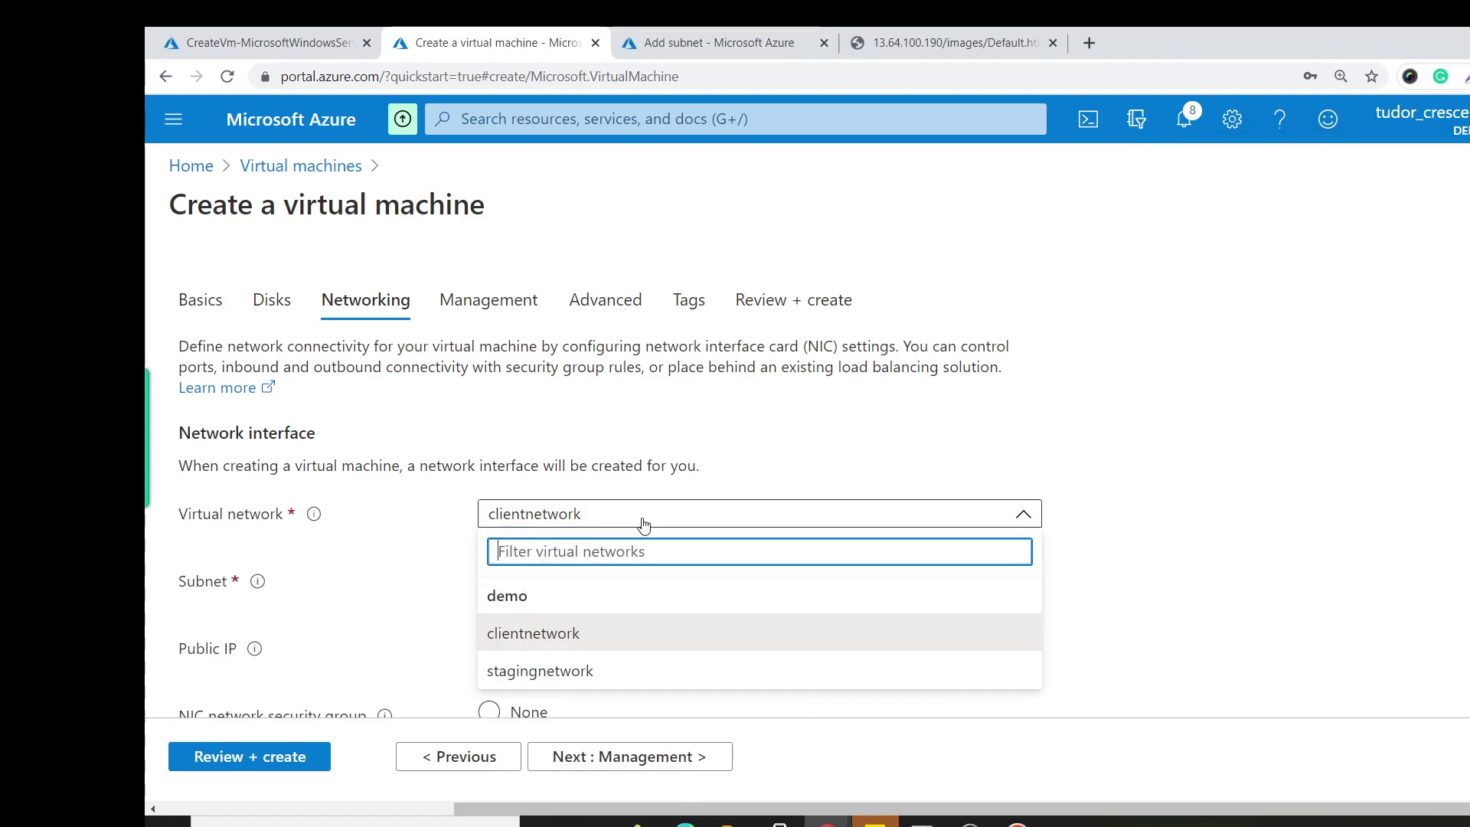
left_click(643, 523)
scroll(759, 663, "down", 8)
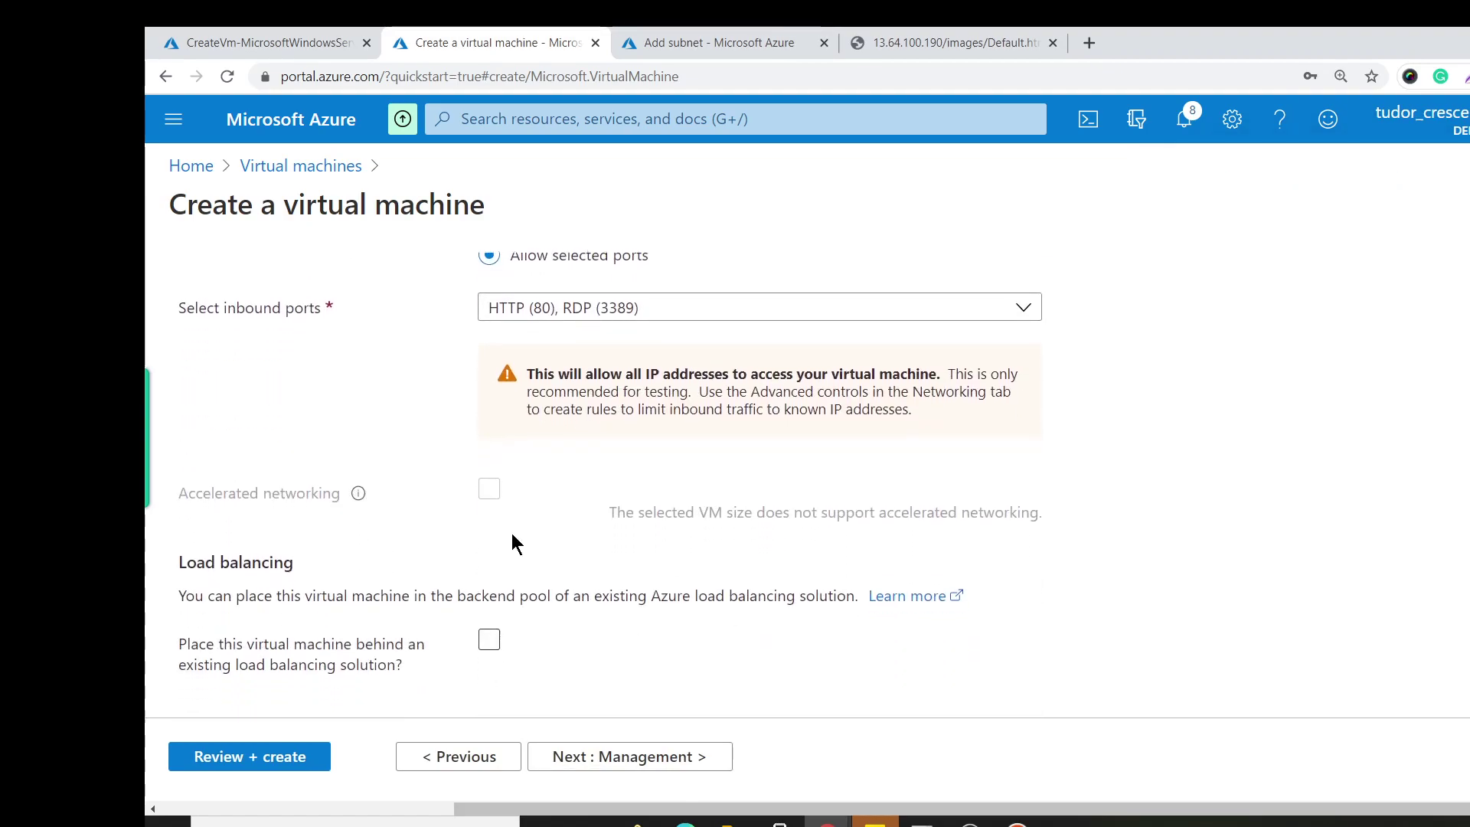
left_click(260, 756)
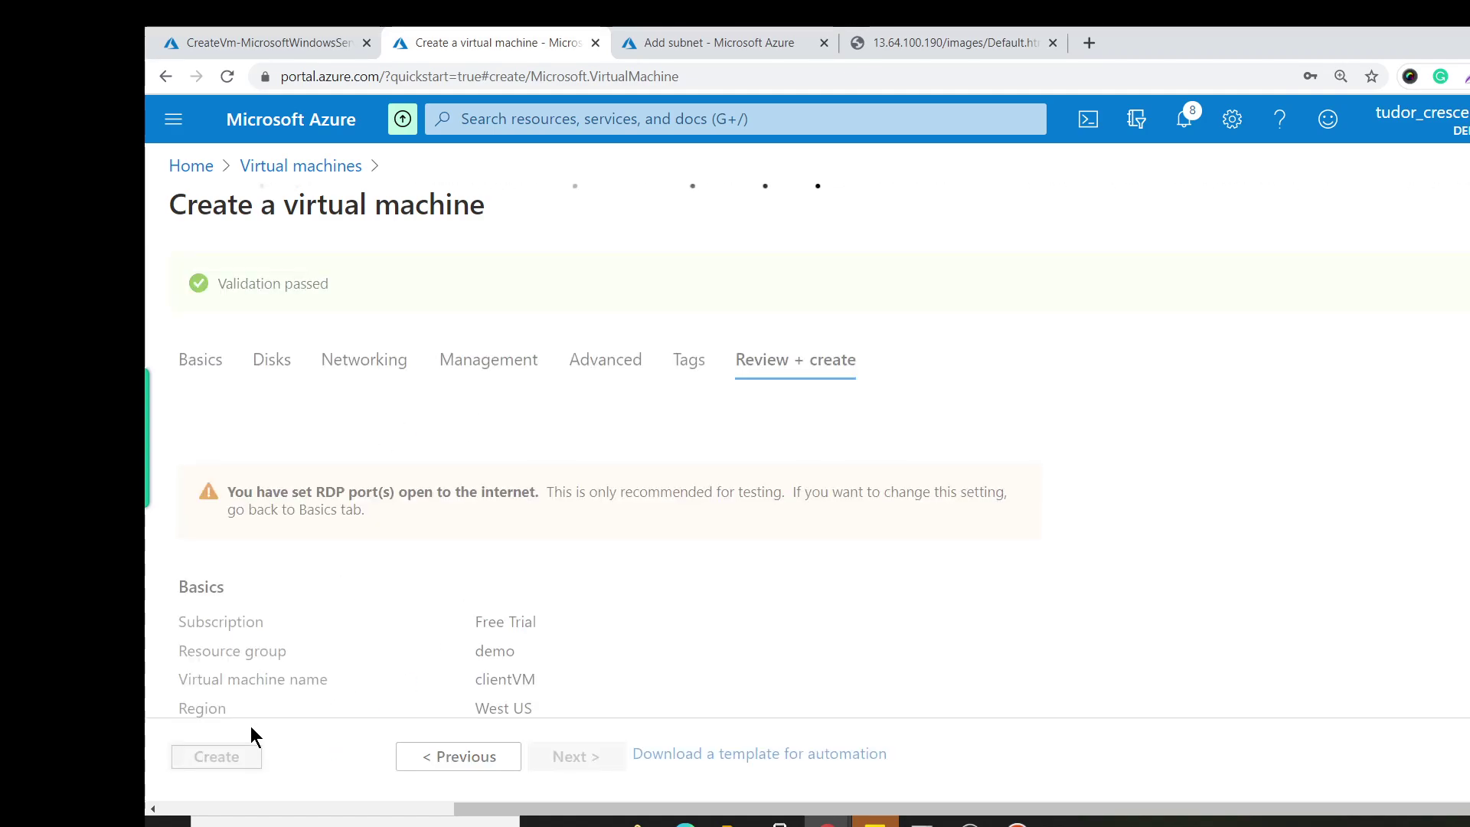
left_click(218, 758)
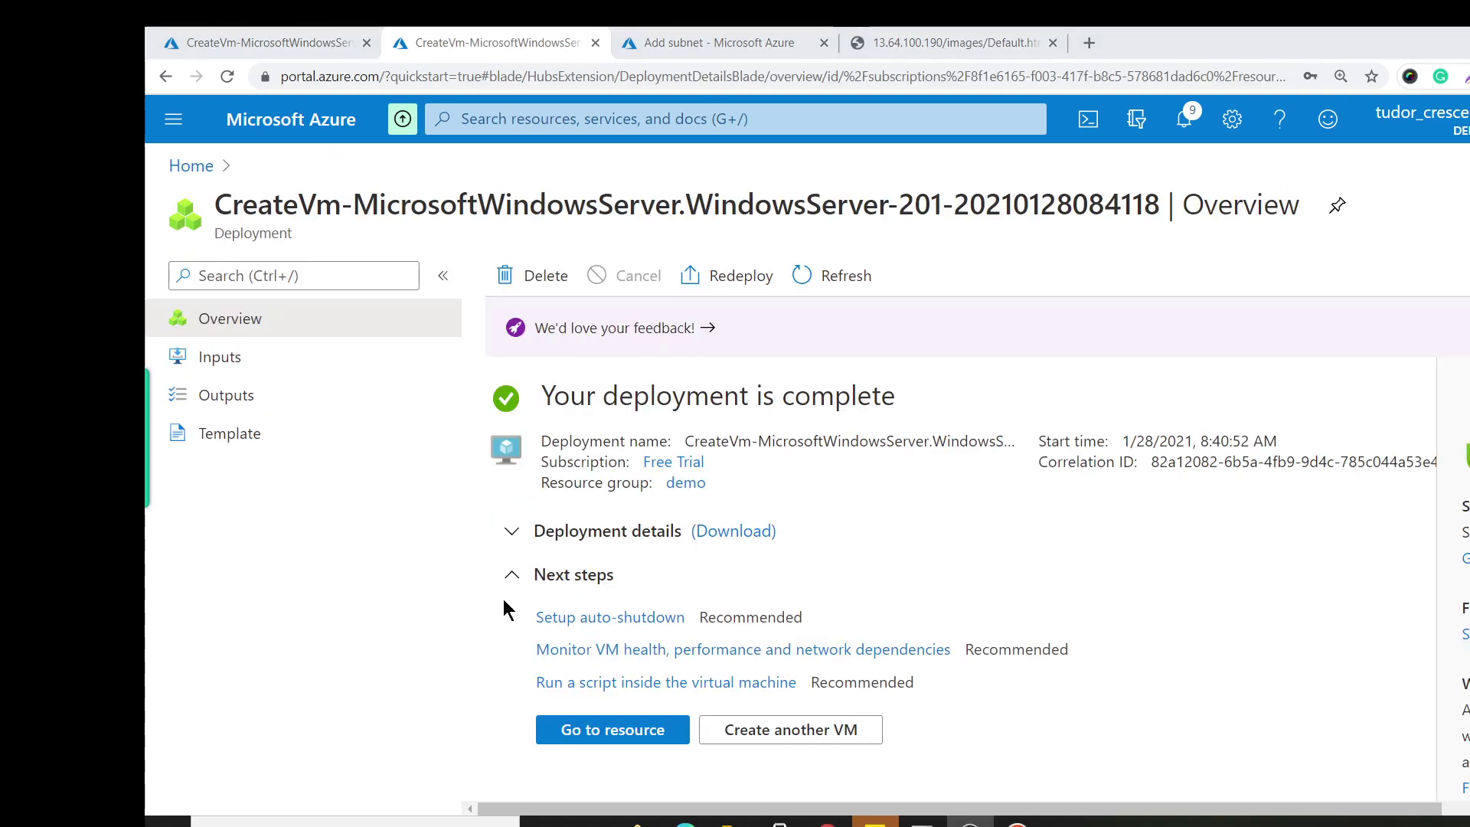
left_click(191, 165)
left_click(459, 306)
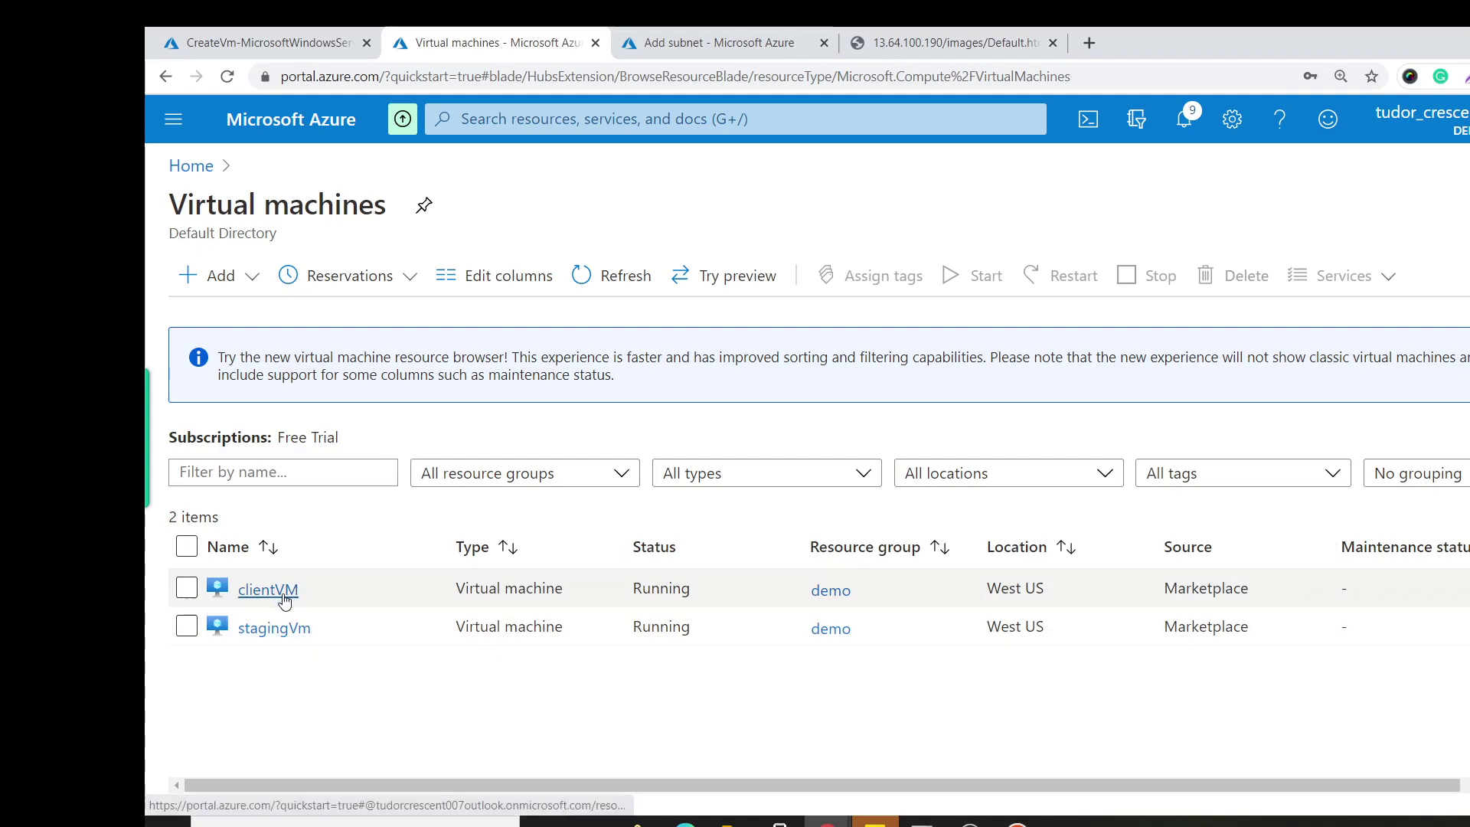
From stagingVm's details, follow its stagingnetwork link and show that network's Subnets page.
left_click(304, 629)
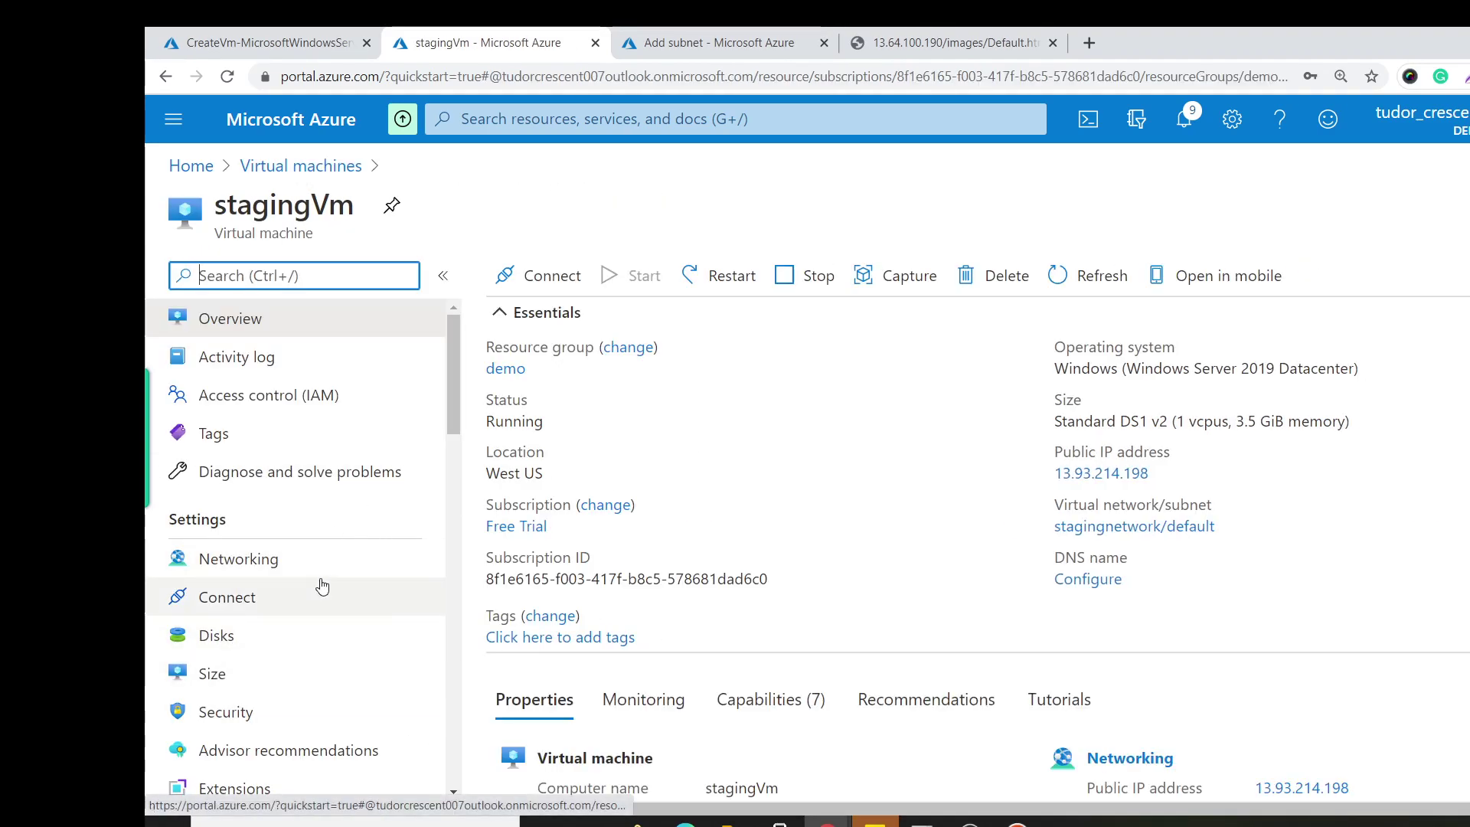
scroll(320, 590, "down", 1)
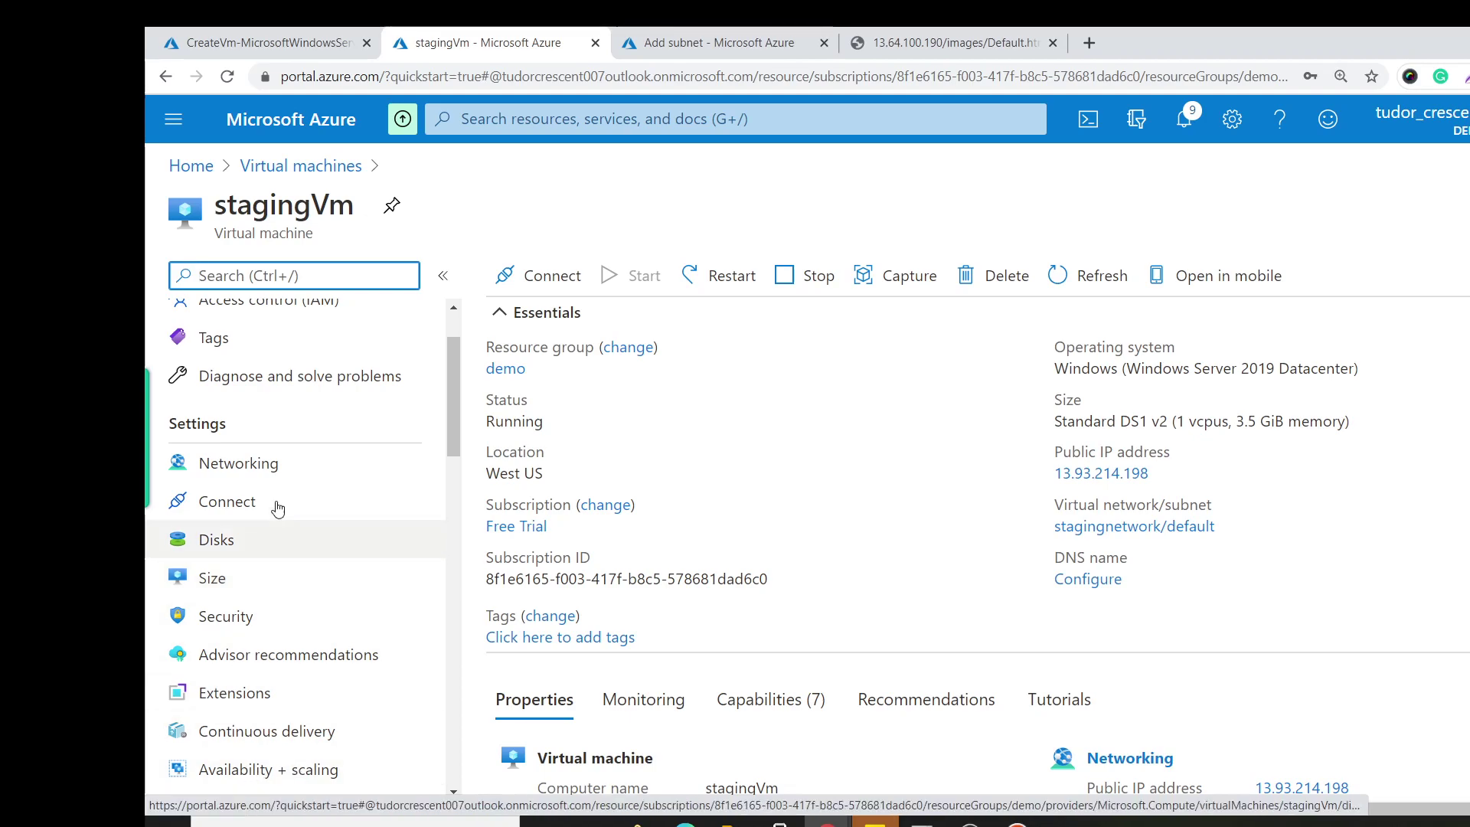
left_click(1167, 527)
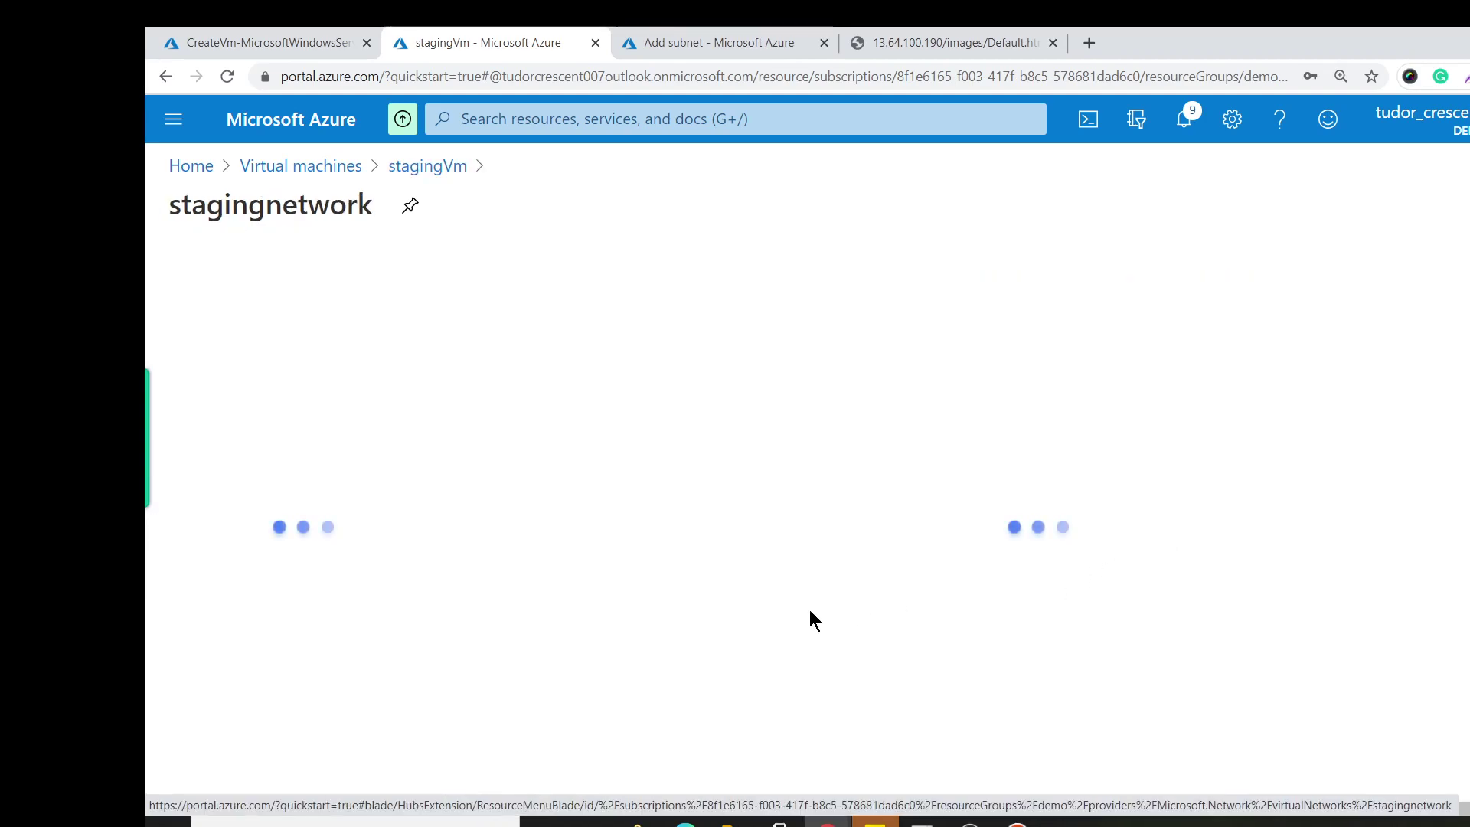
left_click(305, 639)
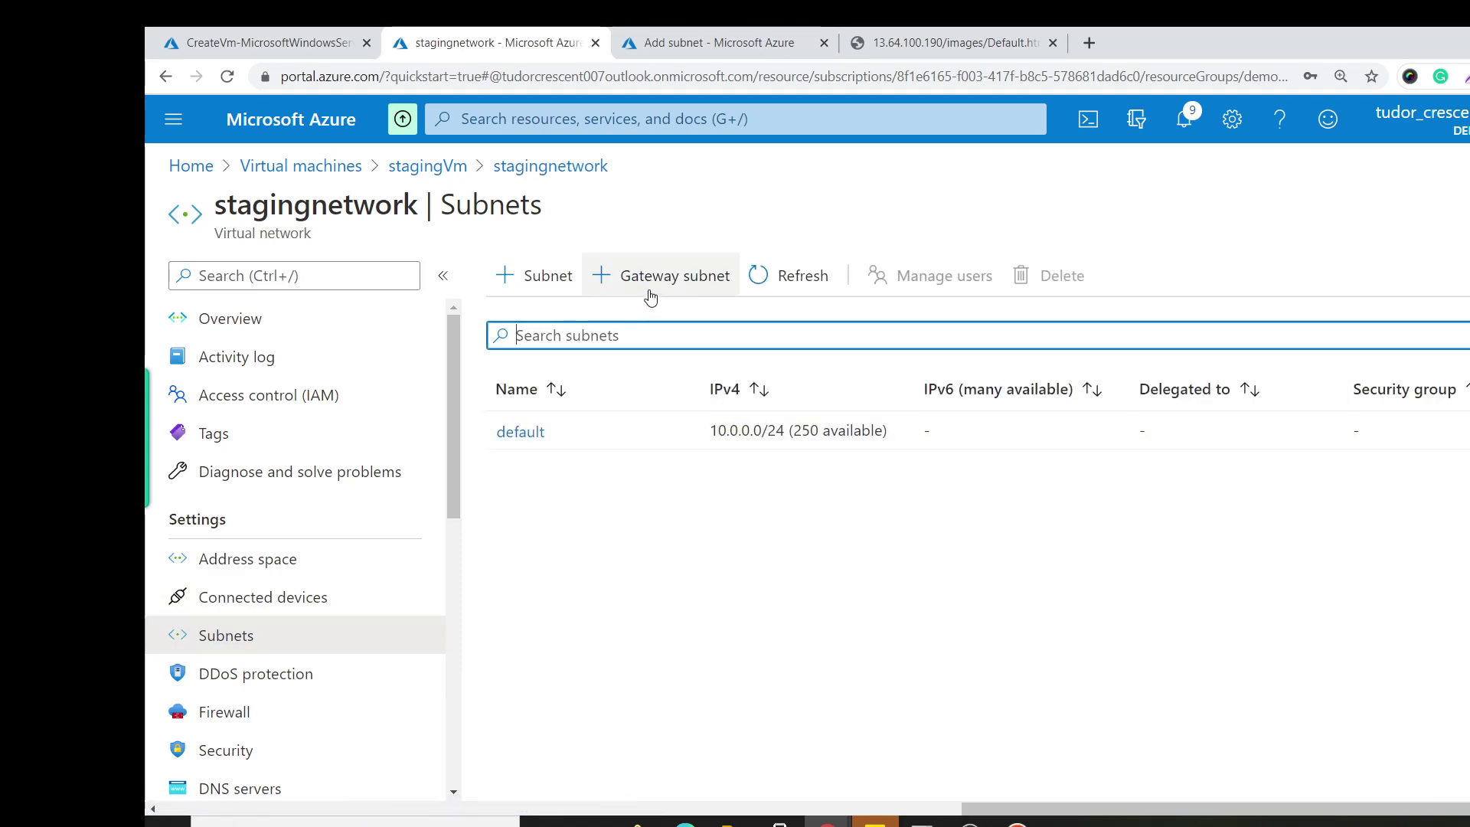
Add a GatewaySubnet to stagingnetwork, changing its address range to 10.0.1.0/27, and save it.
left_click(662, 292)
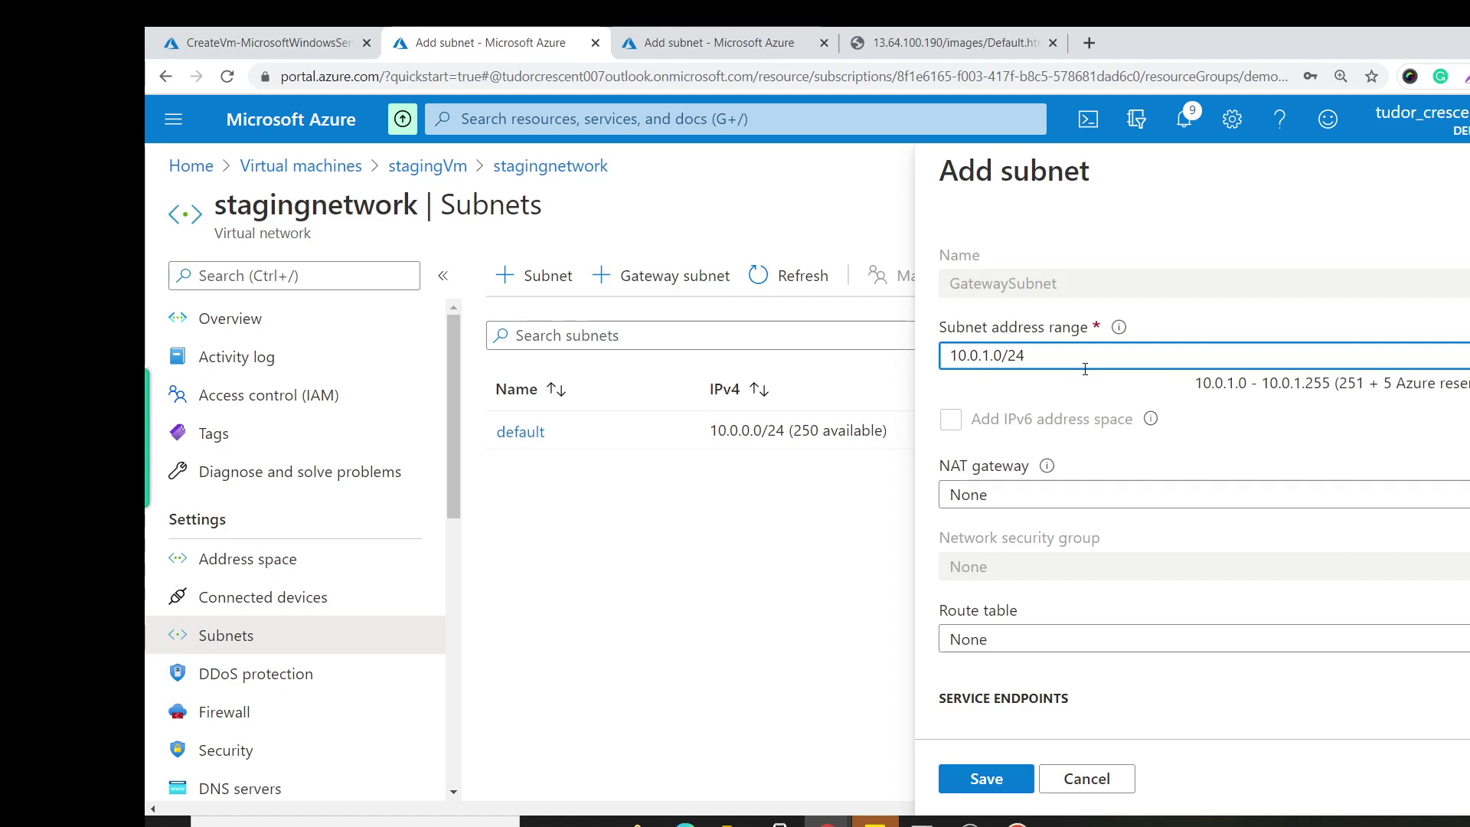
key("BackSpace")
type("7")
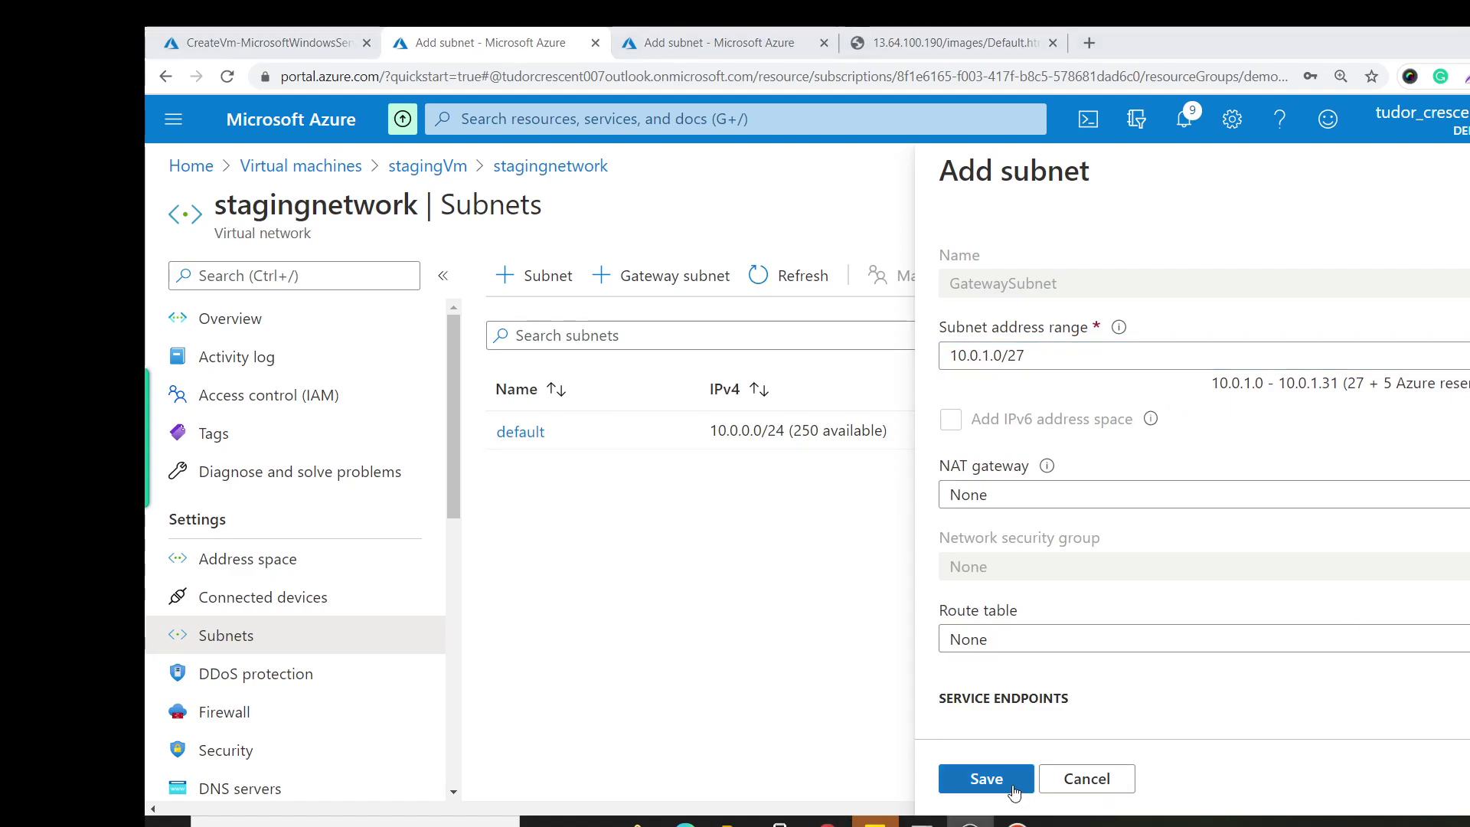
left_click(987, 779)
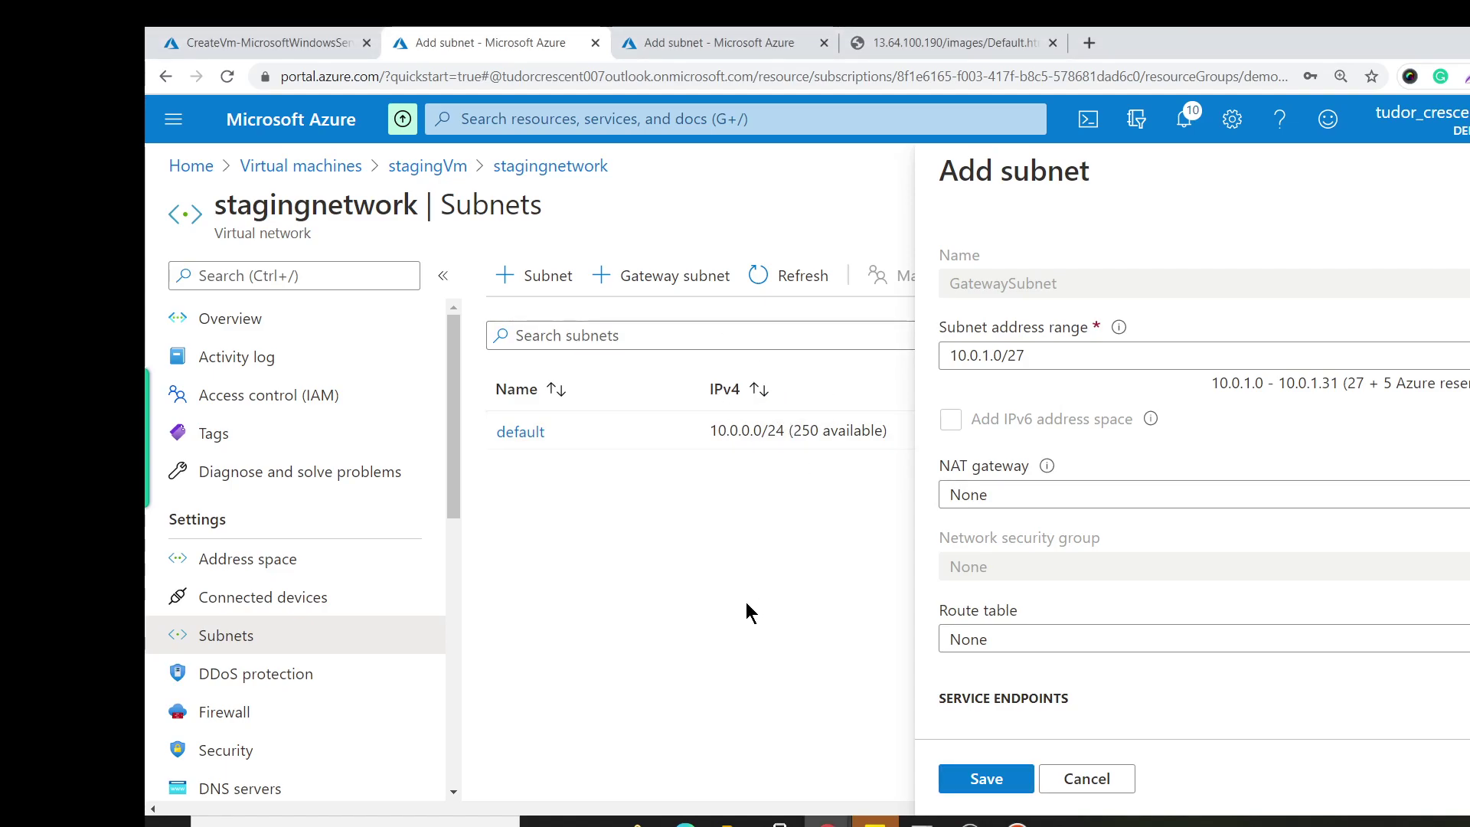
Find Virtual network gateways through portal search and start creating a new gateway.
left_click(684, 116)
type("vir")
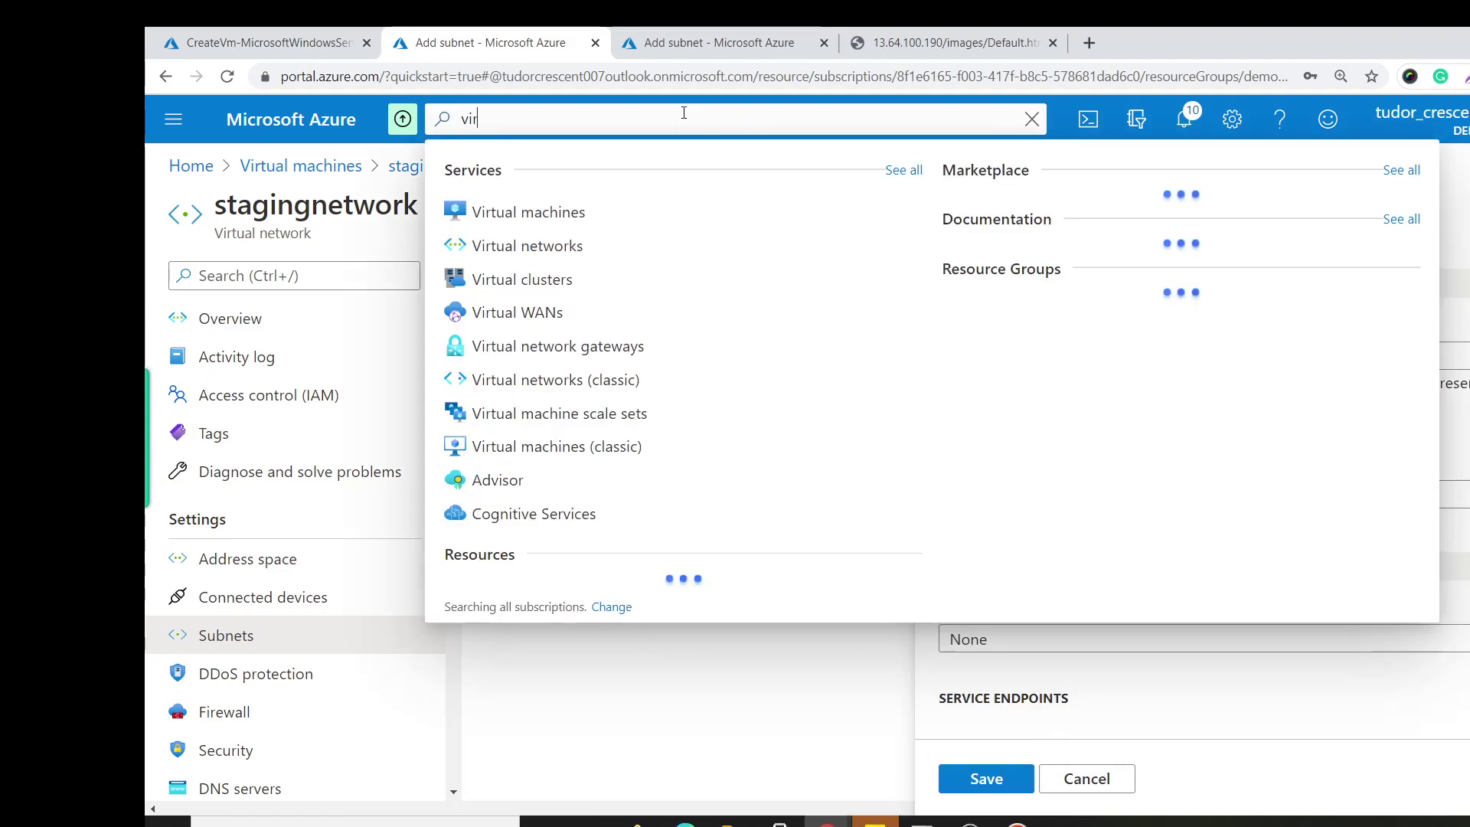
type("t")
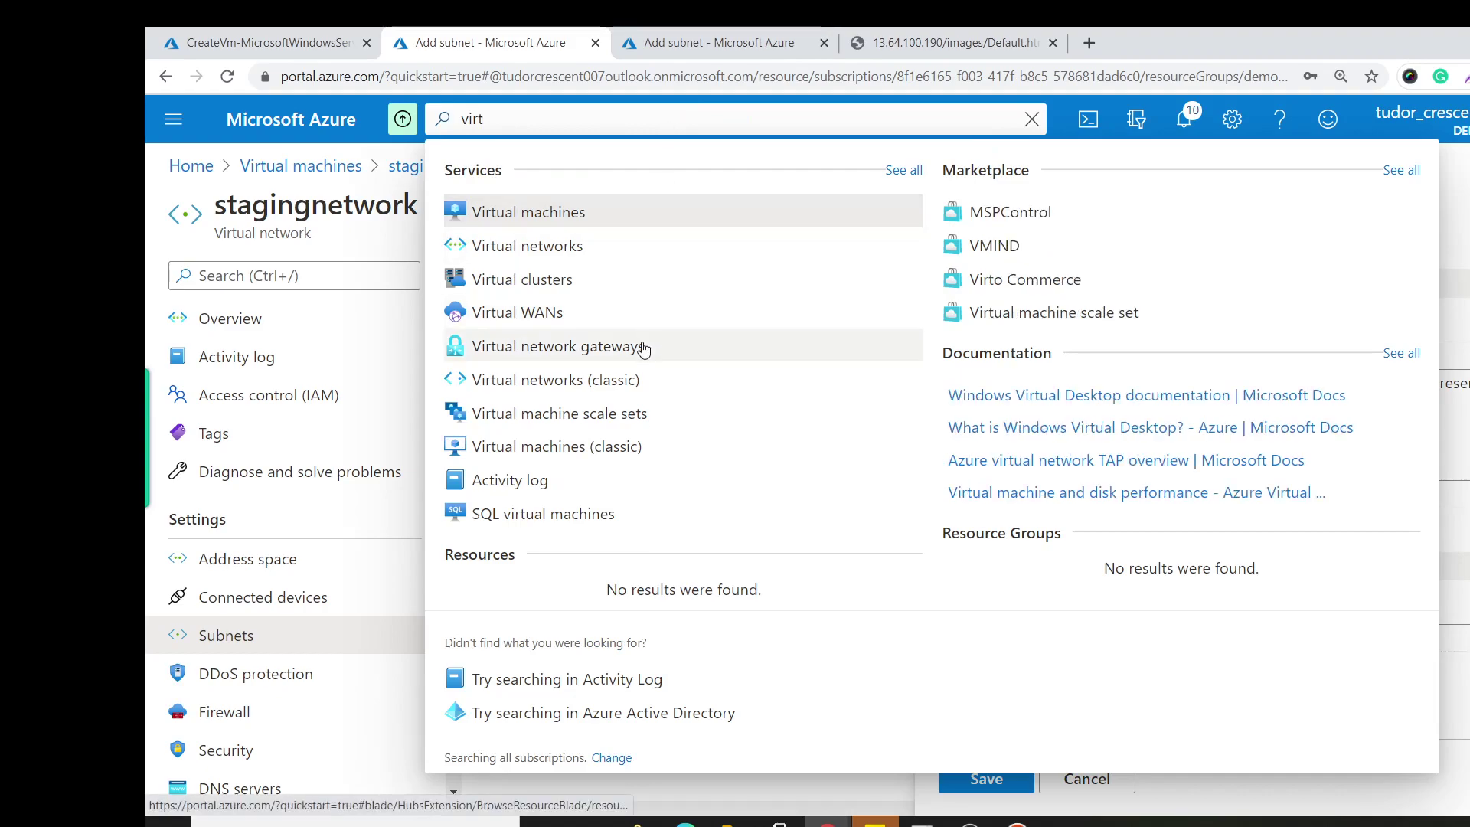
left_click(643, 353)
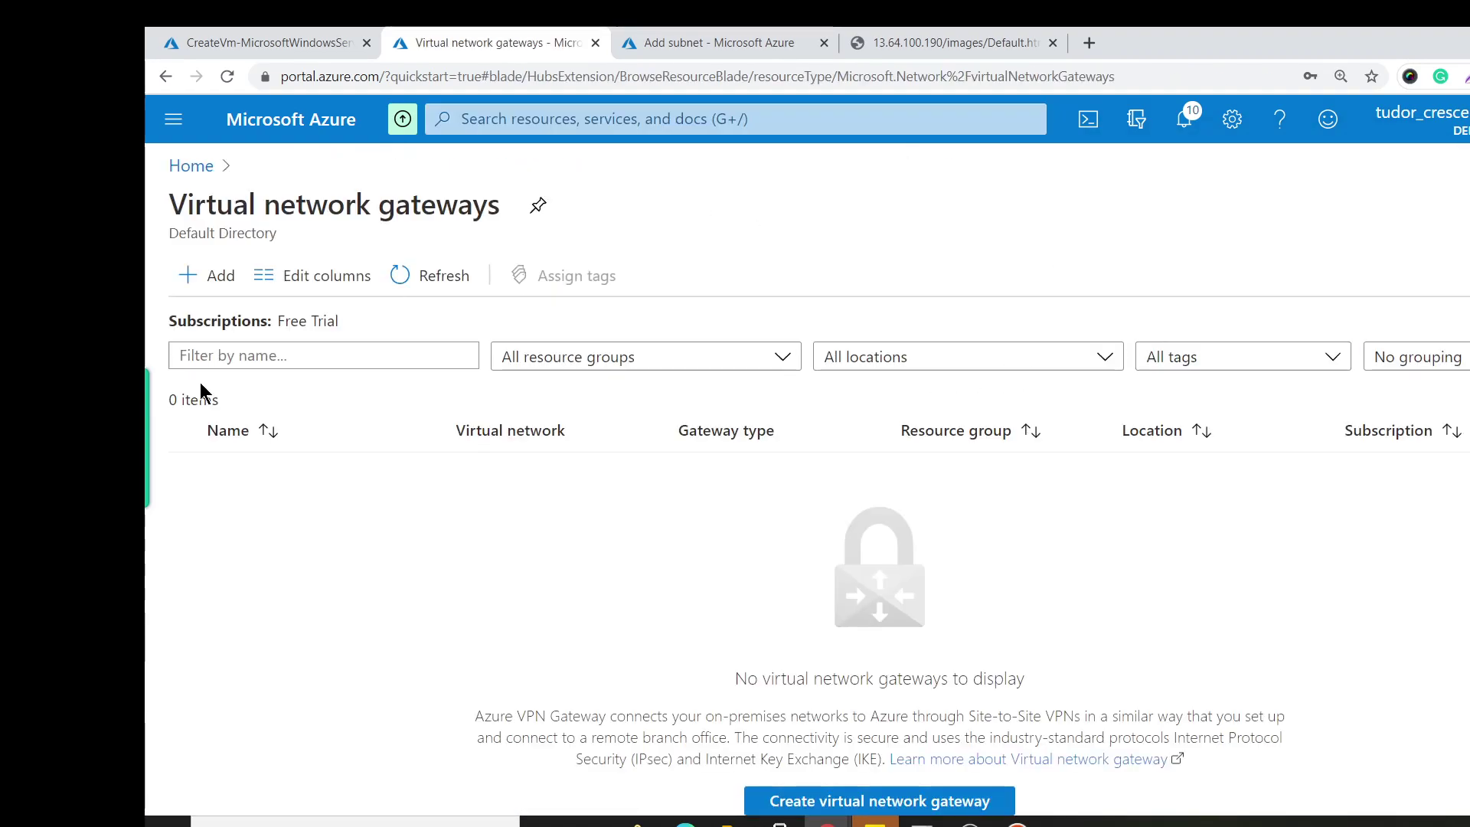
left_click(879, 795)
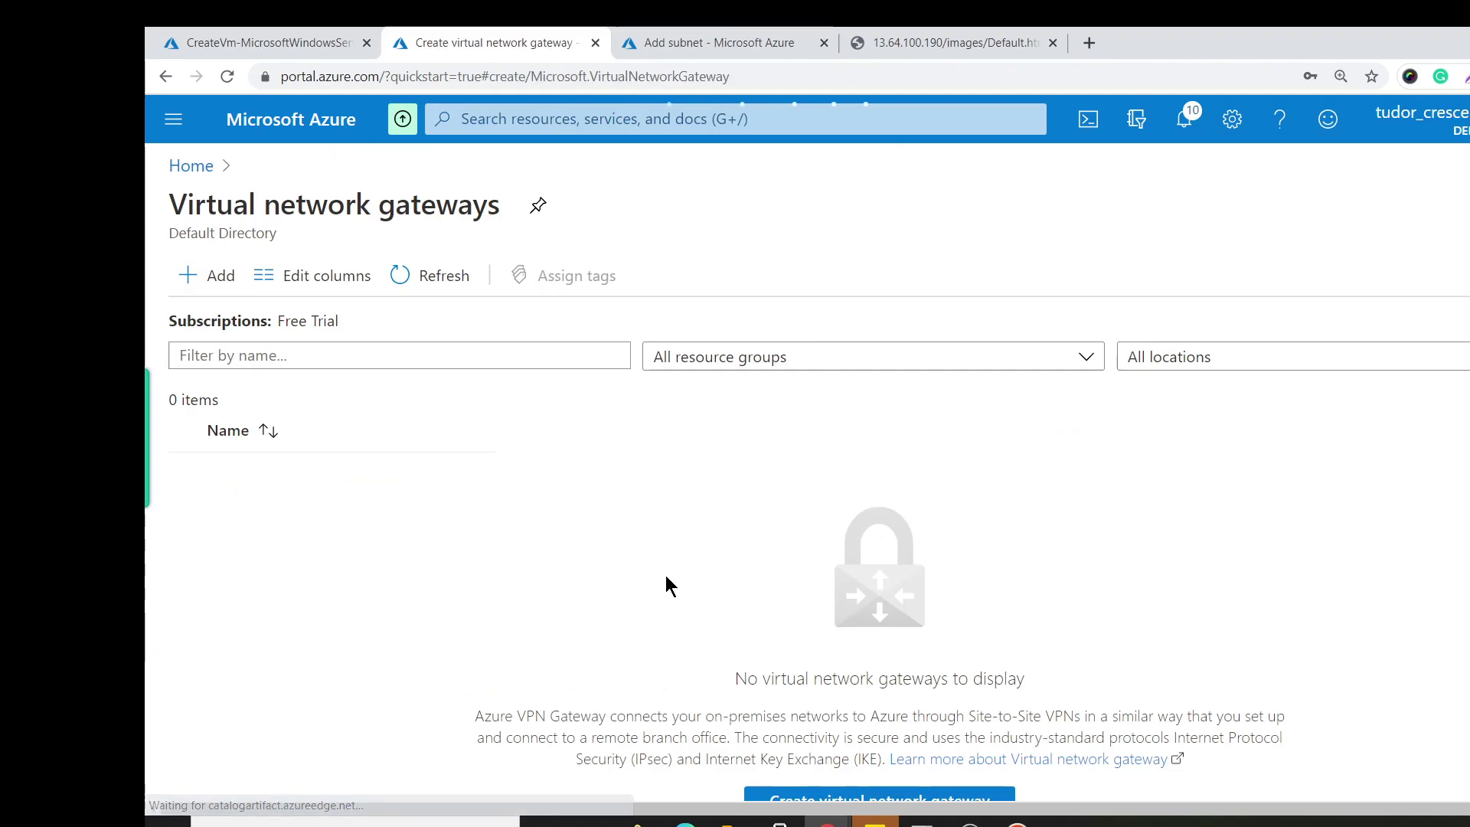
scroll(700, 616, "down", 3)
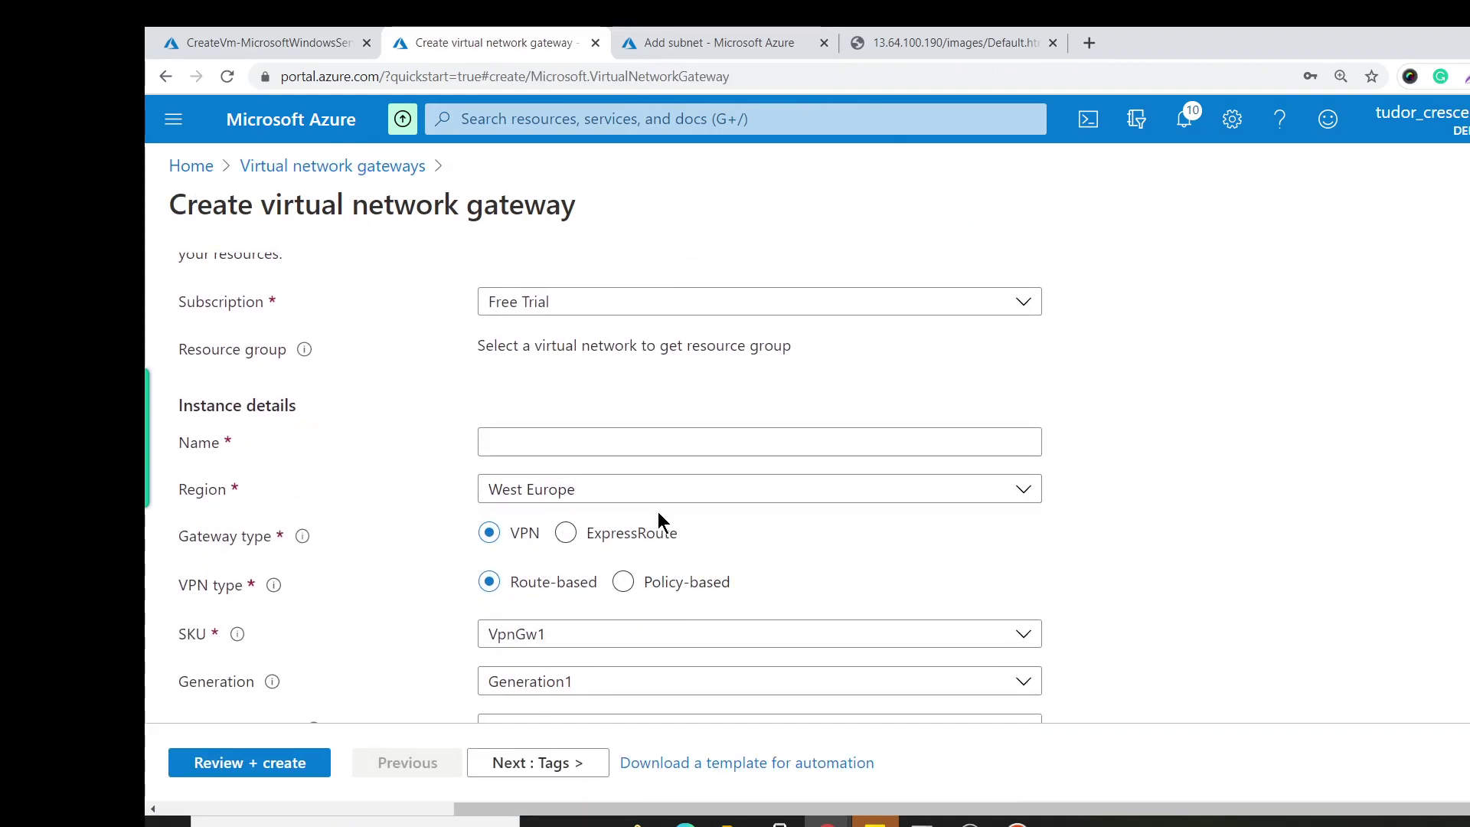
scroll(729, 389, "up", 3)
scroll(758, 467, "down", 3)
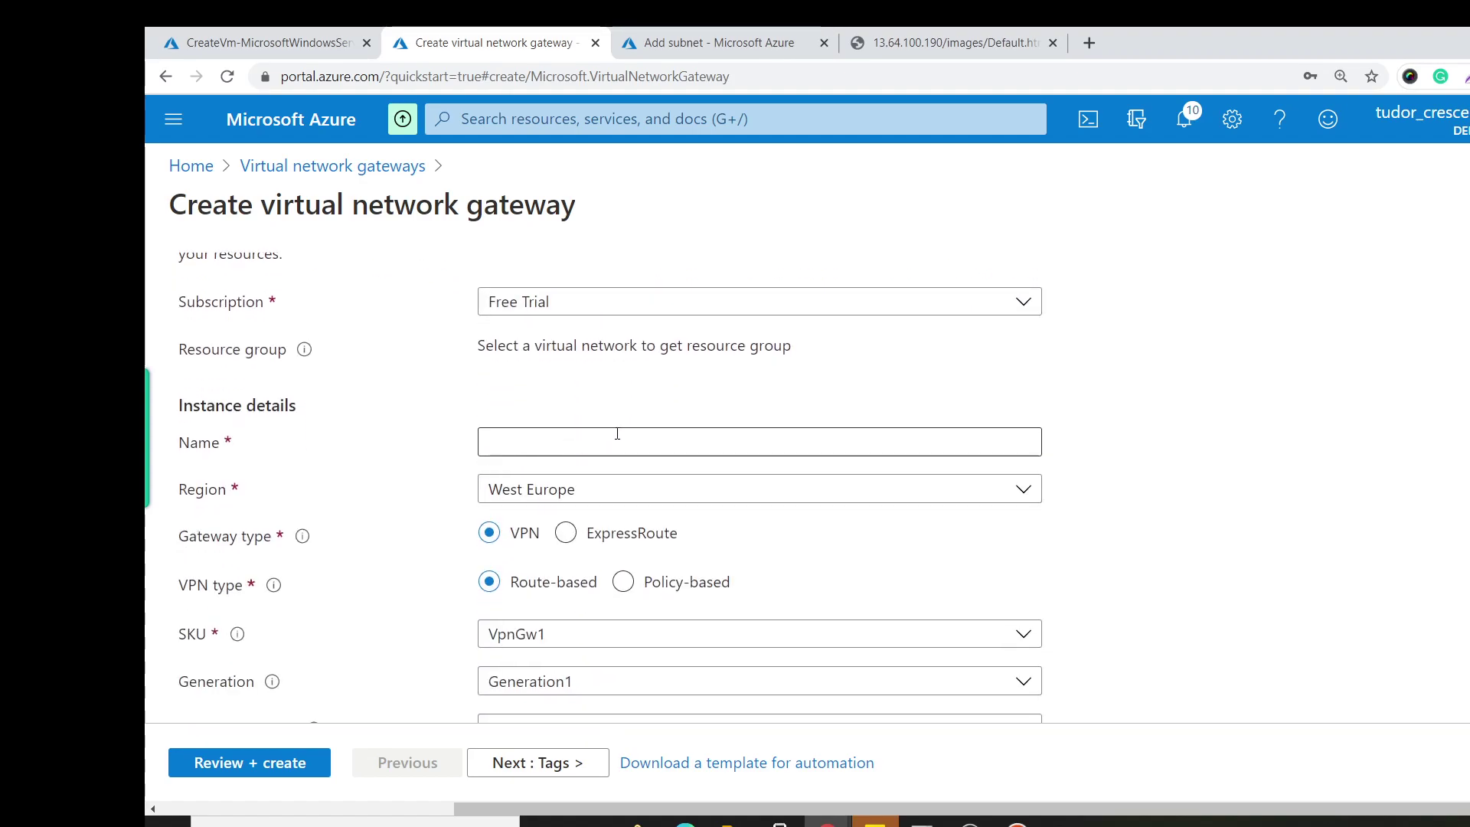
Name the gateway clientgateway in region West US, keeping the VpnGw1 SKU.
left_click(617, 445)
type("clientga")
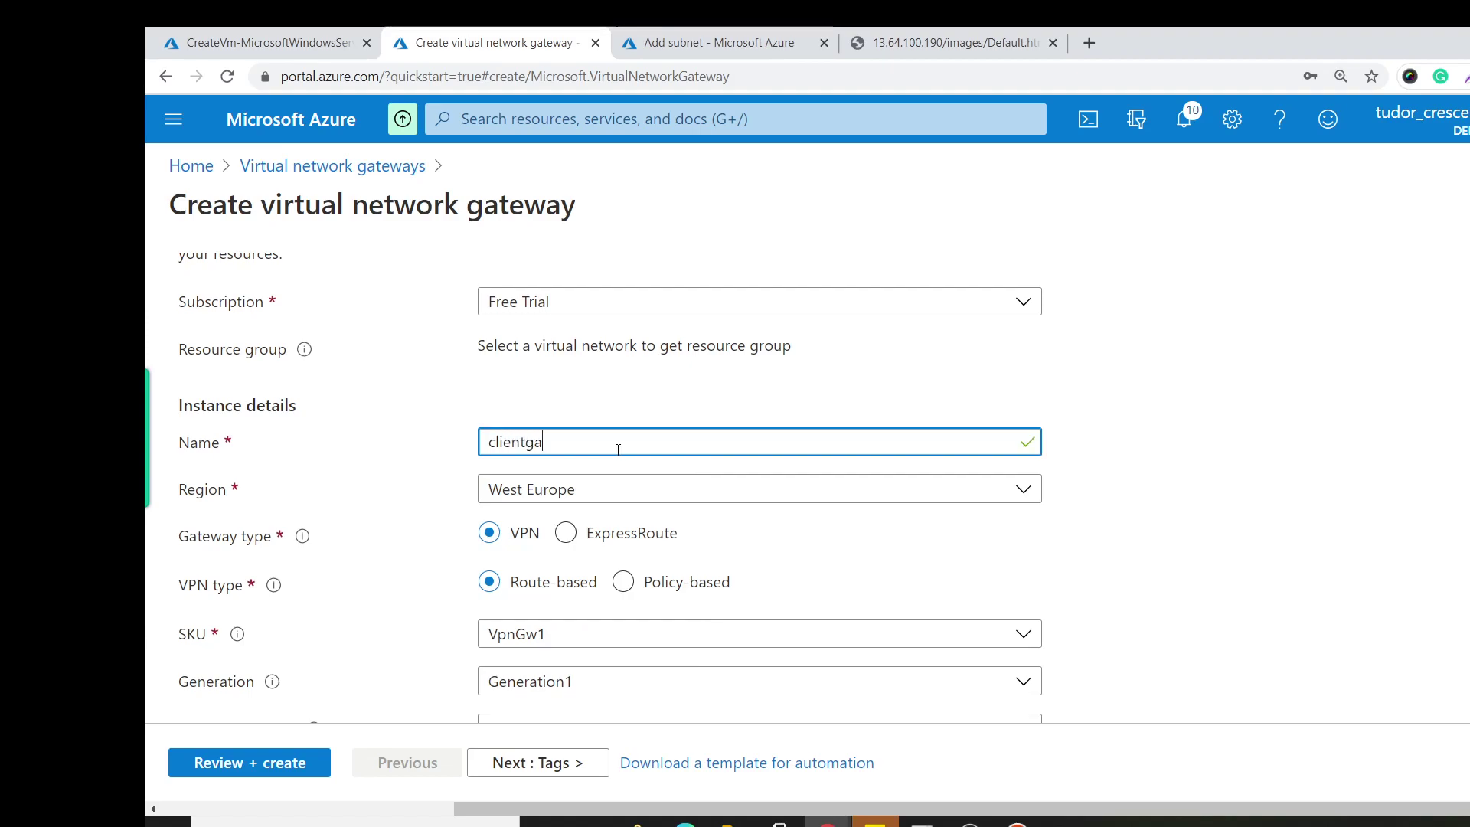
type("teway")
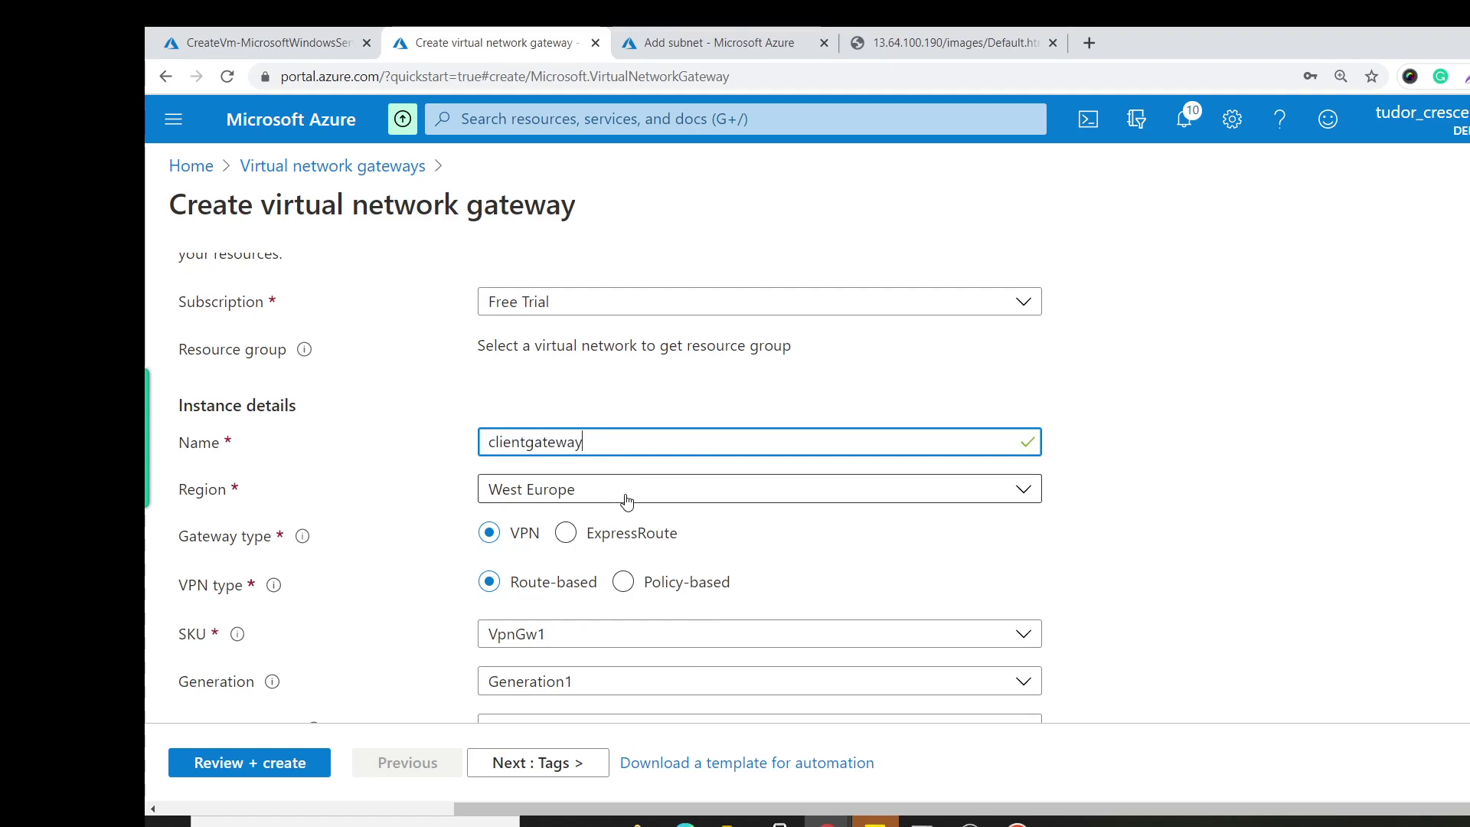
left_click(622, 490)
left_click(674, 371)
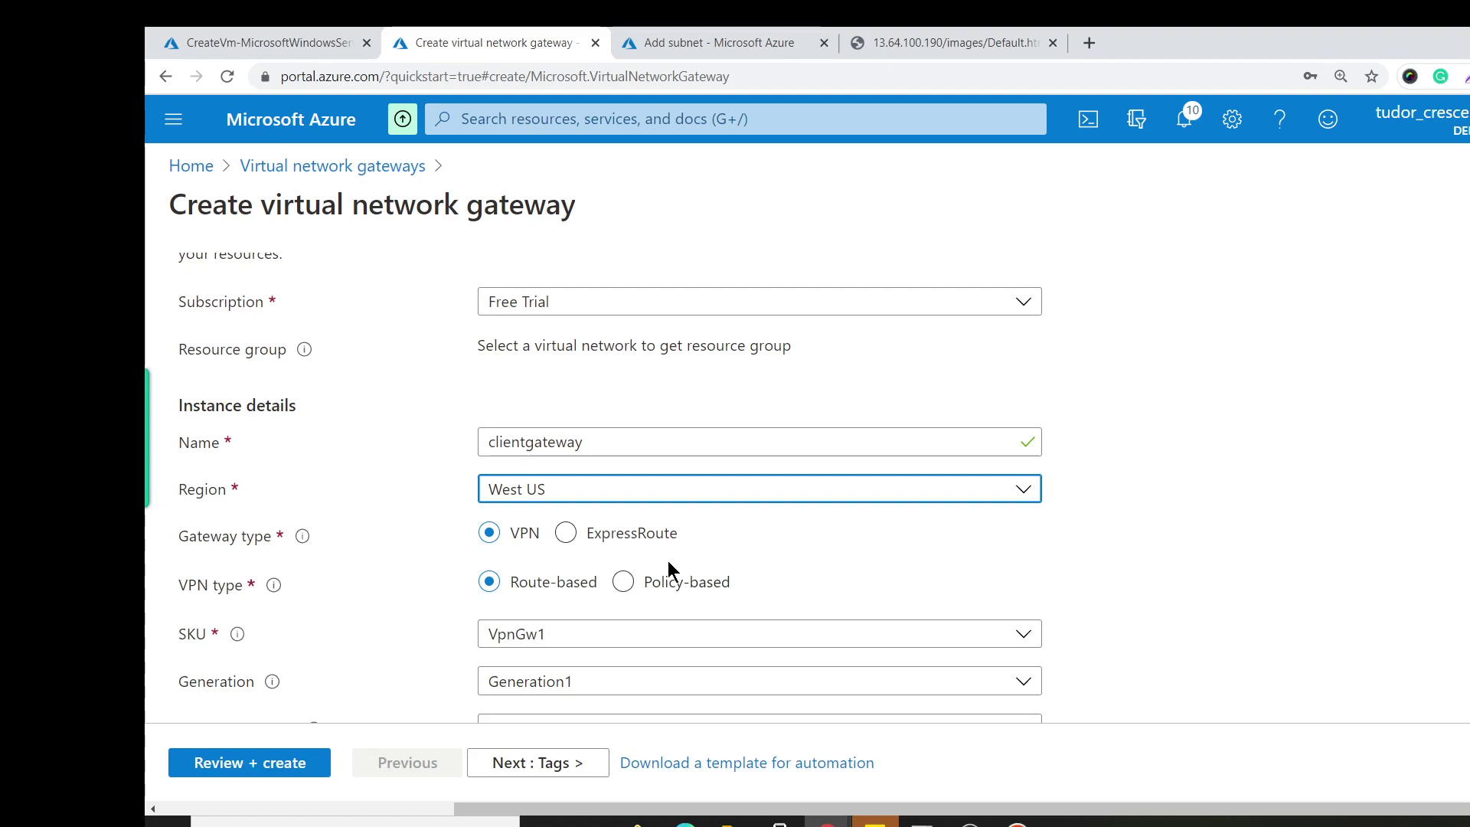
scroll(539, 576, "down", 1)
left_click(597, 539)
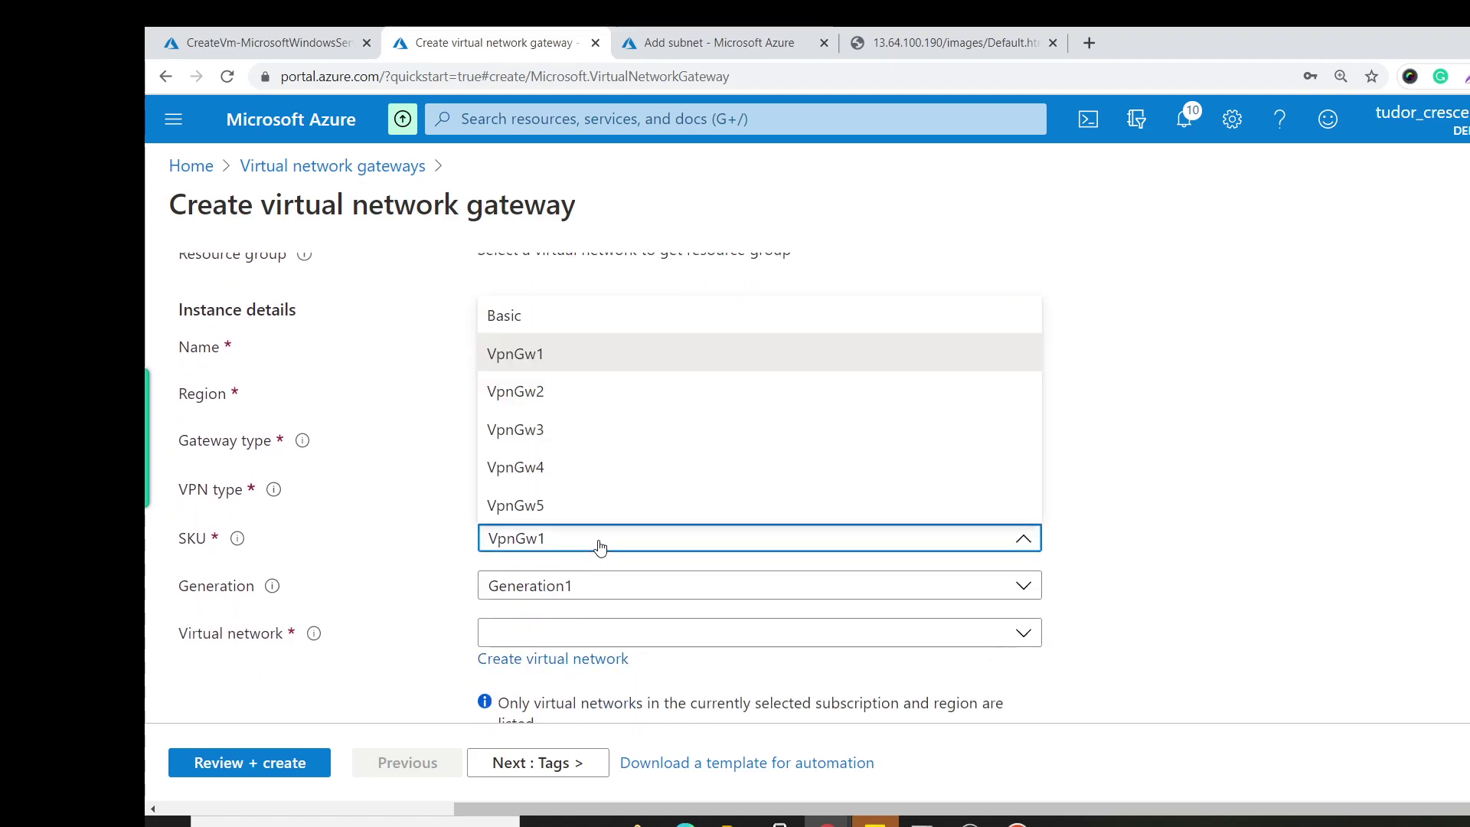
left_click(600, 546)
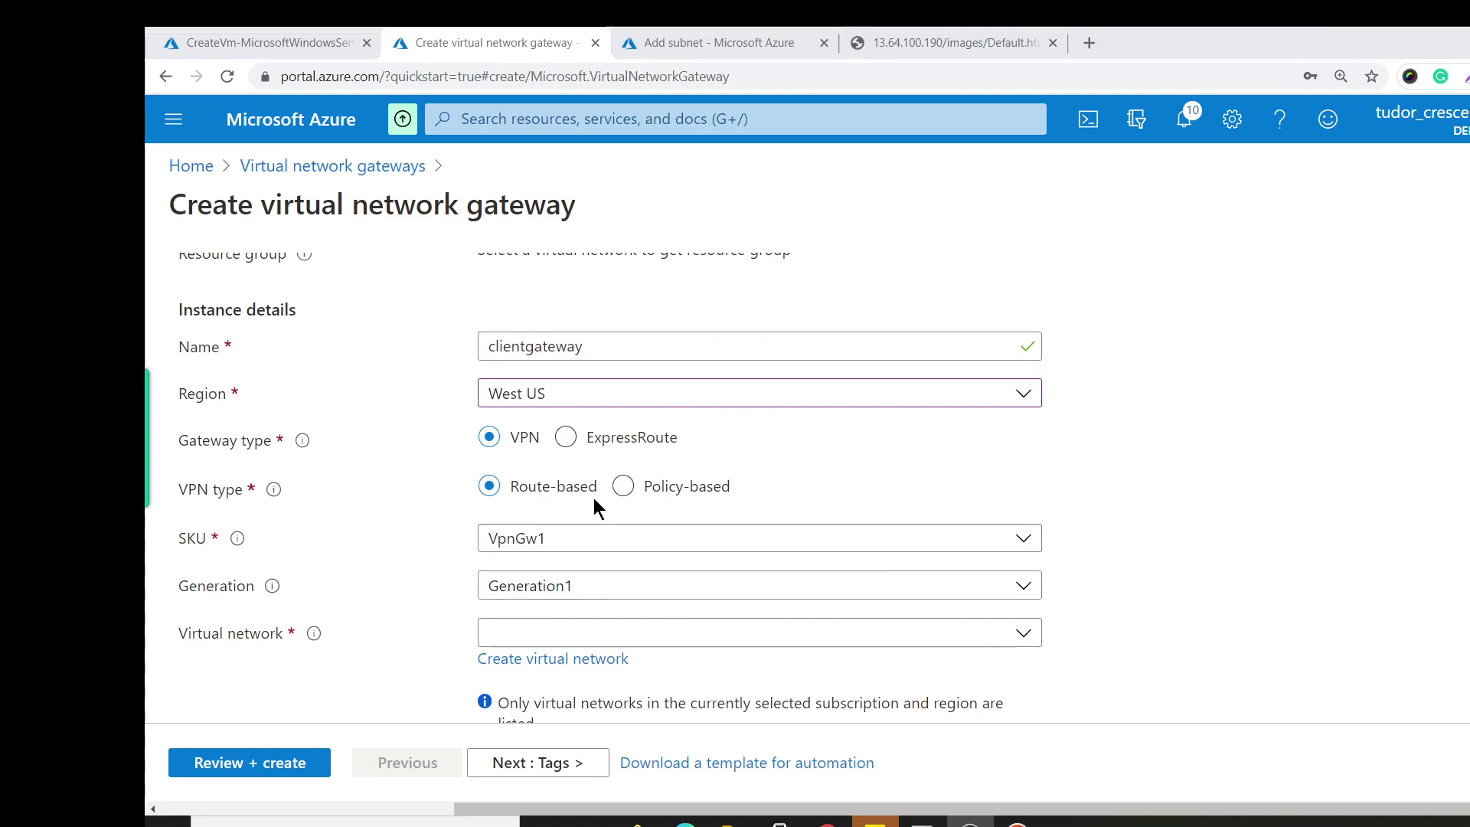
Attach the gateway to stagingnetwork with a new public IP named PubIP.
left_click(622, 633)
left_click(621, 561)
scroll(1110, 495, "down", 3)
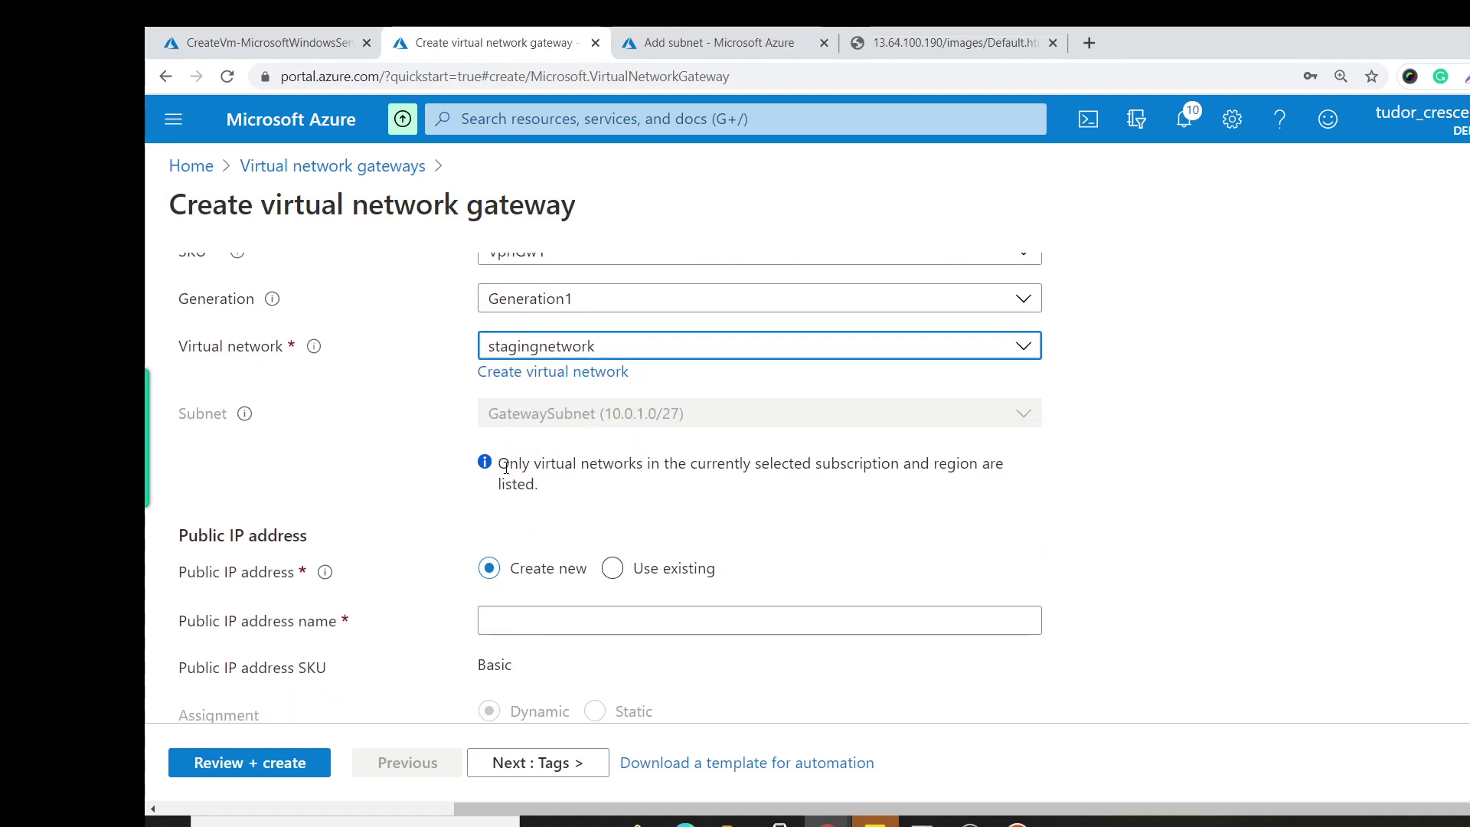
scroll(553, 498, "down", 3)
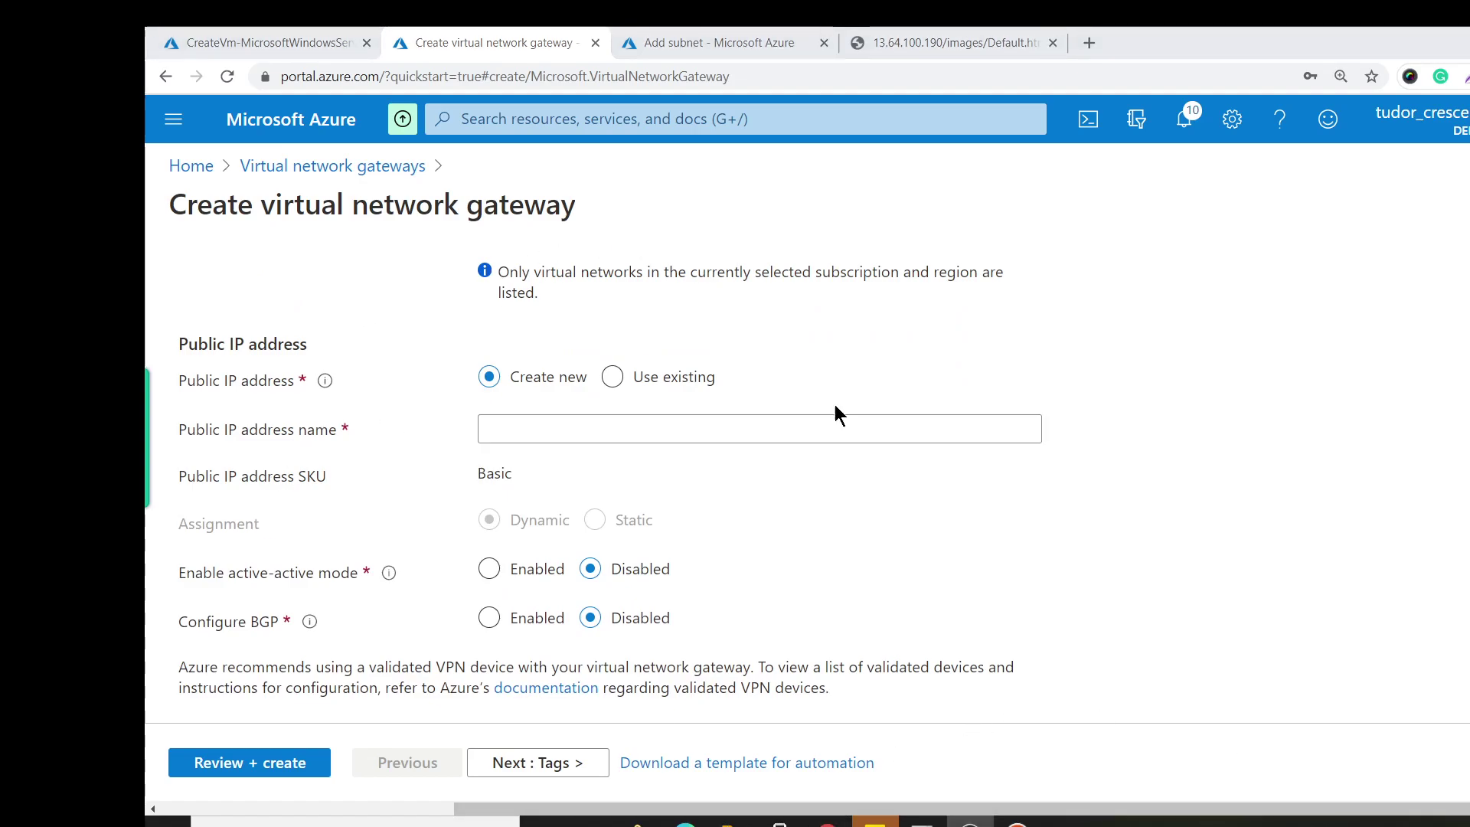
left_click(551, 430)
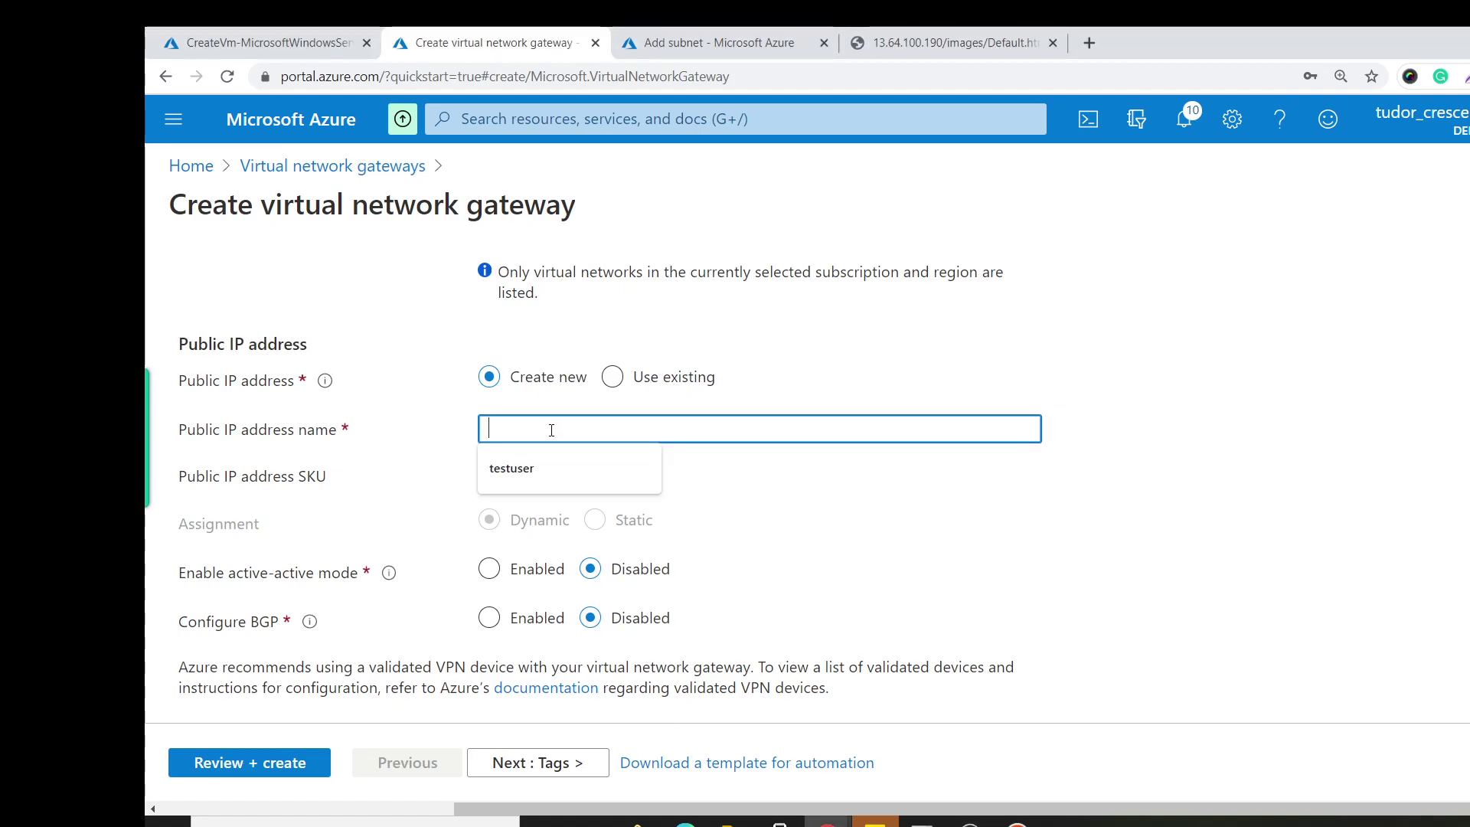
type("Pub")
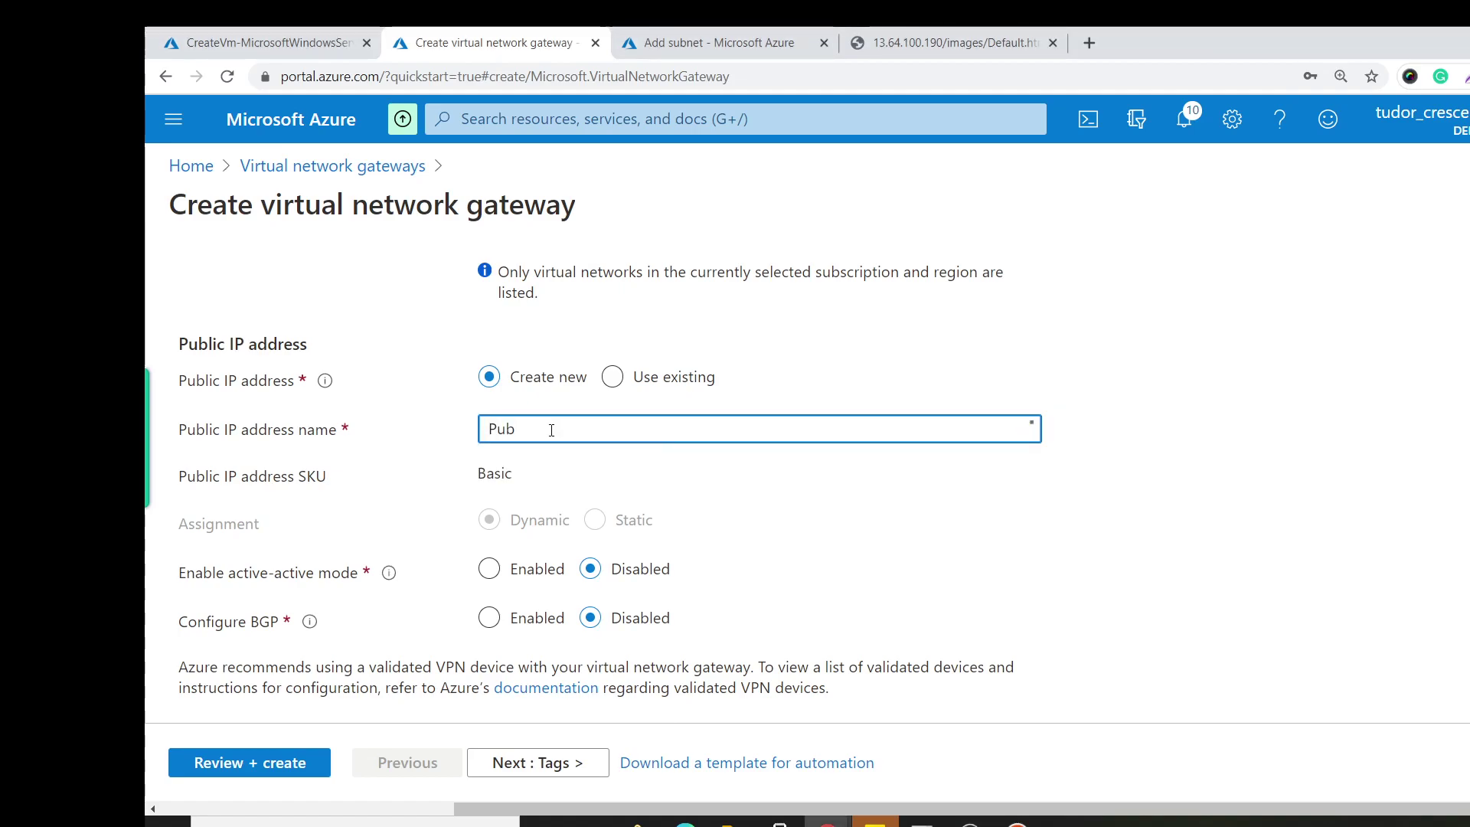
type("IP")
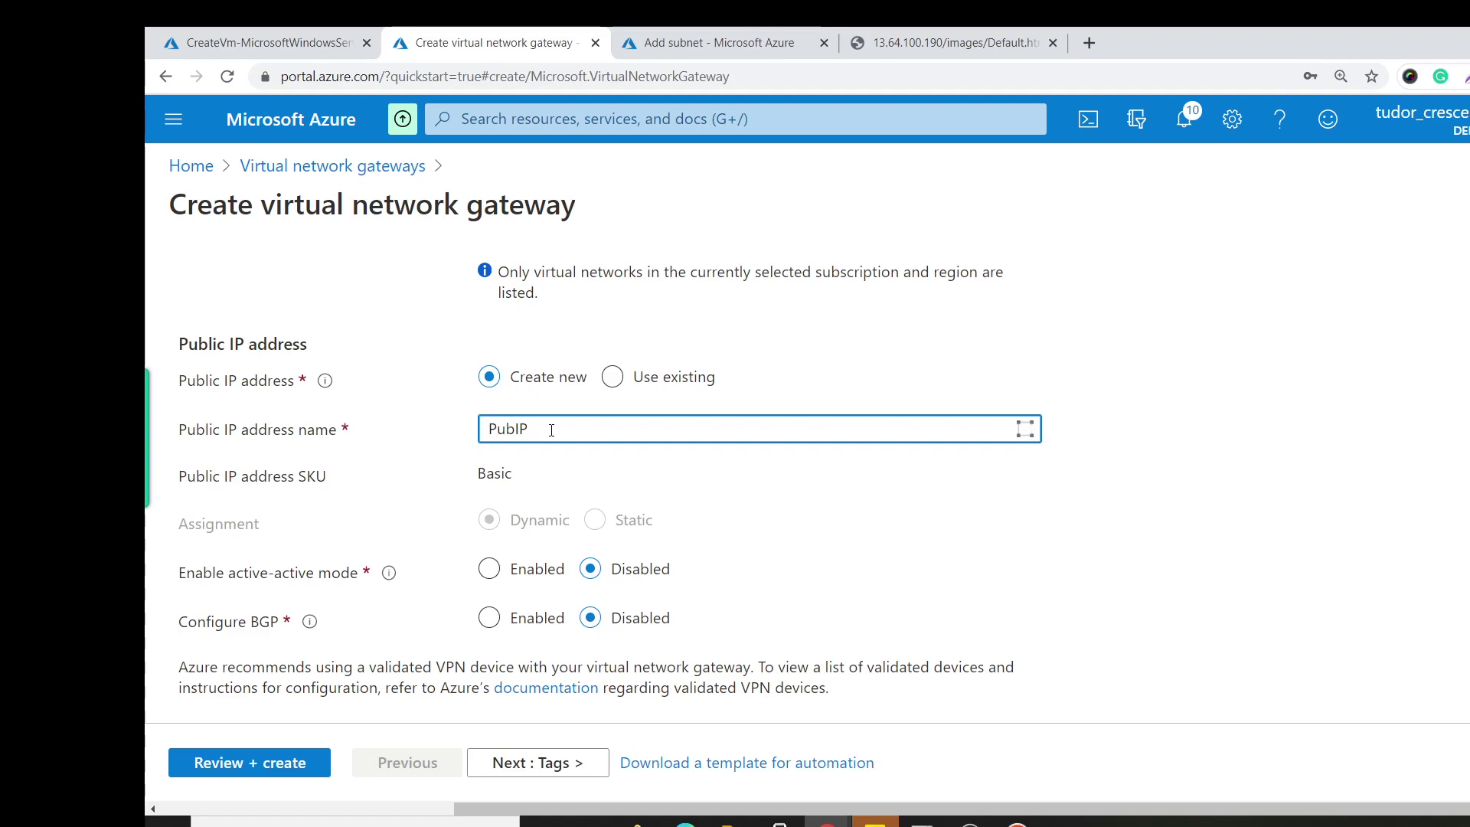
left_click(737, 534)
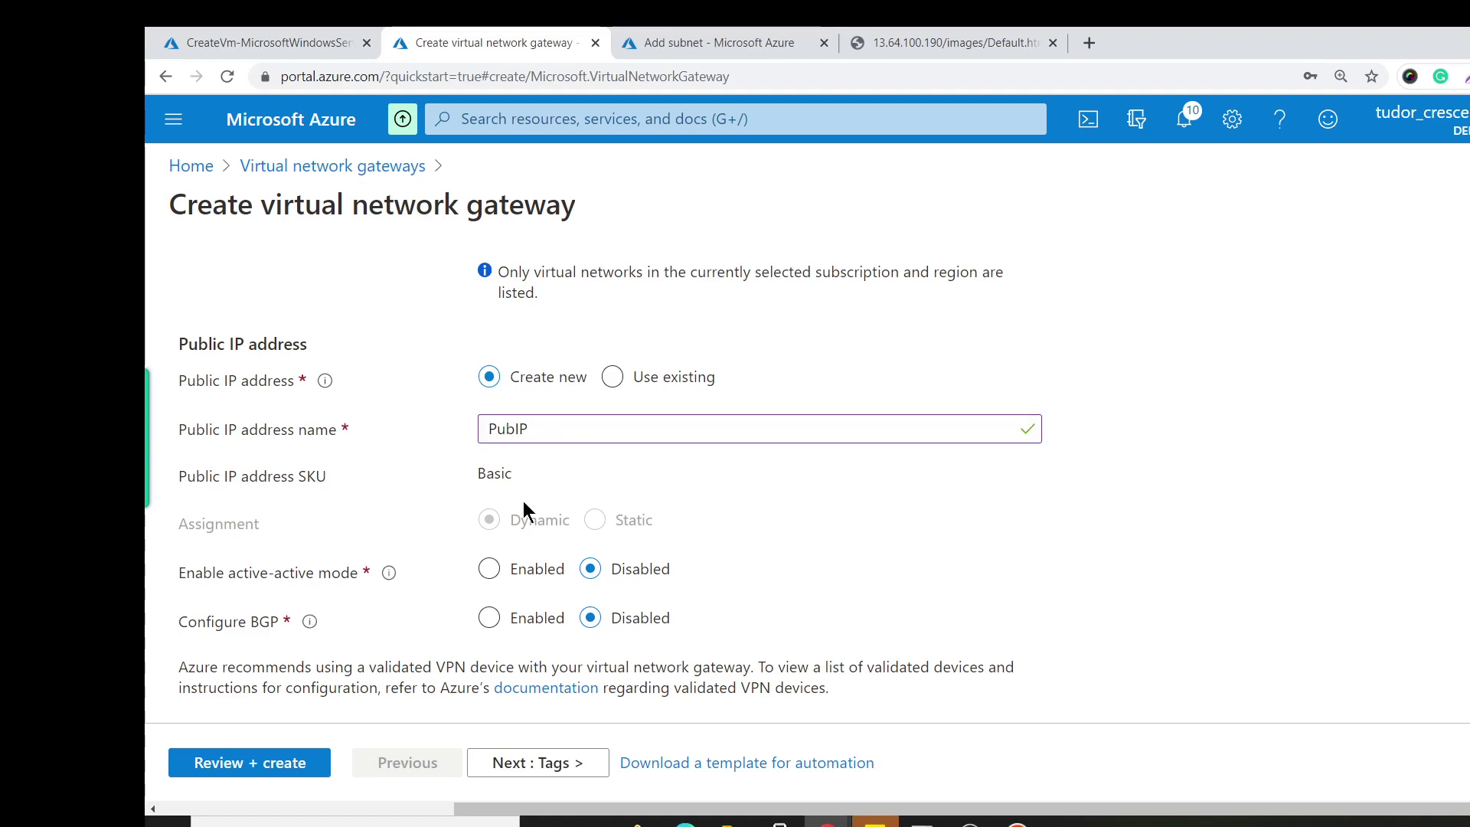
Go through Tags and Review + create, then create the clientgateway deployment.
scroll(502, 505, "down", 1)
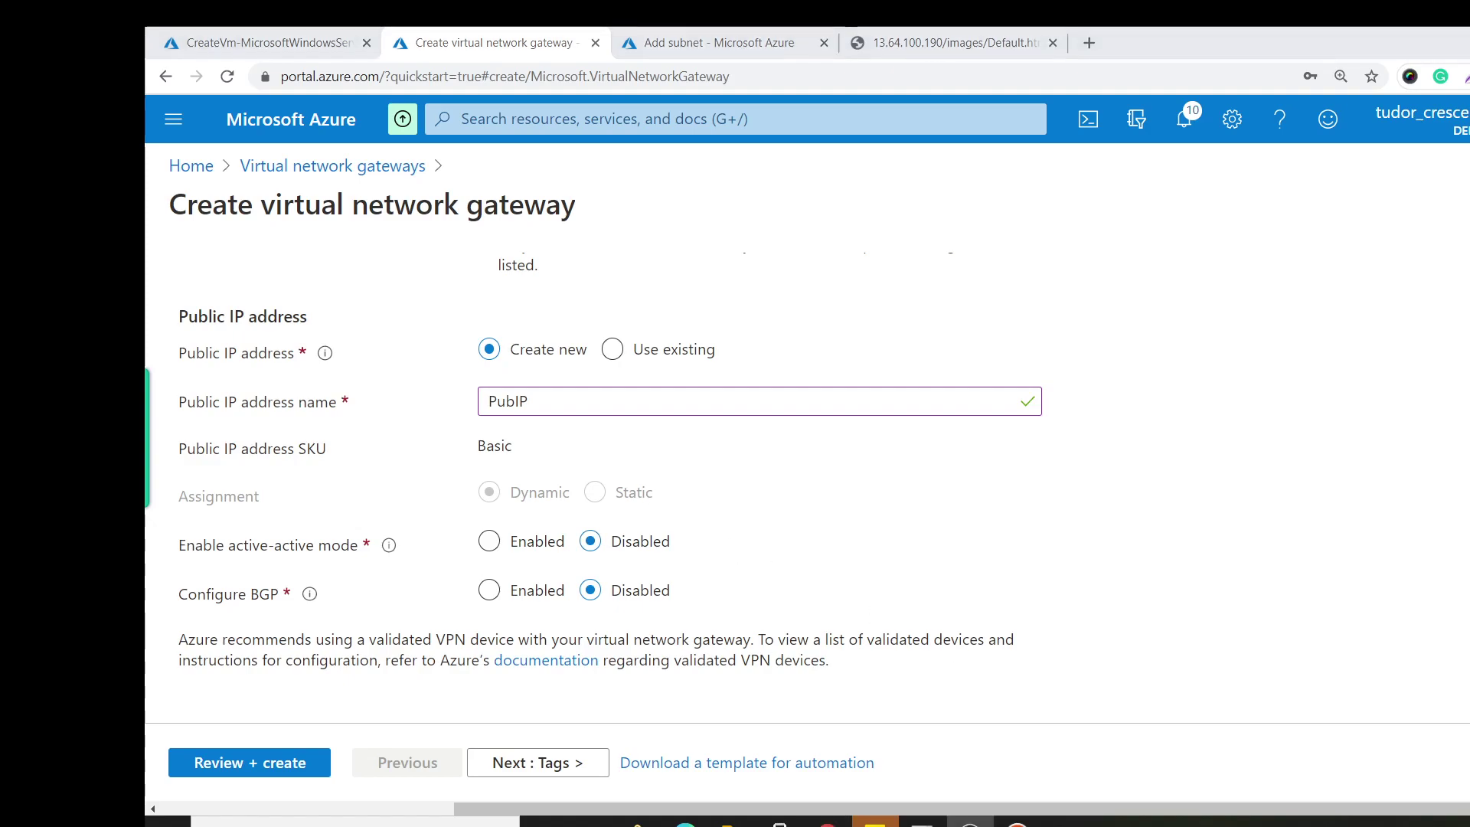
left_click(579, 762)
left_click(570, 761)
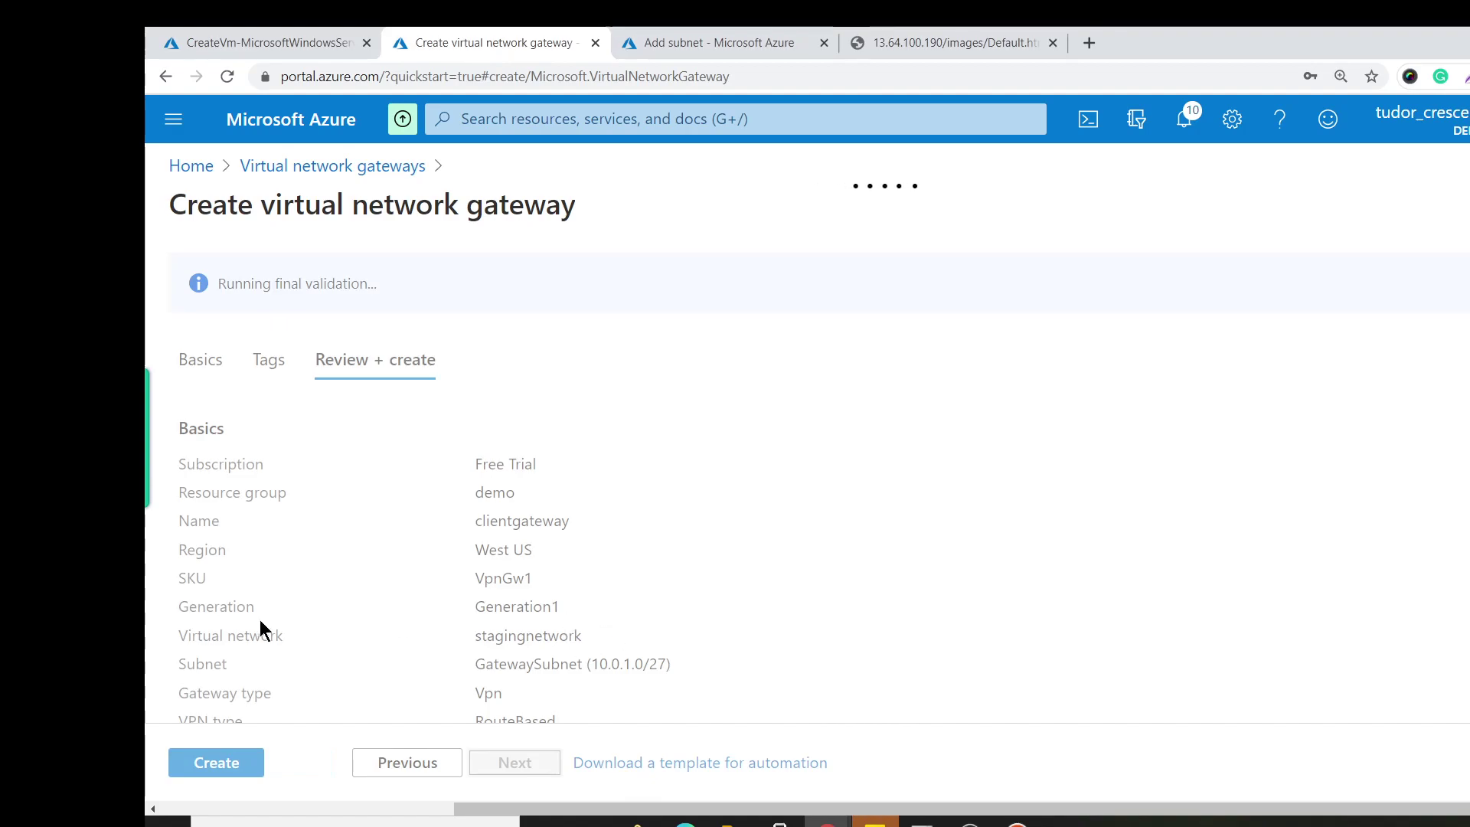
left_click(233, 765)
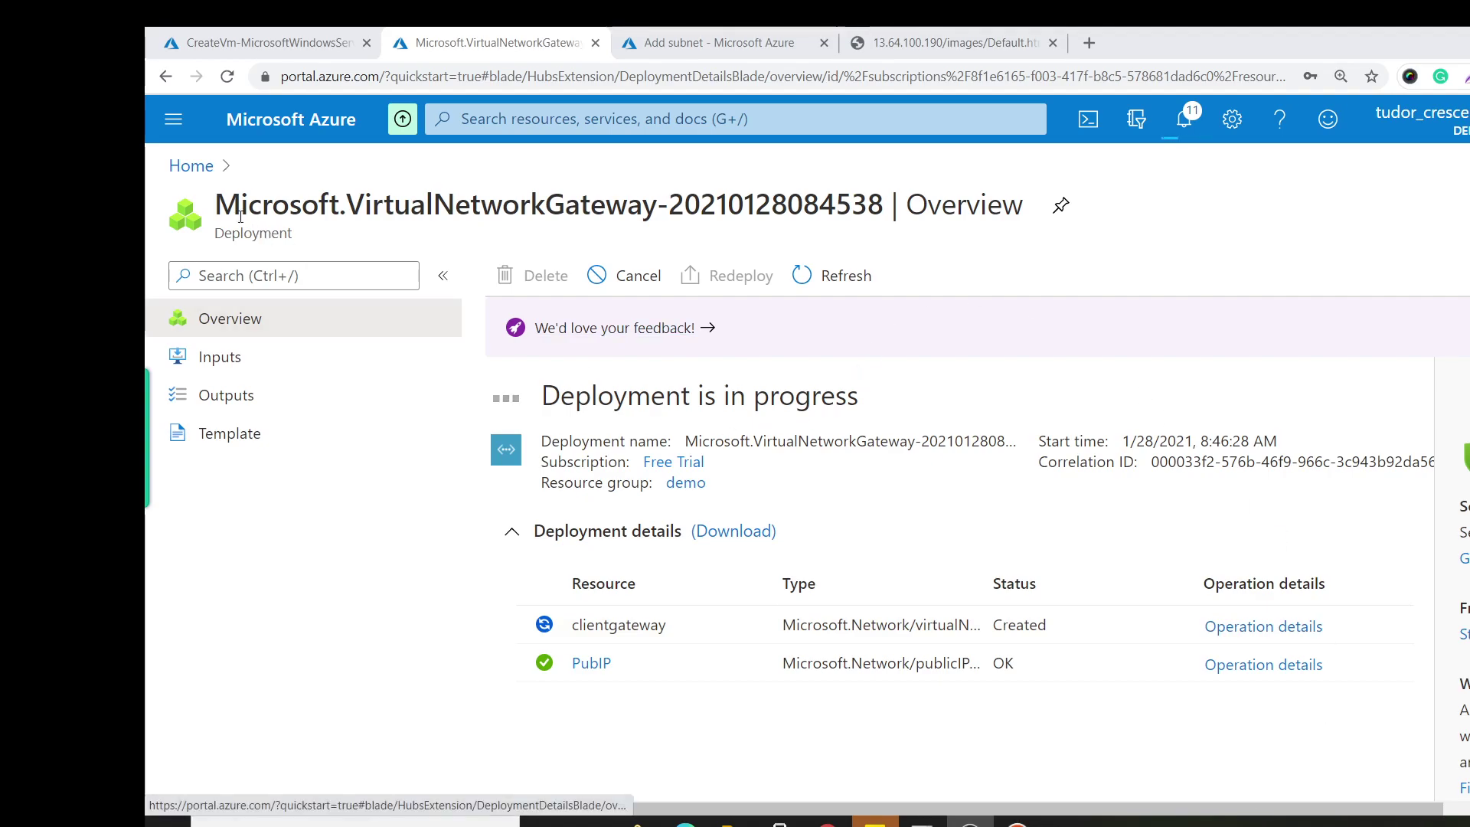
Download clientVM's RDP connection file, clientVM.rdp, and open it.
left_click(193, 167)
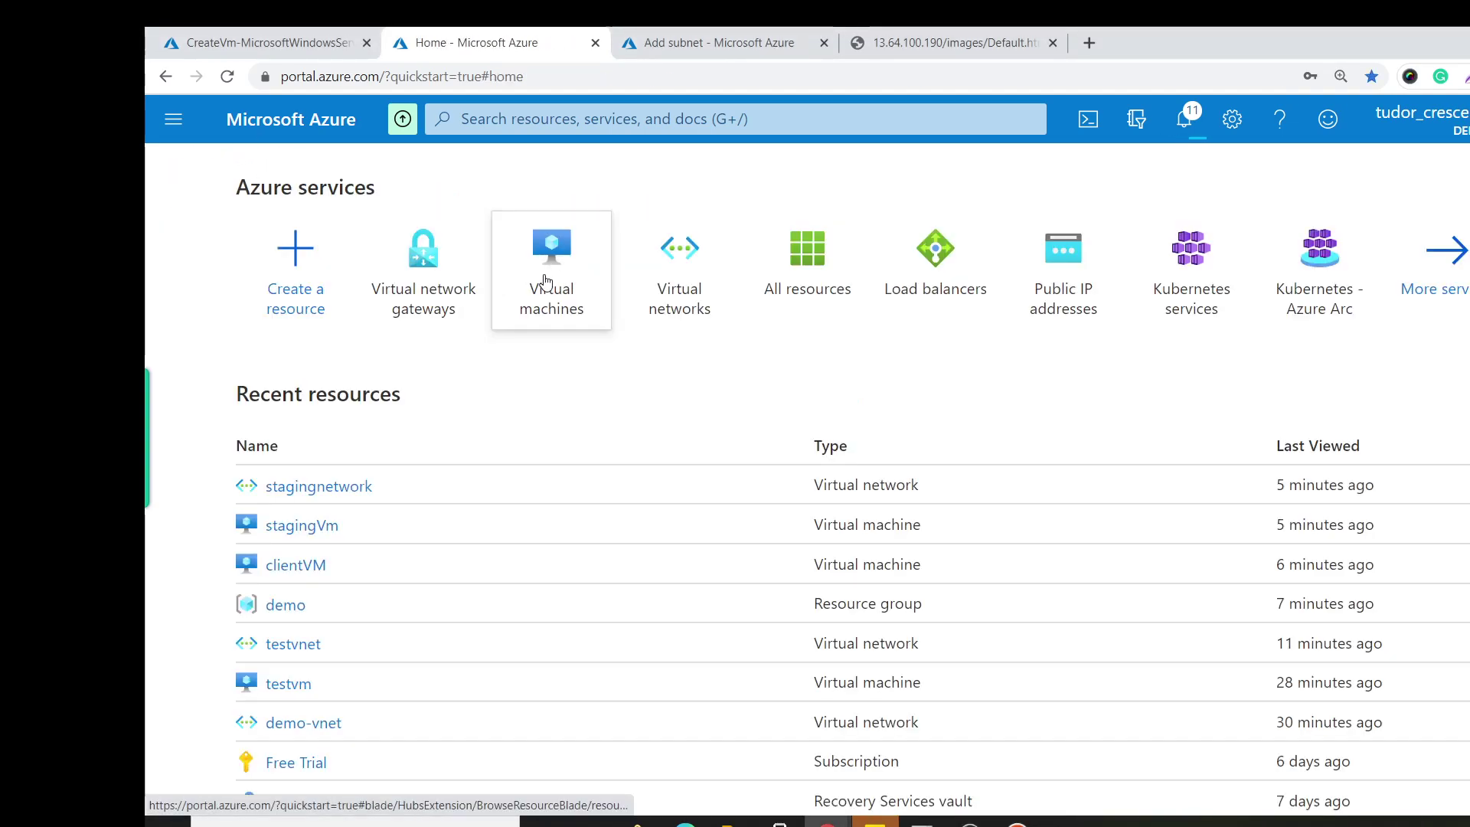
left_click(565, 291)
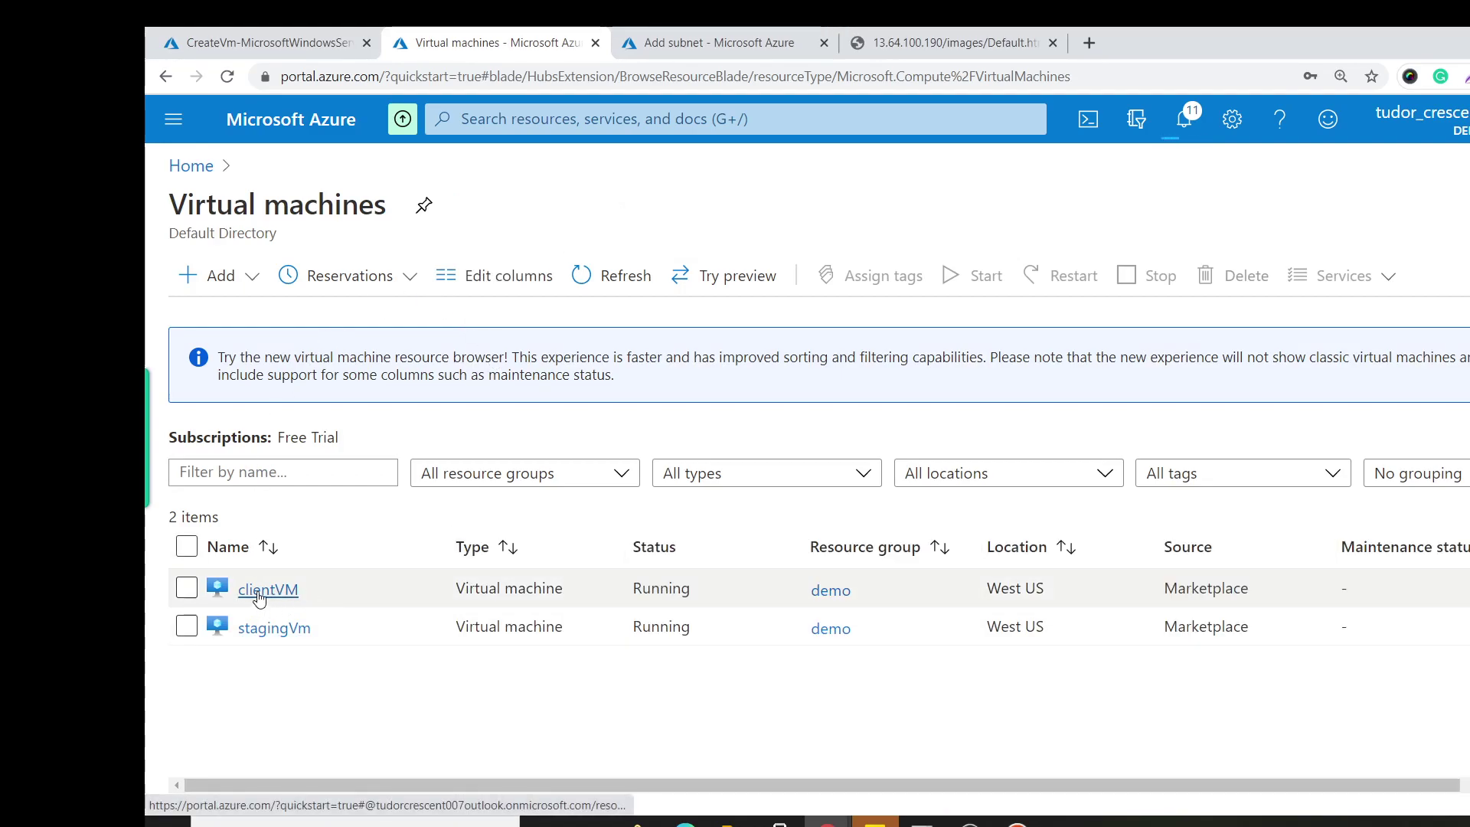
left_click(259, 594)
left_click(529, 277)
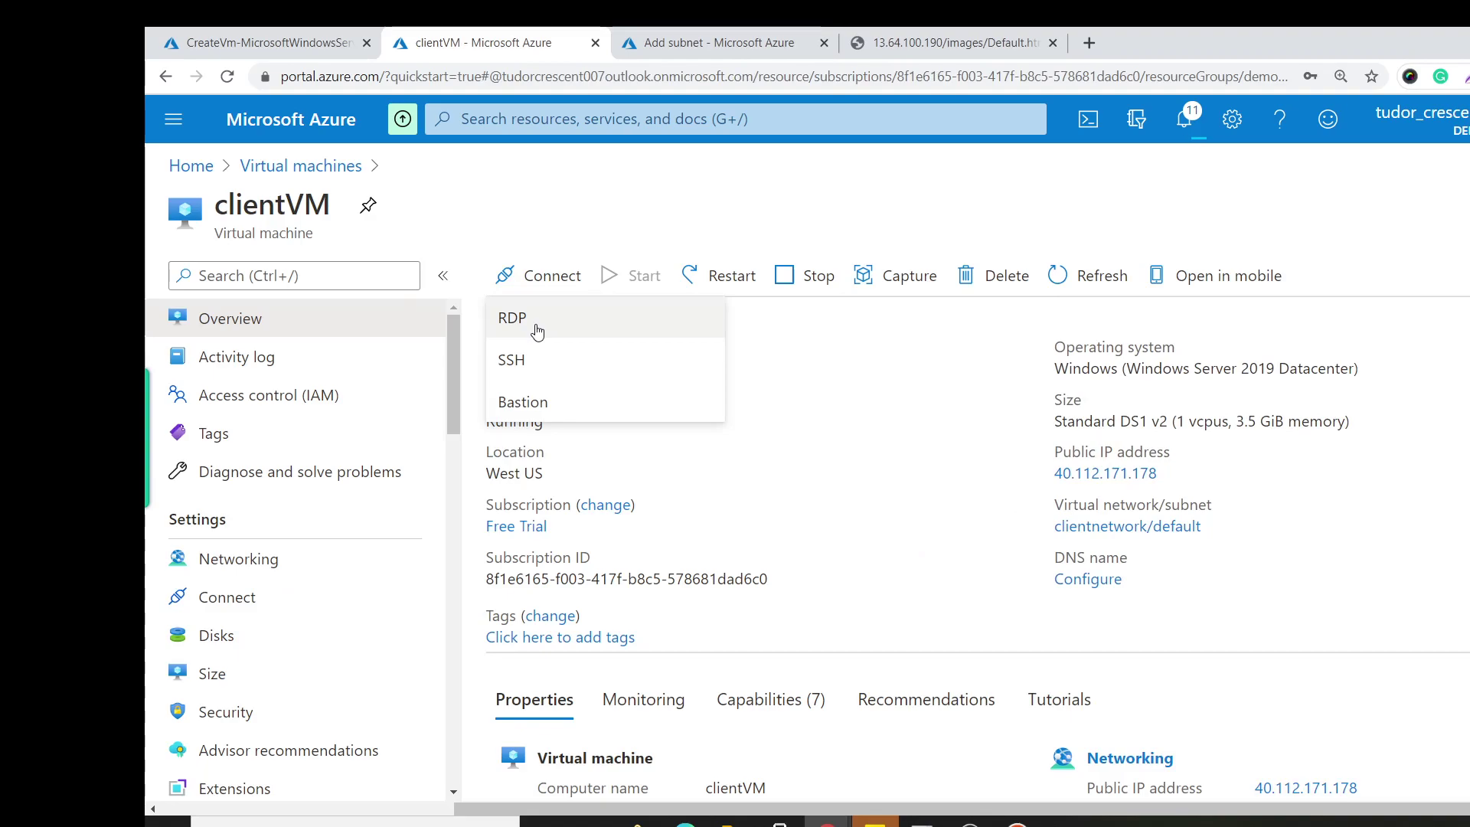
left_click(537, 331)
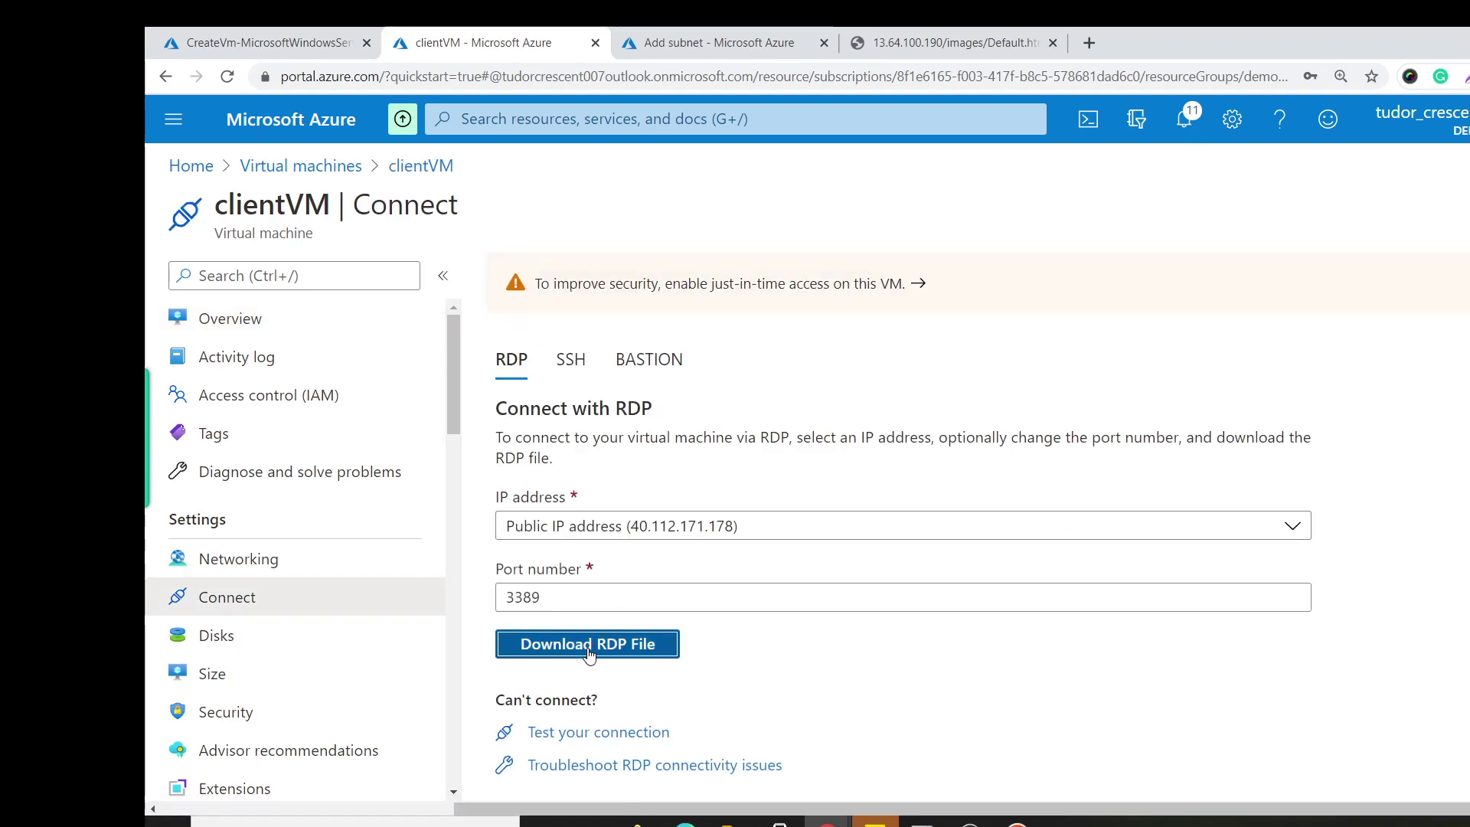
left_click(588, 650)
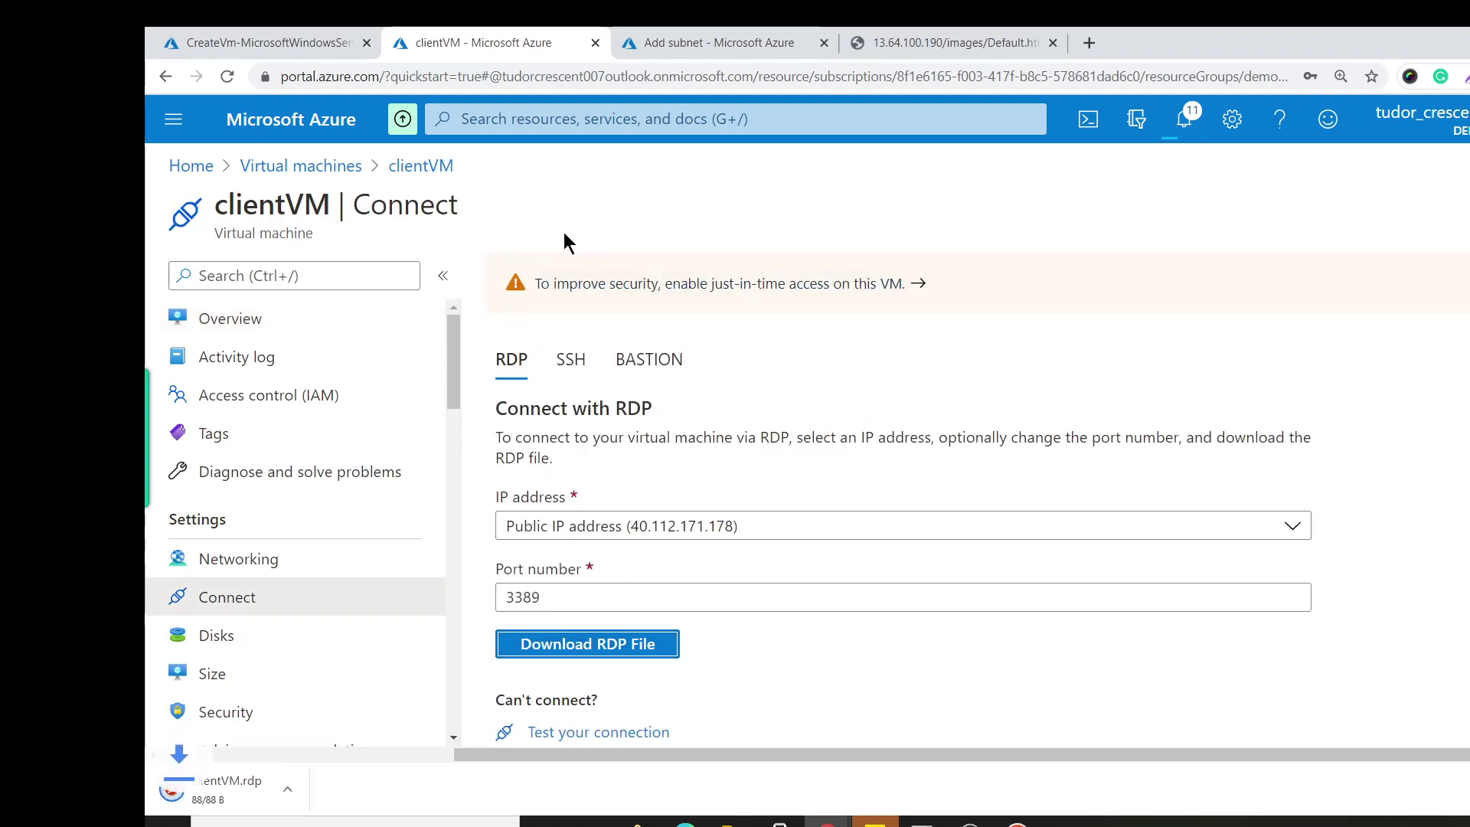
left_click(253, 789)
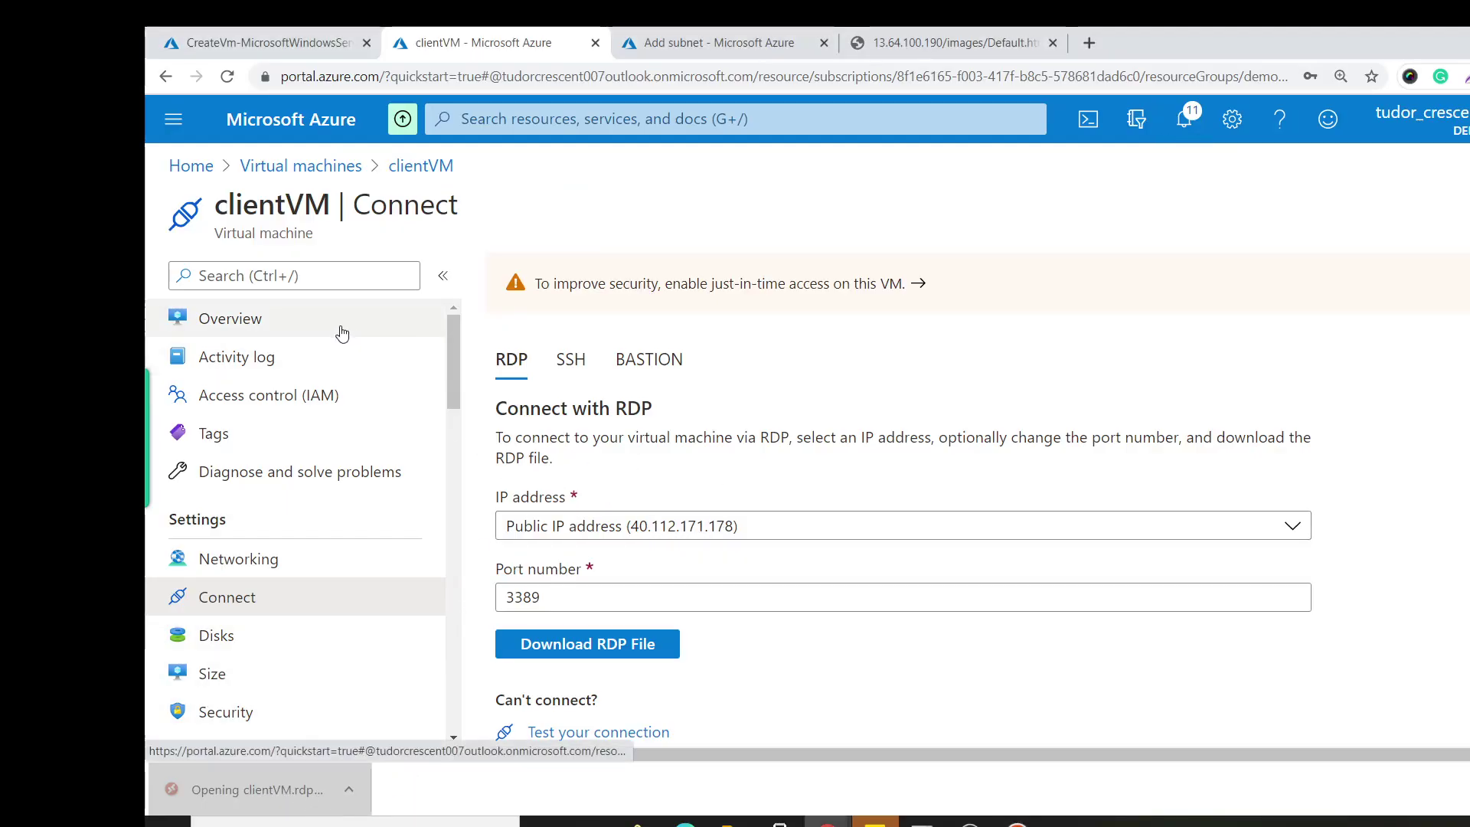
Copy clientVM's public IP address 40.112.171.178 from its Overview.
left_click(447, 322)
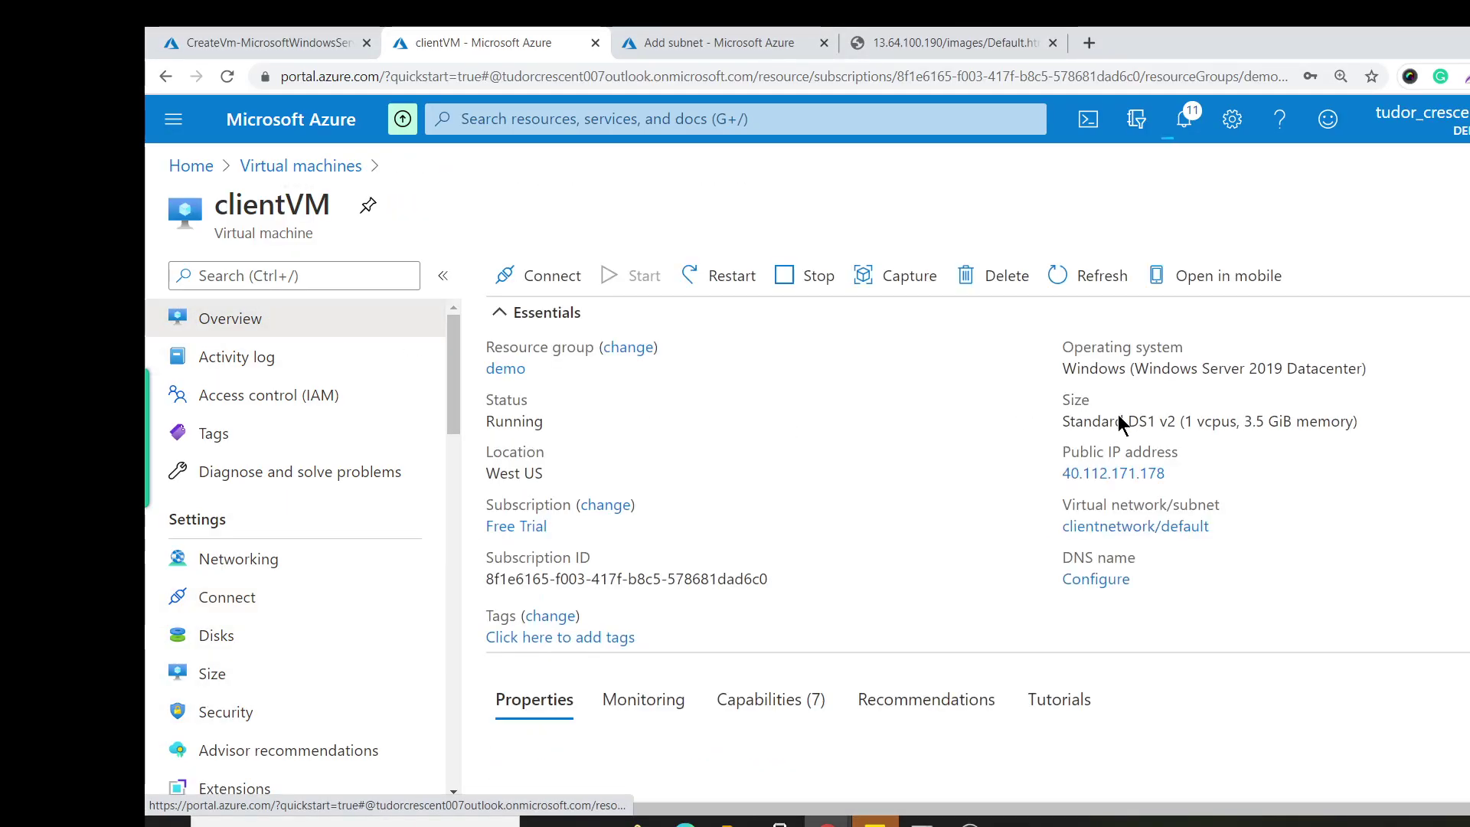
left_click(1171, 475)
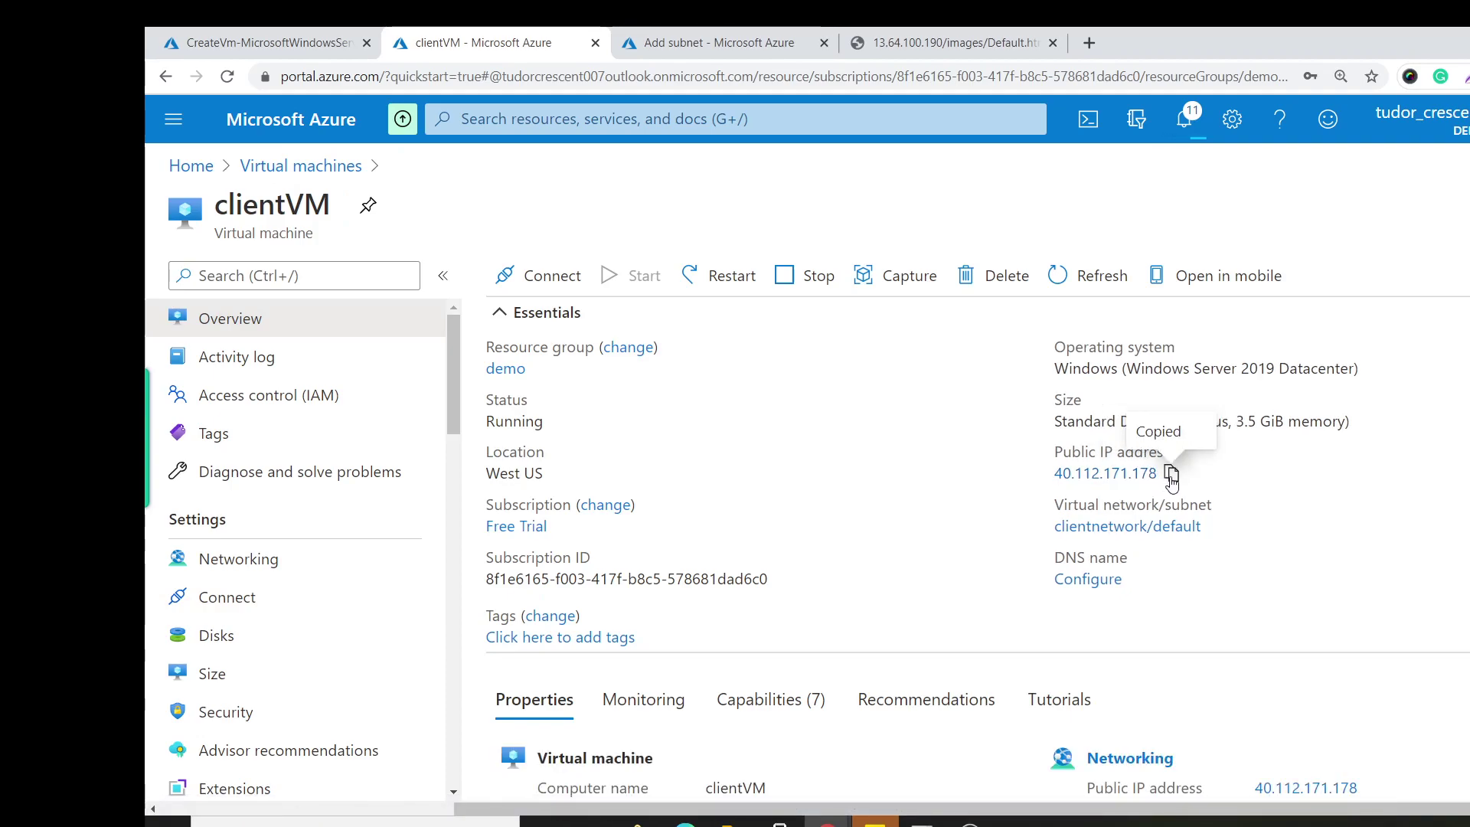
key("super")
Launch Remote Desktop Connection and enter 40.112.171.178 as the computer.
type("remote")
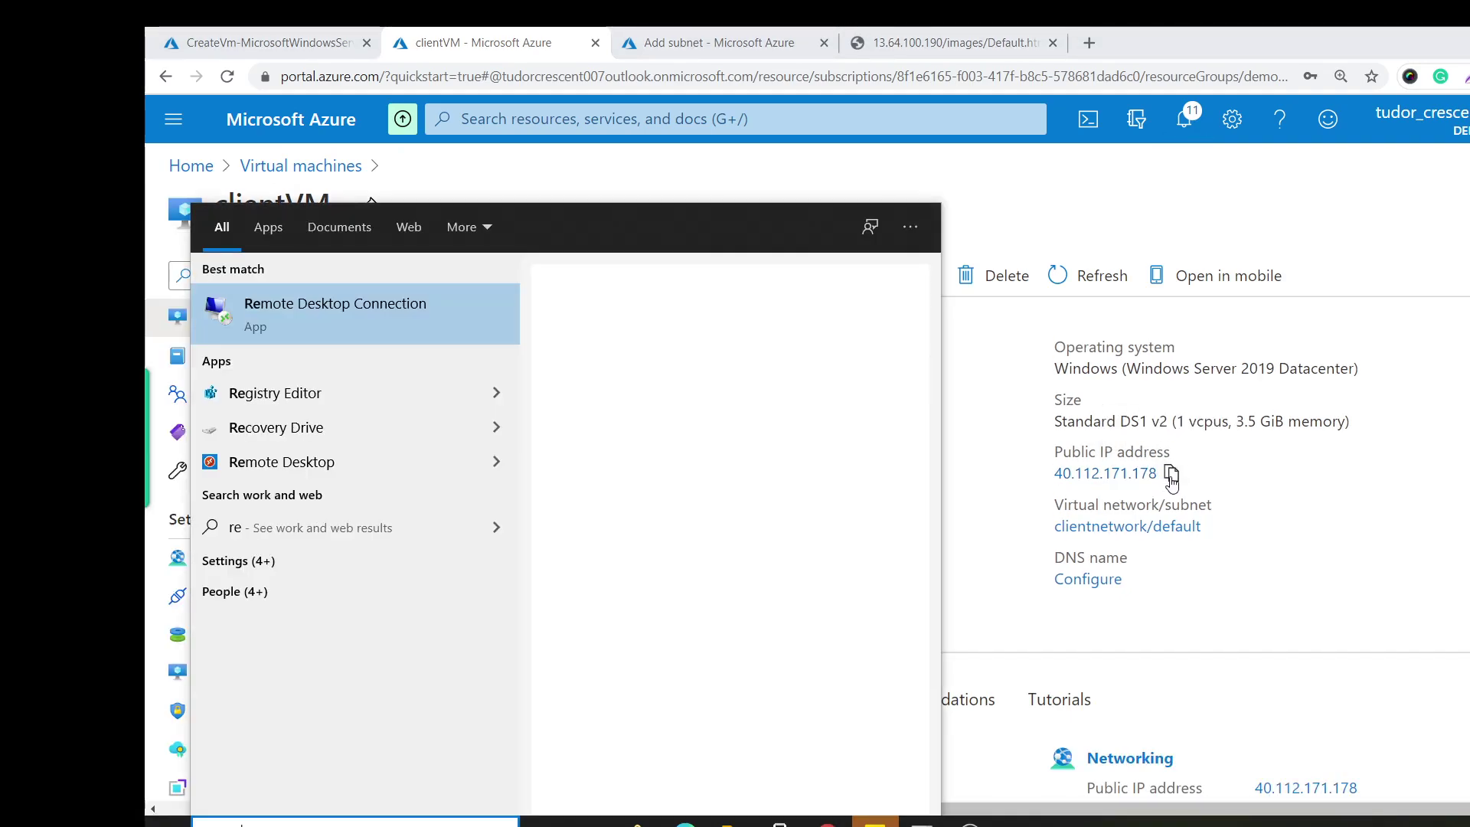
key("Return")
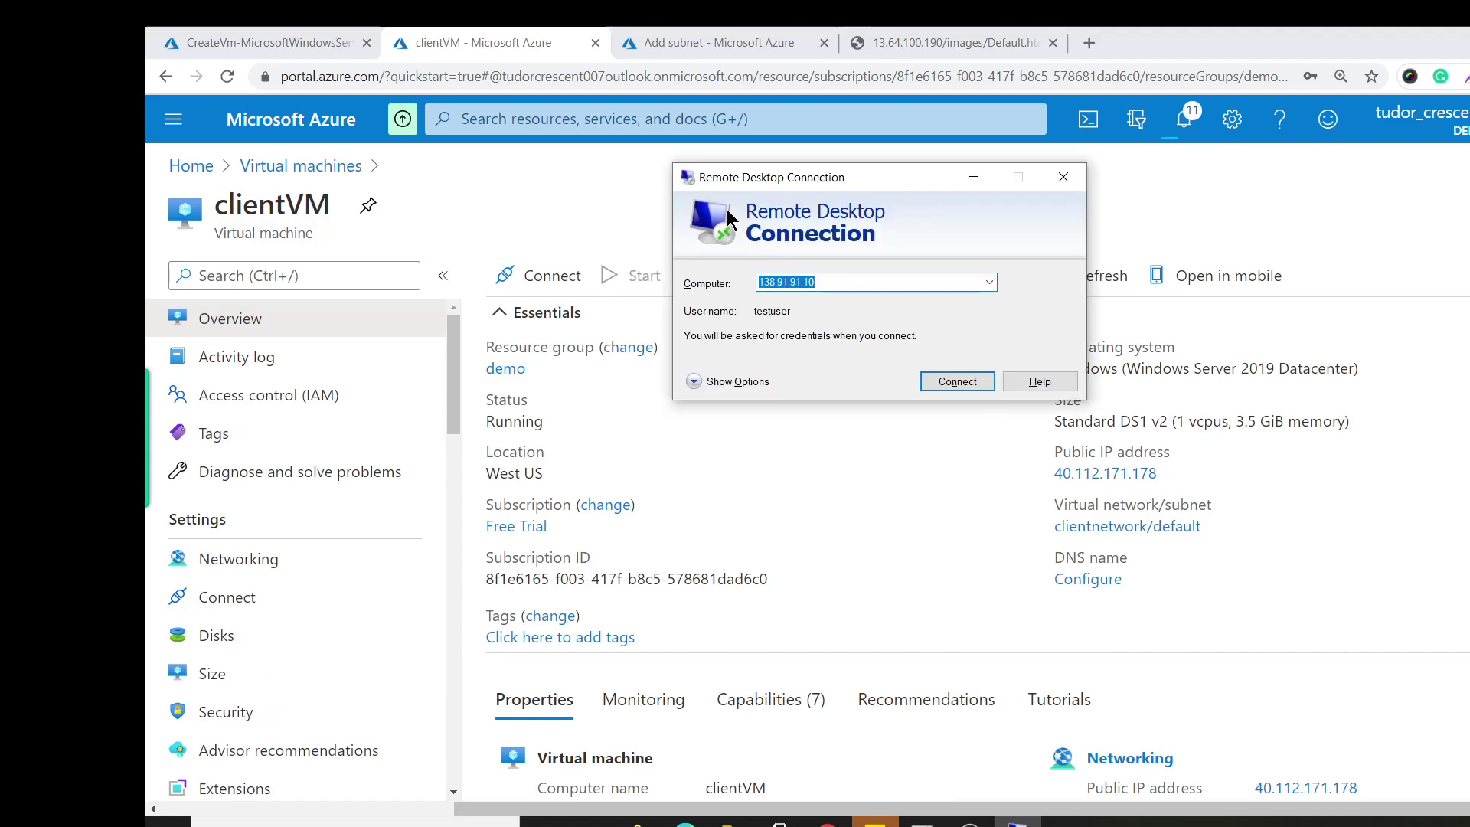
left_click(698, 383)
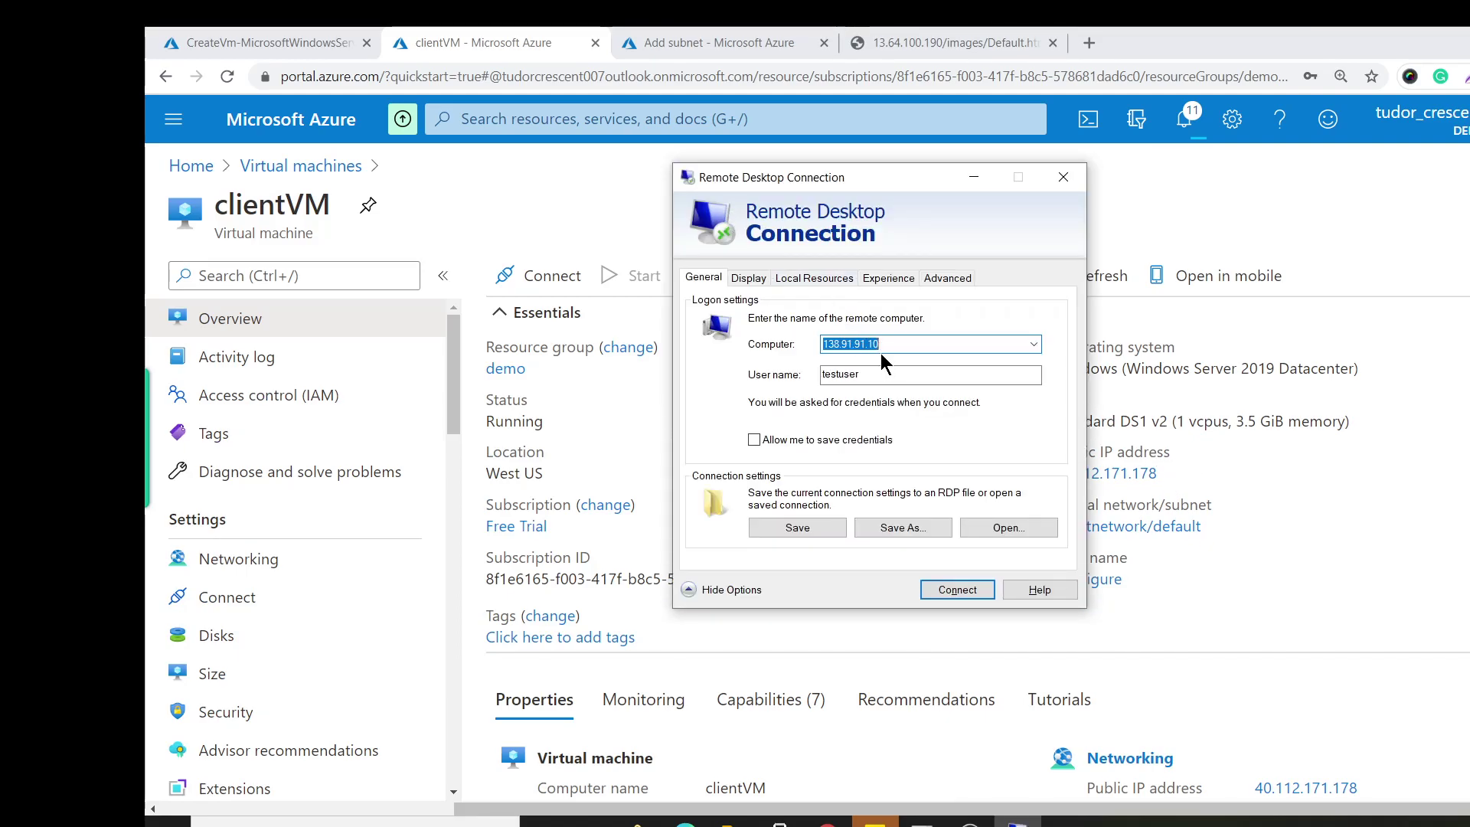
key("ctrl+v")
Sign in as testuser with the account password and accept the certificate warning.
double_click(889, 375)
key("BackSpace")
type("testuser")
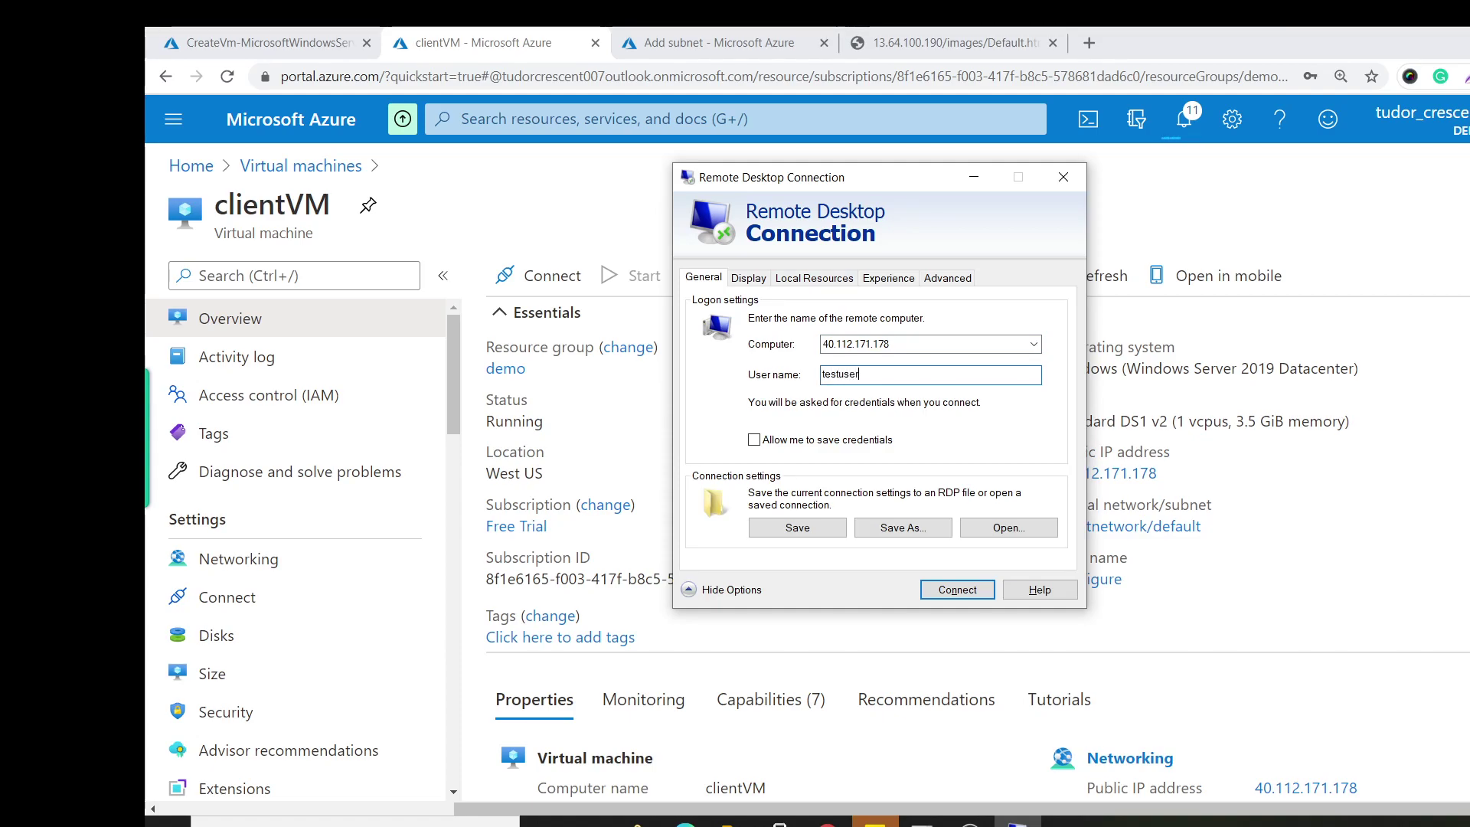
key("Return")
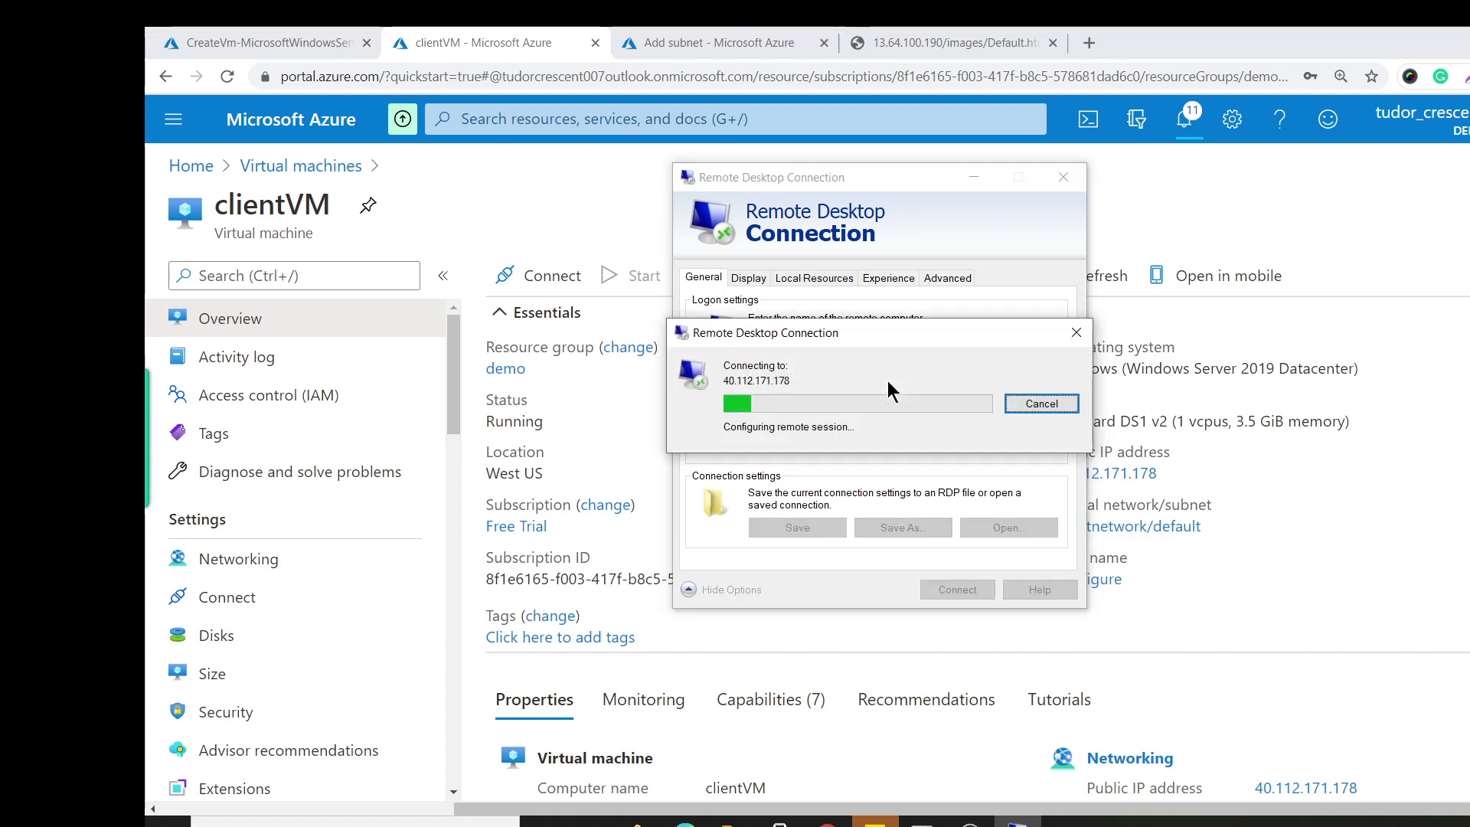
type("*******")
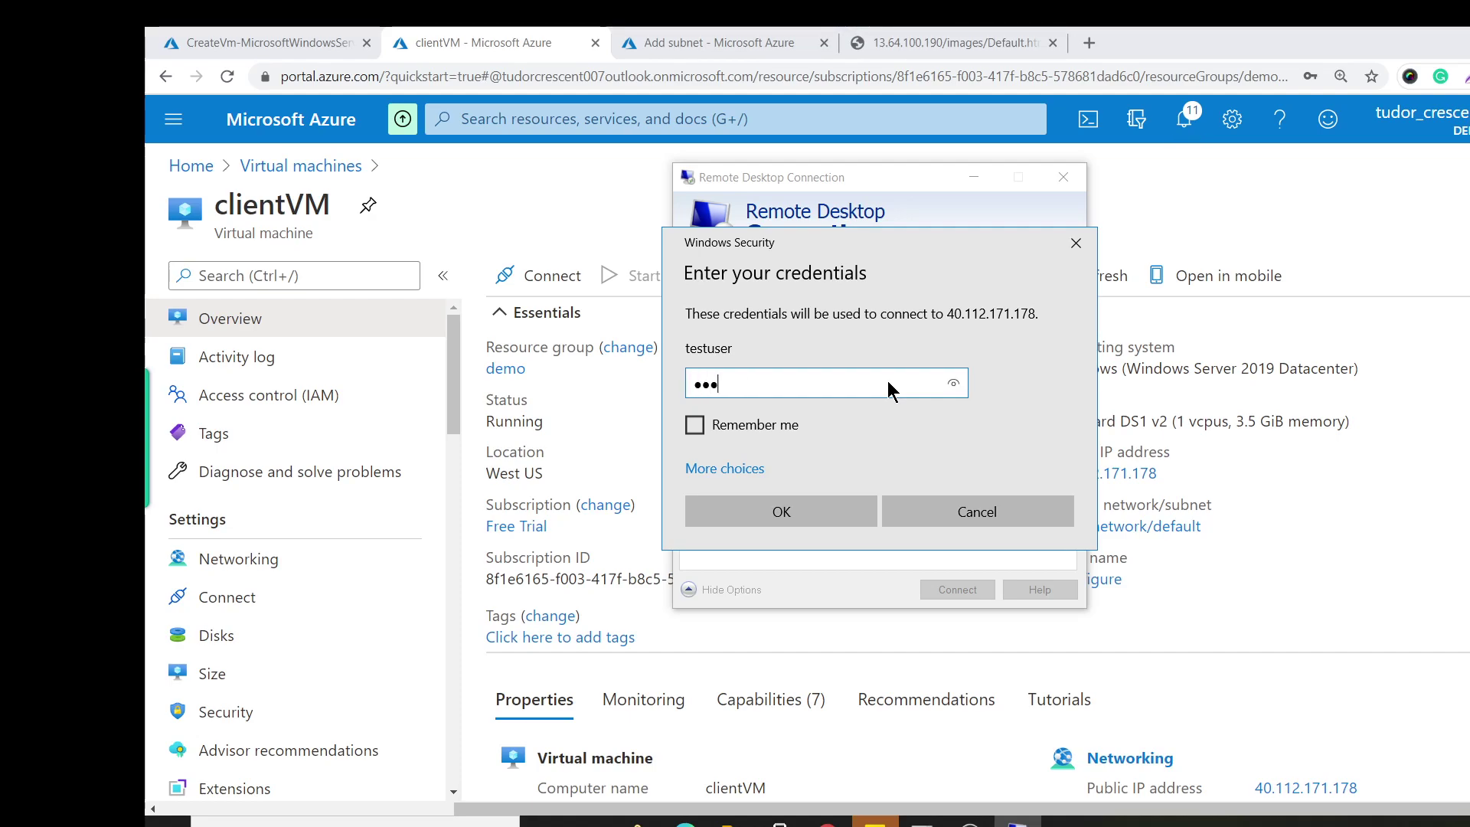
type("****")
key("Return")
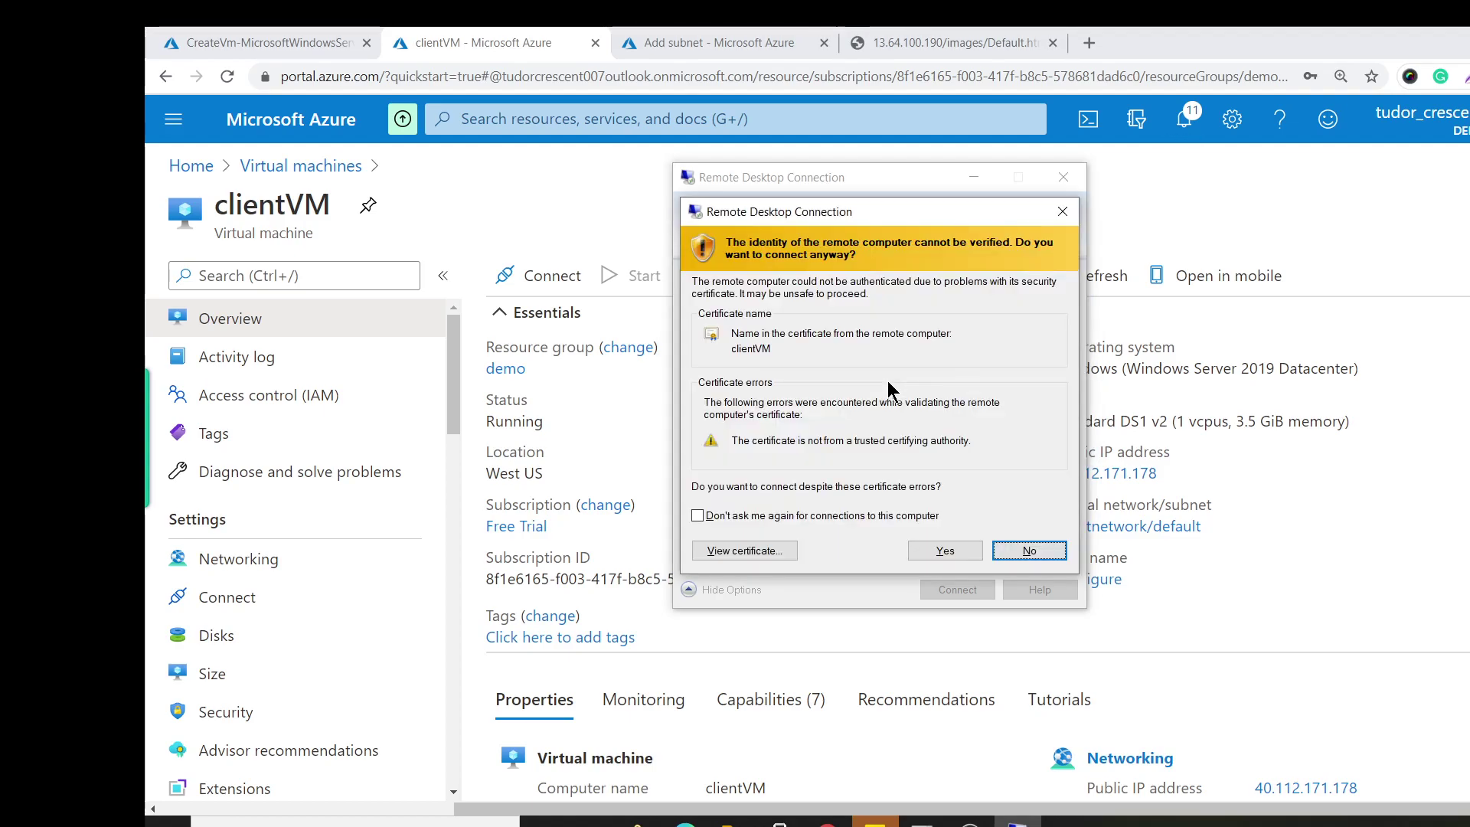
left_click(939, 548)
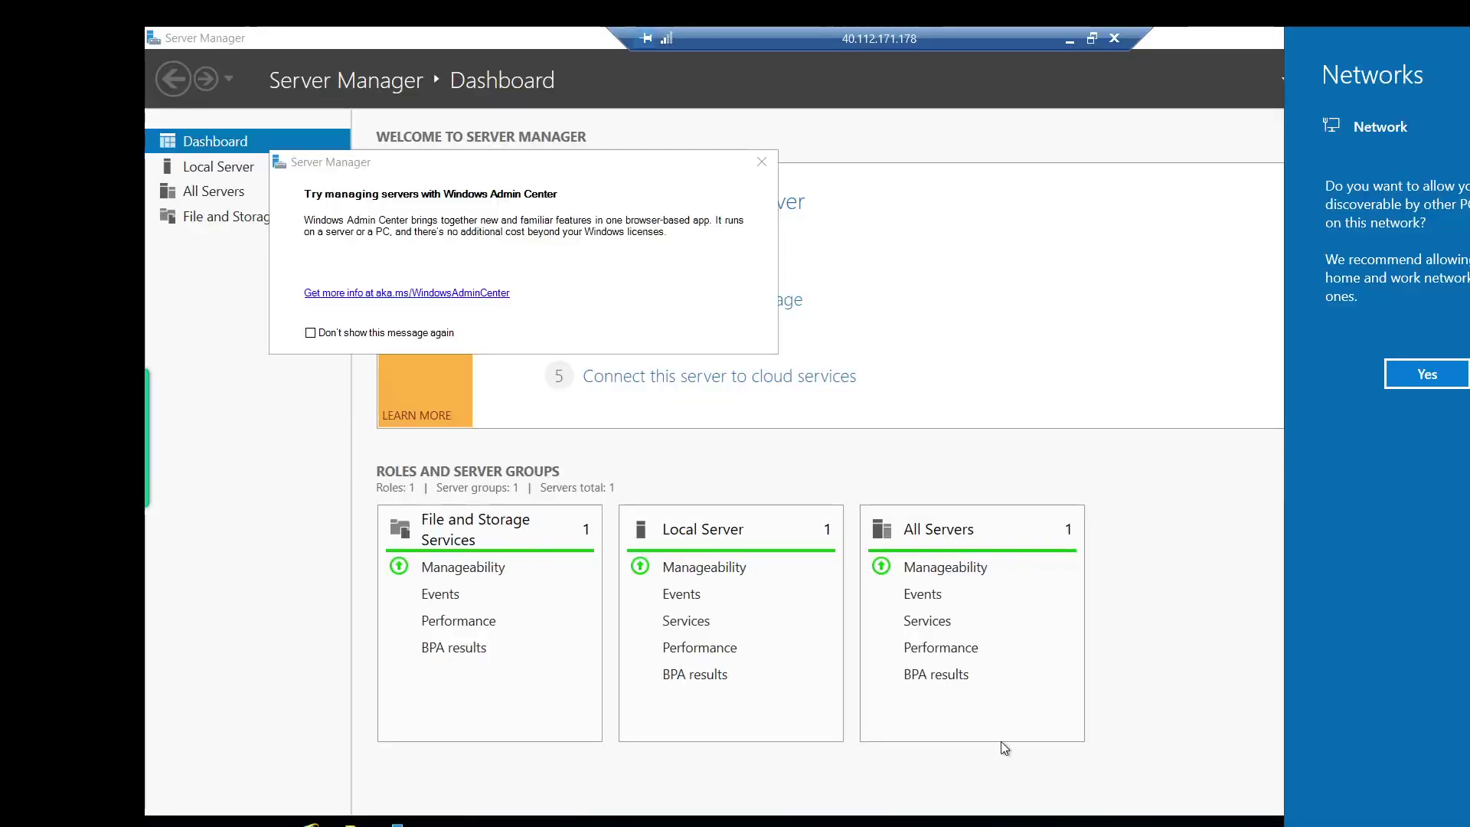
Dismiss the Server Manager notices and run Windows PowerShell as administrator.
left_click(763, 164)
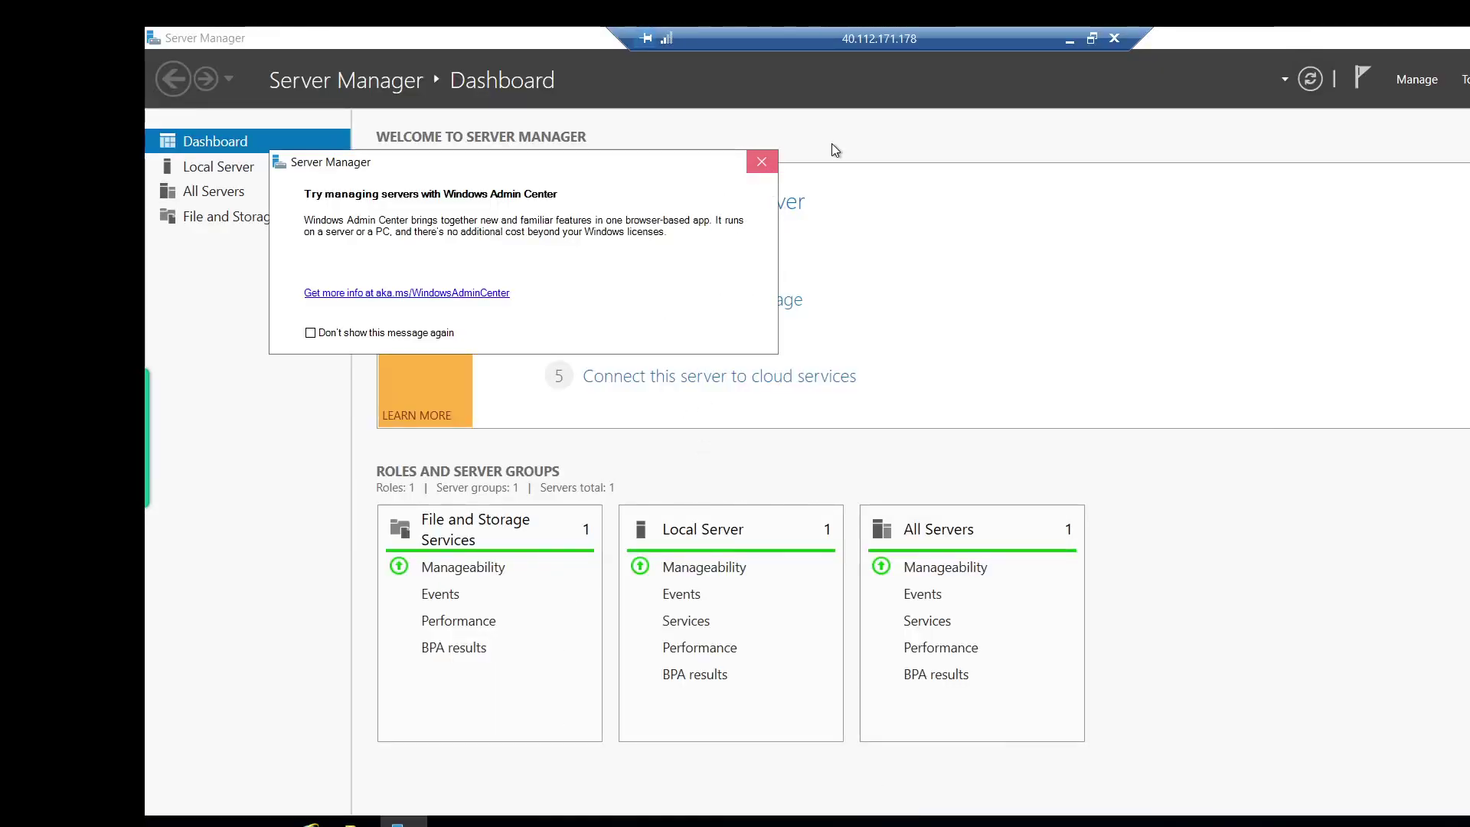
left_click(762, 164)
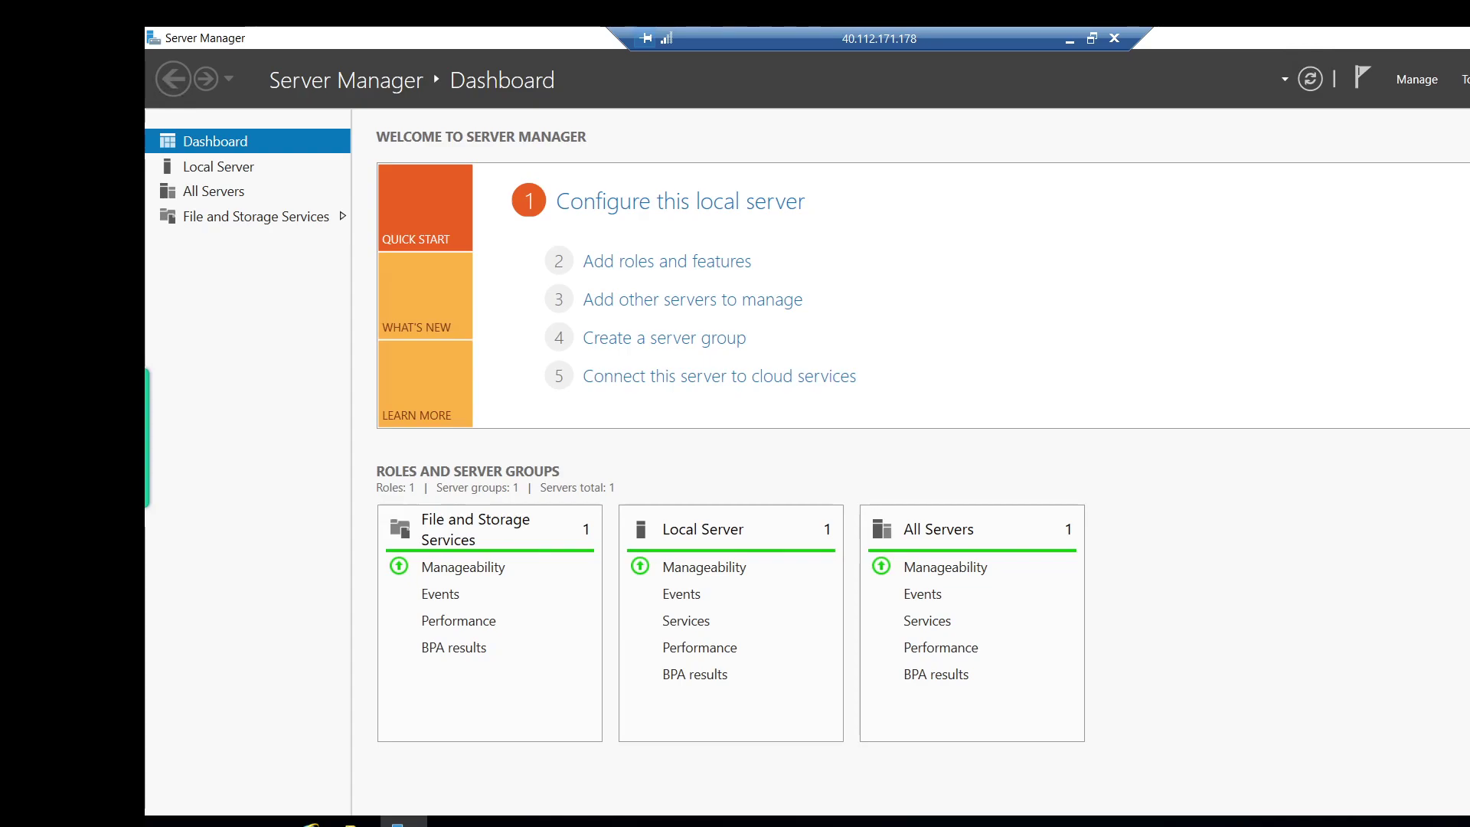
key("super")
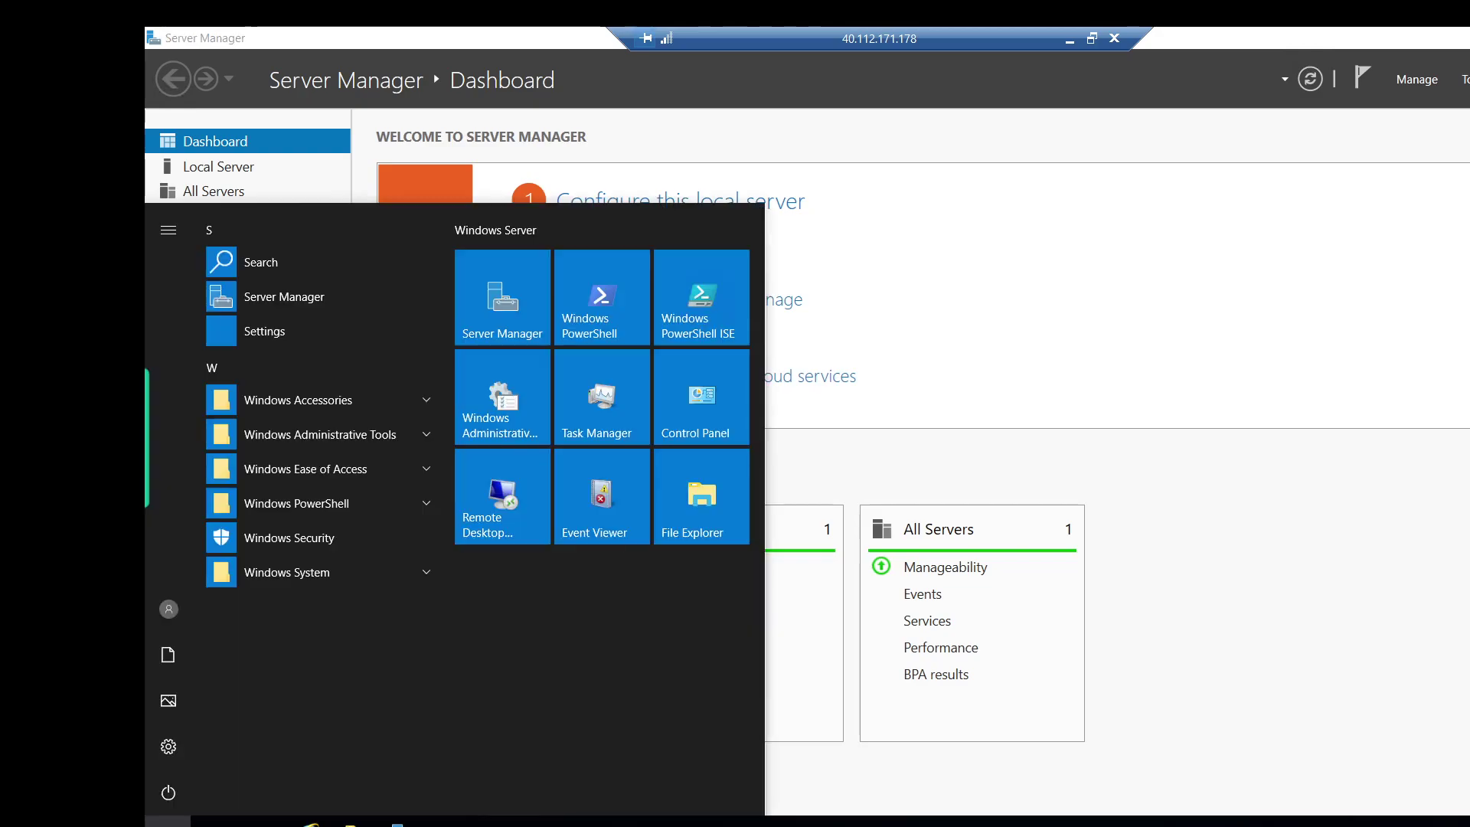
type("c")
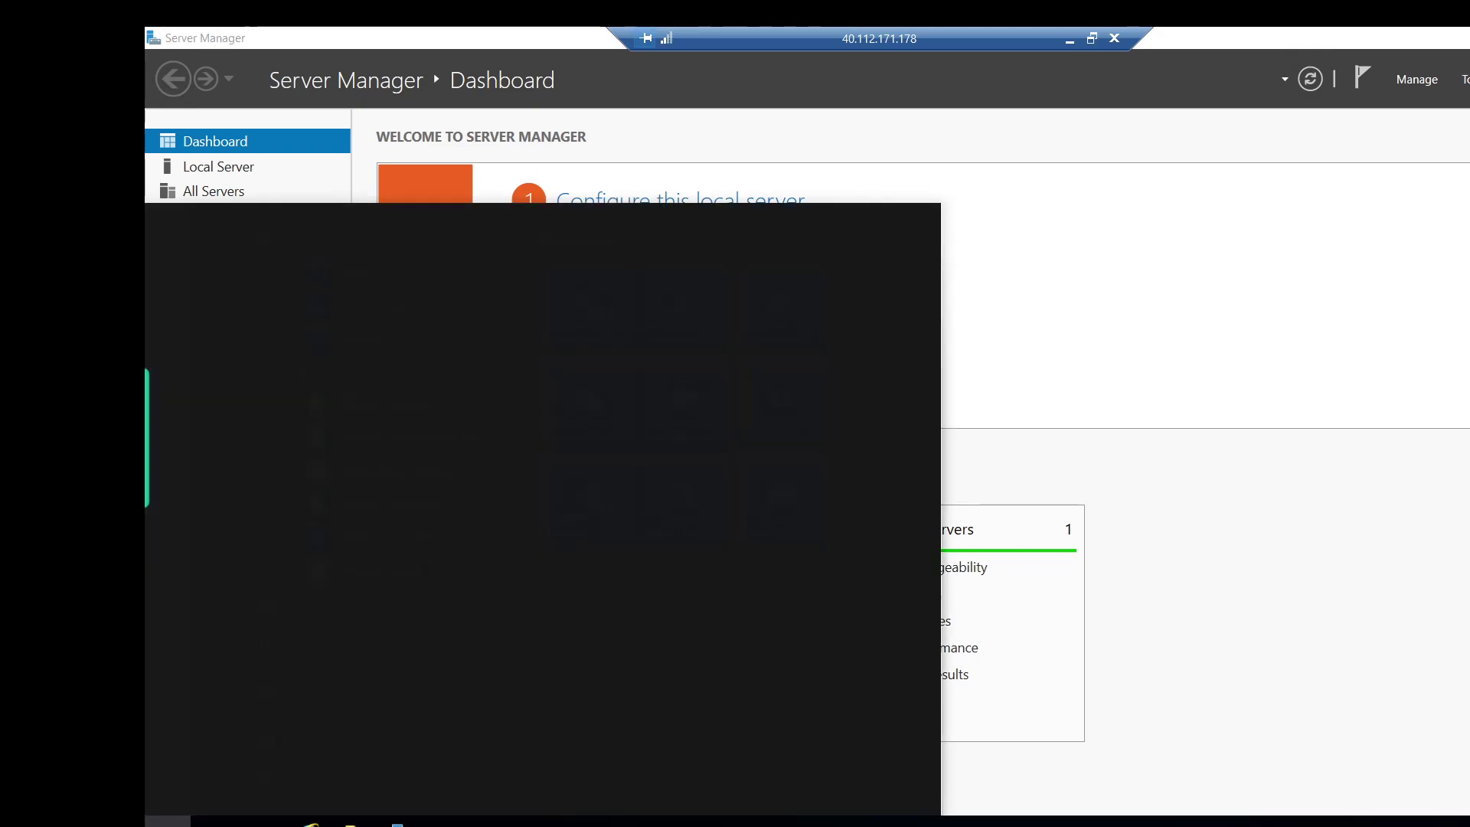
type("power")
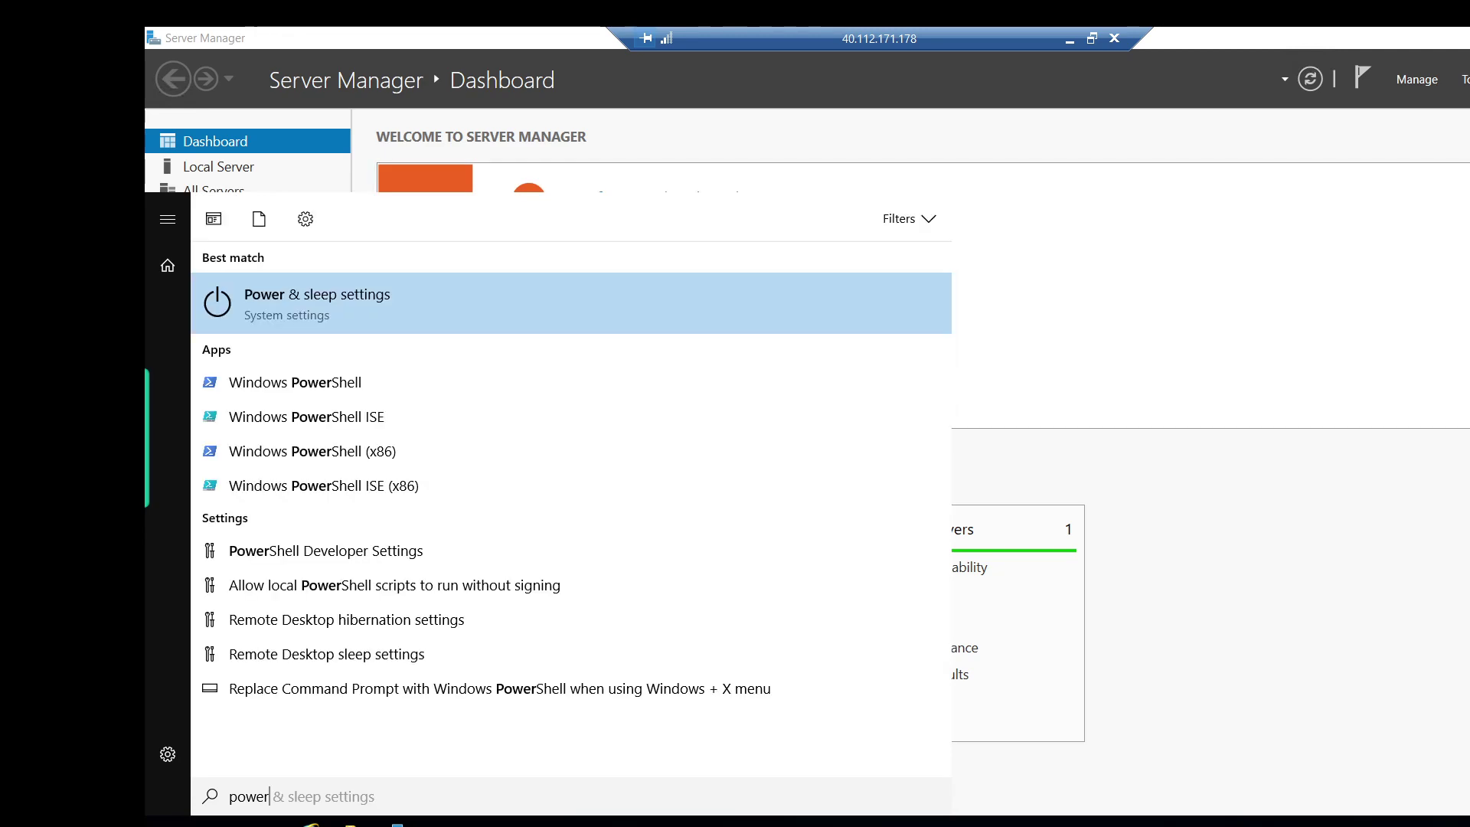
right_click(333, 388)
left_click(403, 403)
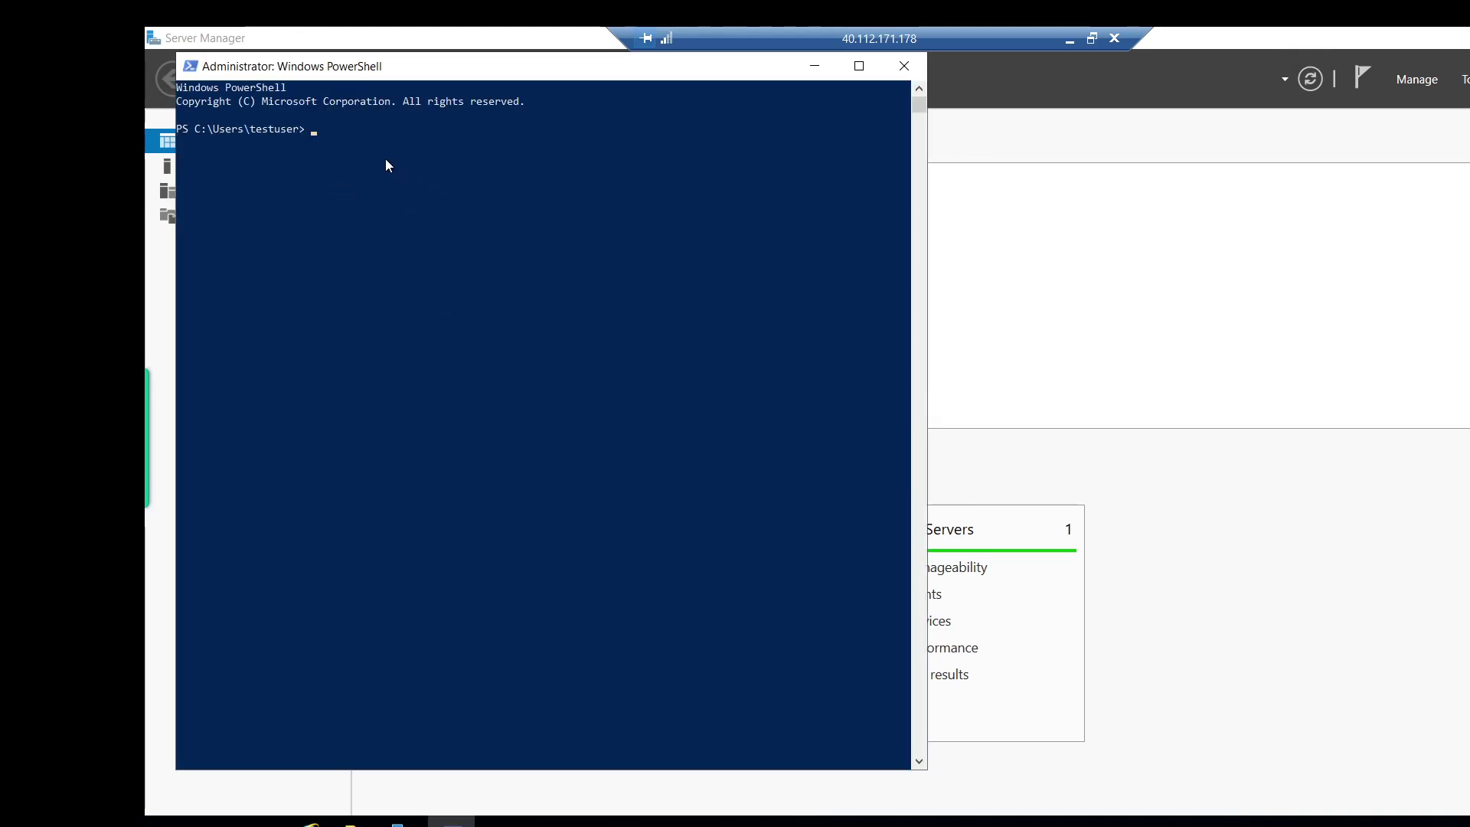
Paste and run New-SelfSignedCertificate for CN=RootCertificate, sha256, 2048-bit, in Cert:\CurrentUser\My.
key("ctrl+v")
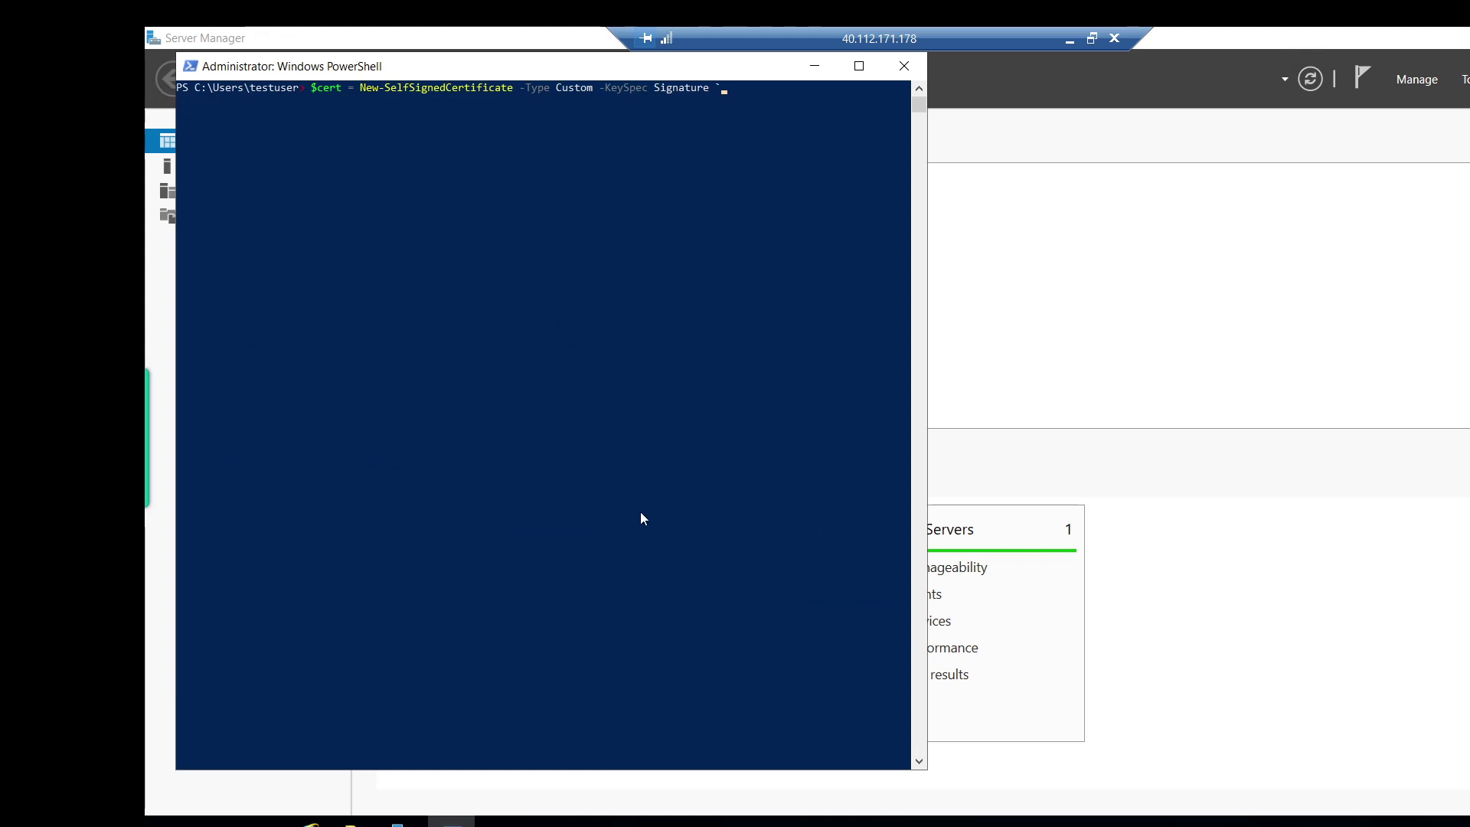
left_click(740, 94)
key("BackSpace")
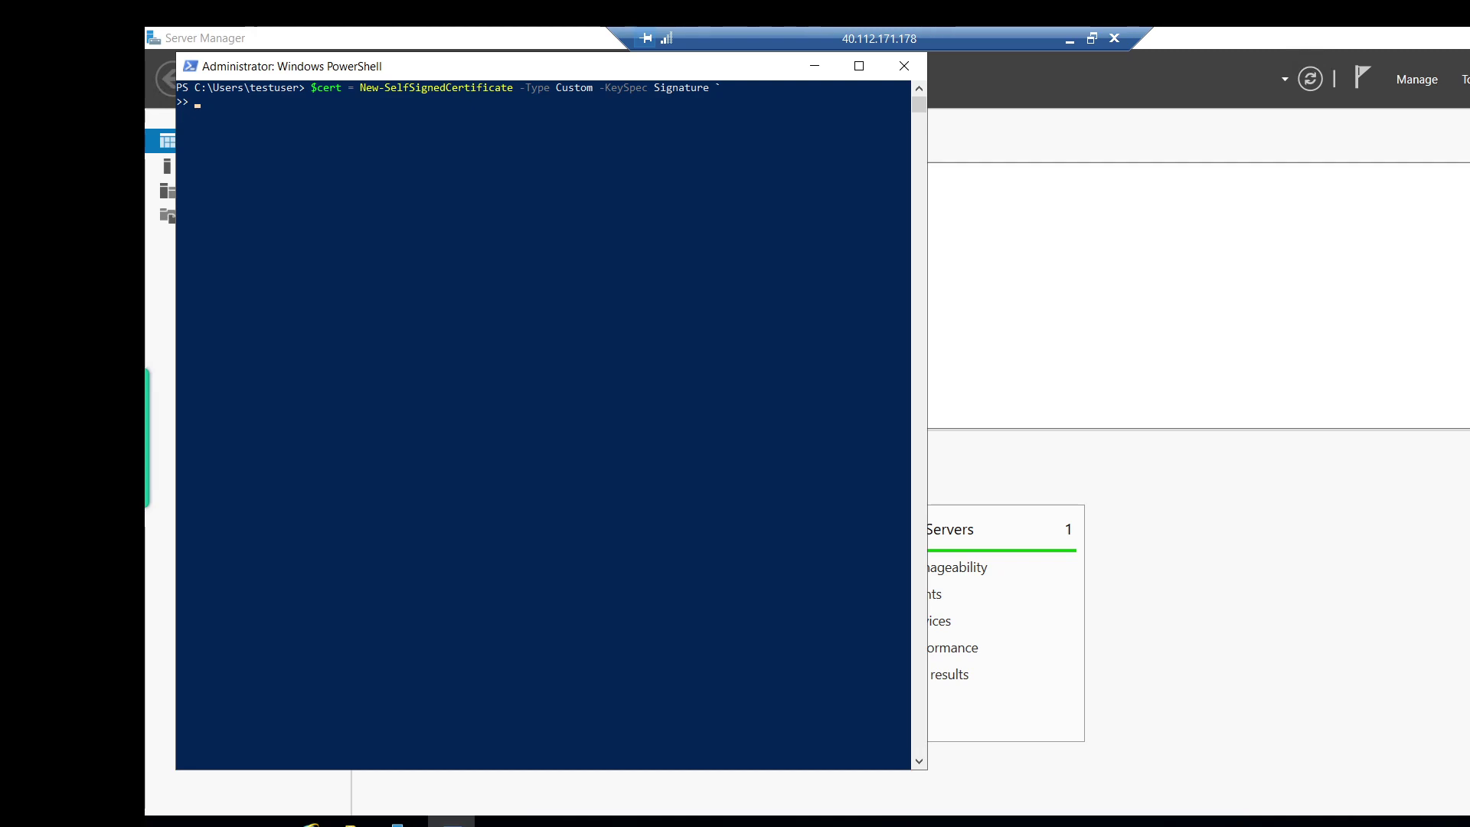
left_click(365, 117)
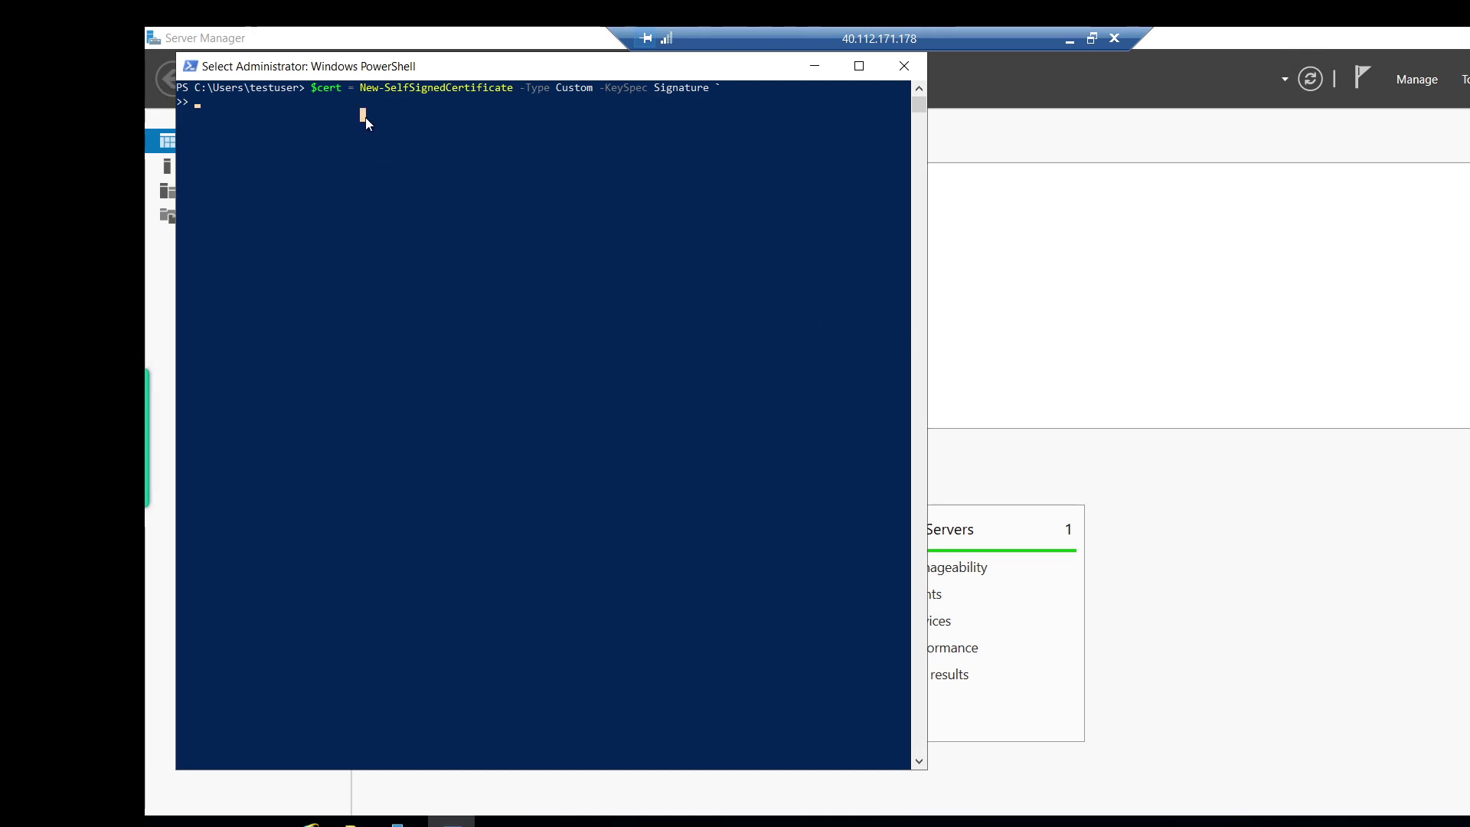
right_click(366, 117)
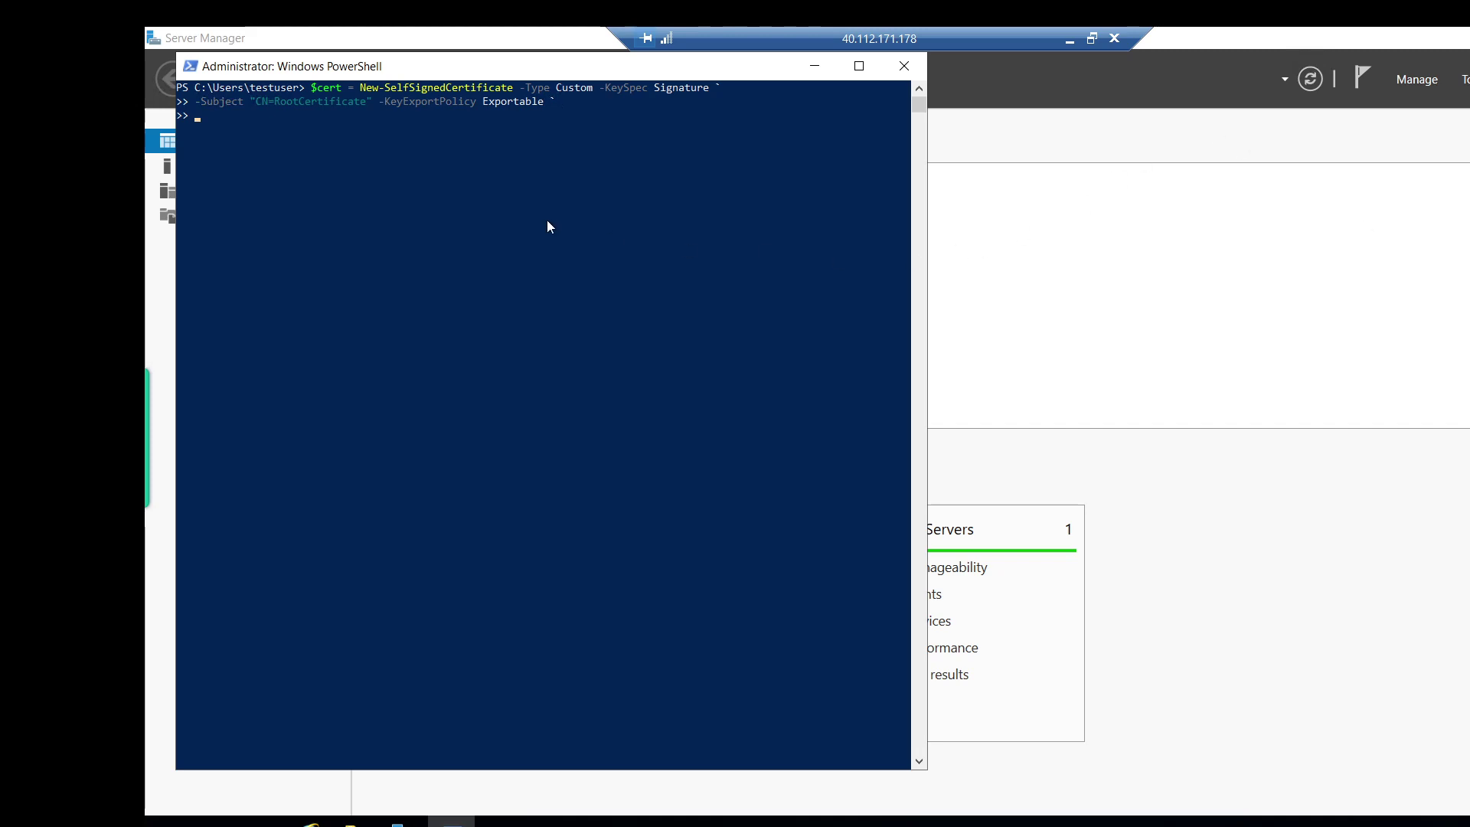
left_click(418, 116)
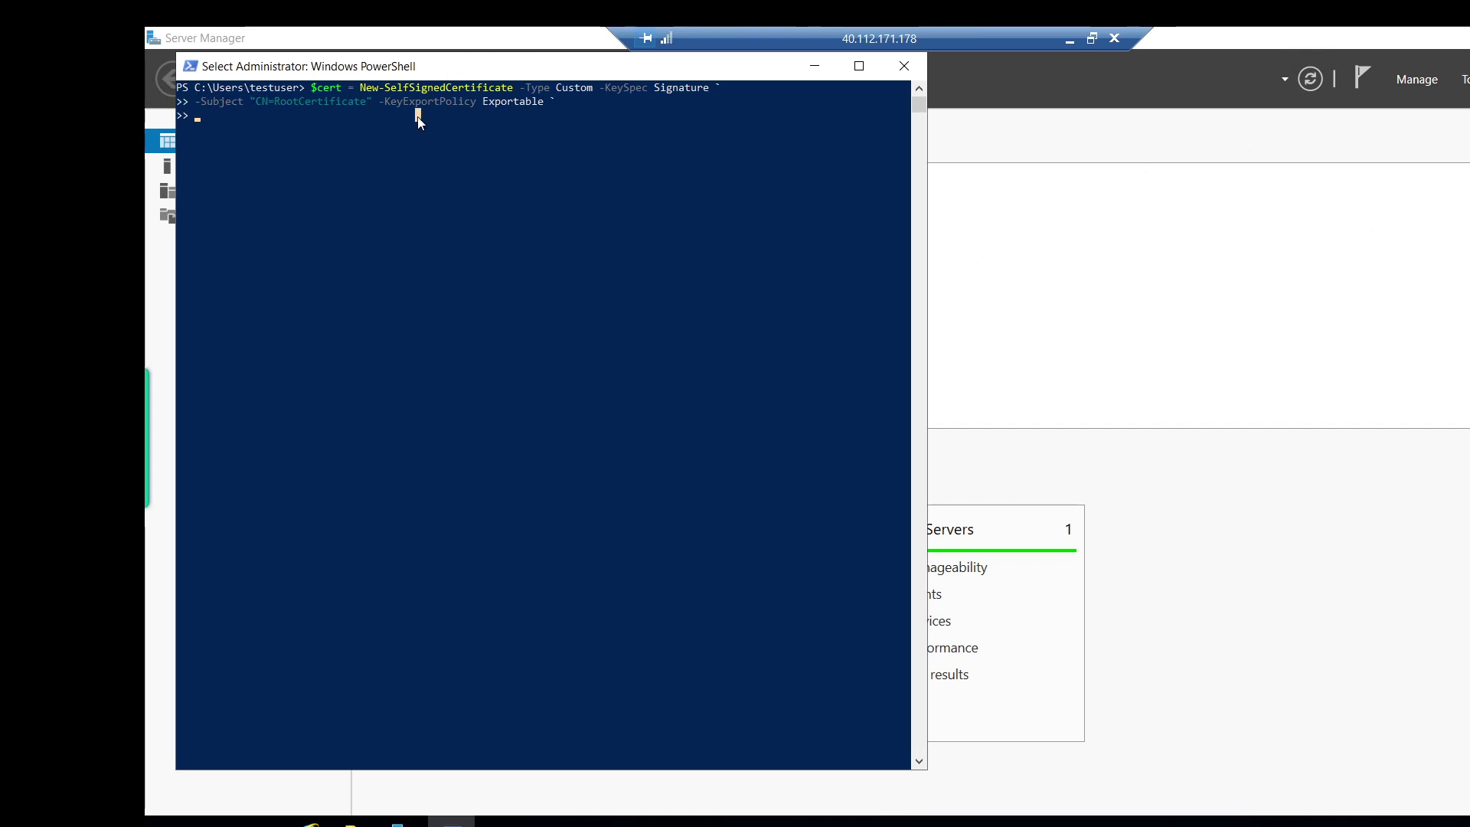
right_click(369, 124)
right_click(369, 124)
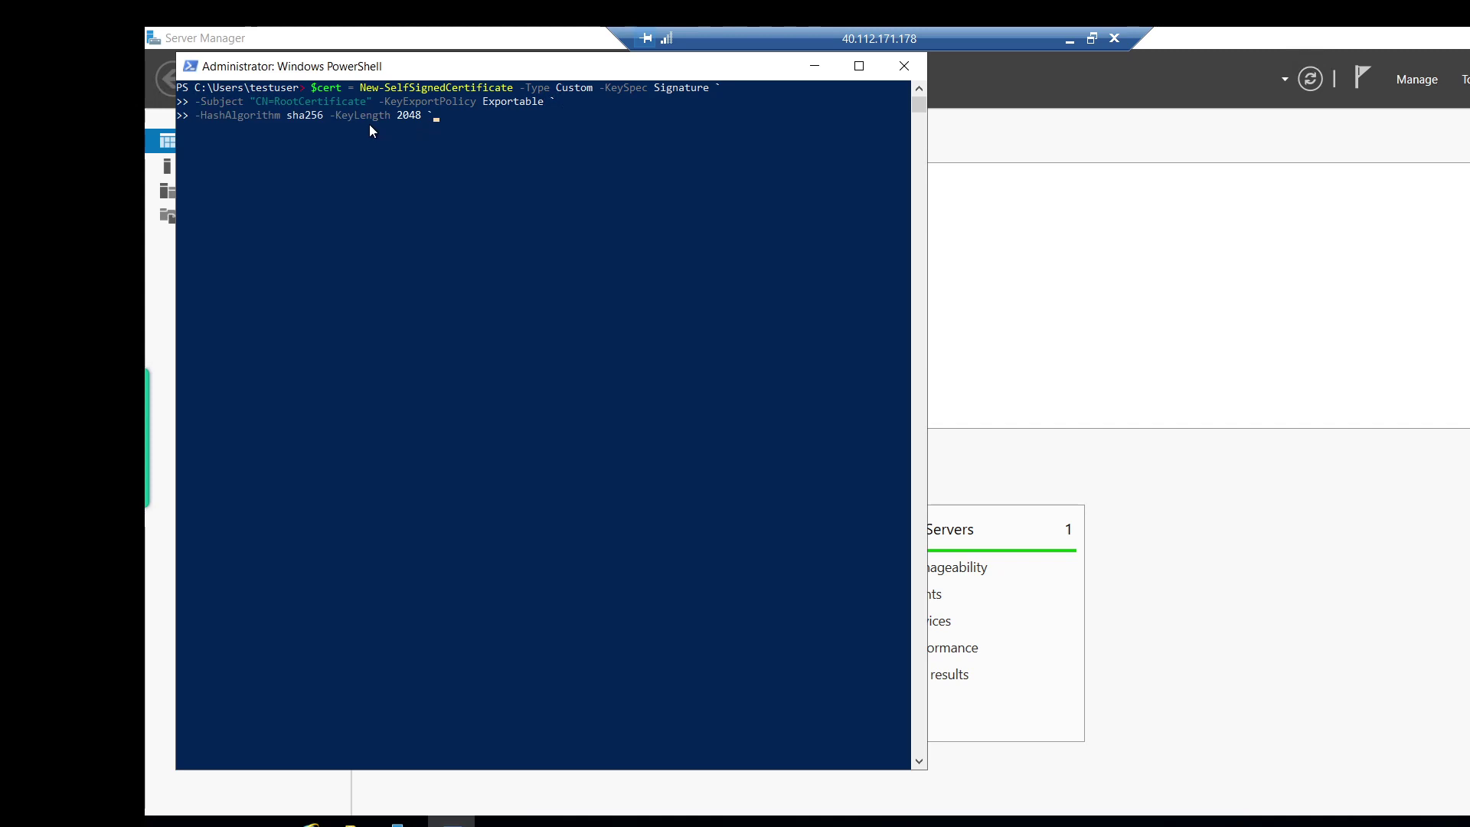
key("Return")
left_click(260, 156)
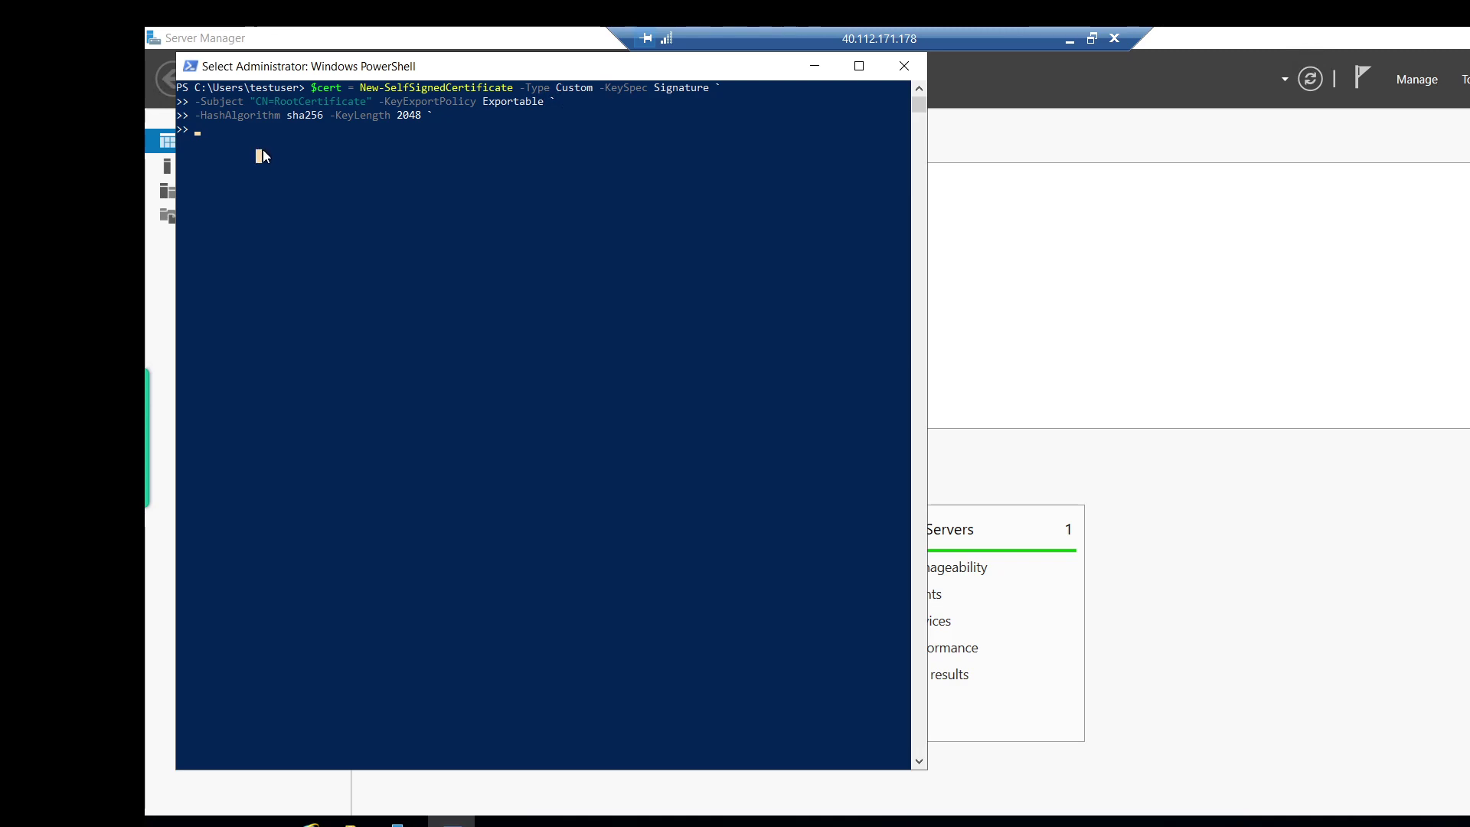
right_click(263, 156)
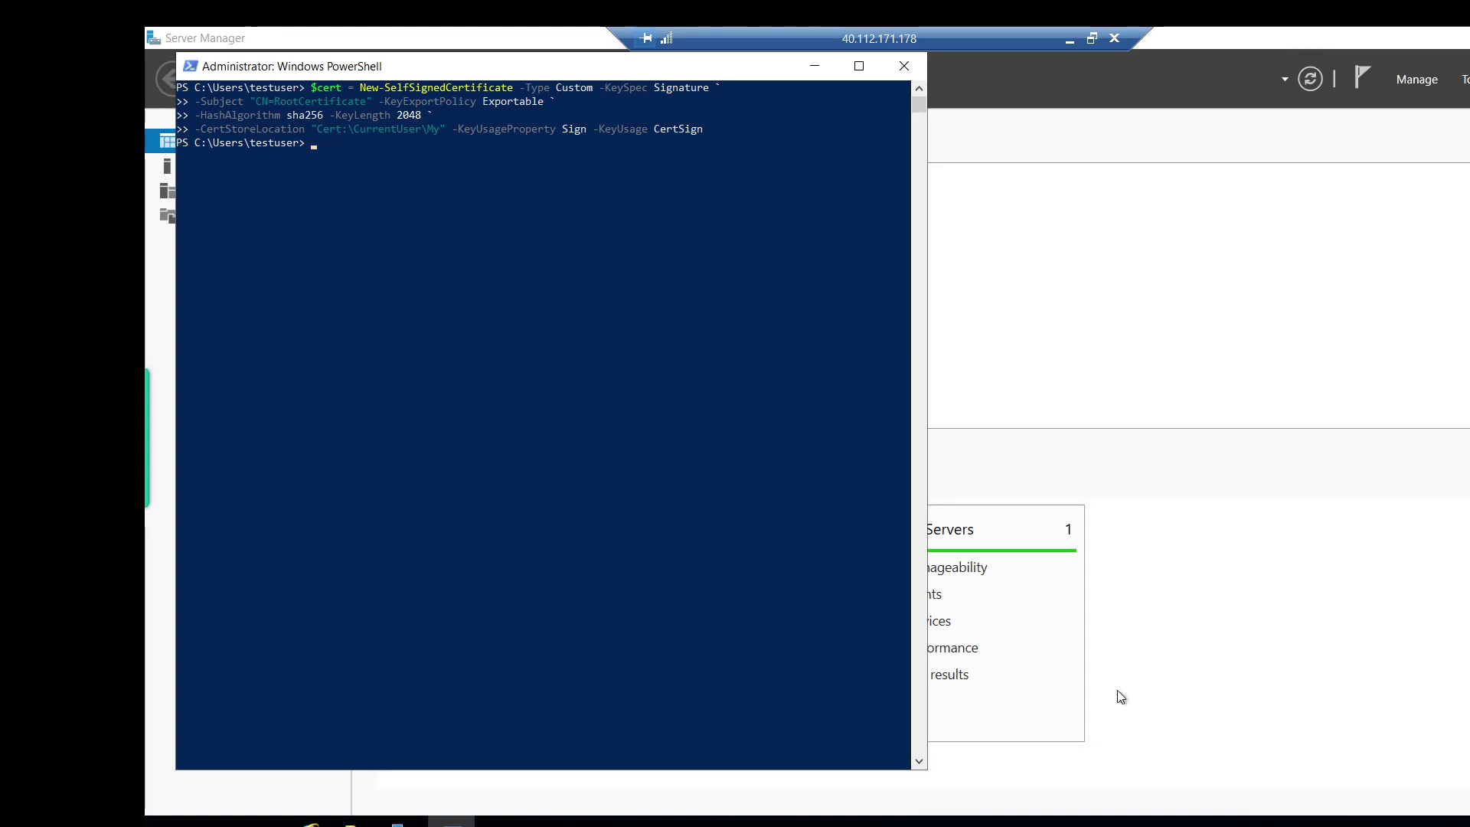
key("Return")
key("Return")
key("Return")
key("Return")
key("Return")
key("Return")
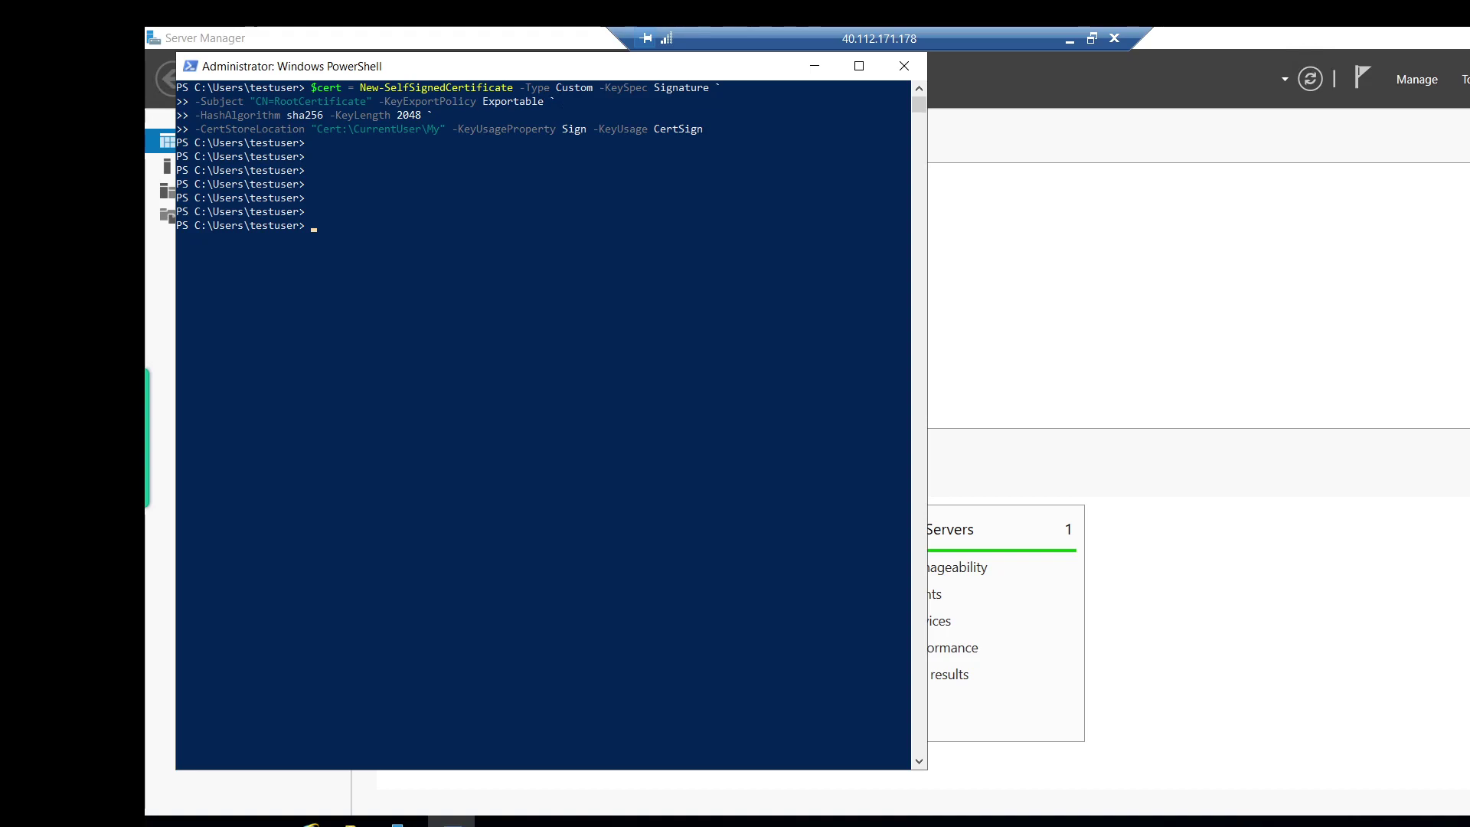
Paste the client certificate command lines for CN=ClientCertificate signed by $cert.
right_click(441, 228)
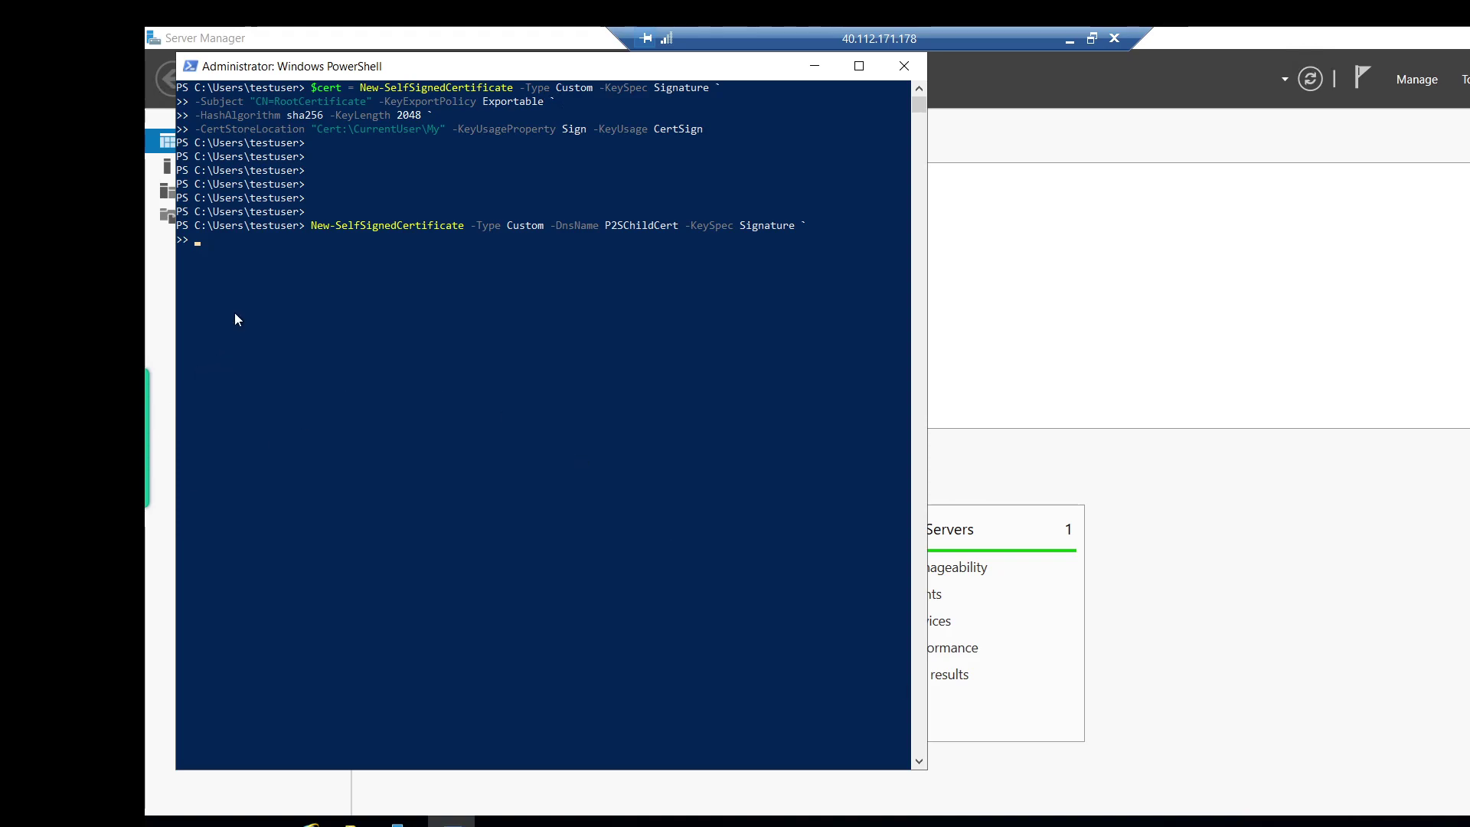
right_click(257, 254)
key("Return")
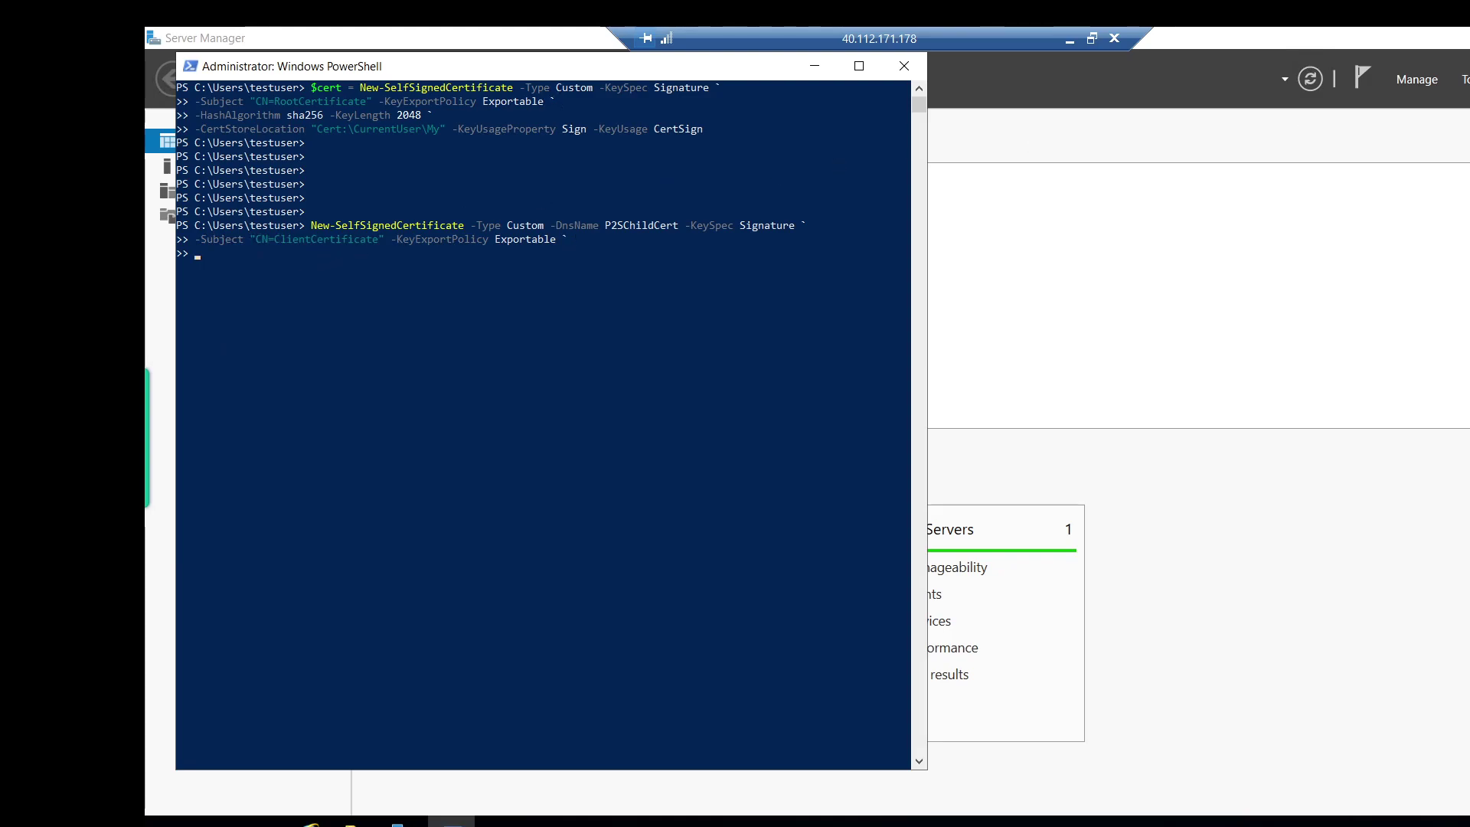
left_click(289, 265)
right_click(290, 265)
left_click(257, 262)
right_click(207, 255)
Clear the partial entry, run the full P2SChildCert client certificate command, and search 'manage user'.
key("BackSpace")
key("BackSpace")
key("BackSpace")
key("BackSpace")
key("BackSpace")
key("BackSpace")
key("BackSpace")
key("BackSpace")
key("BackSpace")
key("BackSpace")
key("BackSpace")
key("BackSpace")
key("BackSpace")
key("BackSpace")
key("BackSpace")
key("BackSpace")
key("BackSpace")
key("BackSpace")
key("BackSpace")
key("BackSpace")
key("BackSpace")
key("BackSpace")
key("BackSpace")
key("BackSpace")
key("BackSpace")
key("BackSpace")
key("BackSpace")
key("BackSpace")
key("BackSpace")
key("BackSpace")
key("BackSpace")
key("BackSpace")
key("BackSpace")
key("BackSpace")
key("BackSpace")
key("BackSpace")
key("BackSpace")
key("BackSpace")
key("BackSpace")
key("BackSpace")
key("BackSpace")
key("BackSpace")
key("BackSpace")
key("BackSpace")
key("BackSpace")
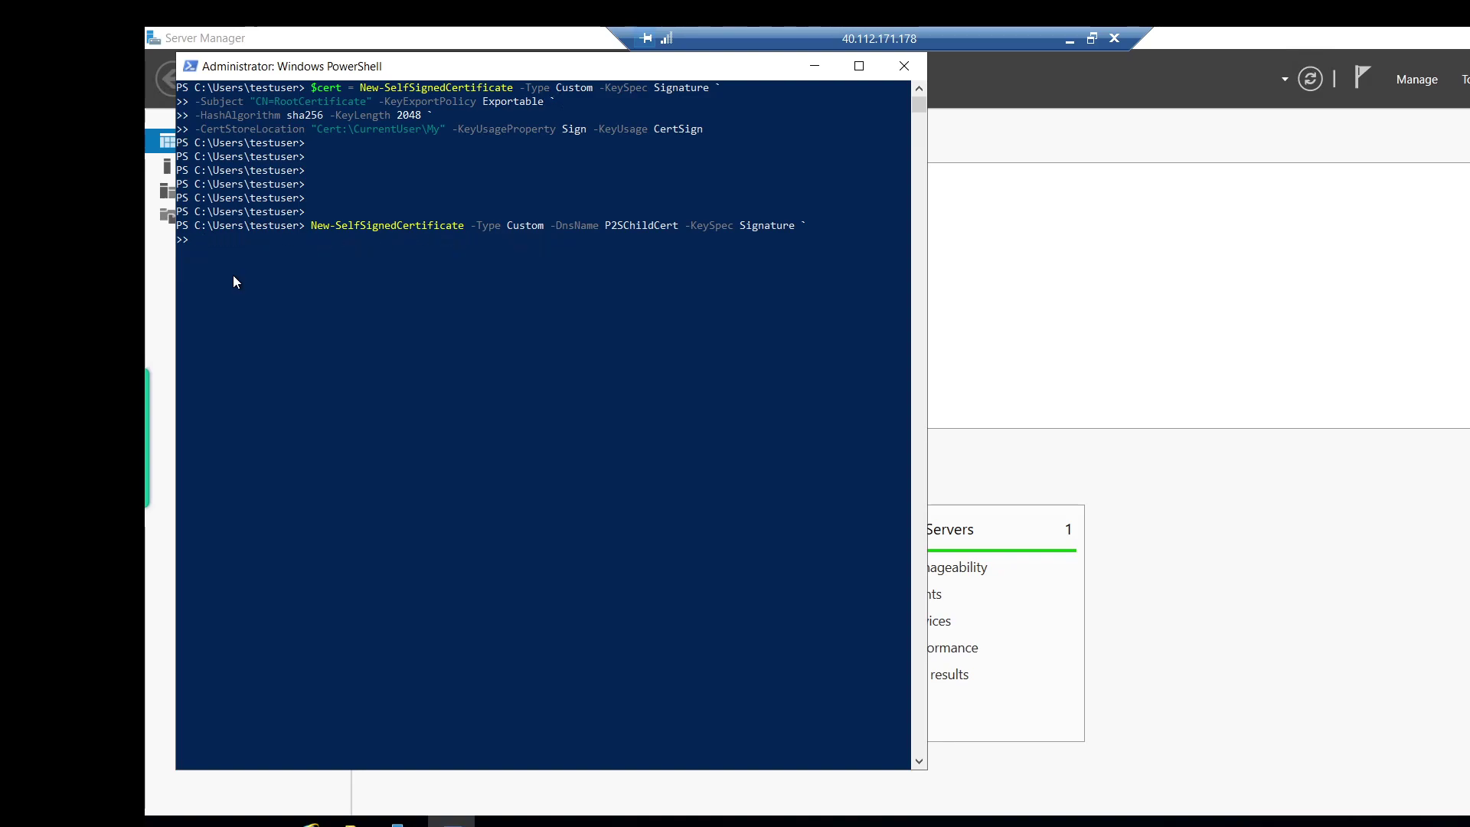
key("BackSpace")
key("BackSpace")
key("BackSpace")
key("BackSpace")
key("BackSpace")
key("BackSpace")
key("BackSpace")
key("BackSpace")
key("BackSpace")
key("BackSpace")
key("BackSpace")
key("BackSpace")
key("BackSpace")
key("BackSpace")
key("BackSpace")
key("BackSpace")
key("BackSpace")
key("BackSpace")
key("BackSpace")
key("BackSpace")
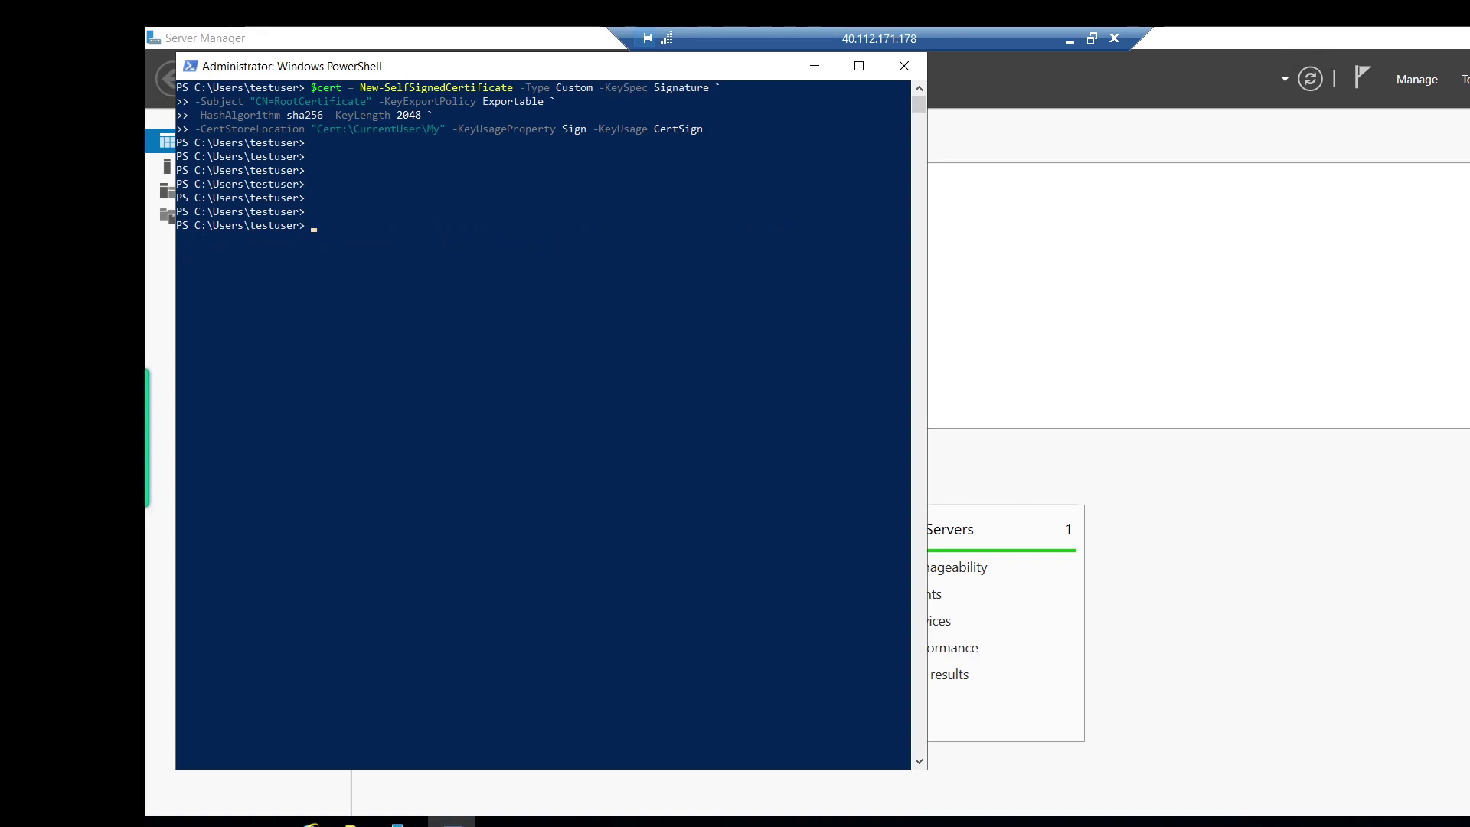
type("New-SelfSignedCertificate -Type Custom -DnsName P2SChildCert -KeySpec Signature ` -Subject \"CN=ClientCertificate\" -KeyExportPolicy Exportable ` -HashAlgorithm sha256 -KeyLength 2048 ` -CertStoreLocation \"Cert:\\CurrentUser\\My\" ` -Signer $cert -TextExtension @(\"2.5.29.37={text}1.3.6.1.5.5.7.3.2\")")
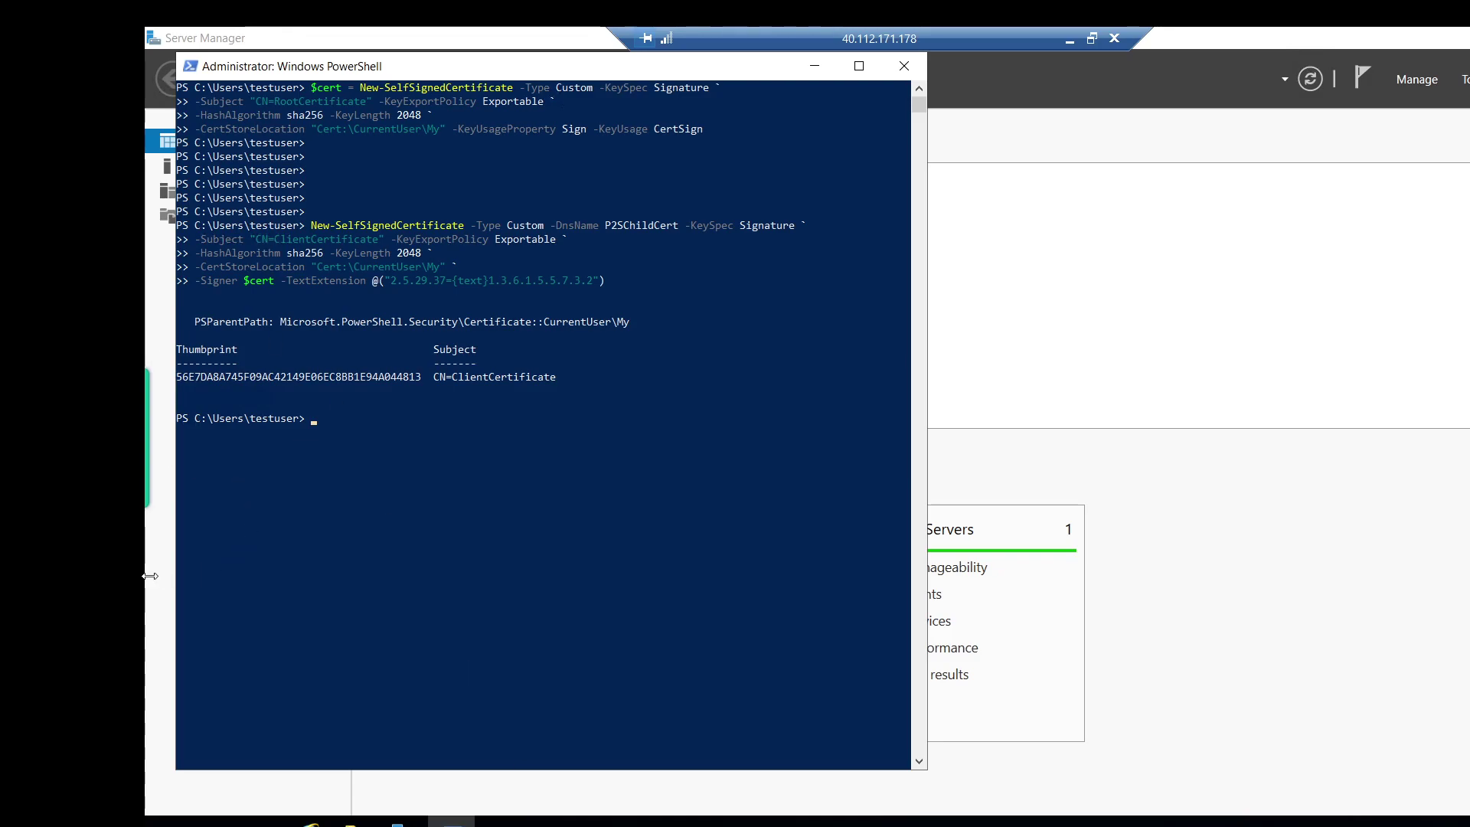
key("super")
type("manage")
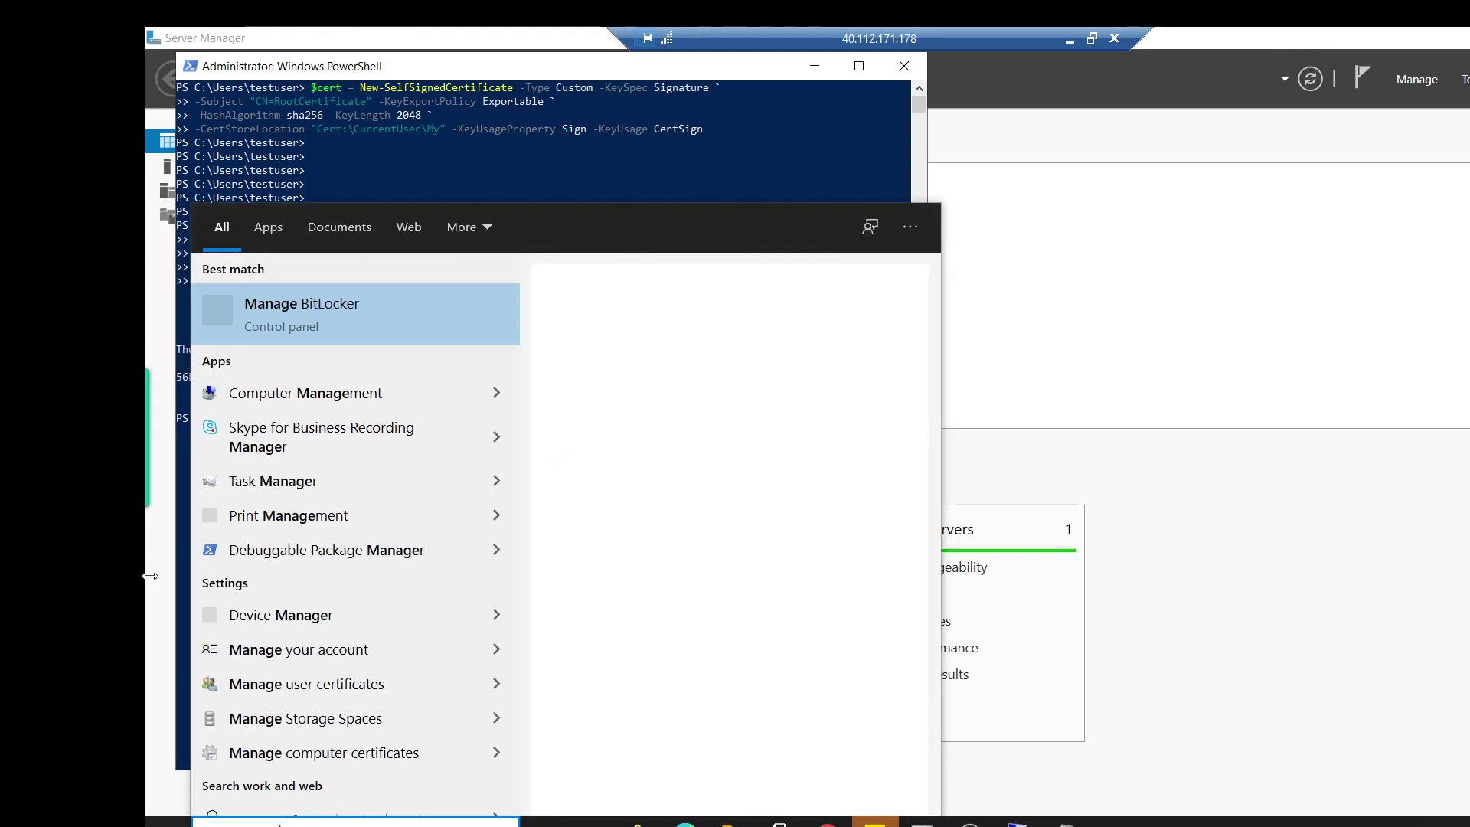
type(" user")
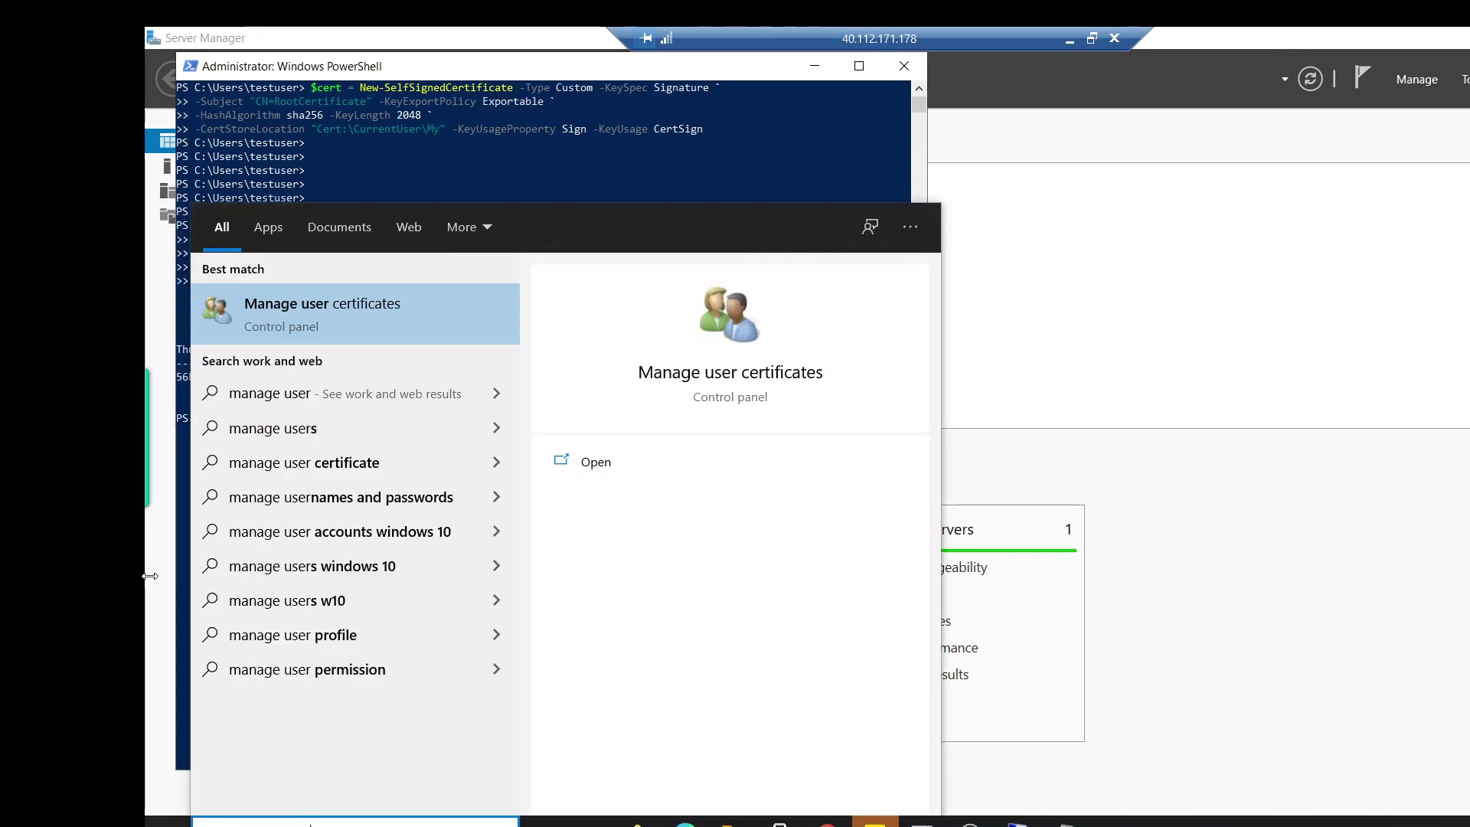
Open the user certificate manager and list the Personal store's certificates.
key("Escape")
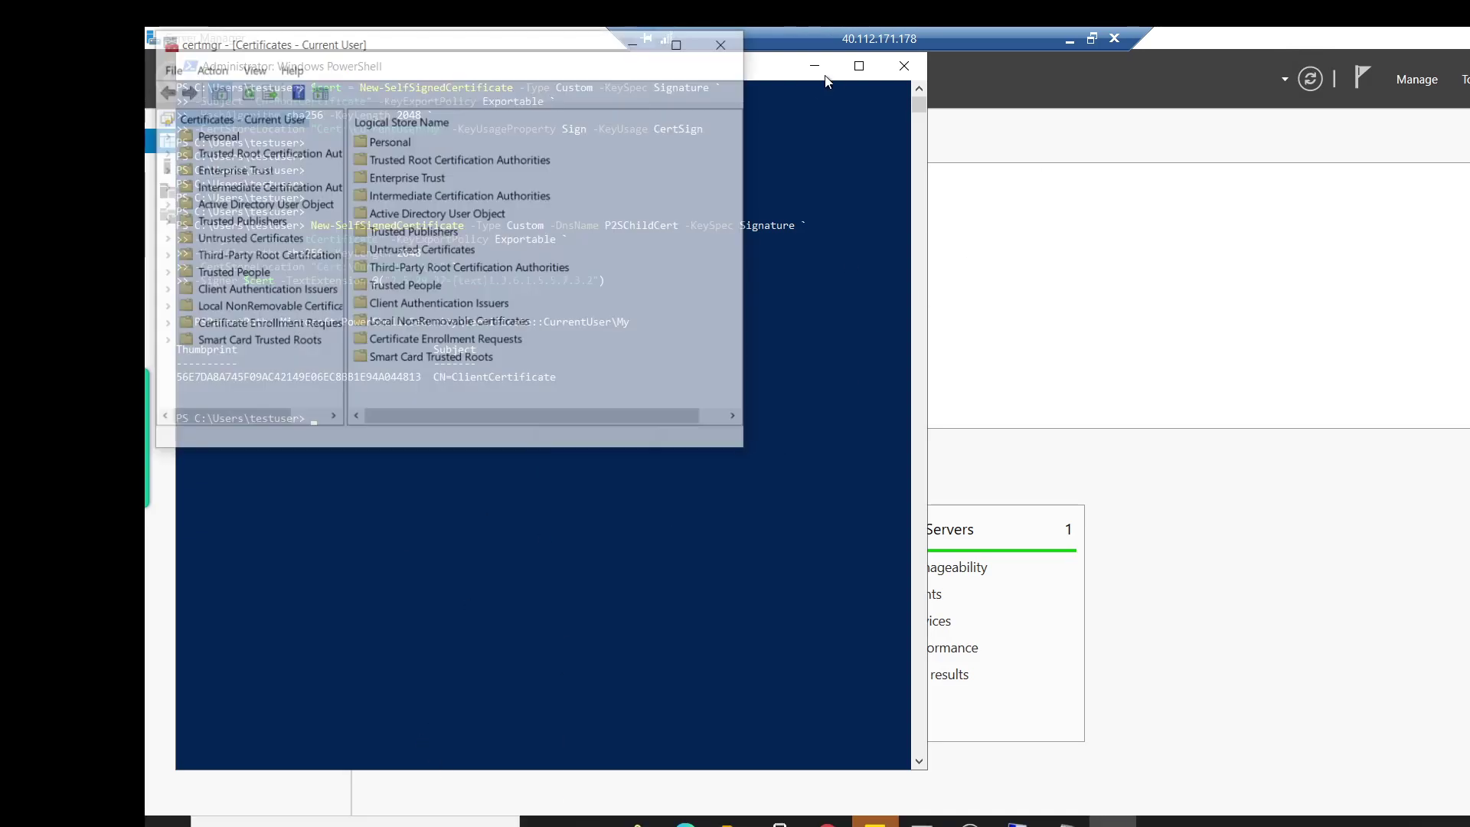
left_click(186, 134)
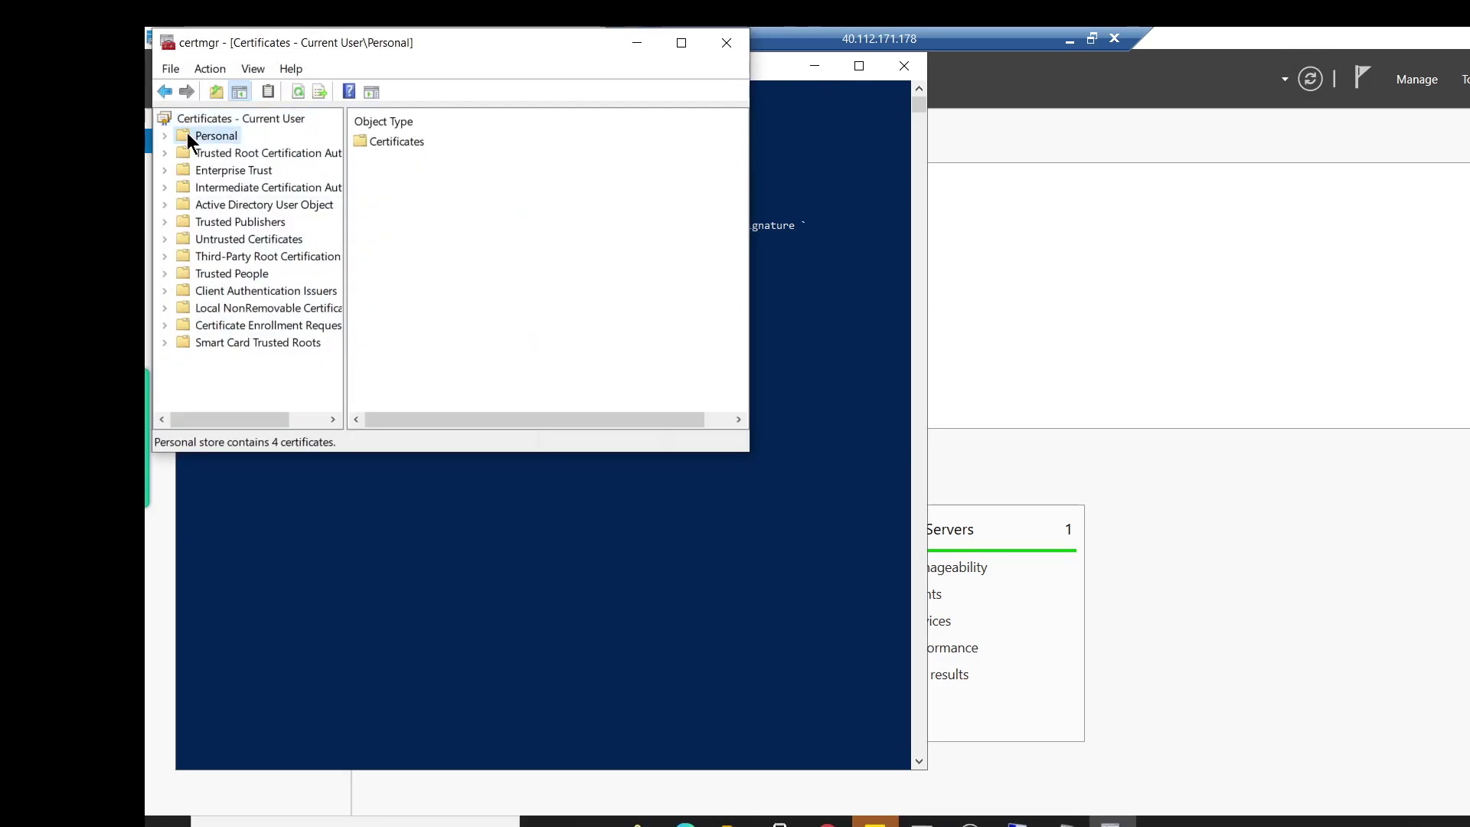
double_click(374, 145)
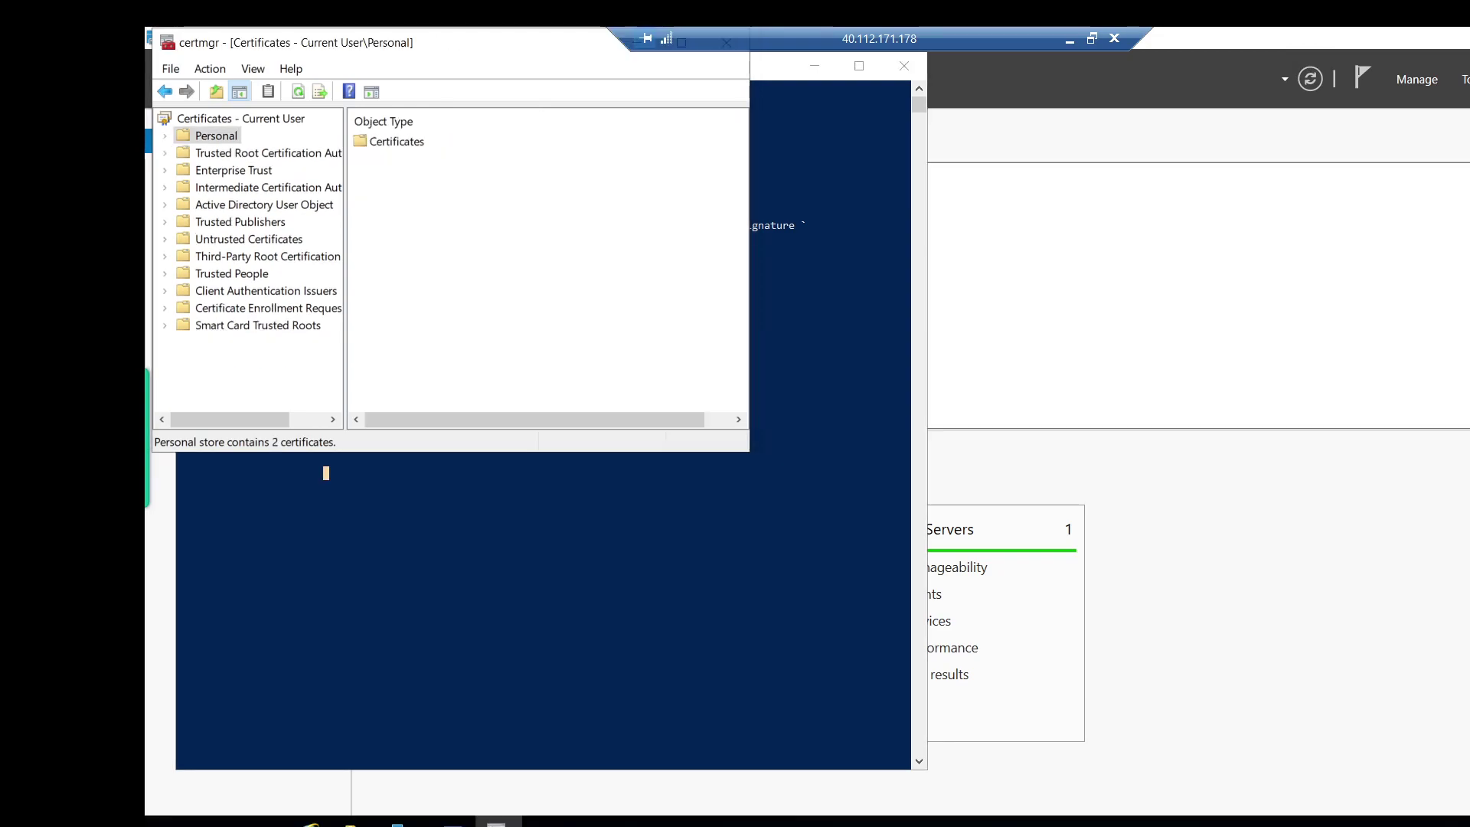
left_click(165, 138)
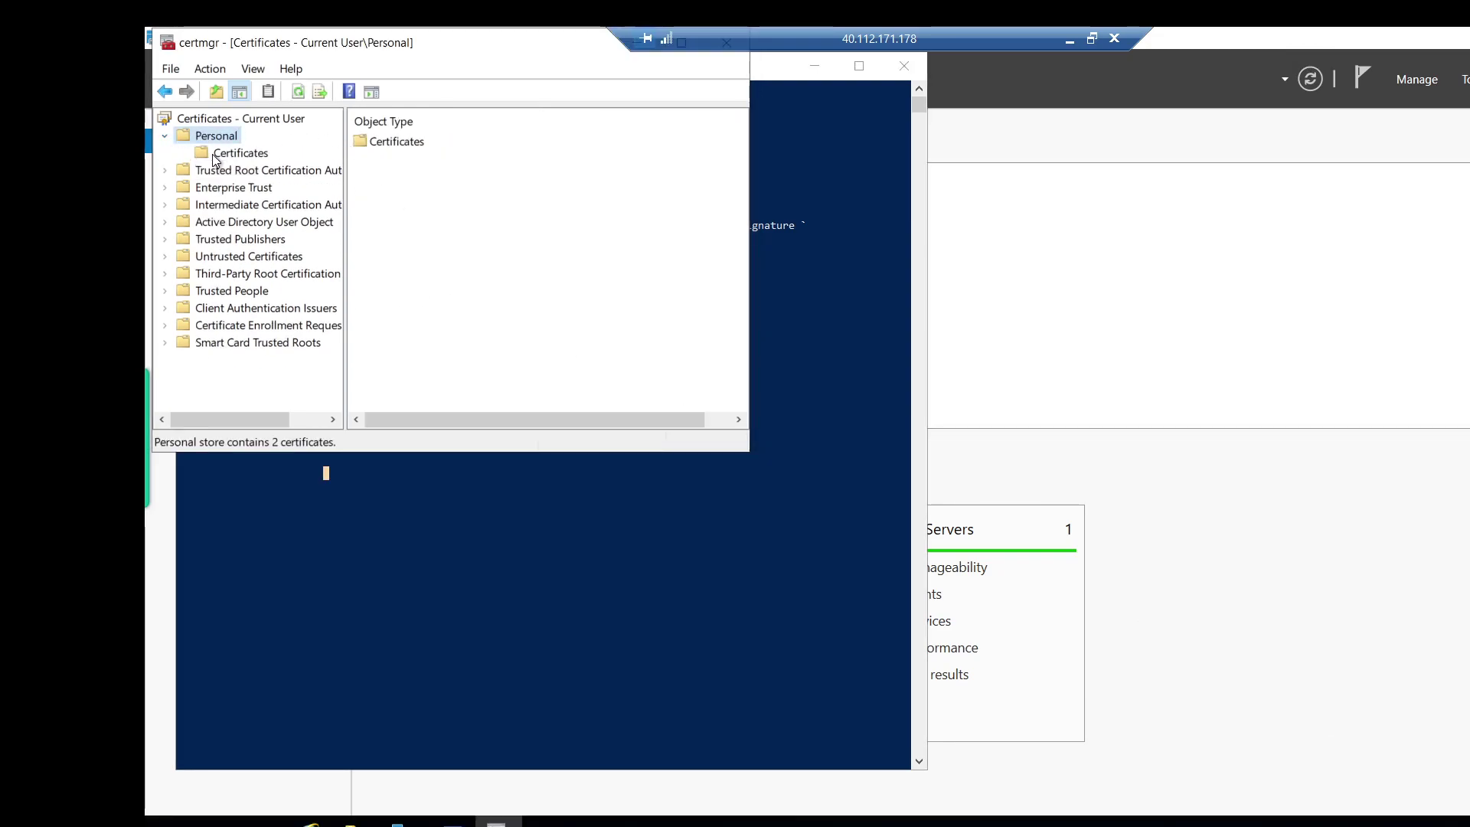
left_click(240, 152)
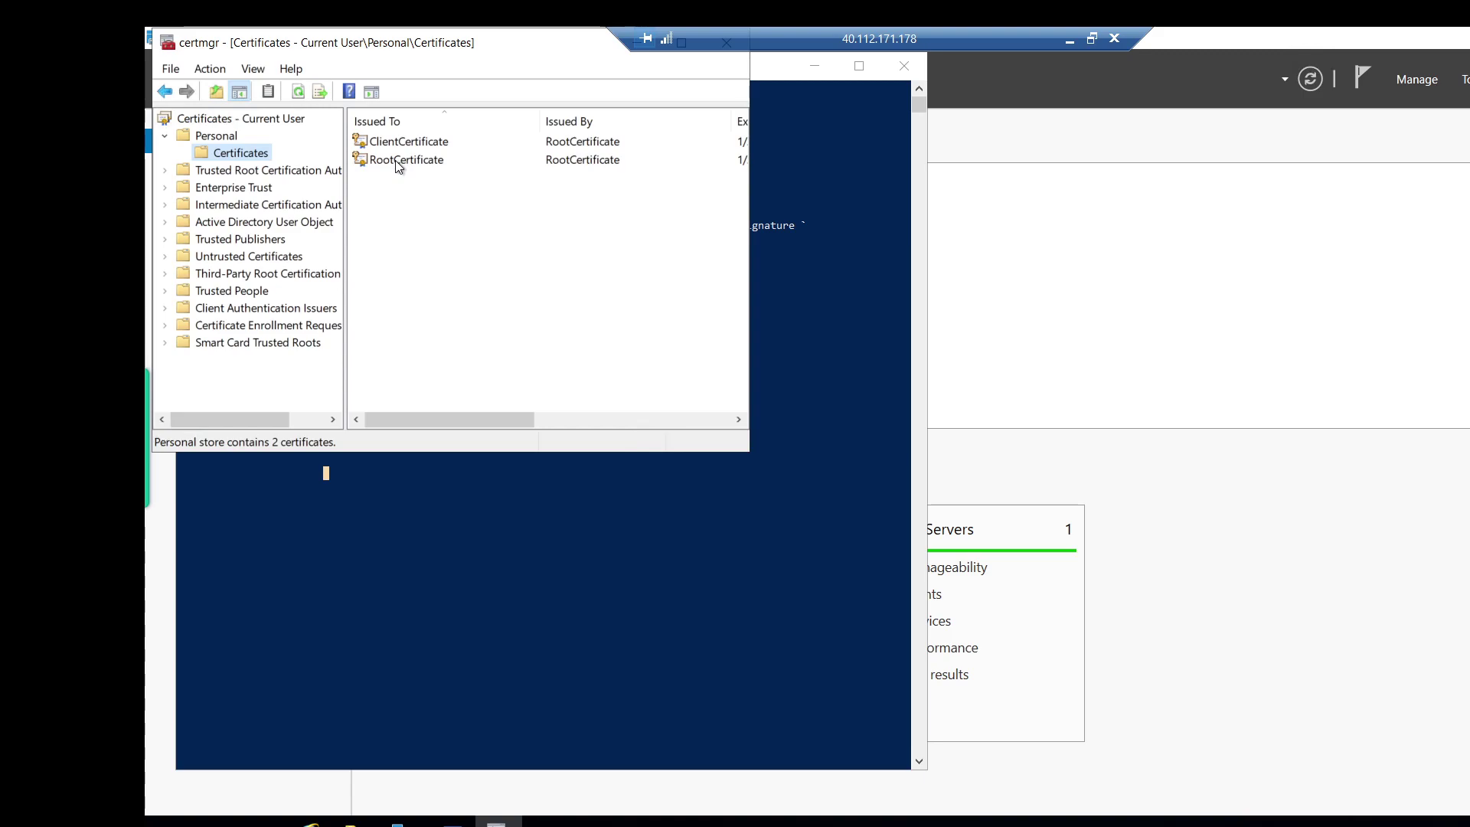
Check RootCertificate's details, then choose All Tasks > Export for it.
right_click(396, 164)
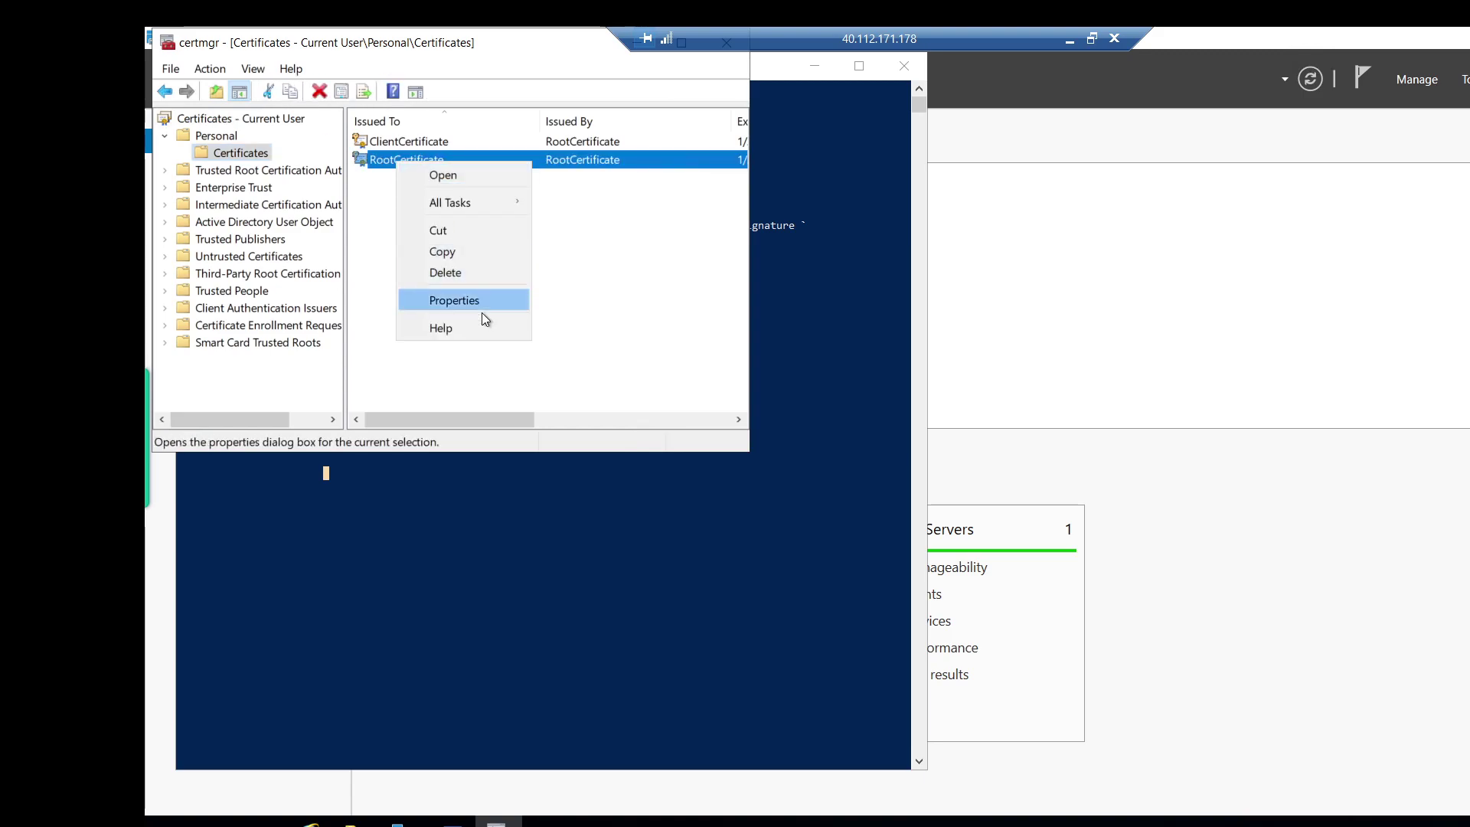
left_click(568, 277)
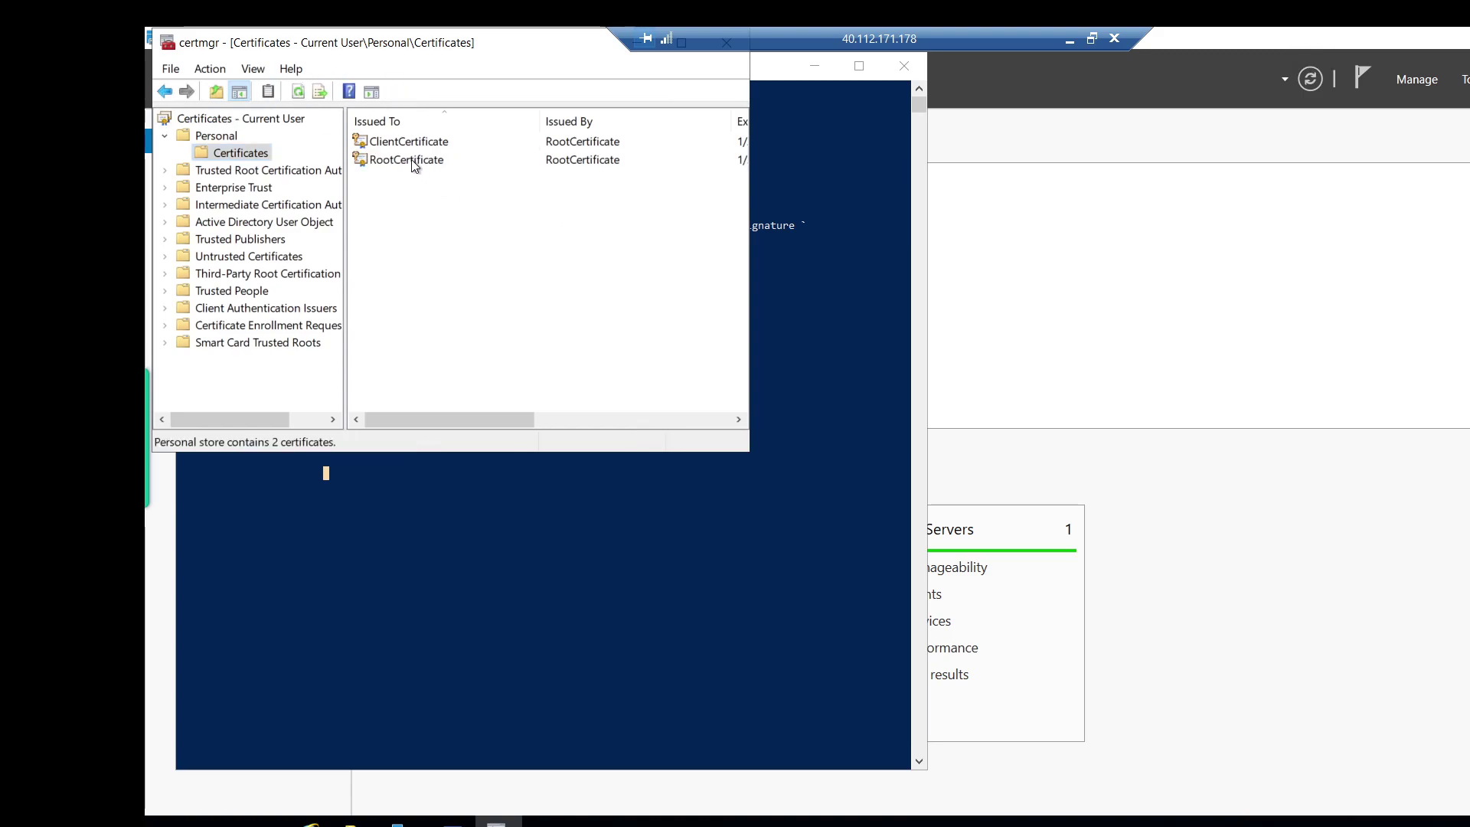
double_click(411, 159)
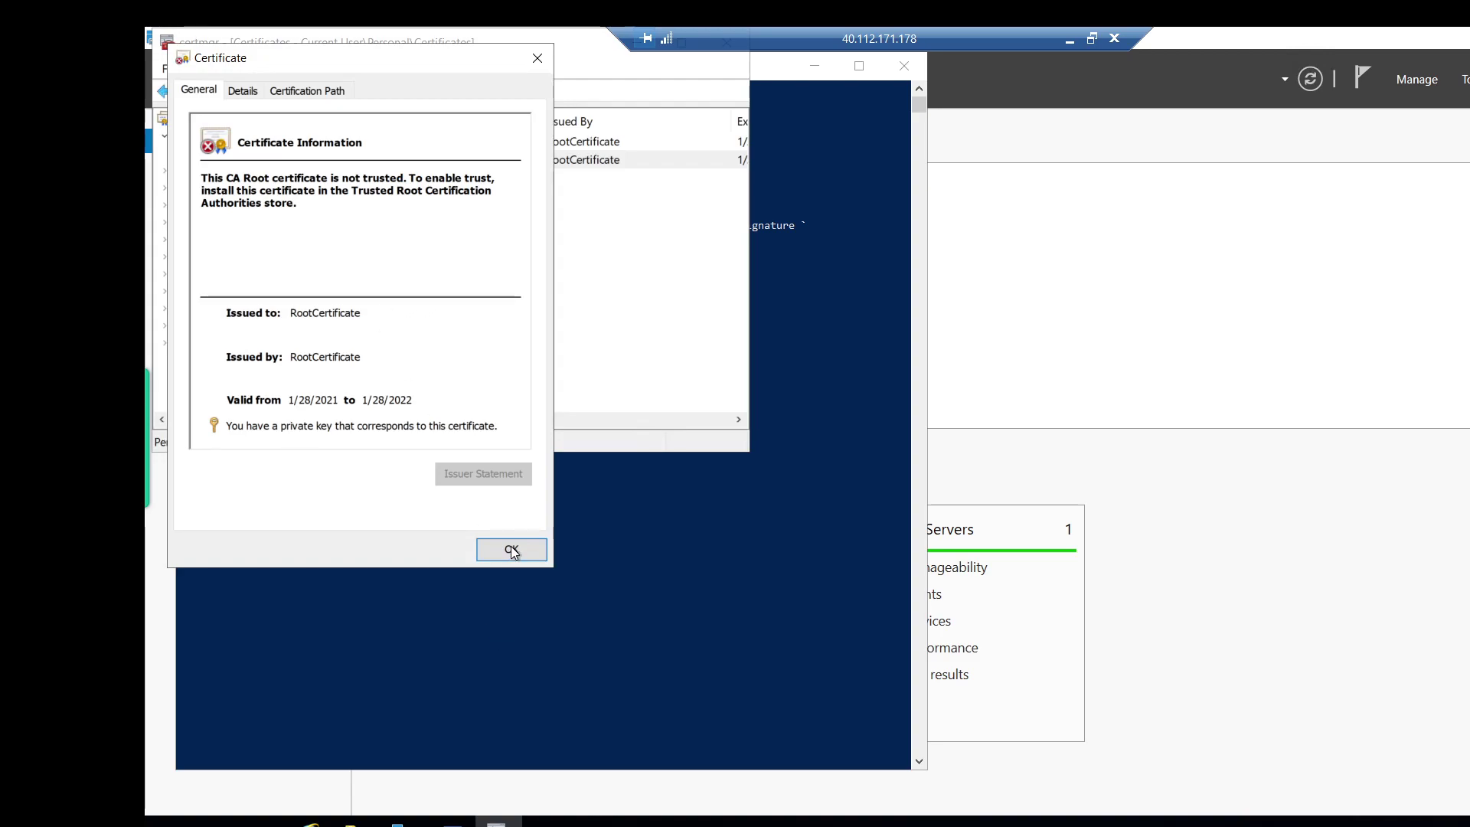
left_click(510, 549)
right_click(439, 169)
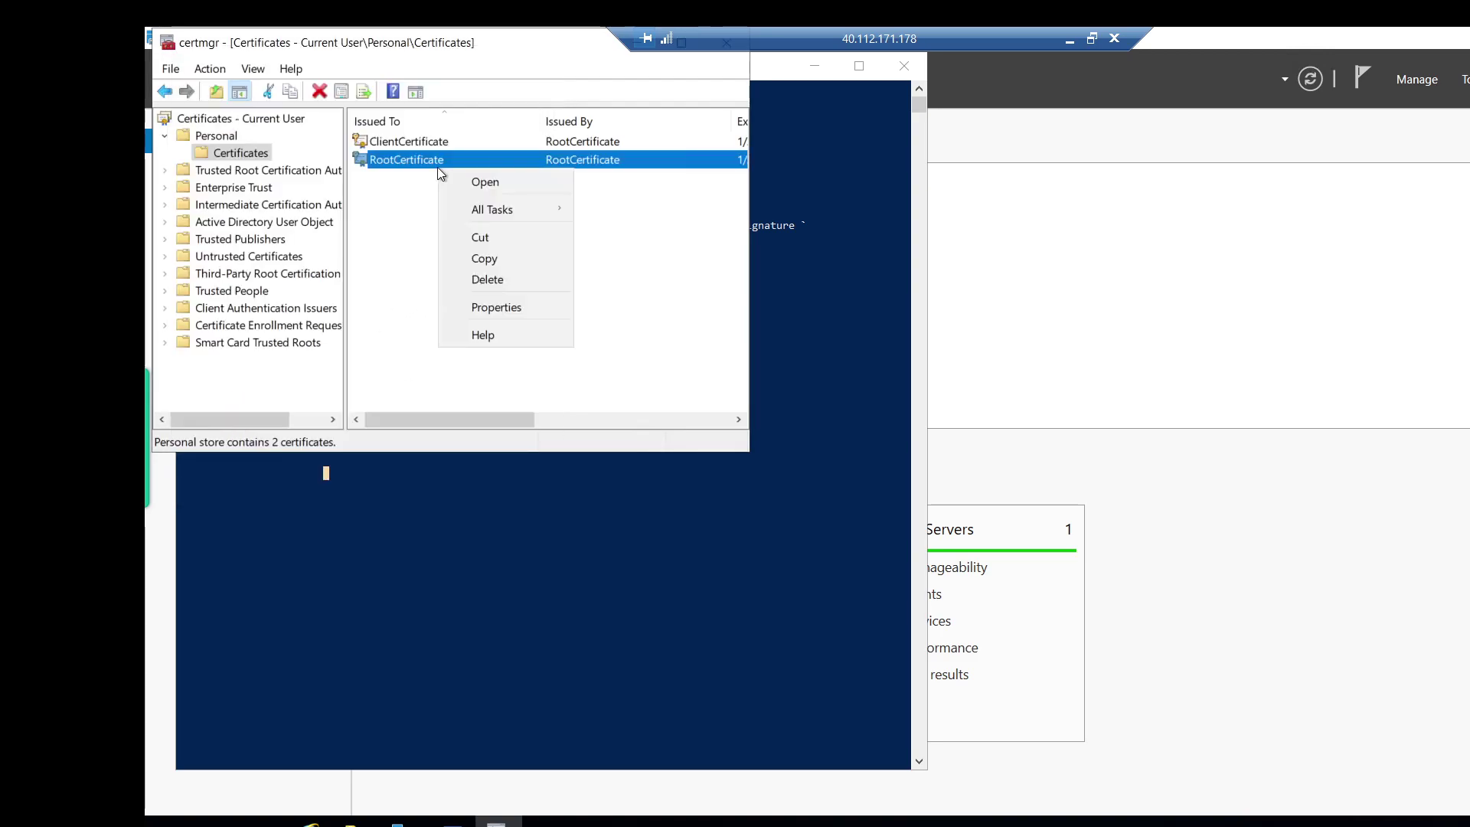
mouse_move(481, 211)
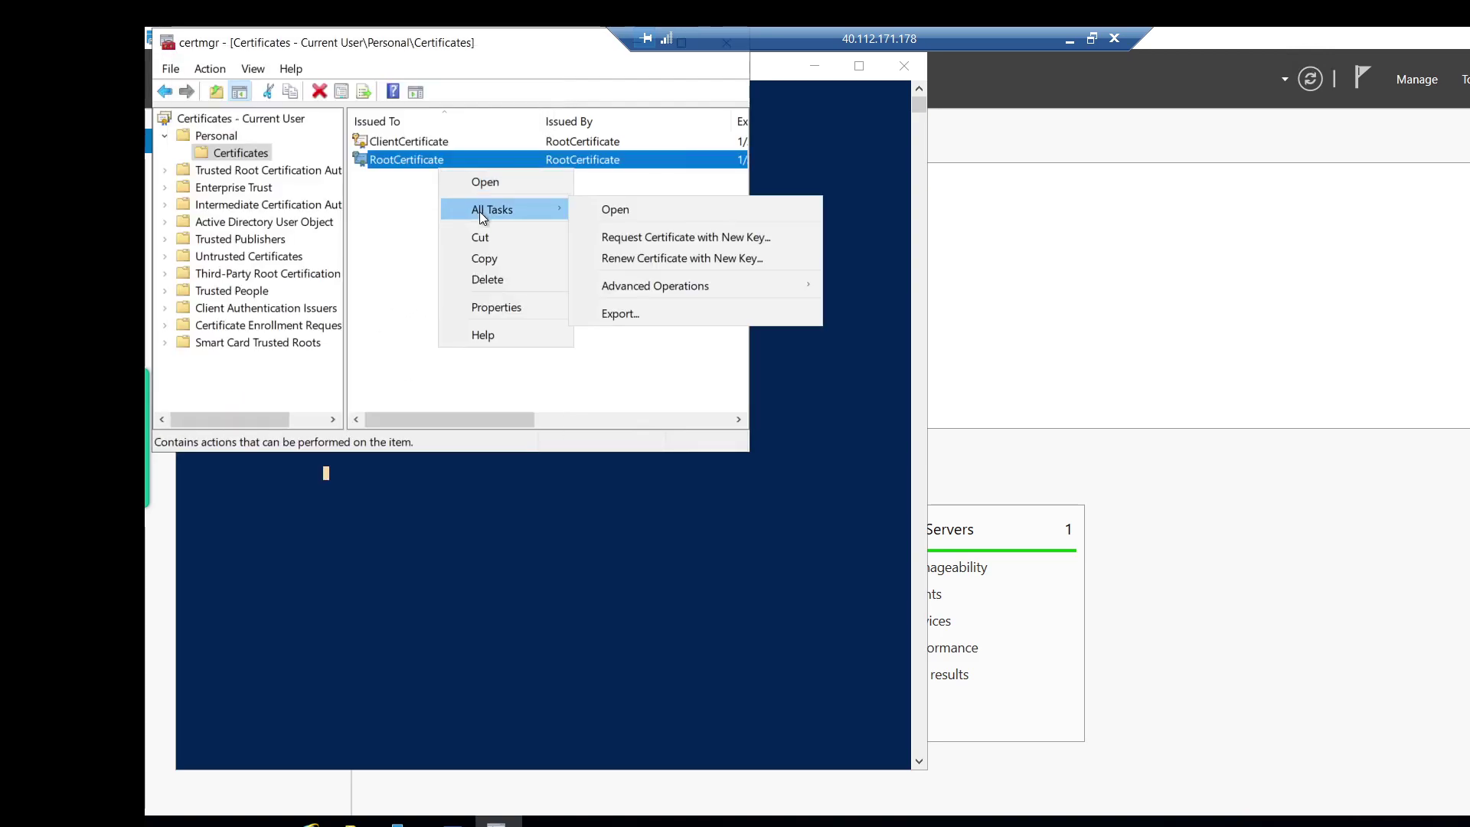
left_click(655, 315)
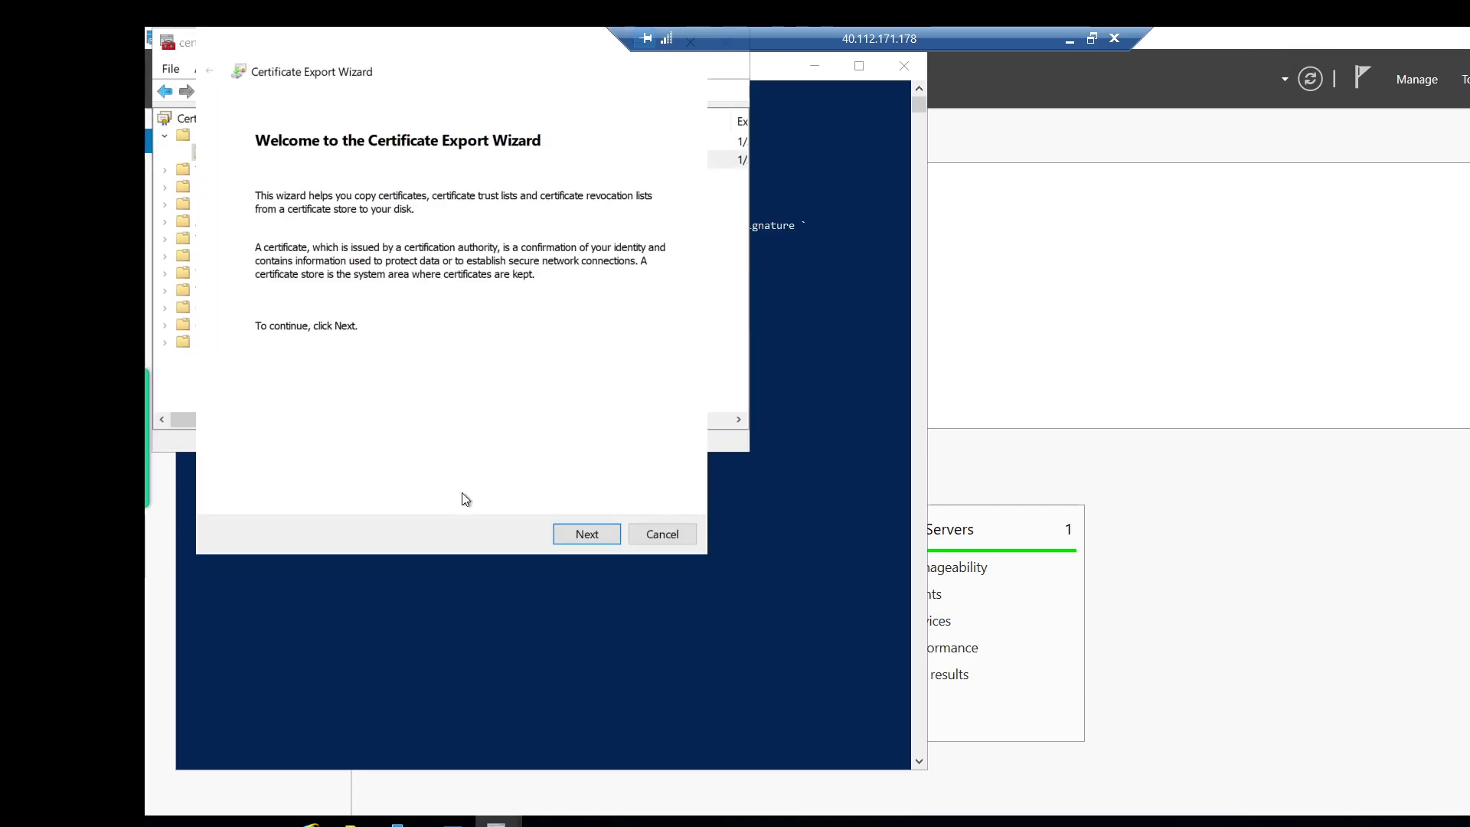
Export without the private key in Base-64 encoded X.509 (.CER) format.
left_click(602, 533)
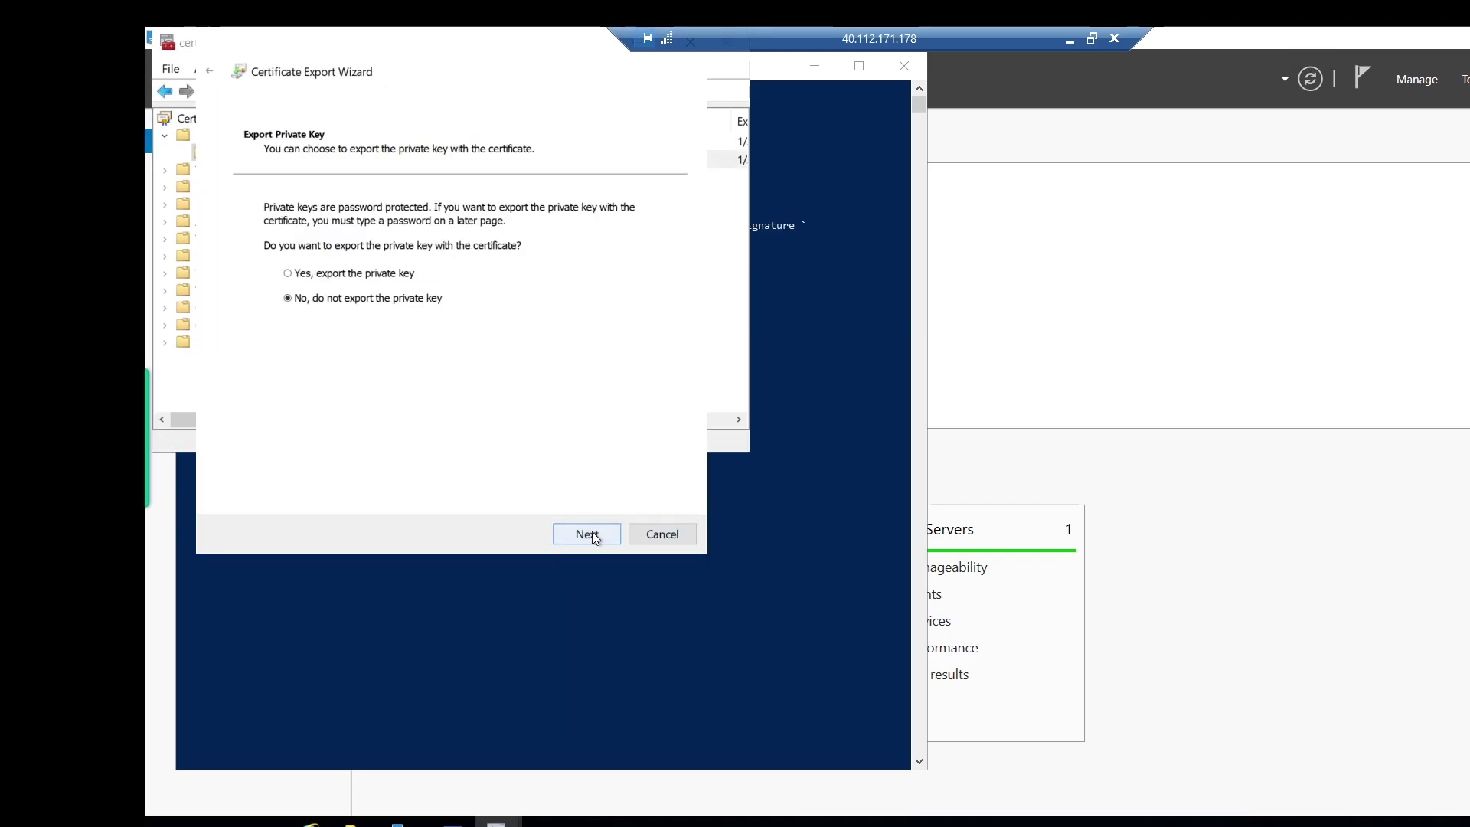
left_click(591, 532)
left_click(362, 260)
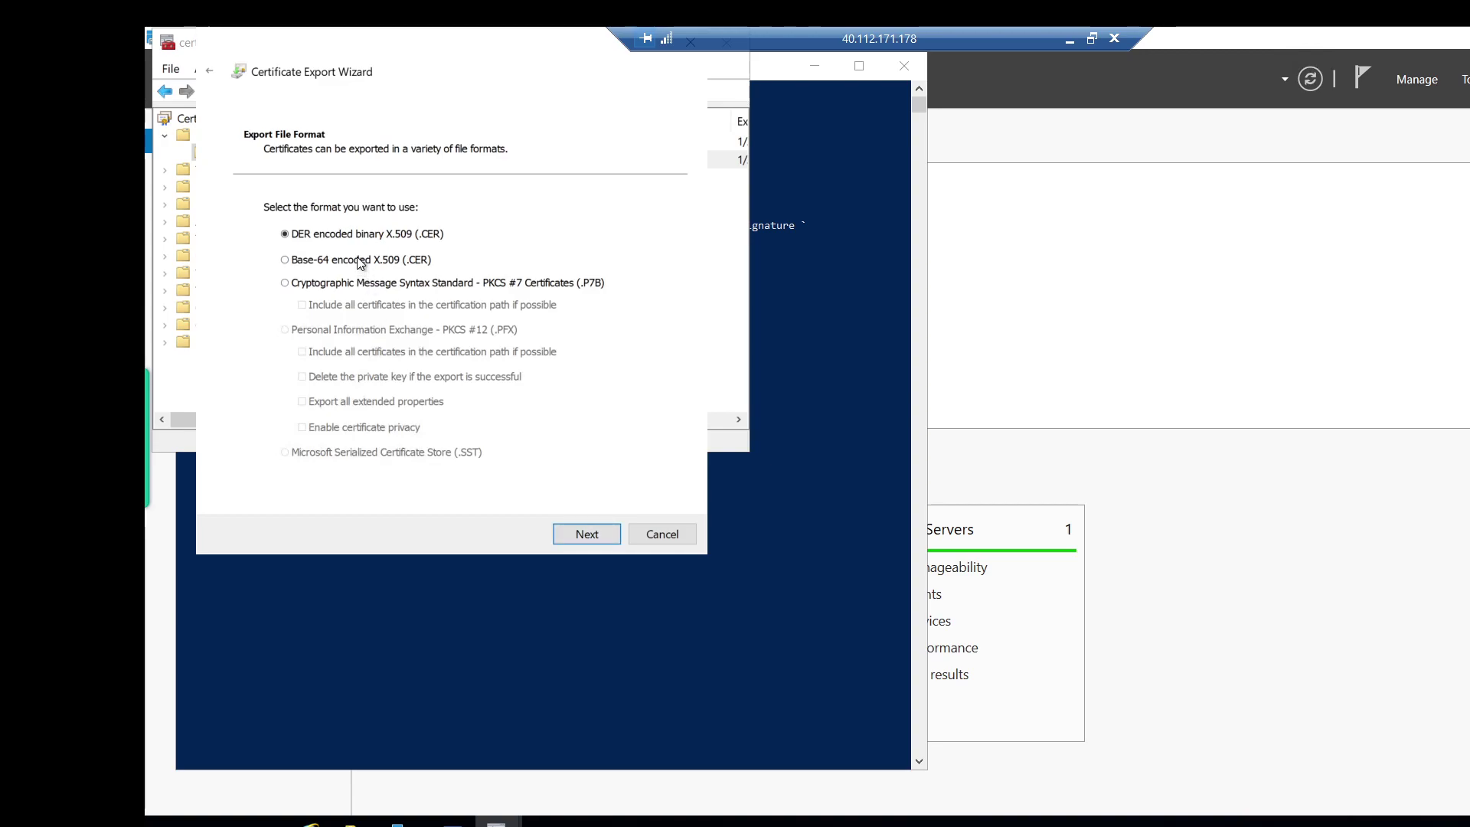
left_click(584, 534)
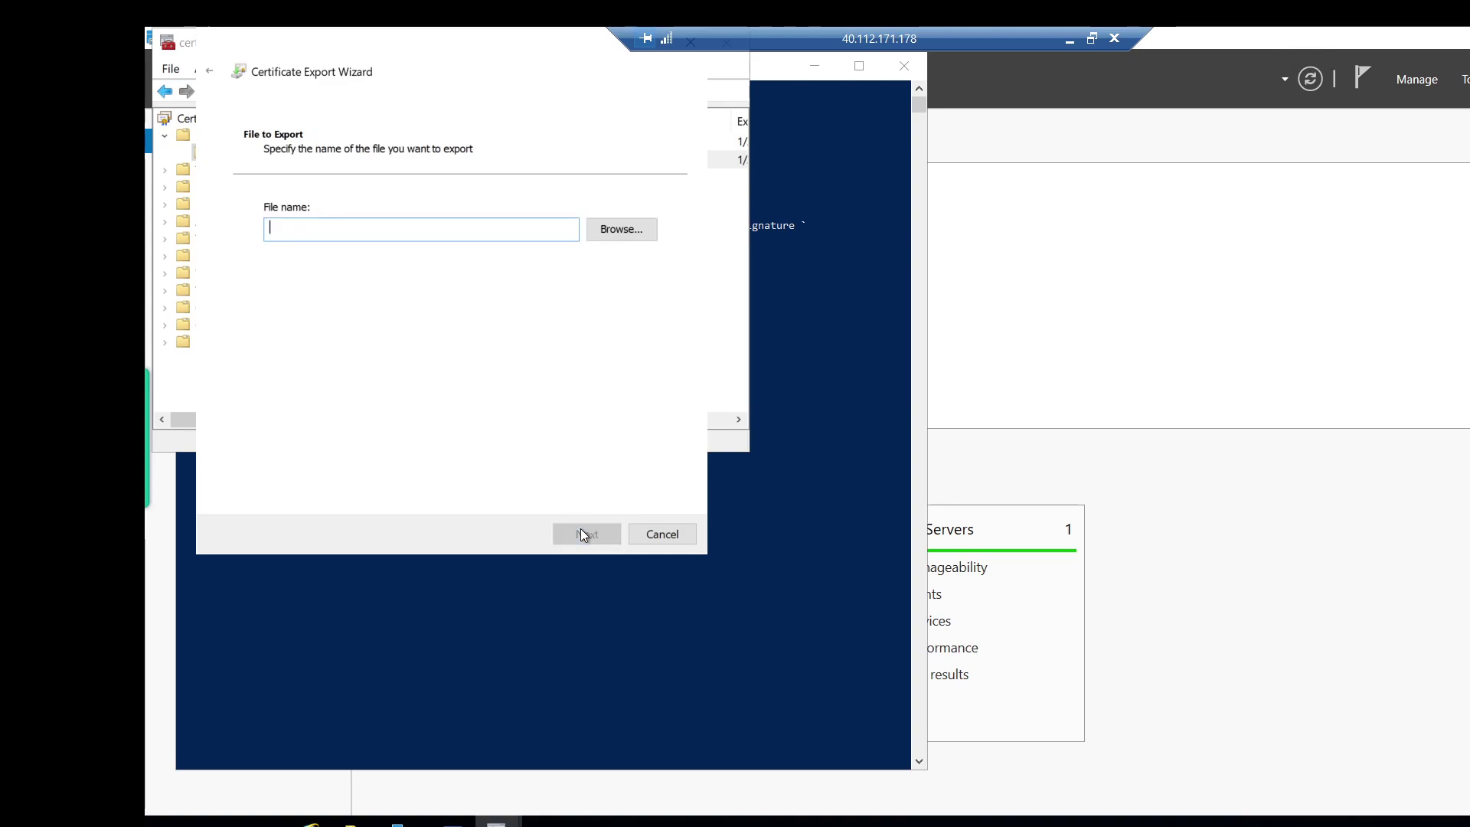
Save the export as rootcert on the Desktop and finish the wizard.
left_click(605, 228)
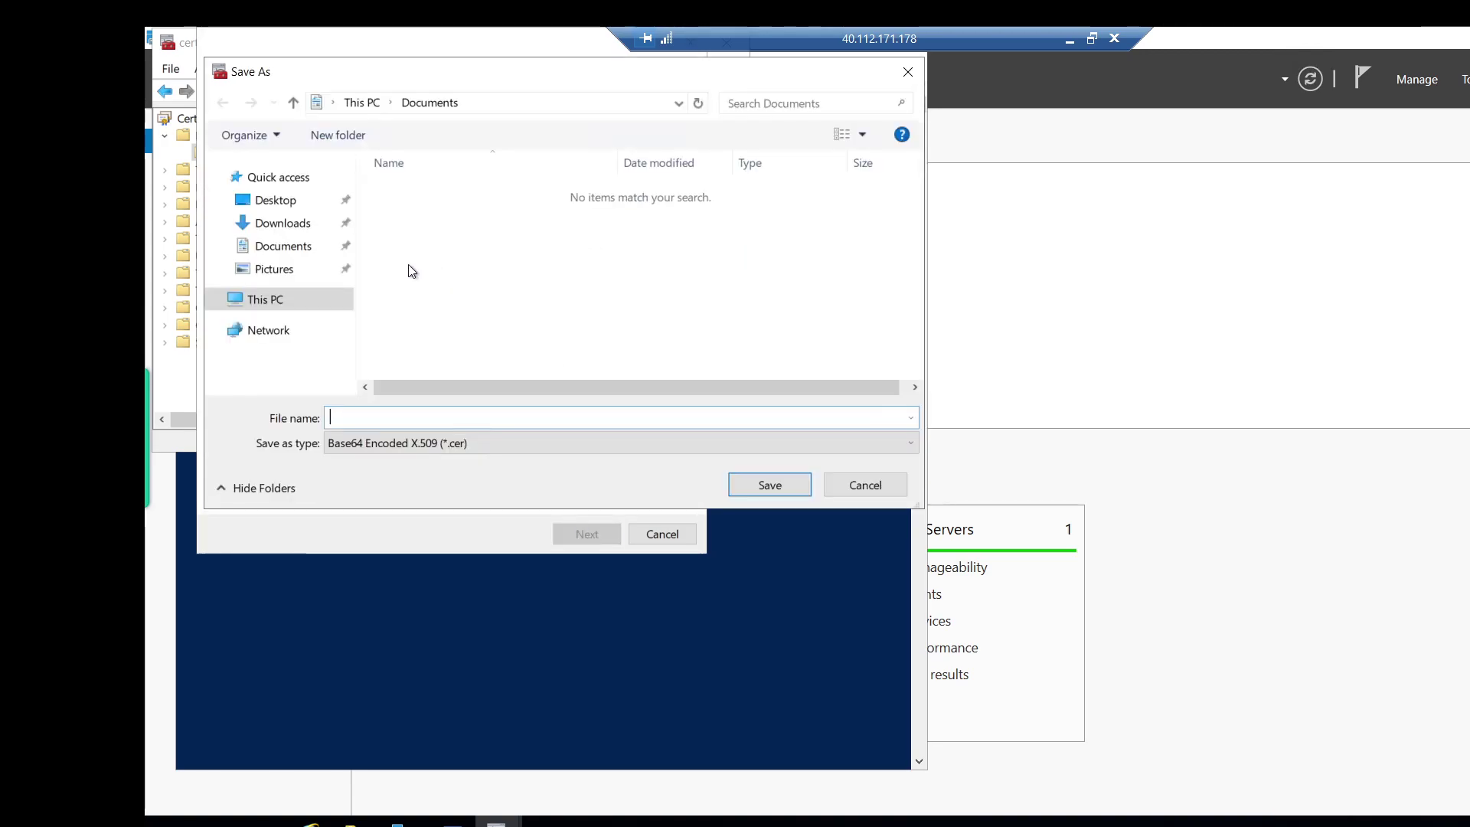
left_click(291, 201)
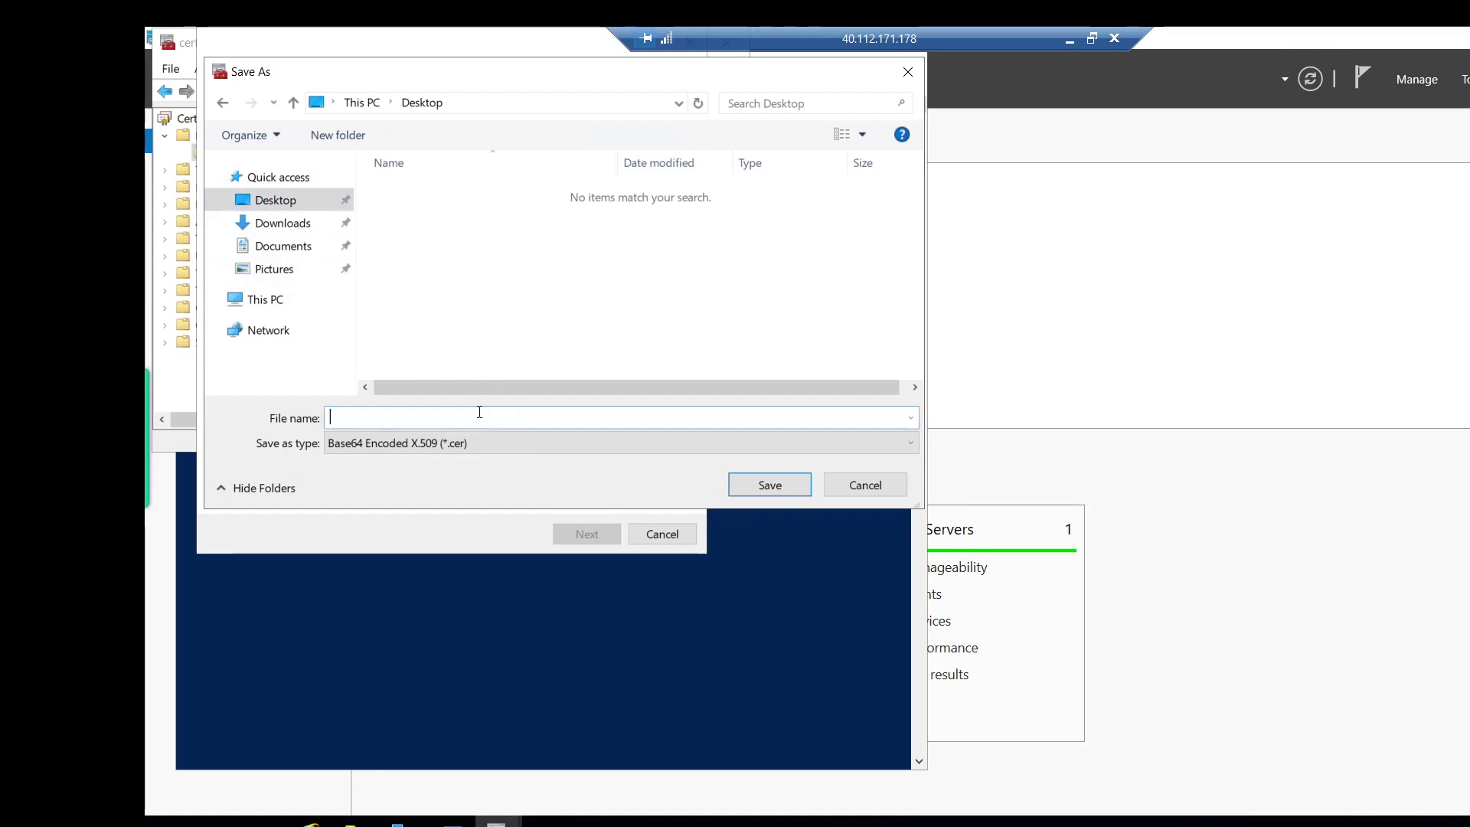
type("ootcert")
left_click(782, 492)
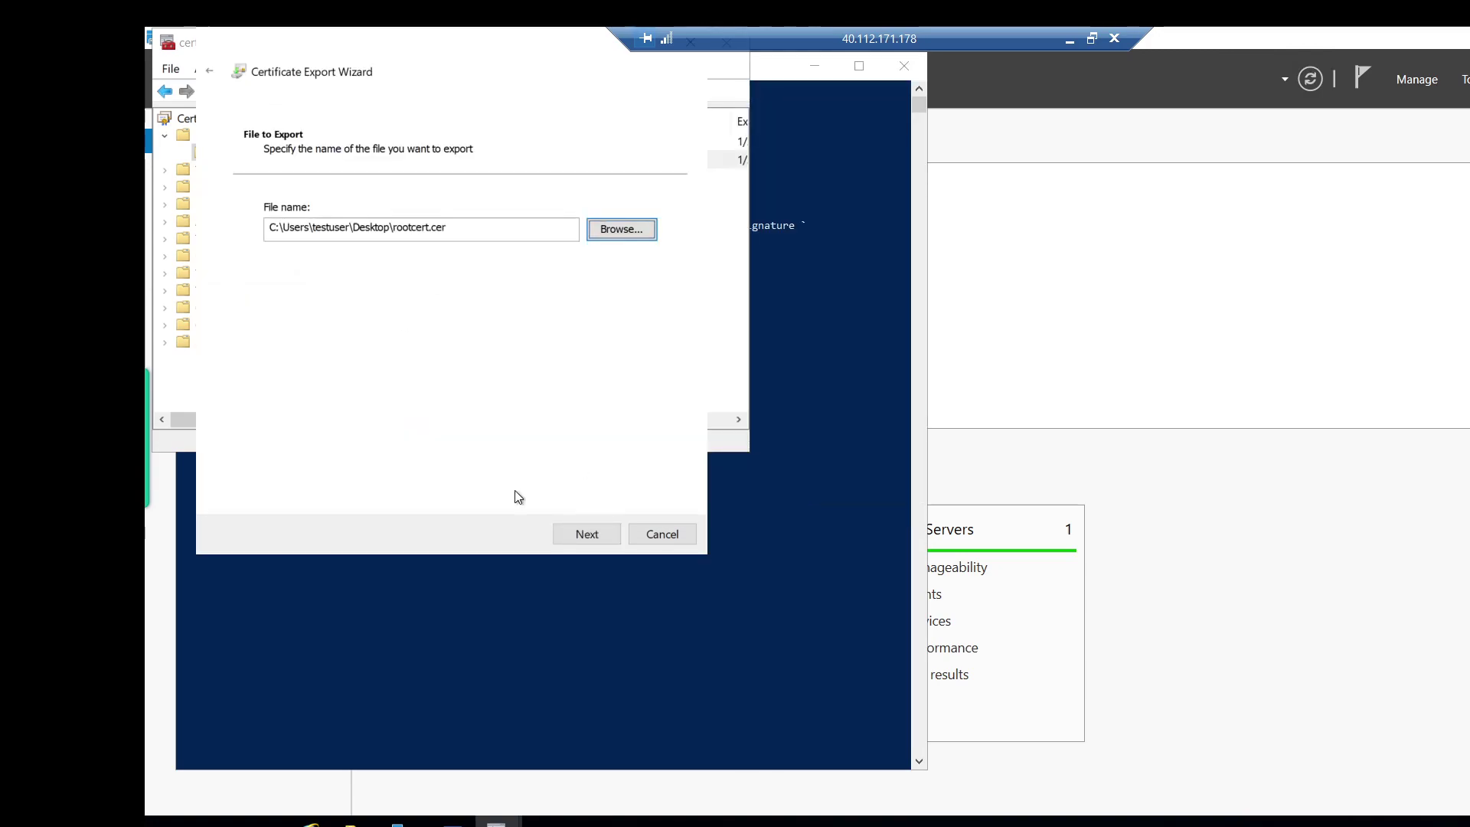
left_click(589, 539)
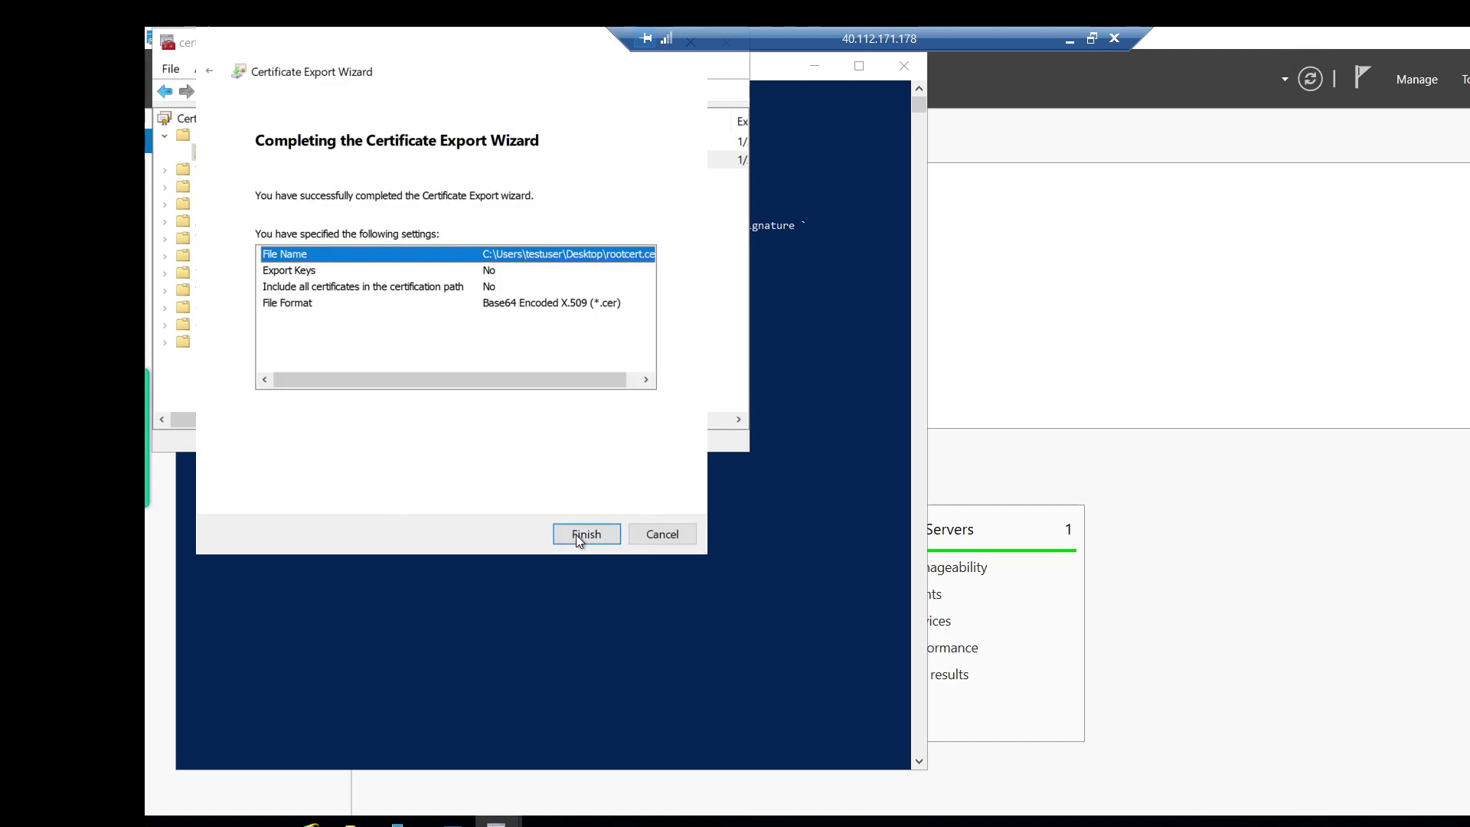
left_click(591, 535)
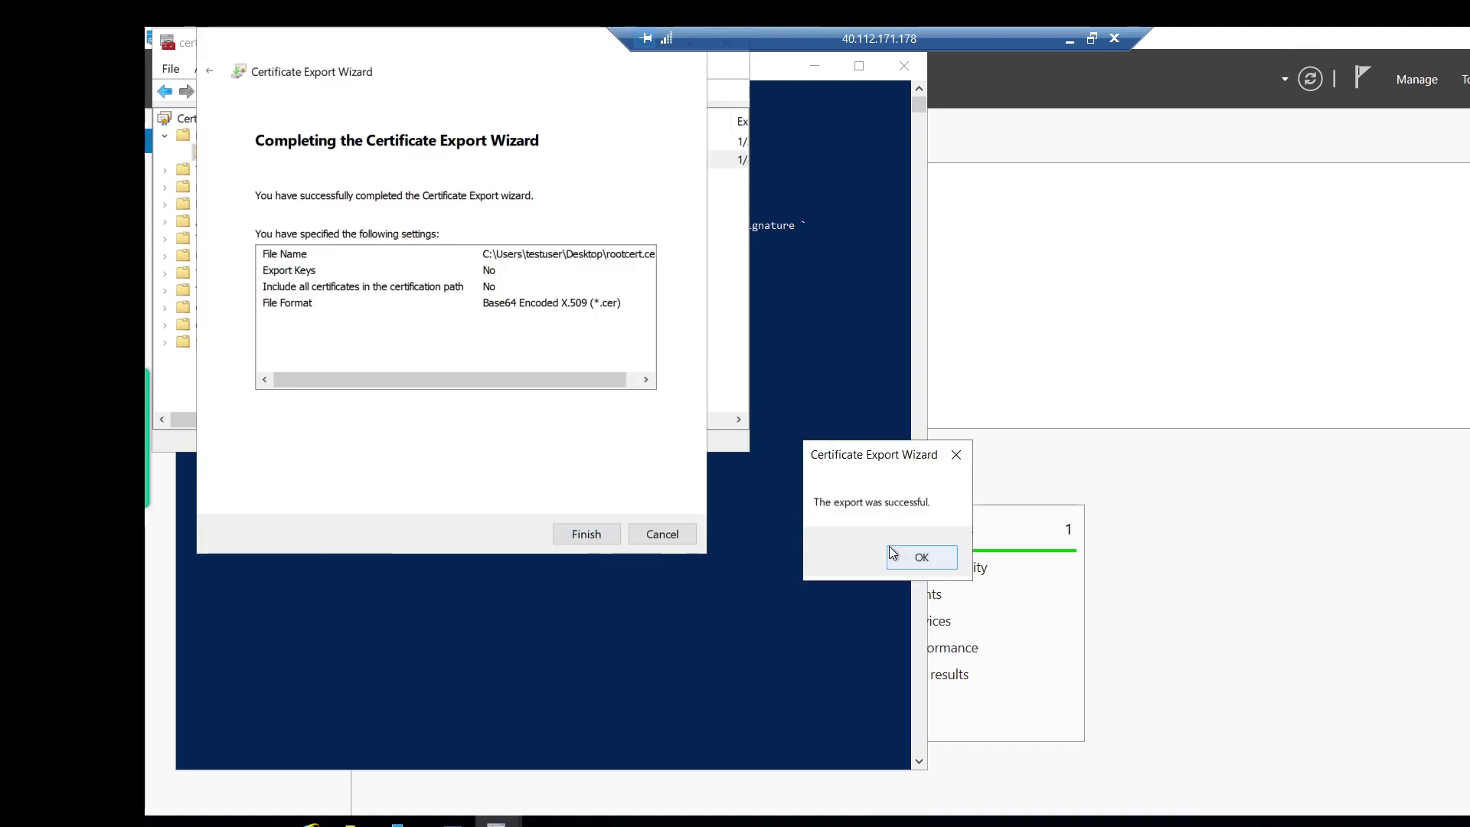
left_click(922, 558)
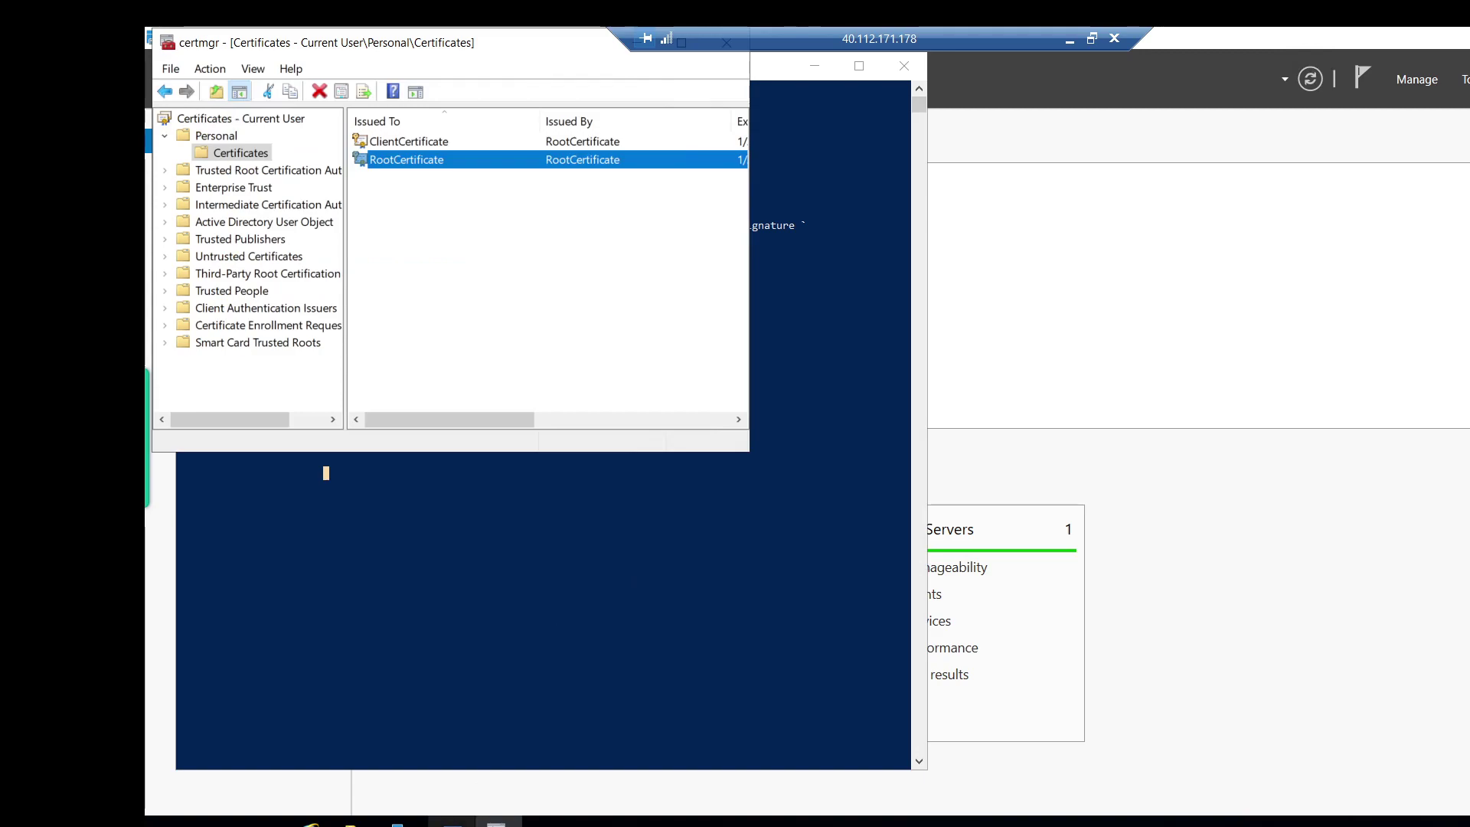
Open the rootcert file from File Explorer in Notepad.
left_click(628, 576)
key("super+e")
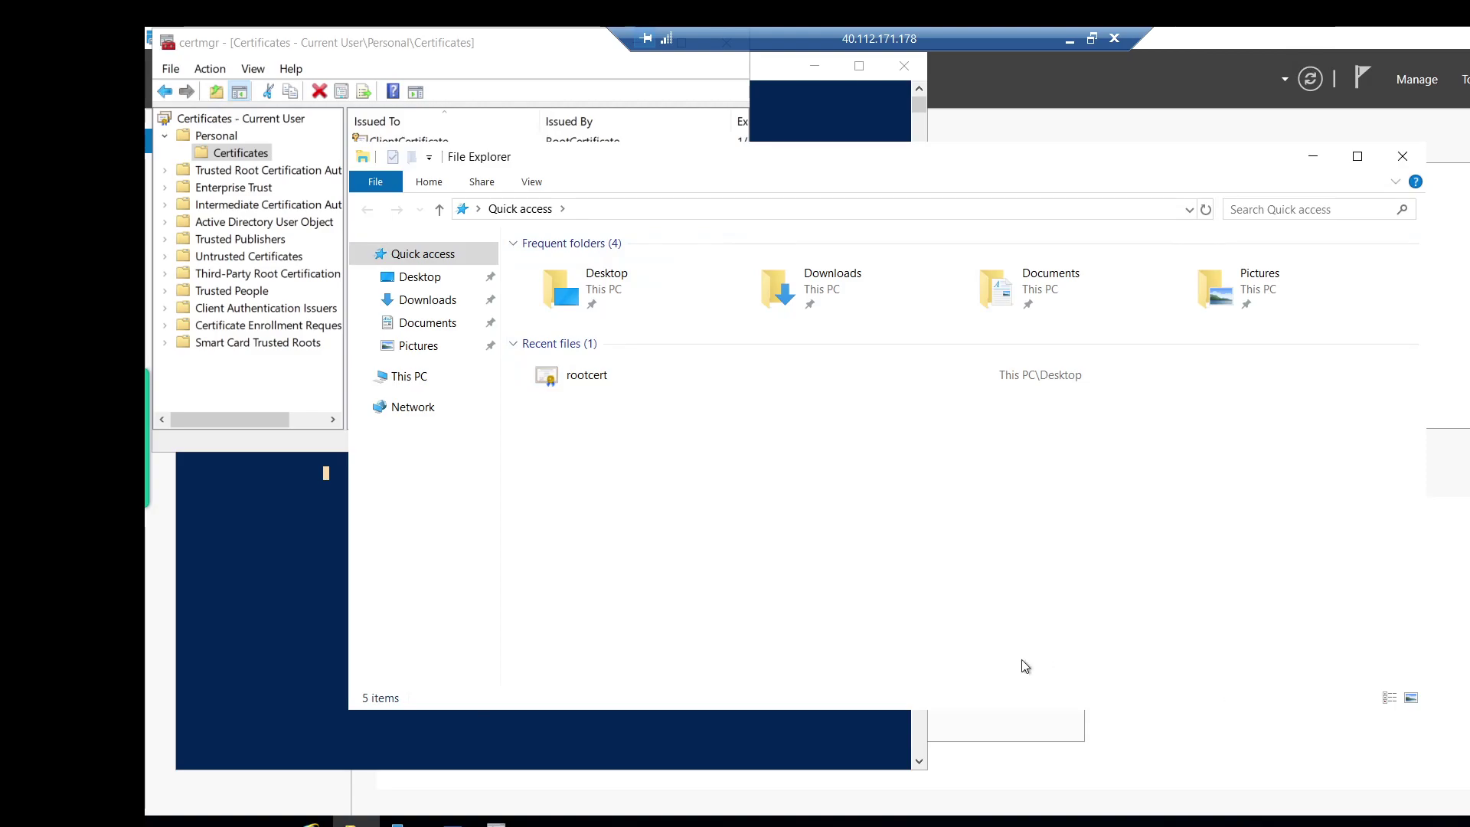
right_click(576, 380)
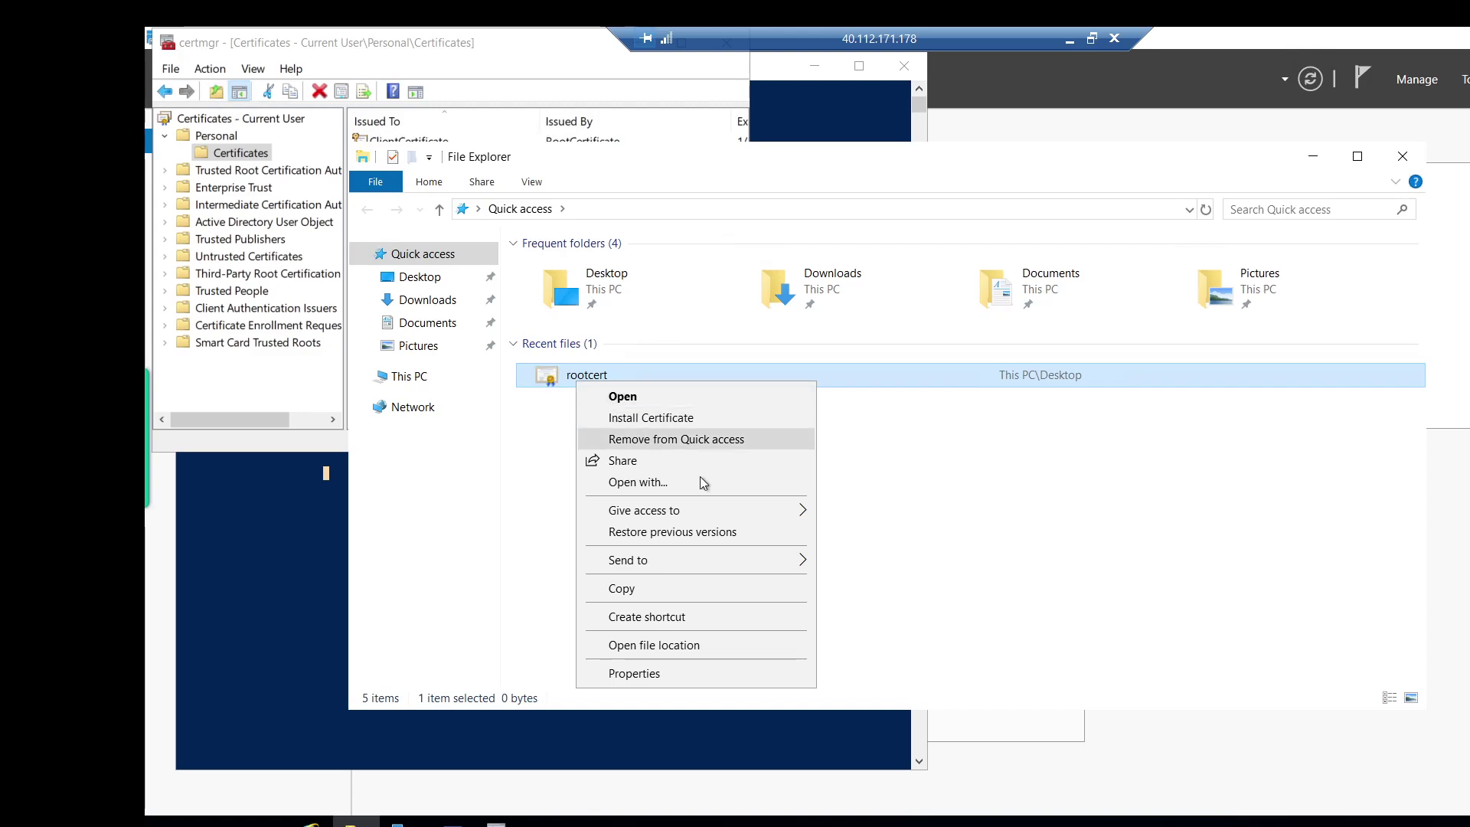
left_click(711, 483)
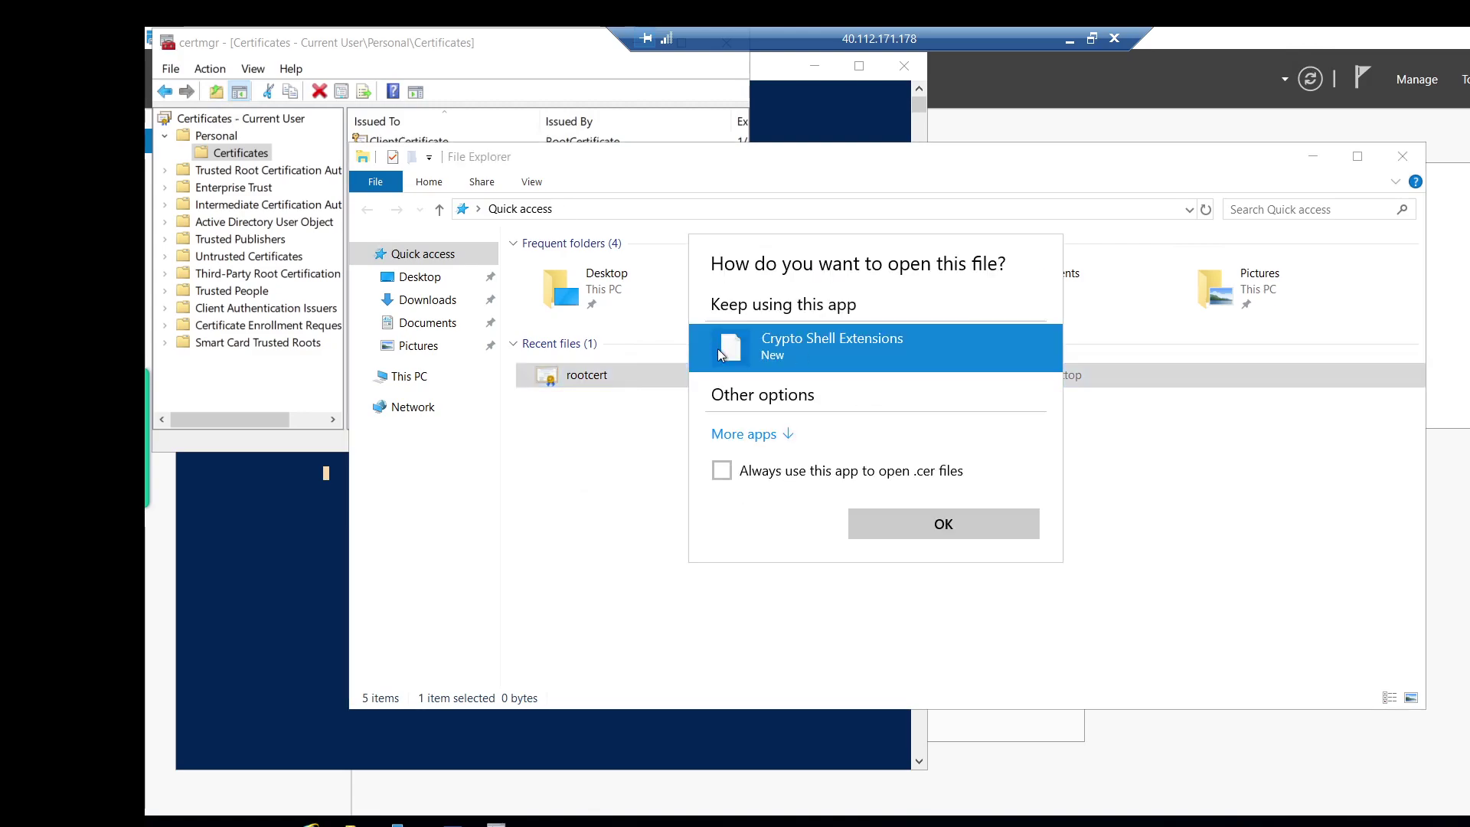
left_click(778, 437)
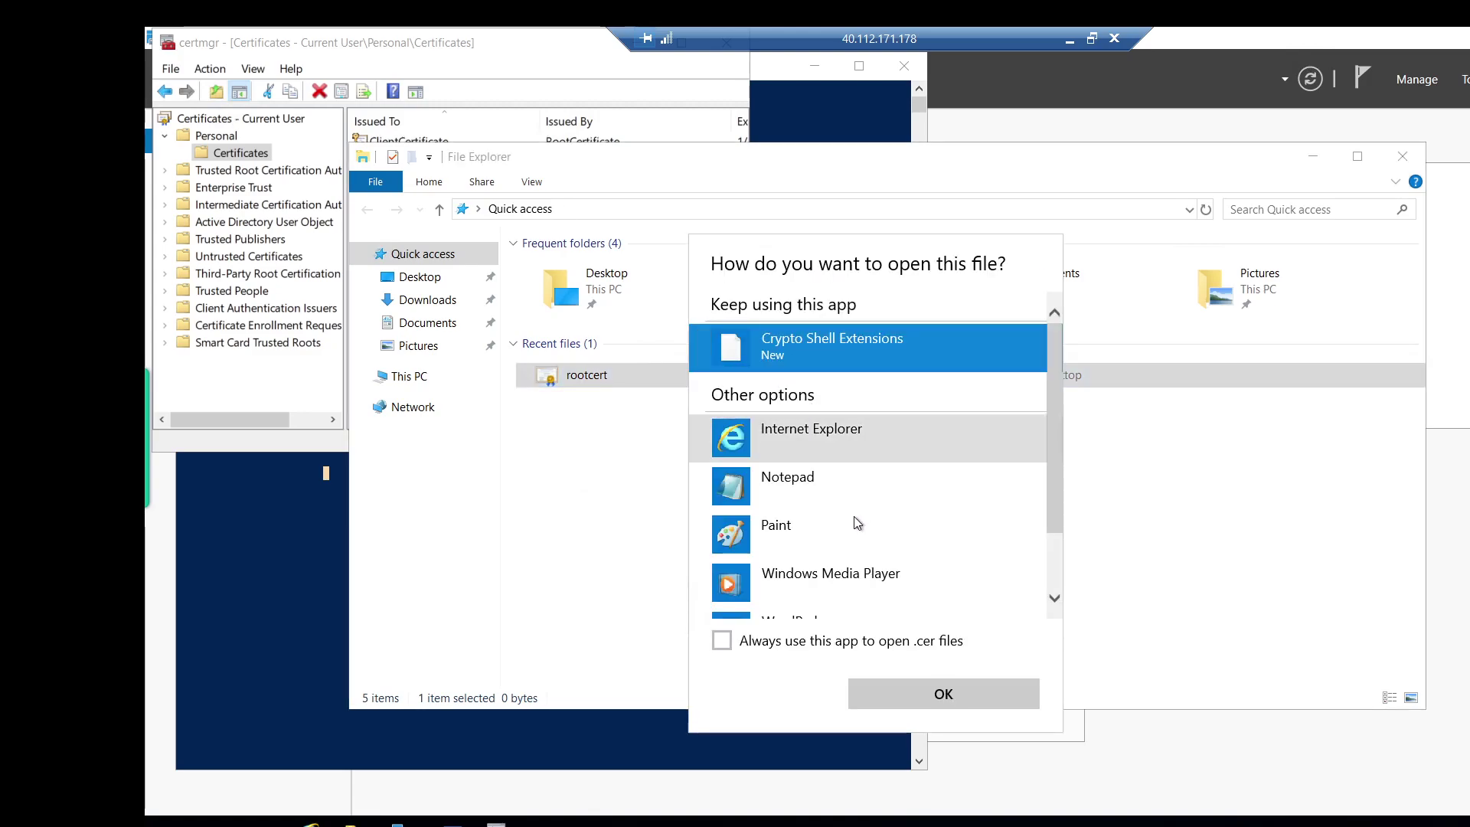
left_click(821, 490)
left_click(953, 690)
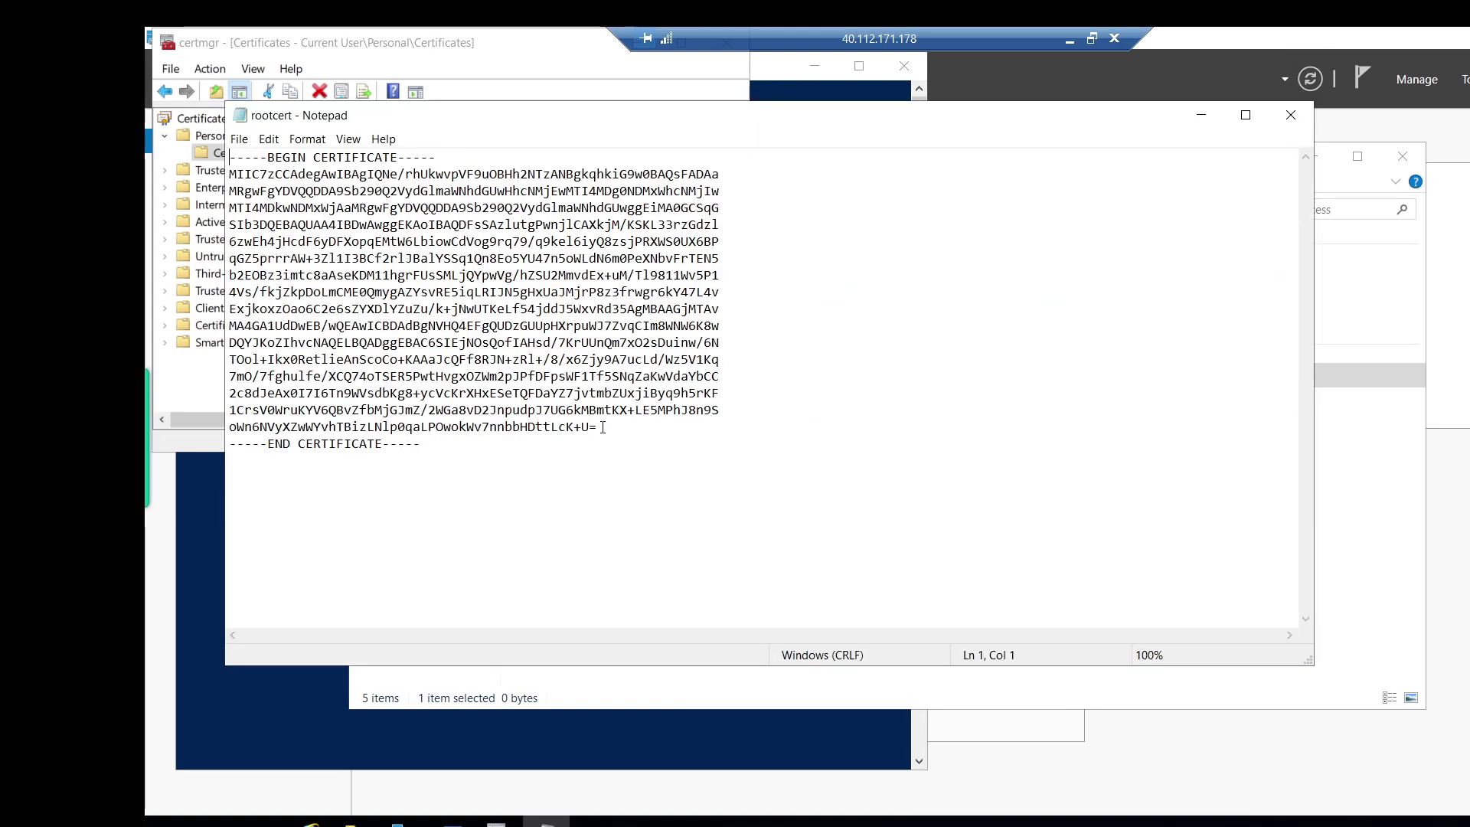
Copy the certificate's Base-64 body text and return to Server Manager.
left_click_drag(593, 427, 231, 178)
right_click(254, 214)
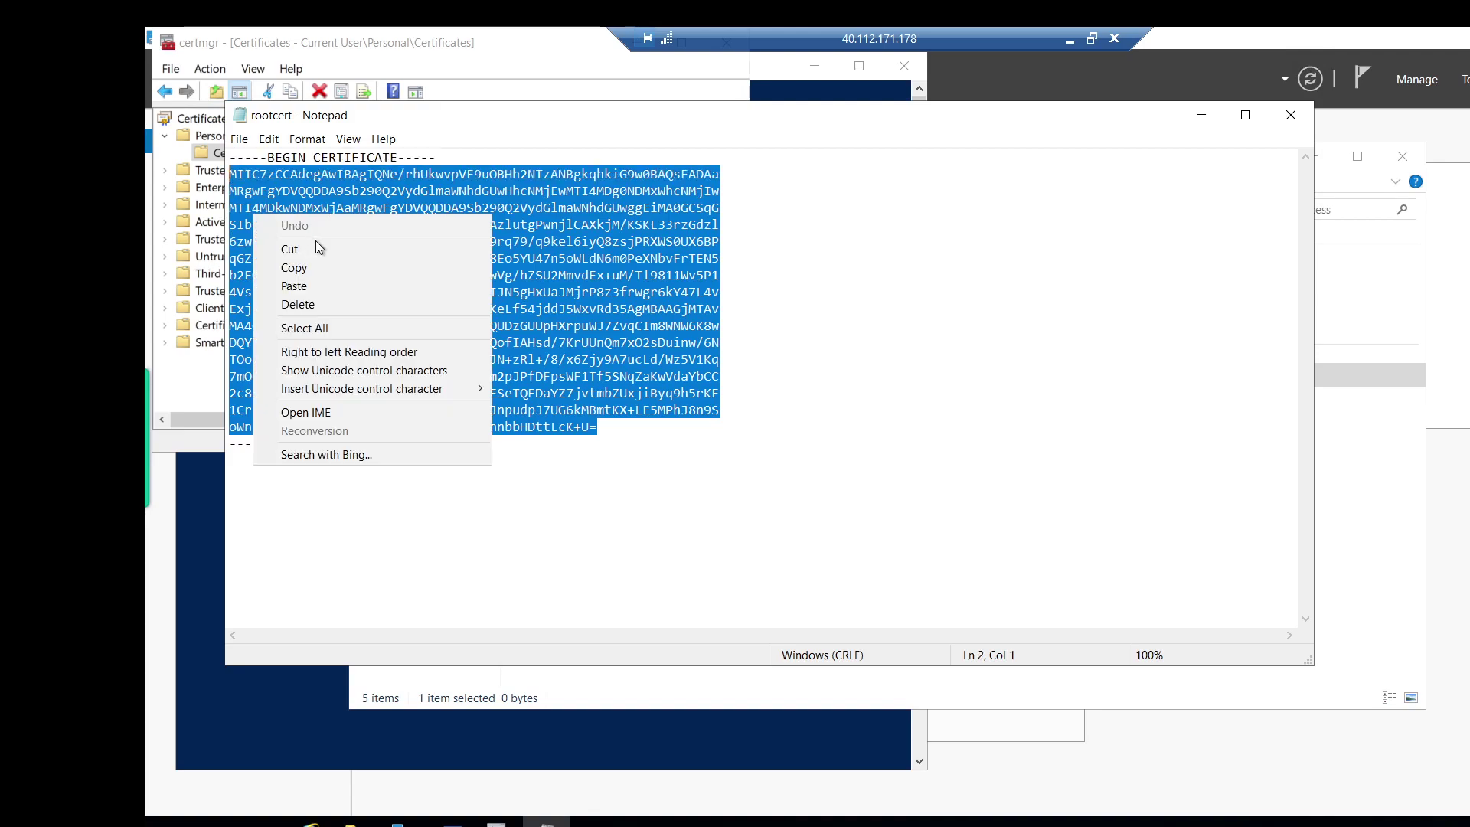
left_click(333, 269)
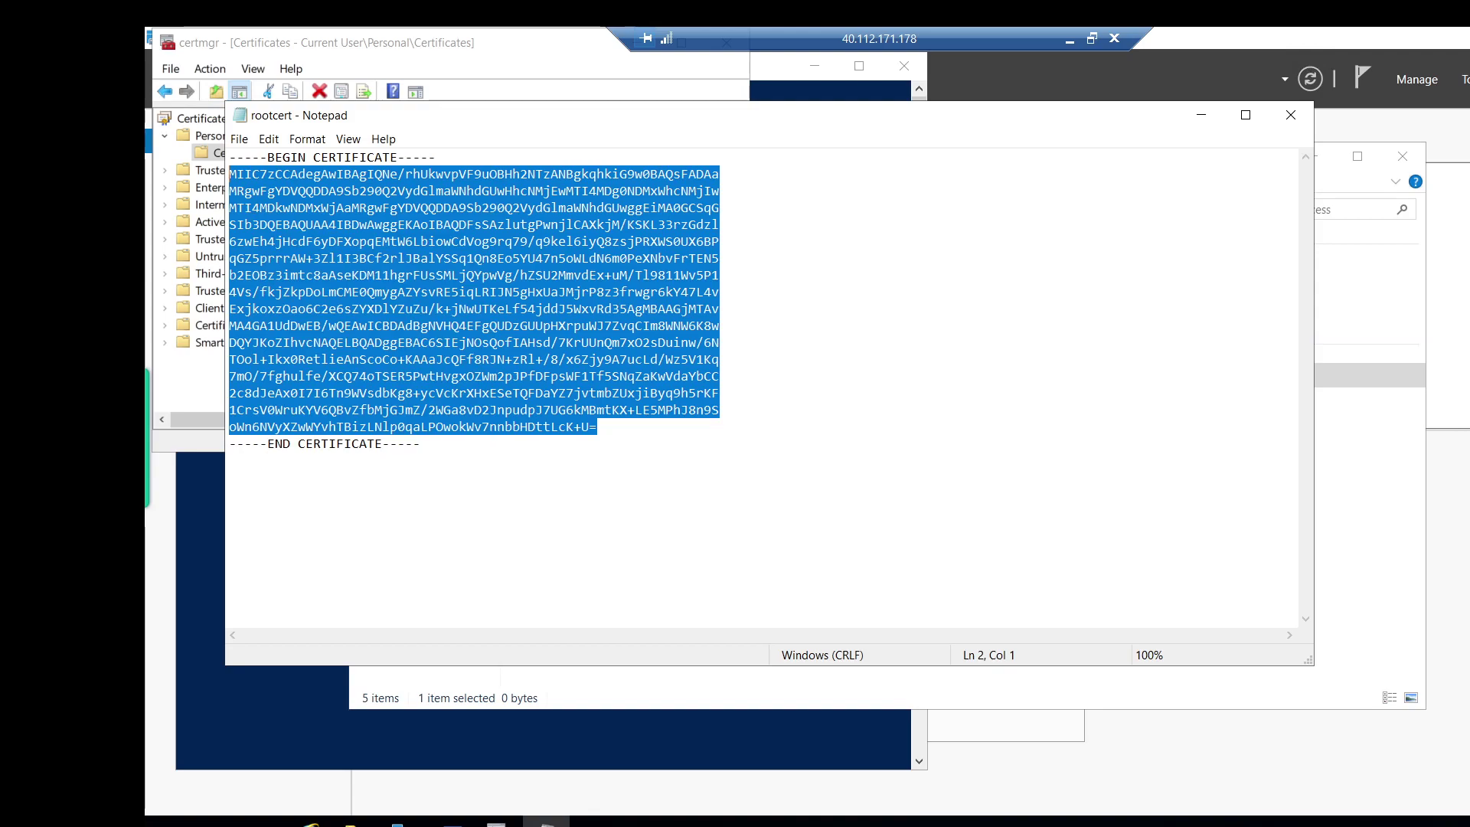
left_click(403, 824)
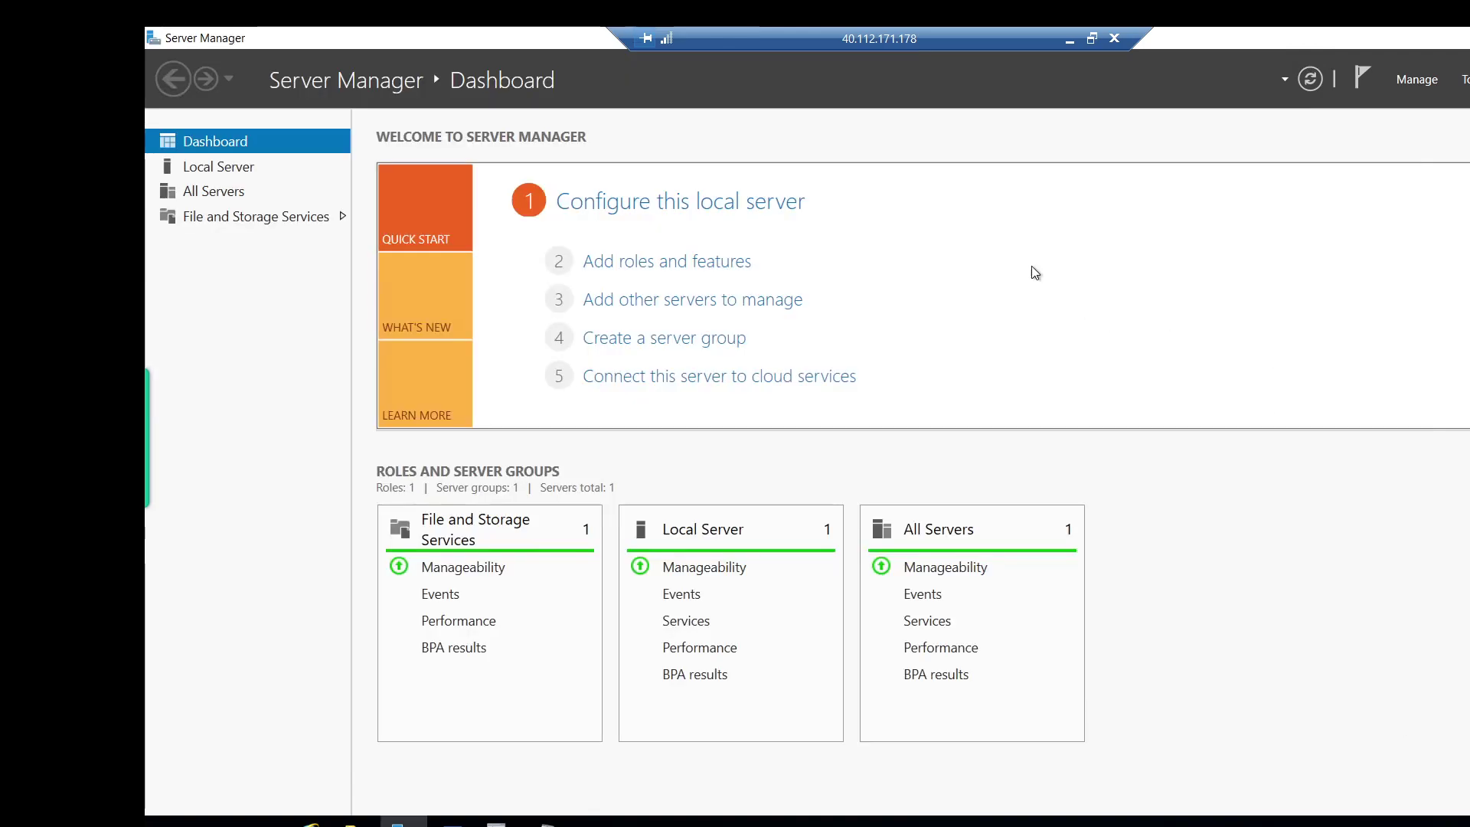
Hide Server Manager and minimize the remote session to return to the local Azure portal.
left_click(1469, 38)
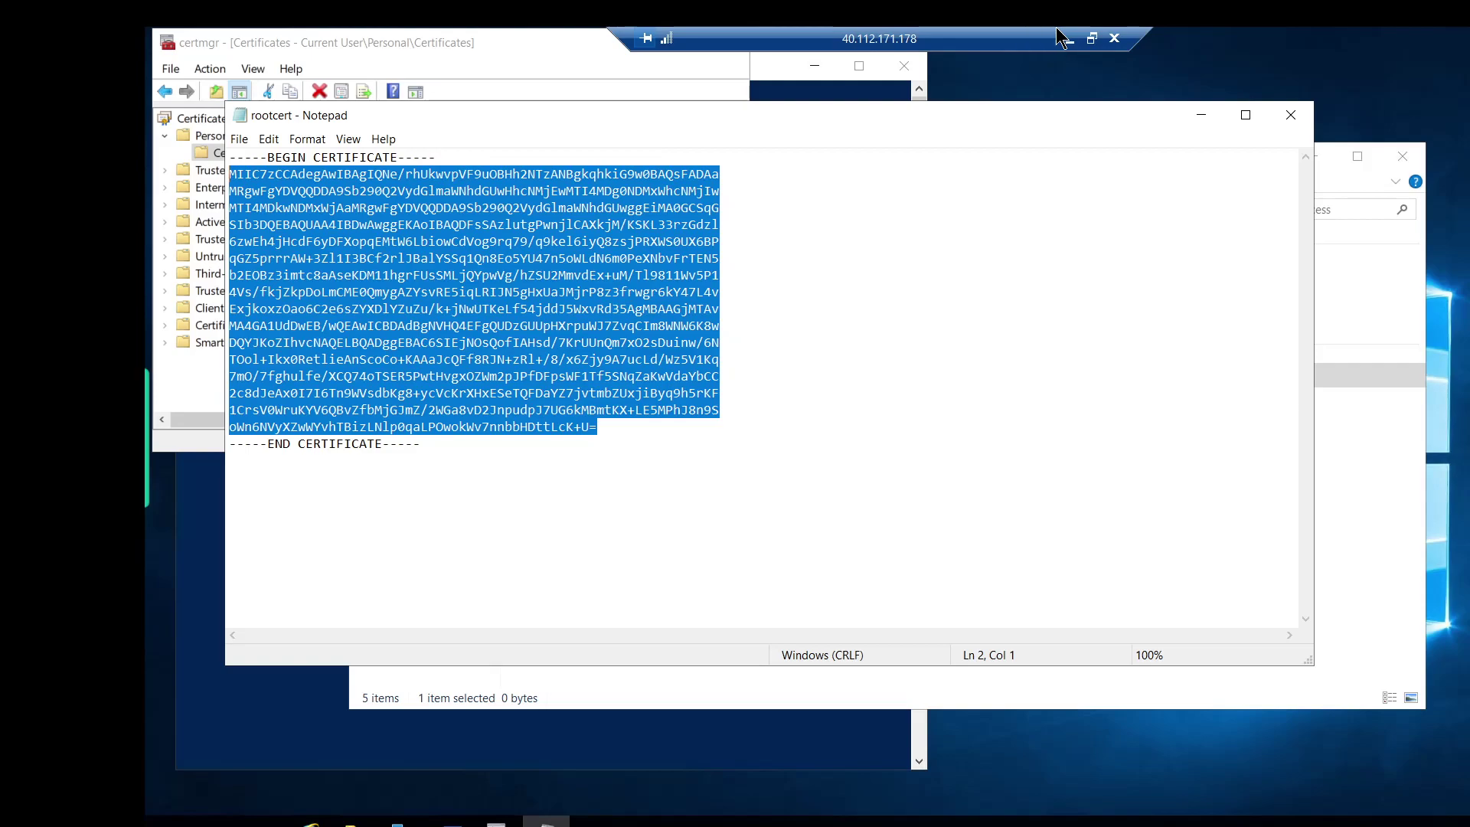
left_click(1448, 782)
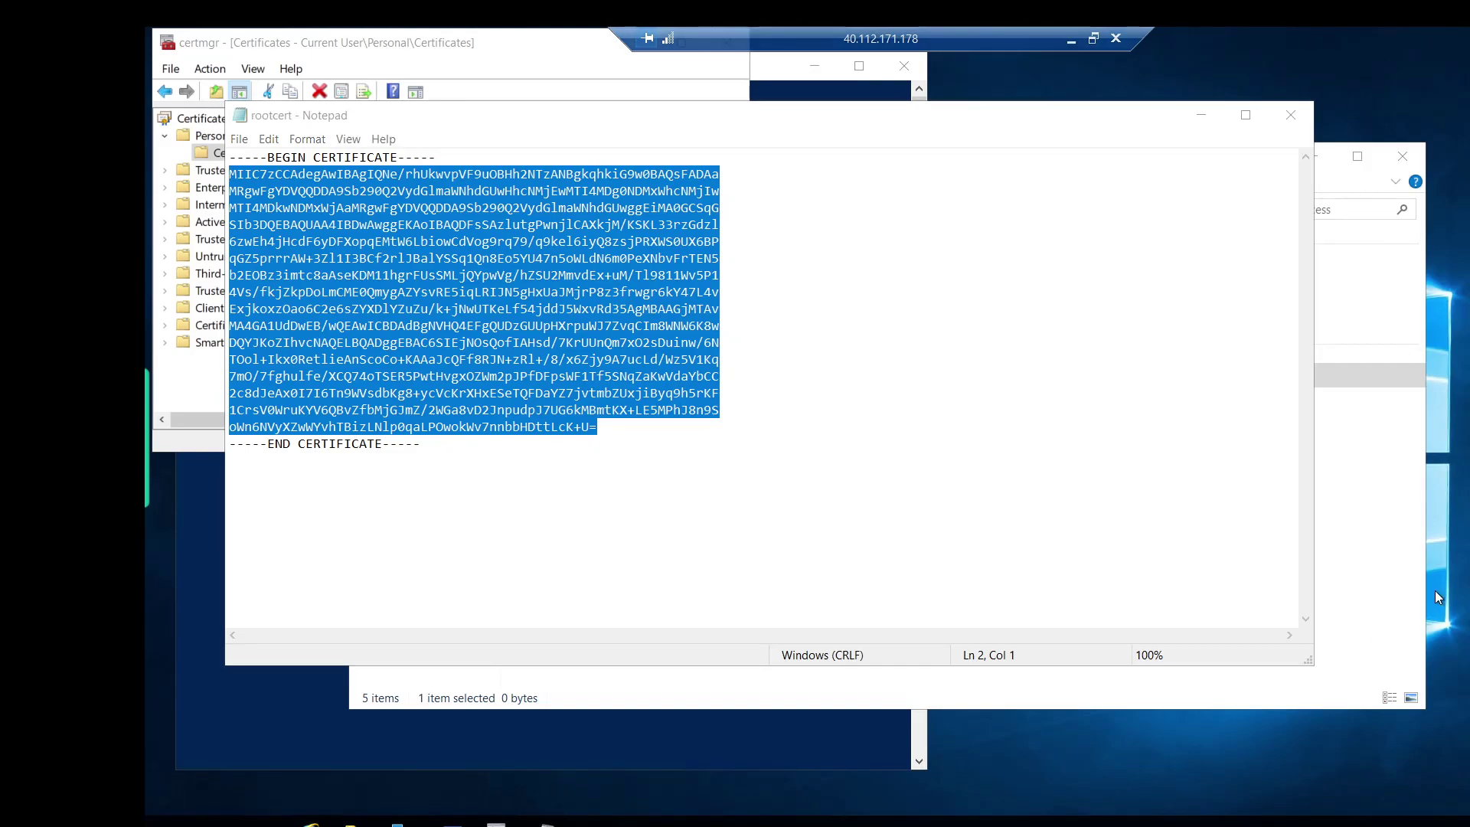
left_click(1071, 39)
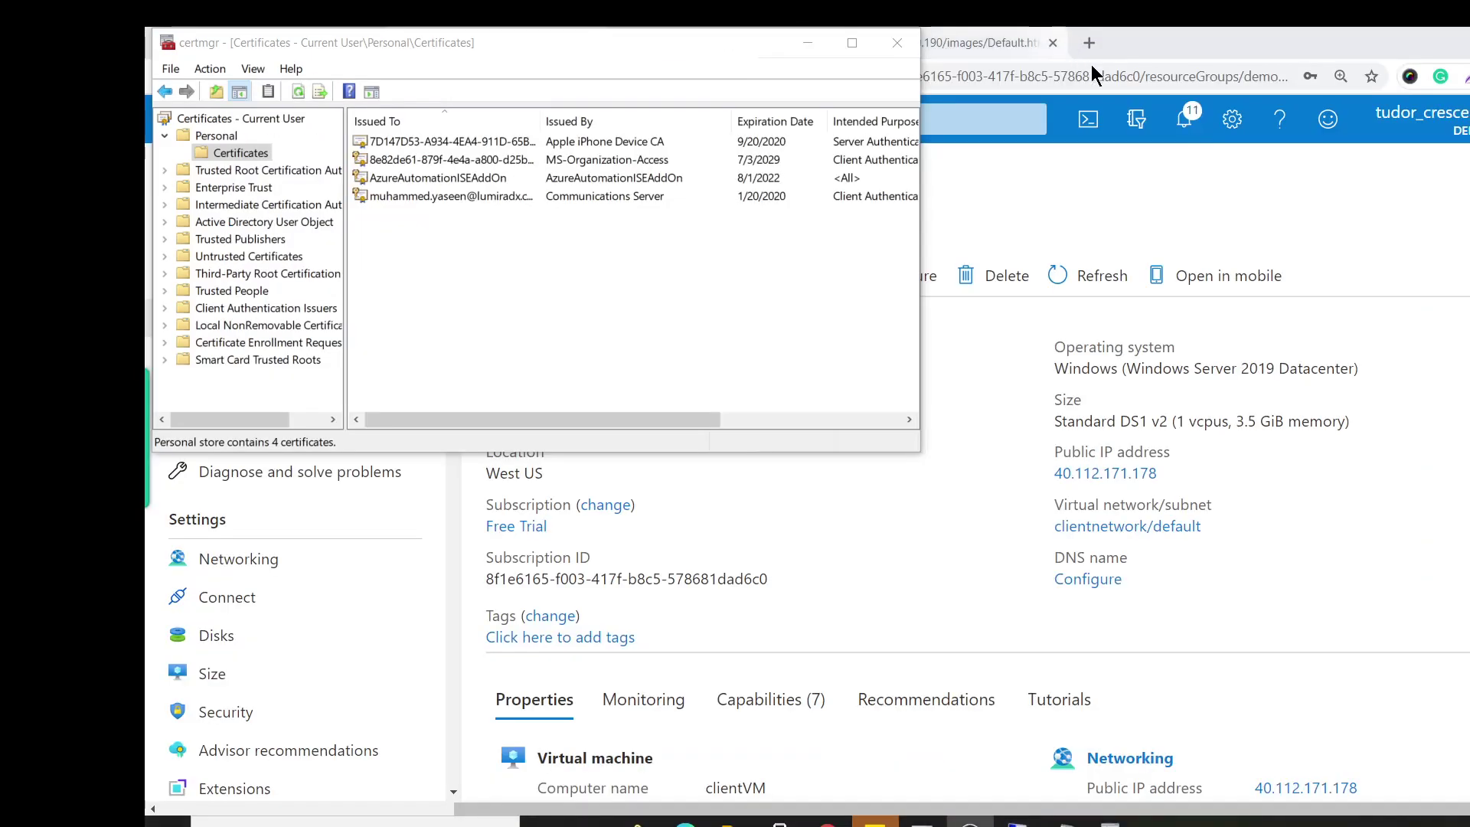
left_click(1001, 239)
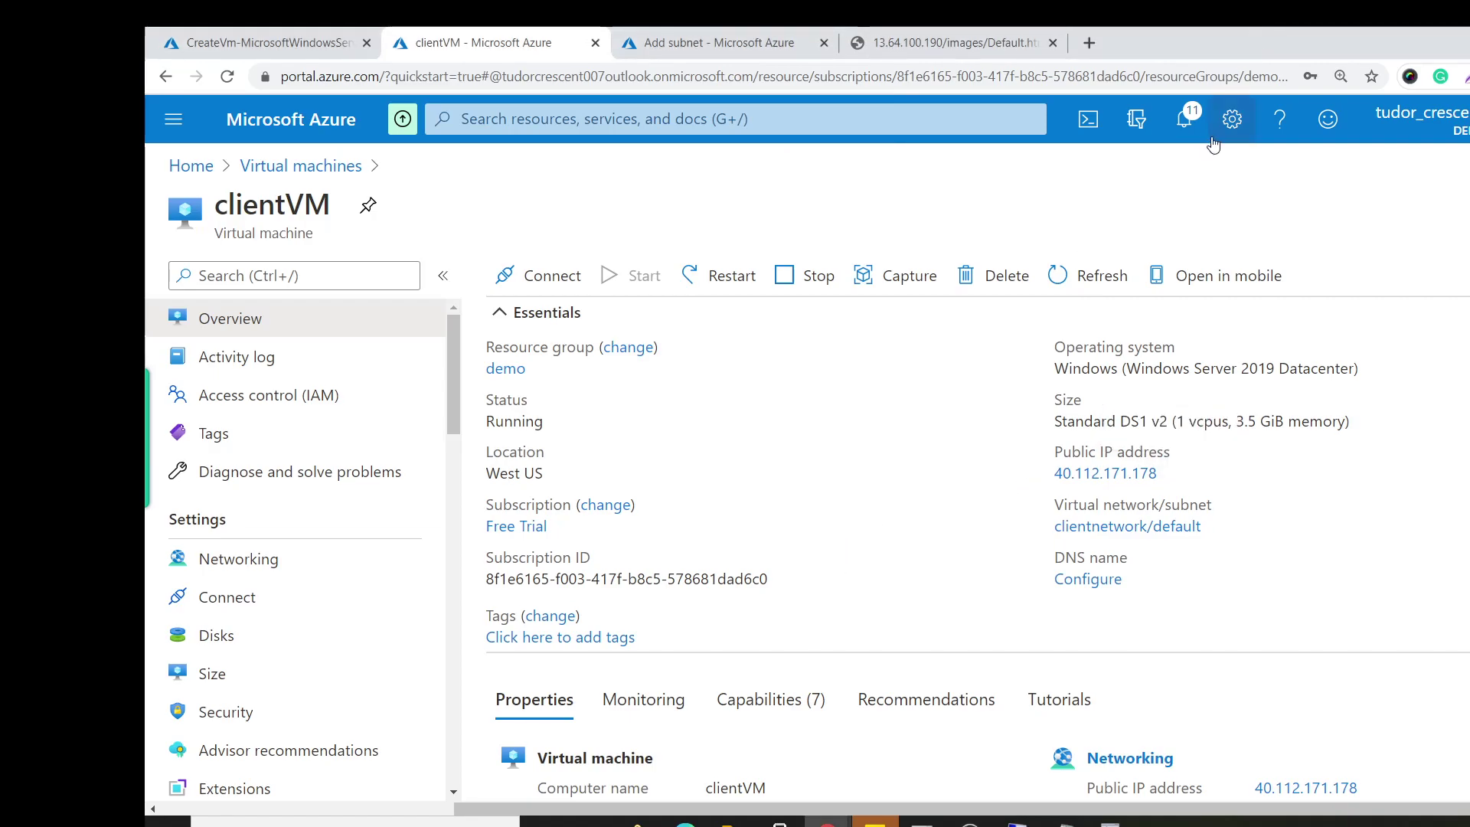
Open the clientgateway deployment from notifications and recheck its completed status.
left_click(1195, 126)
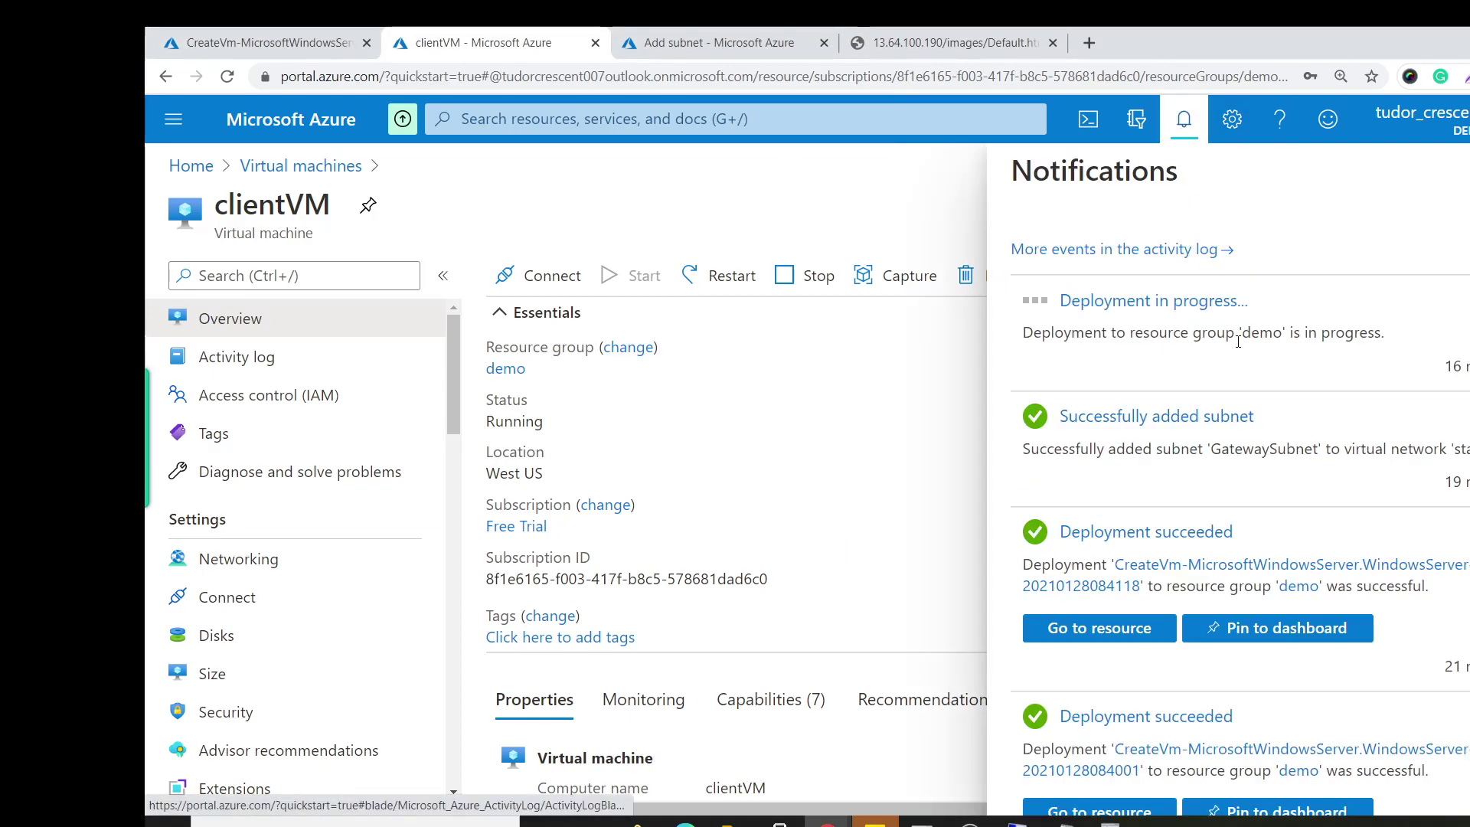
left_click(1183, 308)
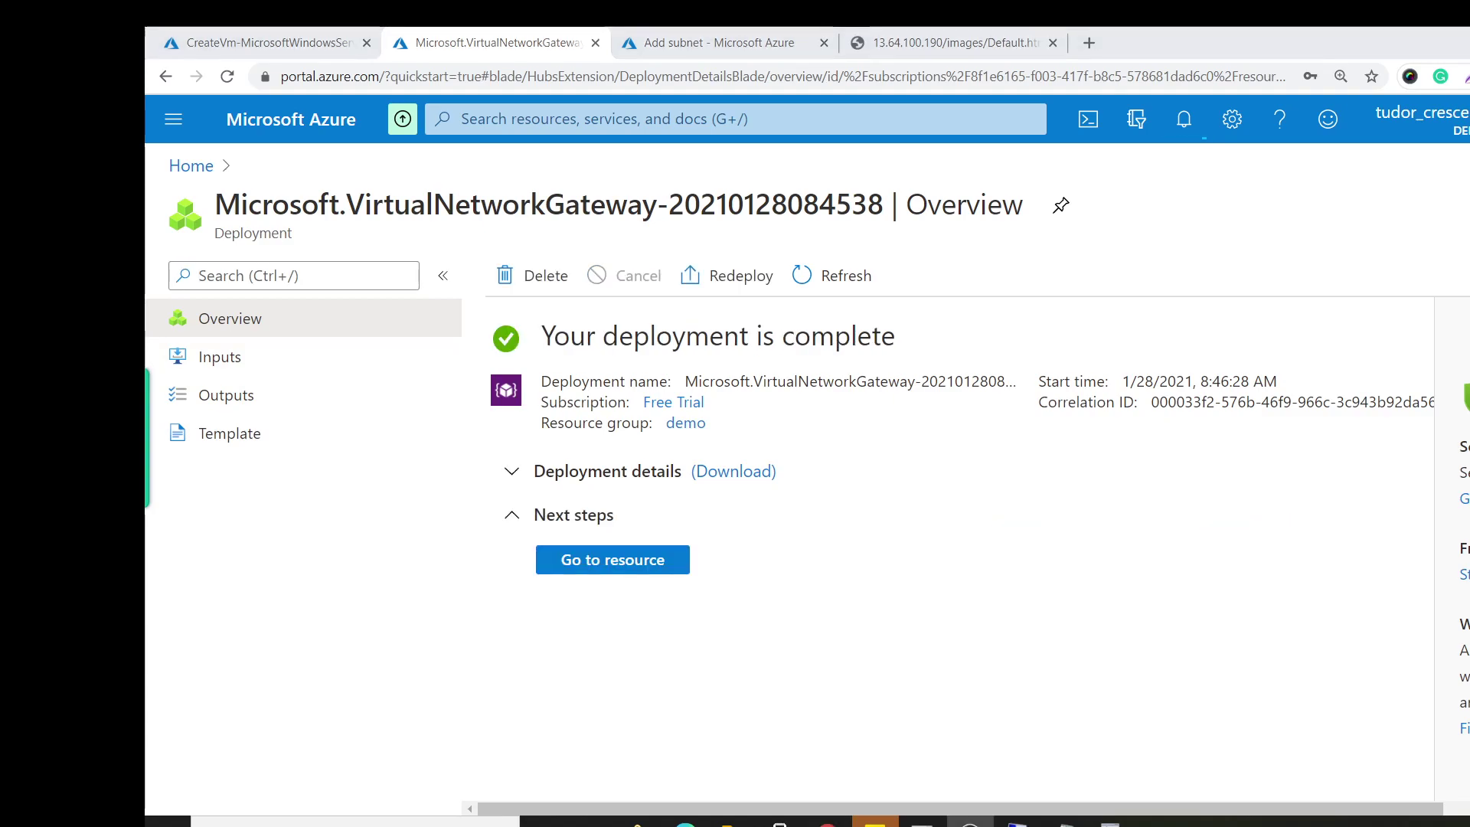
left_click(1183, 119)
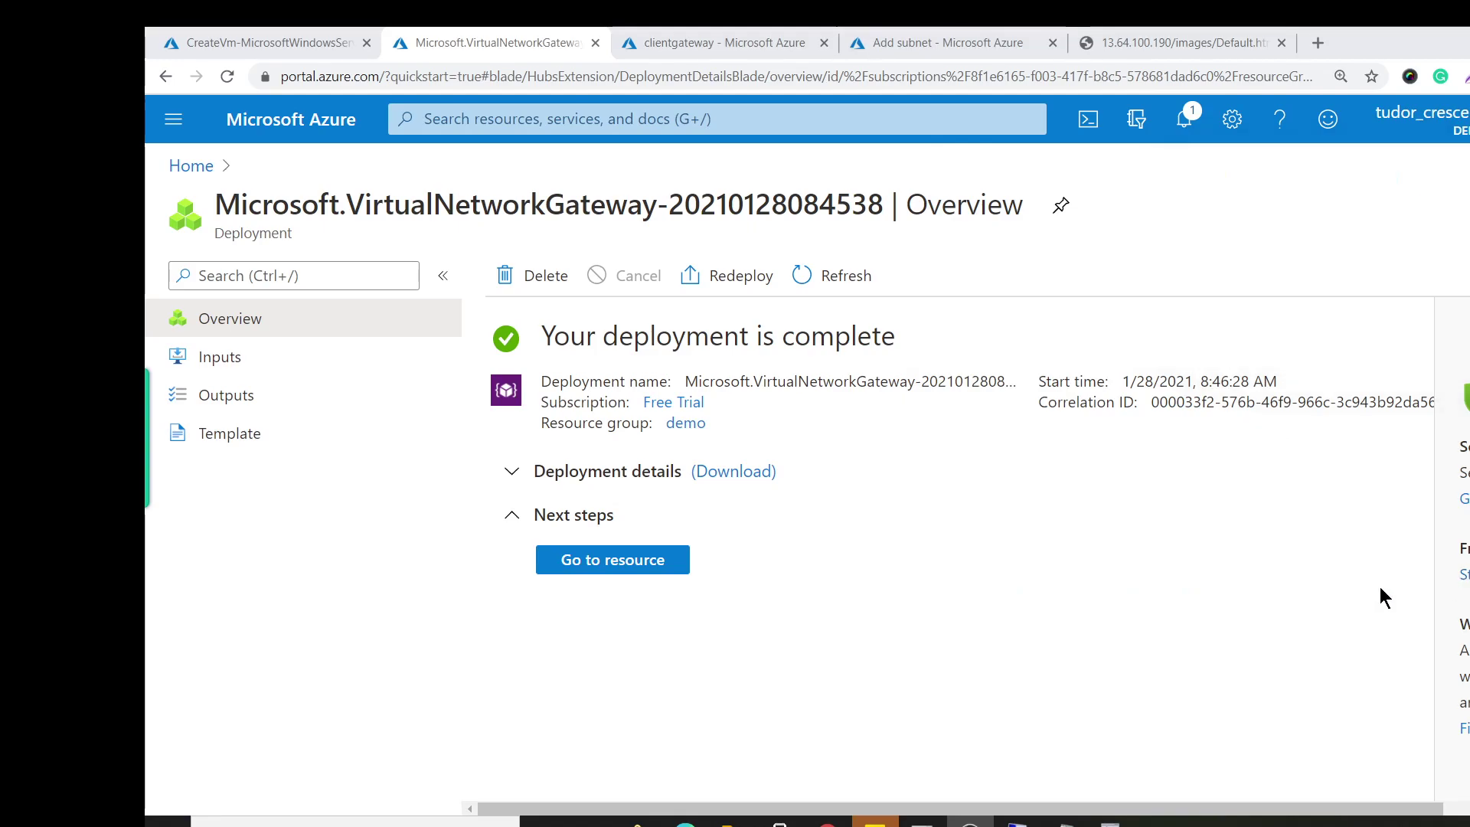
Open the clientgateway virtual network gateway overview in Azure.
left_click(621, 569)
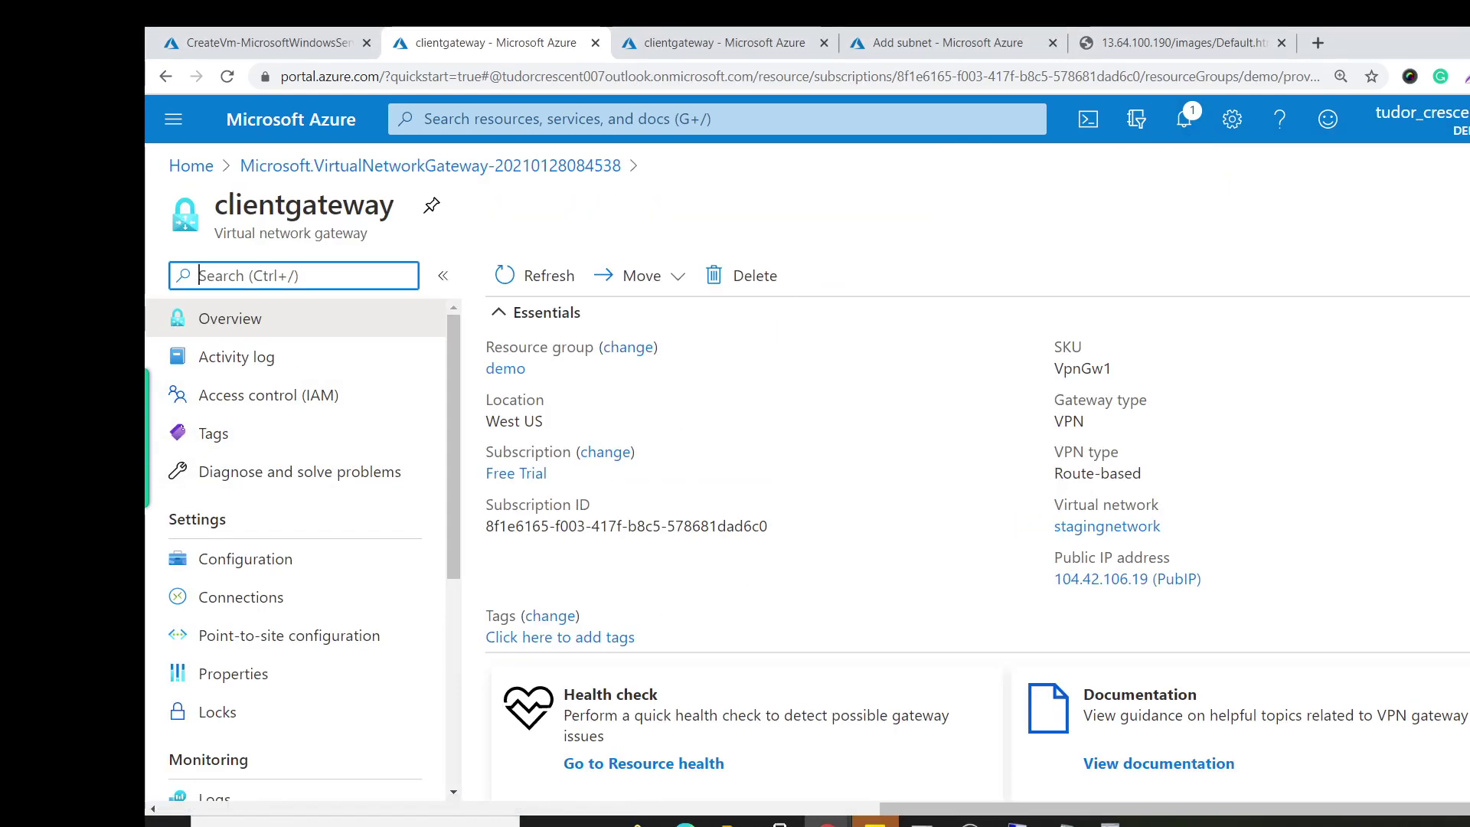
mouse_move(1110, 822)
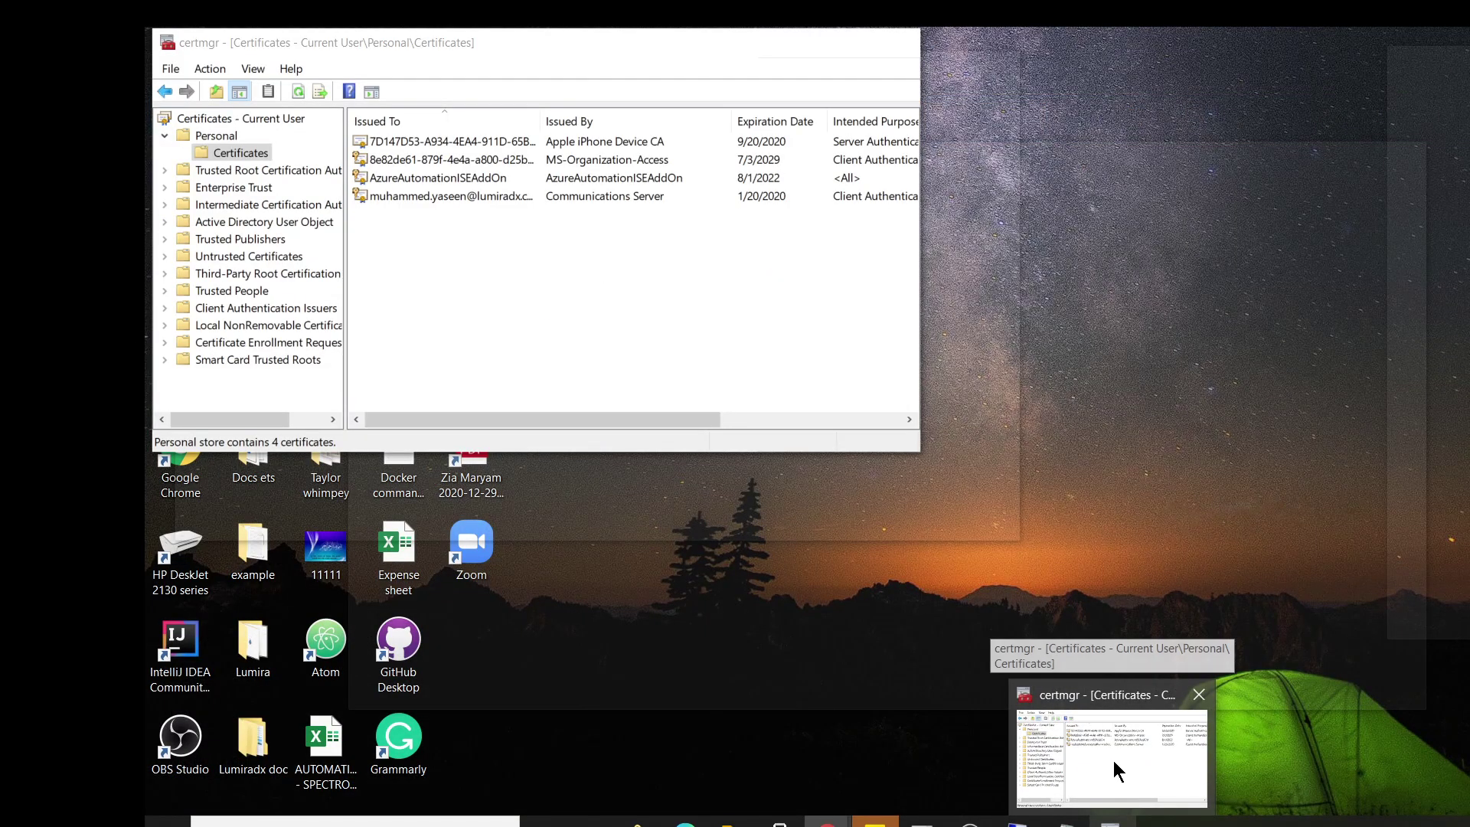
left_click(1114, 761)
left_click(952, 312)
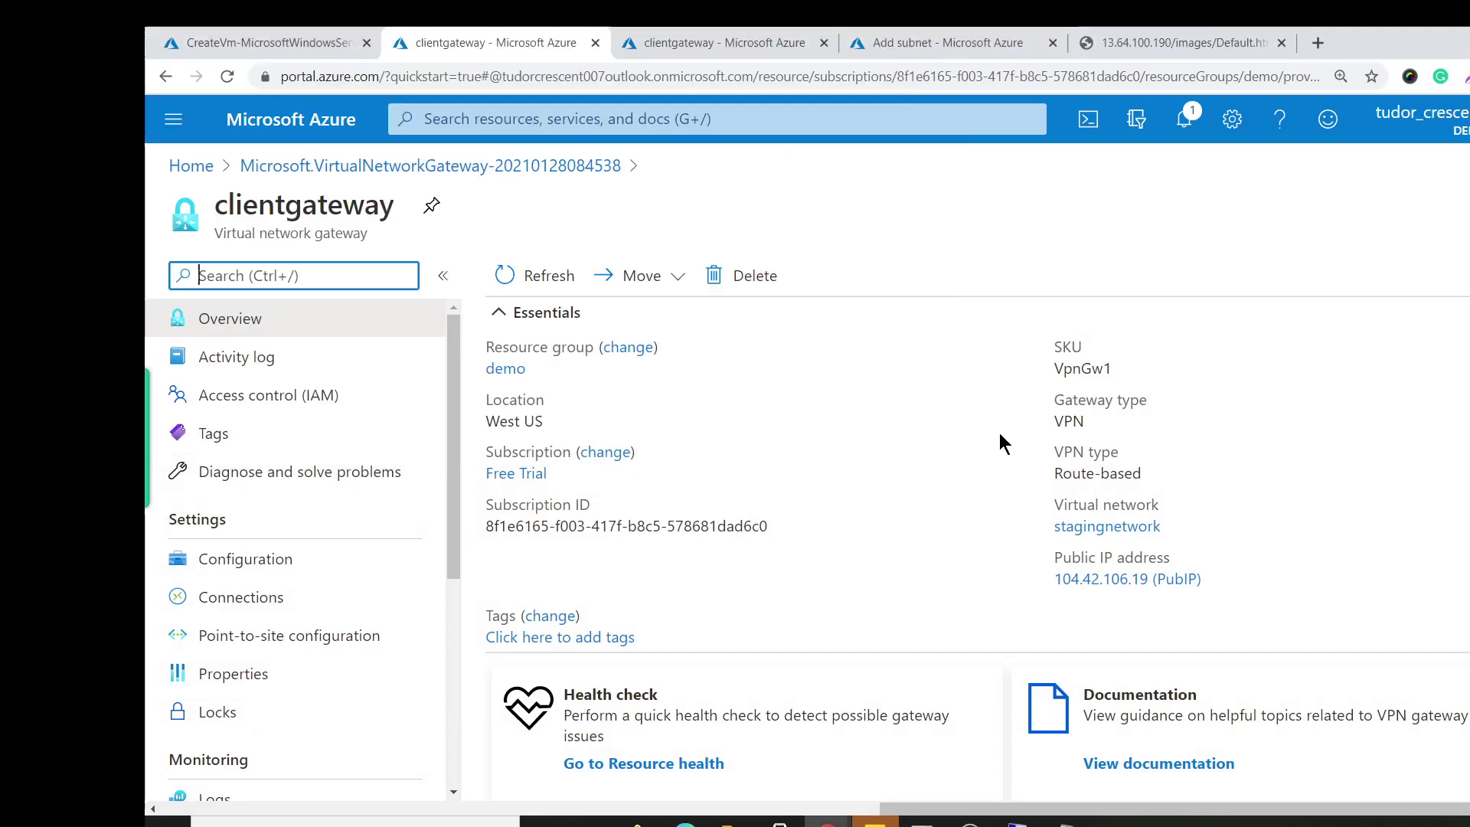
Copy the root certificate text from the remote Notepad, close it, and return to Azure.
left_click(1012, 822)
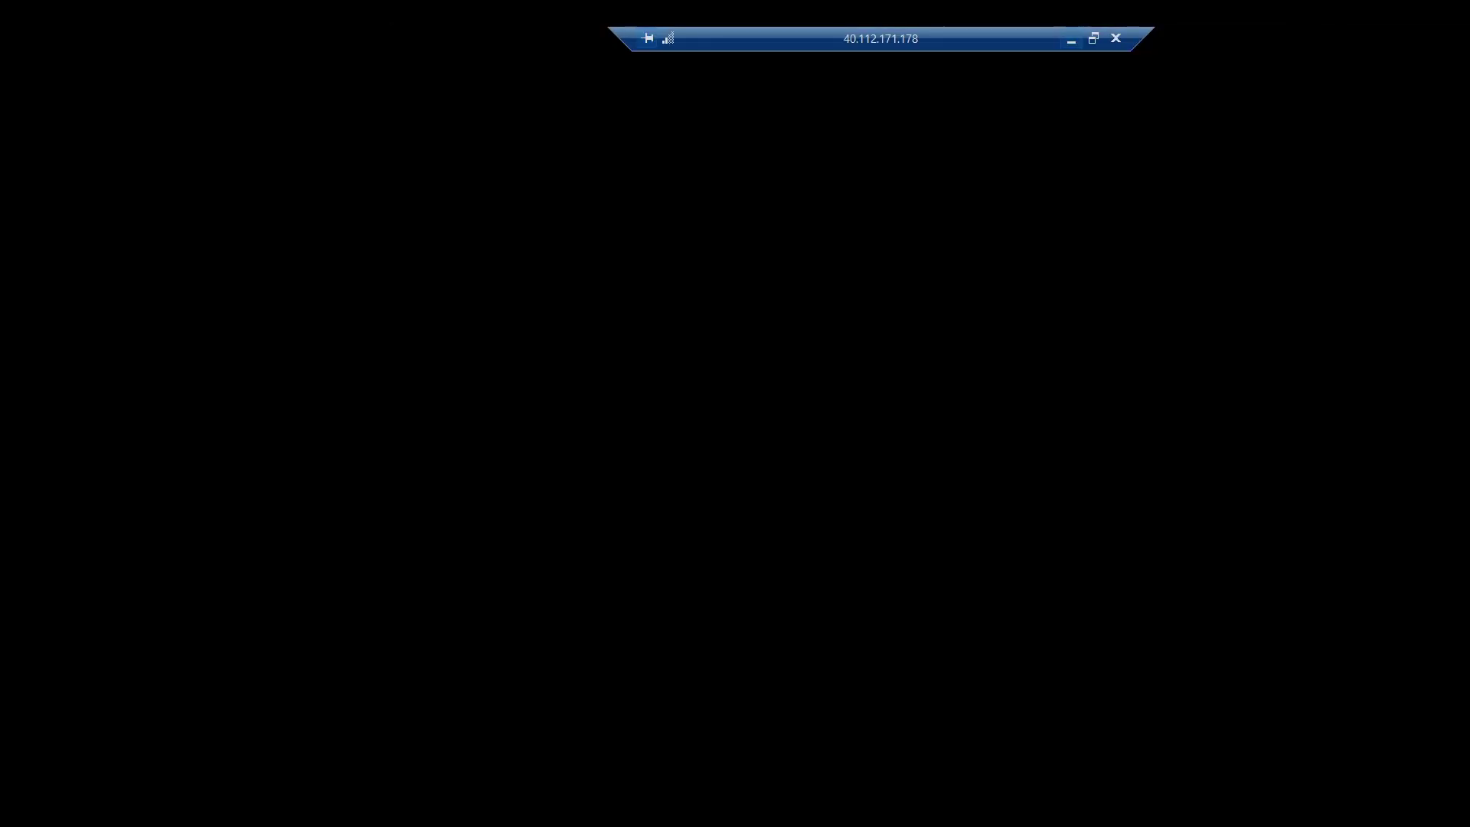
right_click(539, 257)
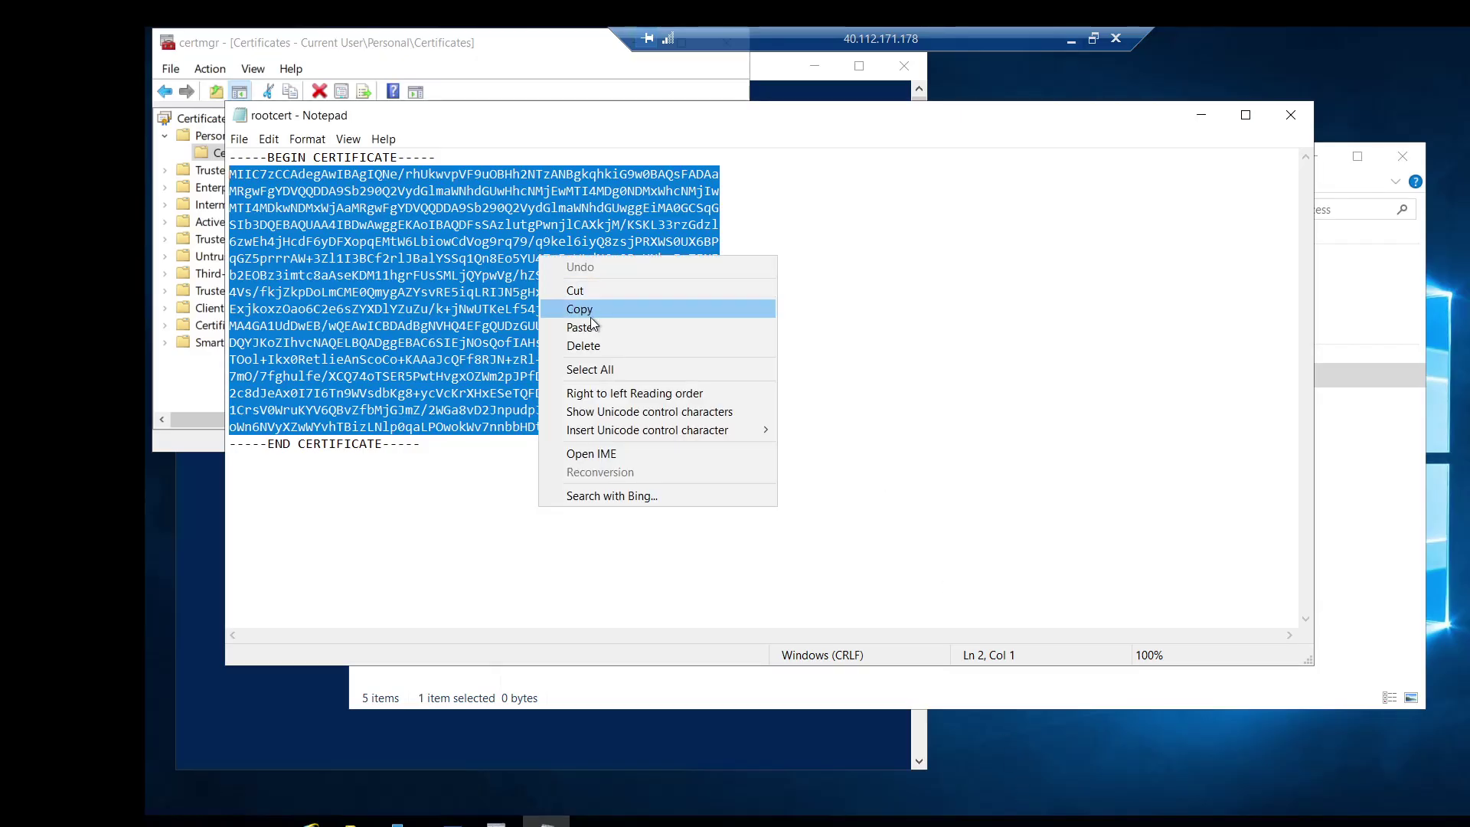
left_click(588, 308)
left_click(1201, 115)
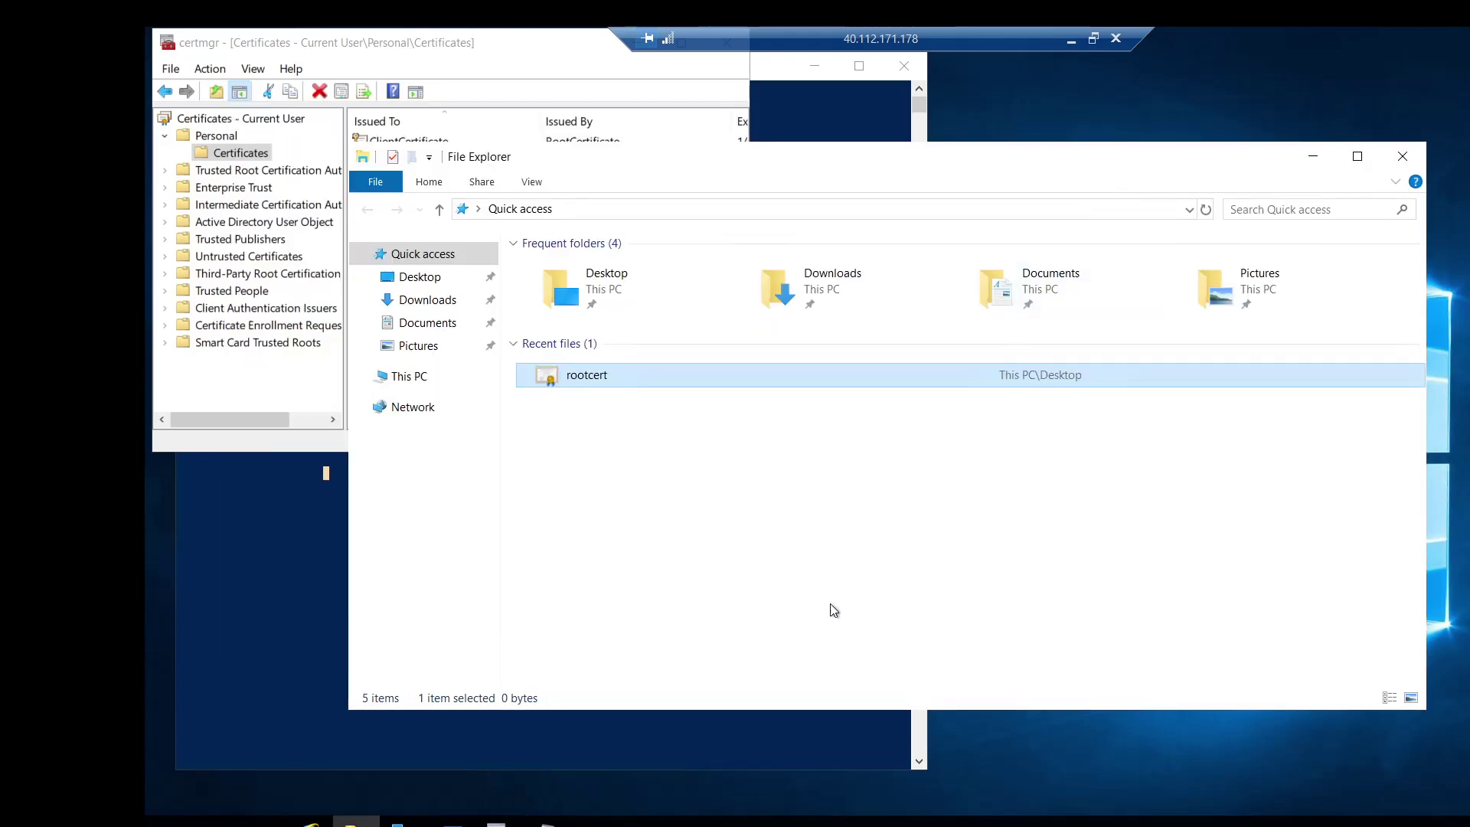
left_click(1071, 38)
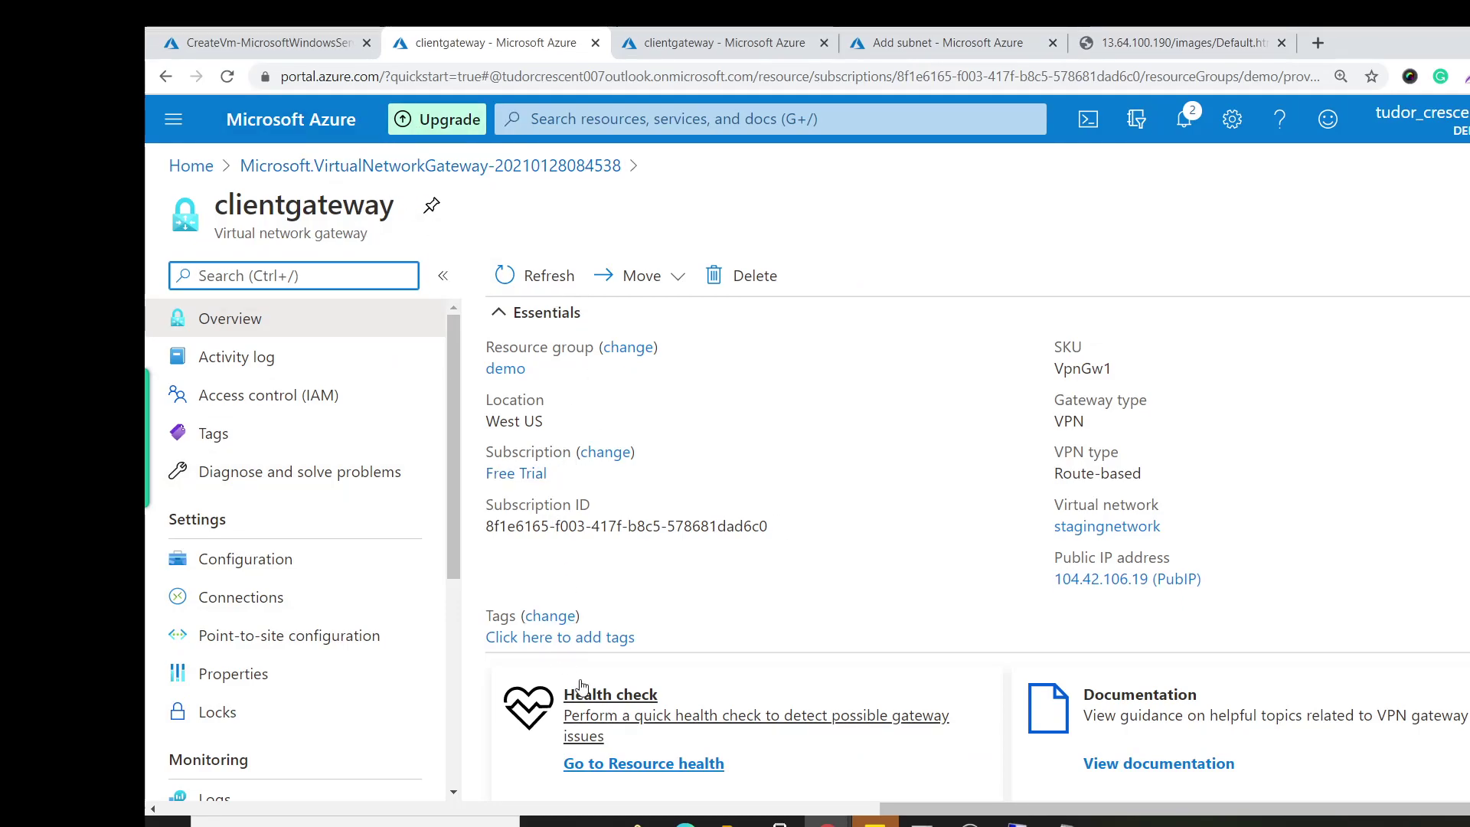
scroll(331, 493, "down", 1)
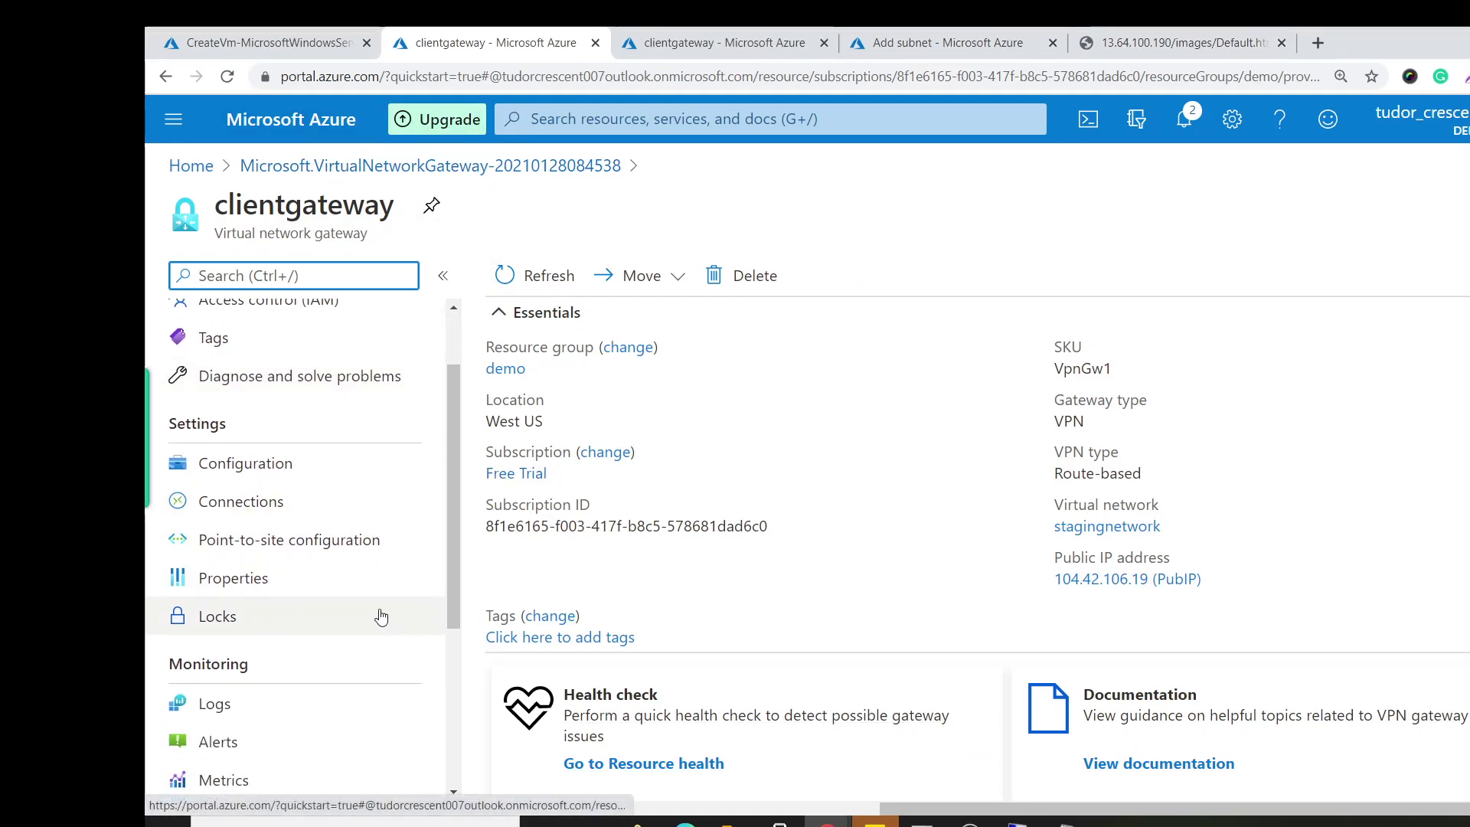
Begin point-to-site configuration, entering the address pool and IKEv2 and SSTP (SSL) tunnel type.
left_click(301, 542)
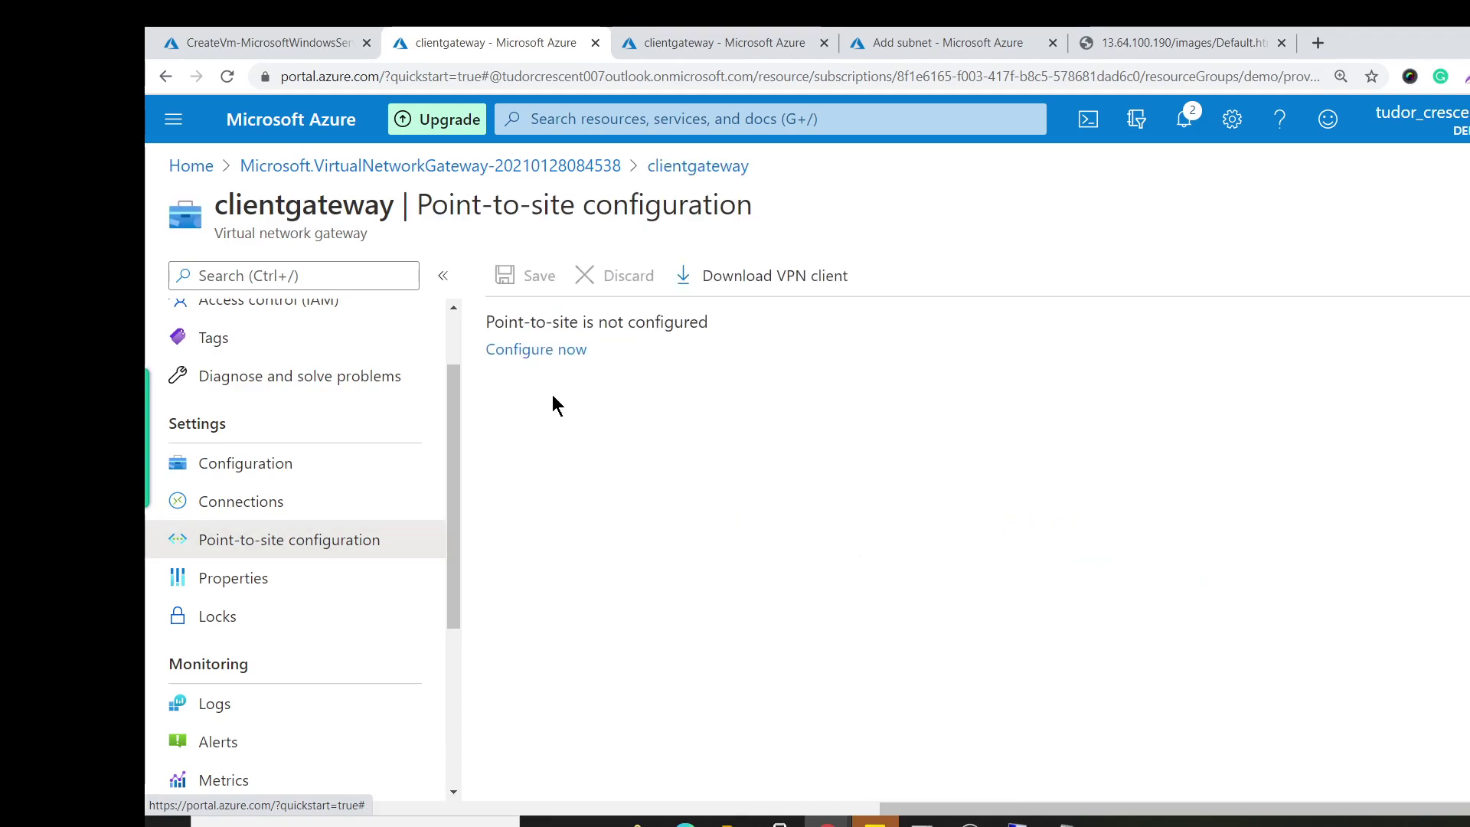
left_click(556, 352)
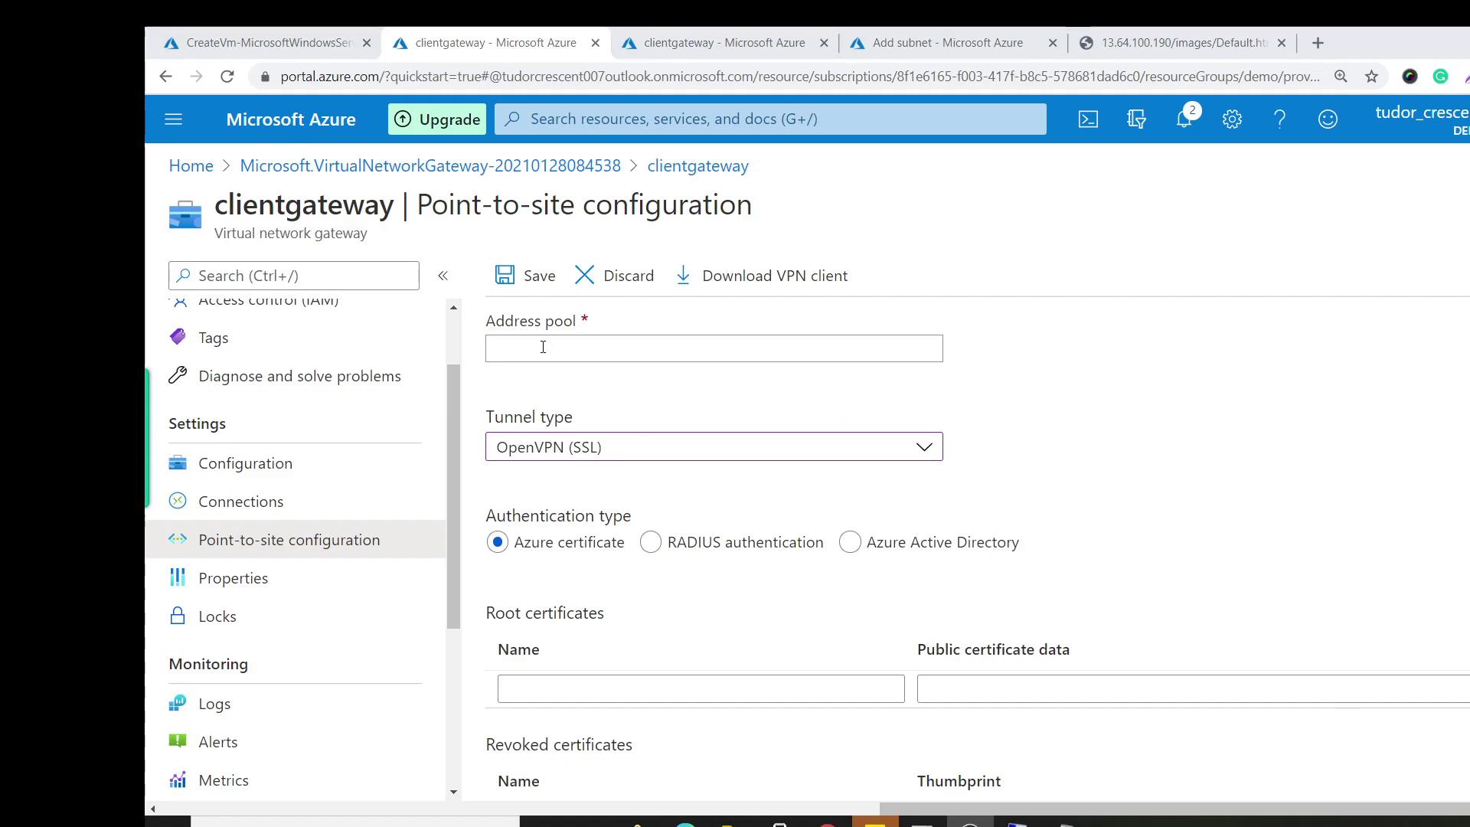
left_click(542, 338)
type("172.06")
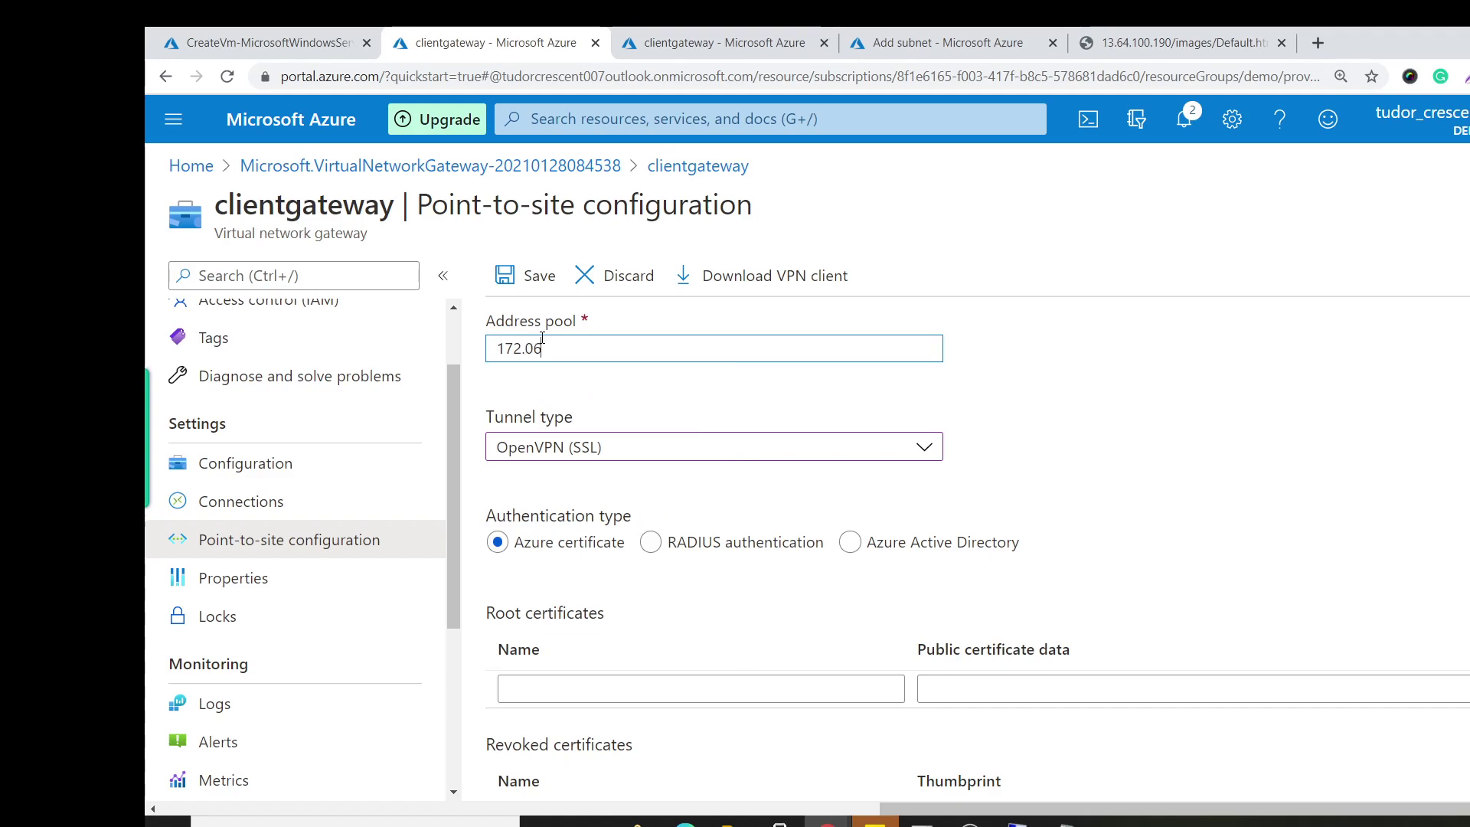
type(".0.0/")
left_click(650, 456)
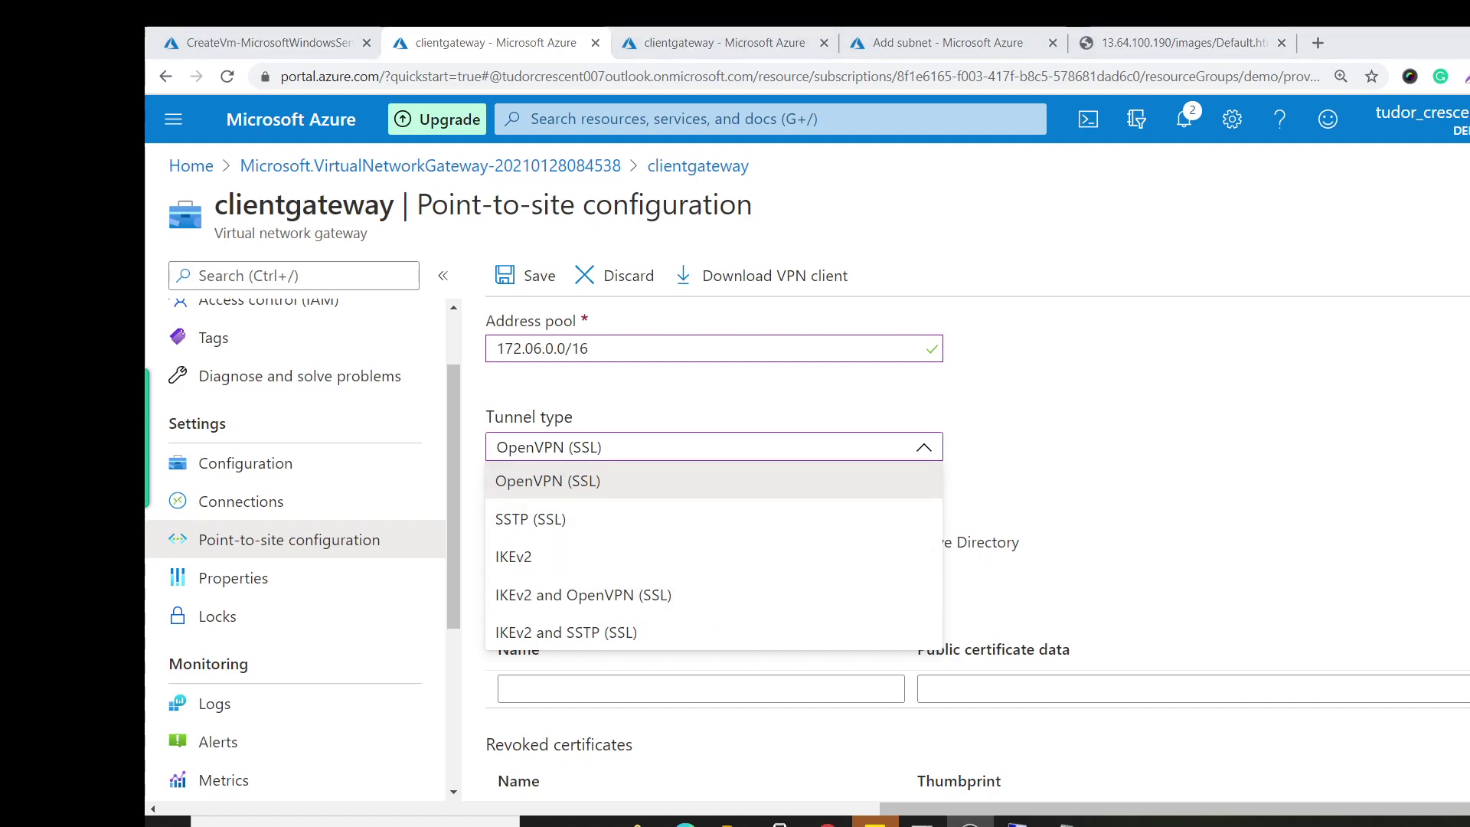
left_click(642, 636)
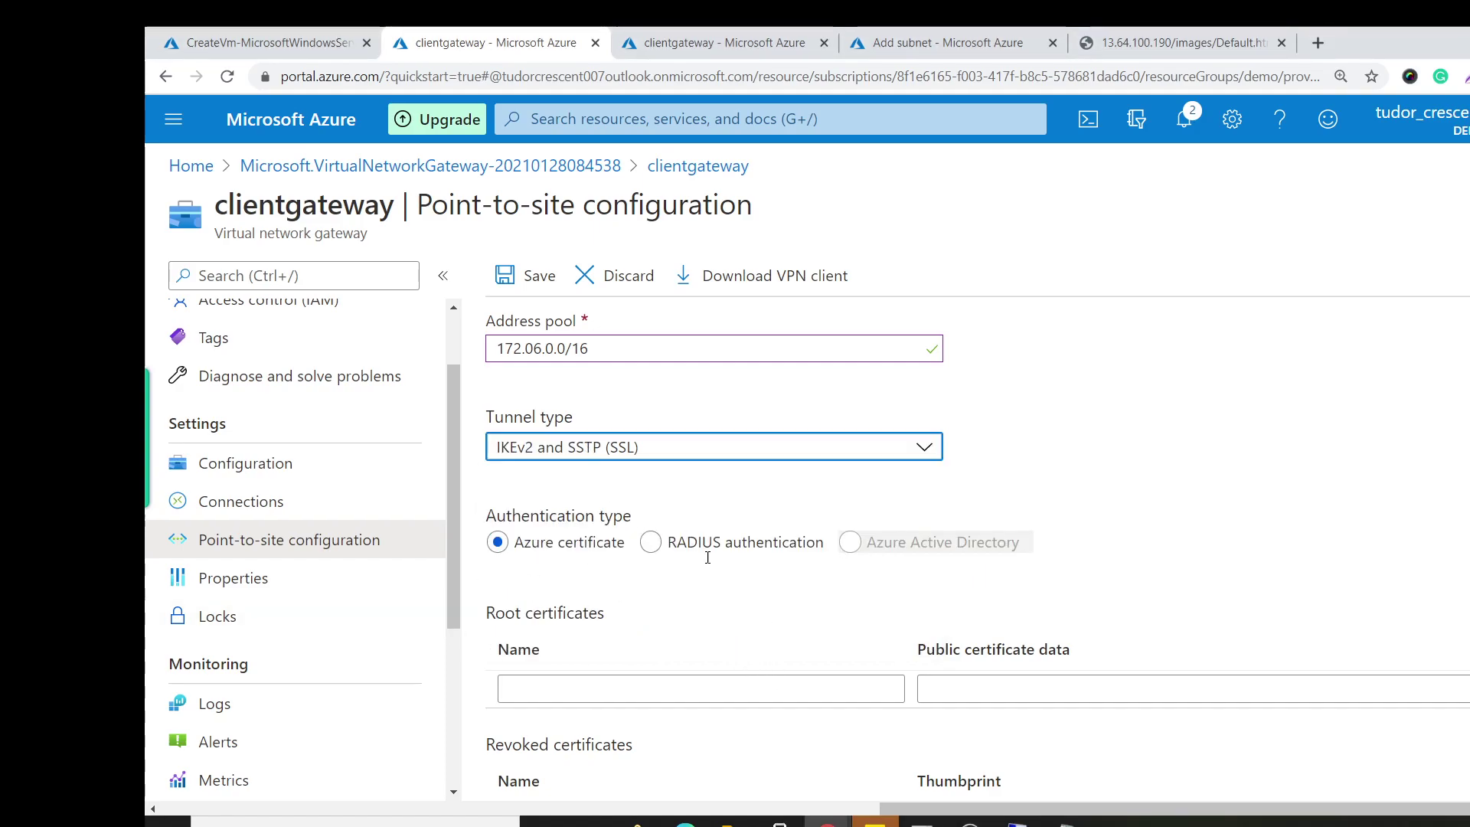
Add root certificate RootA with the pasted public certificate data and attempt to save.
left_click(565, 686)
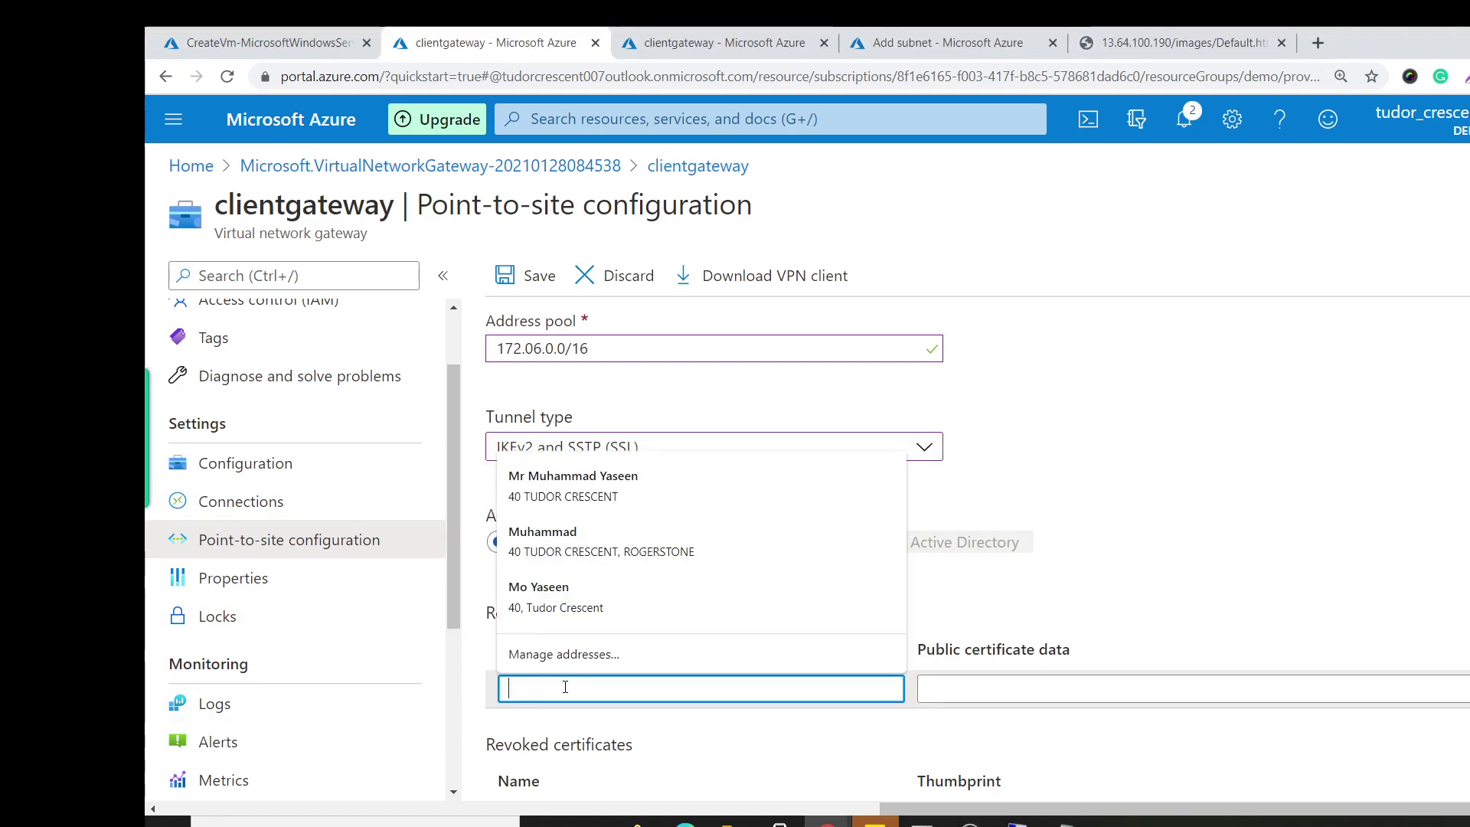
type("Ro")
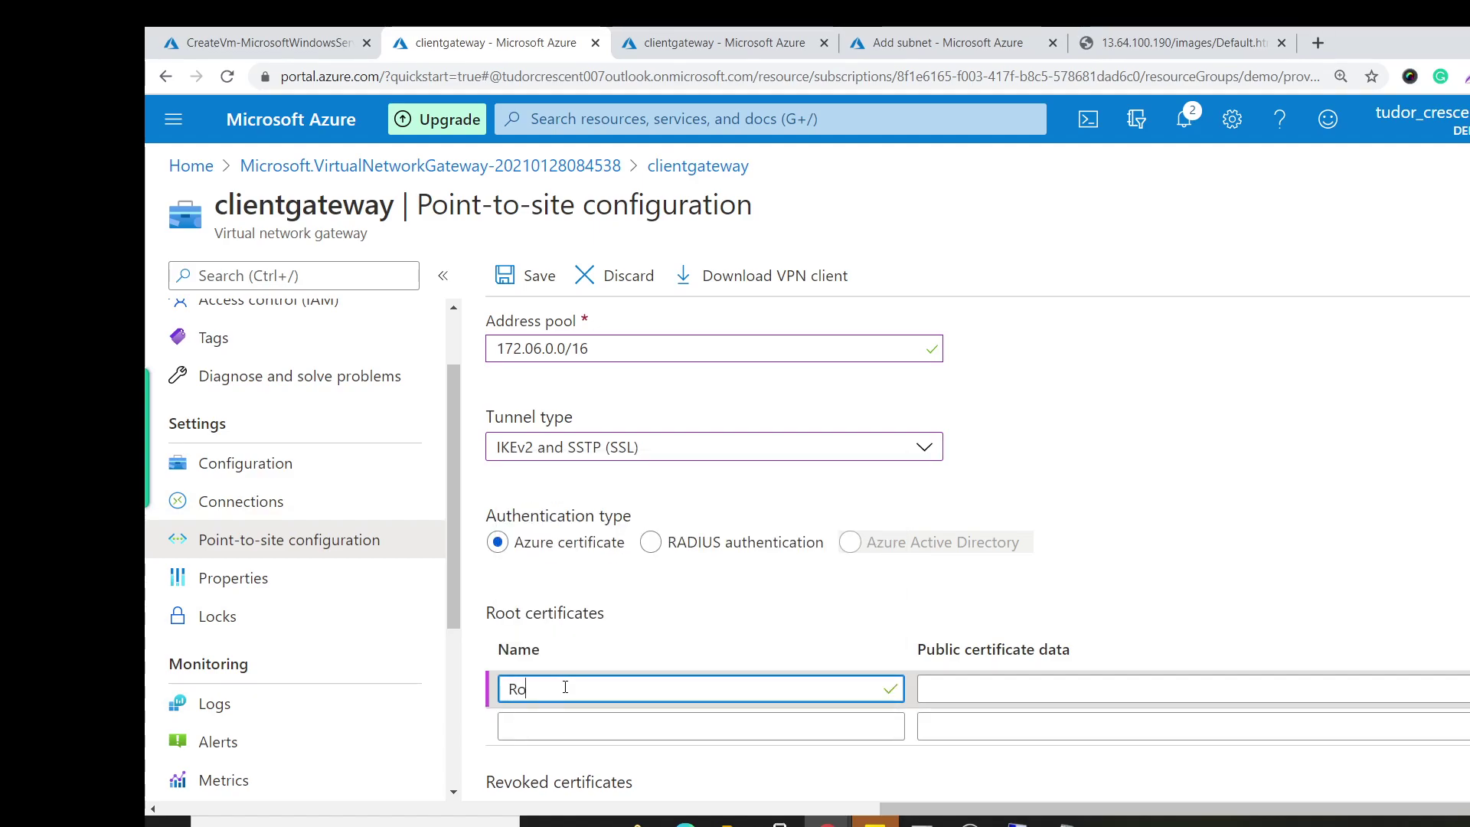
type("otA")
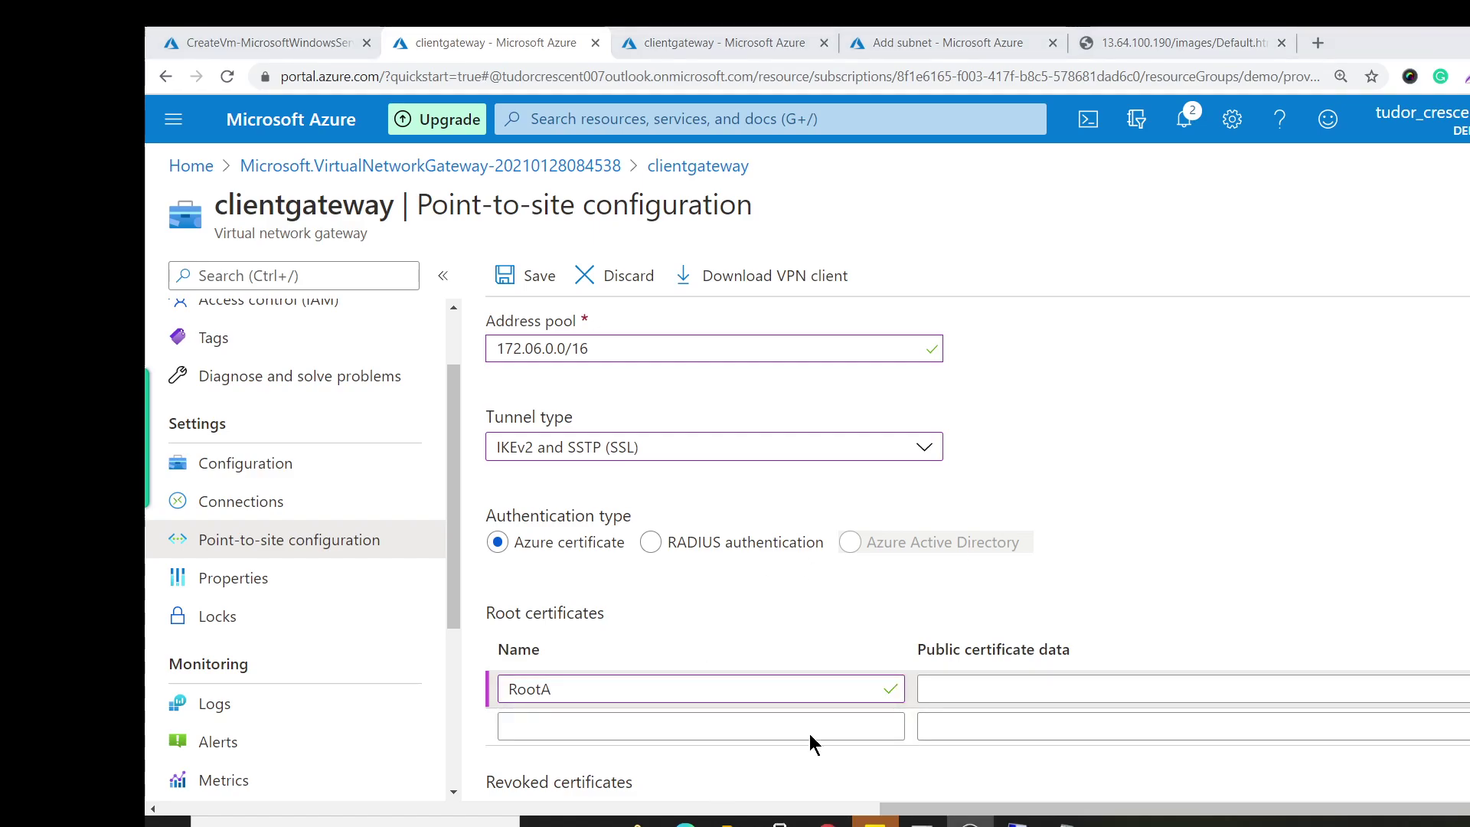
left_click(1054, 690)
left_click(1053, 690)
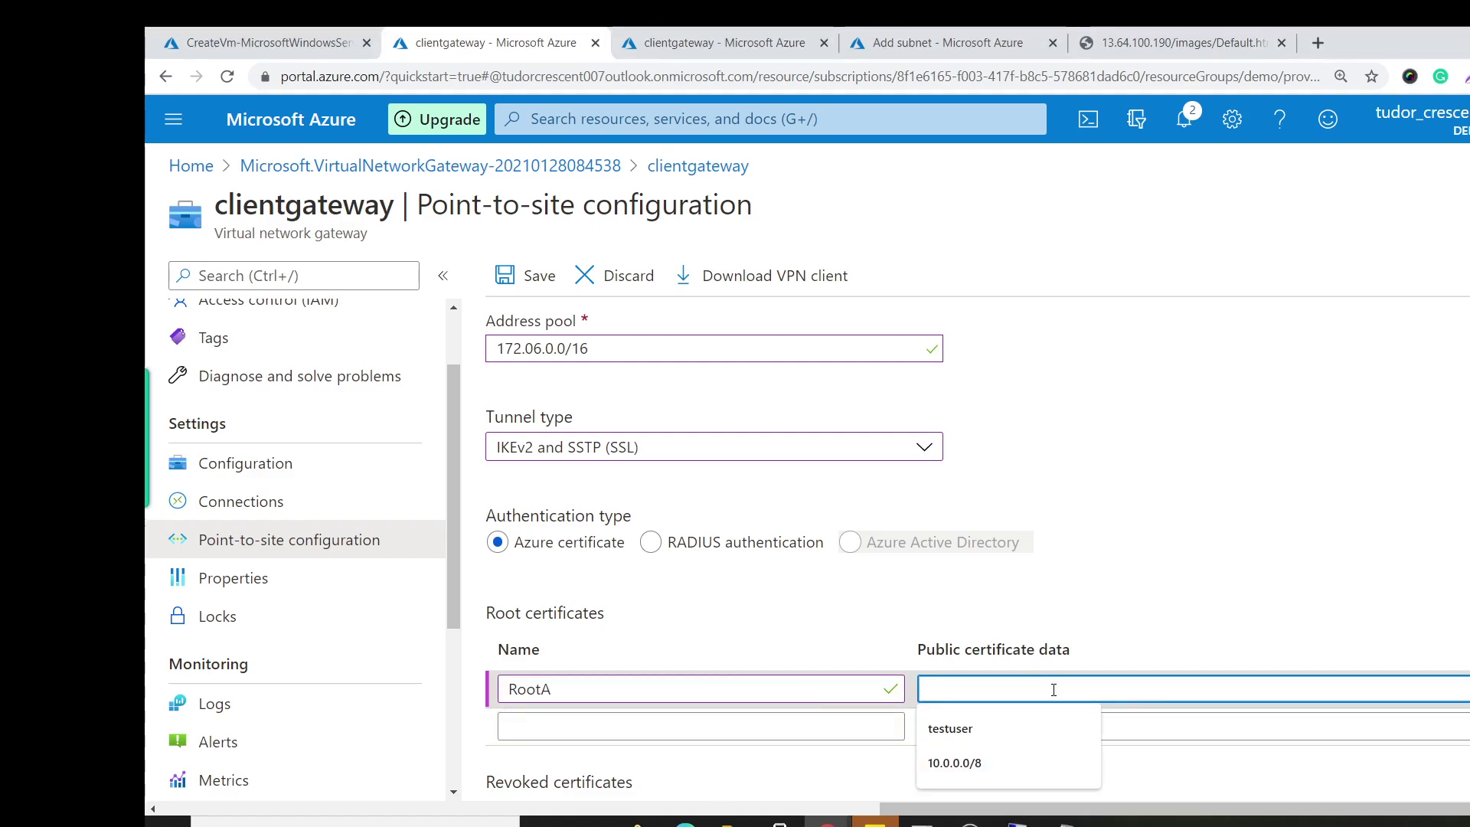
key("ctrl+v")
scroll(1053, 690, "down", 2)
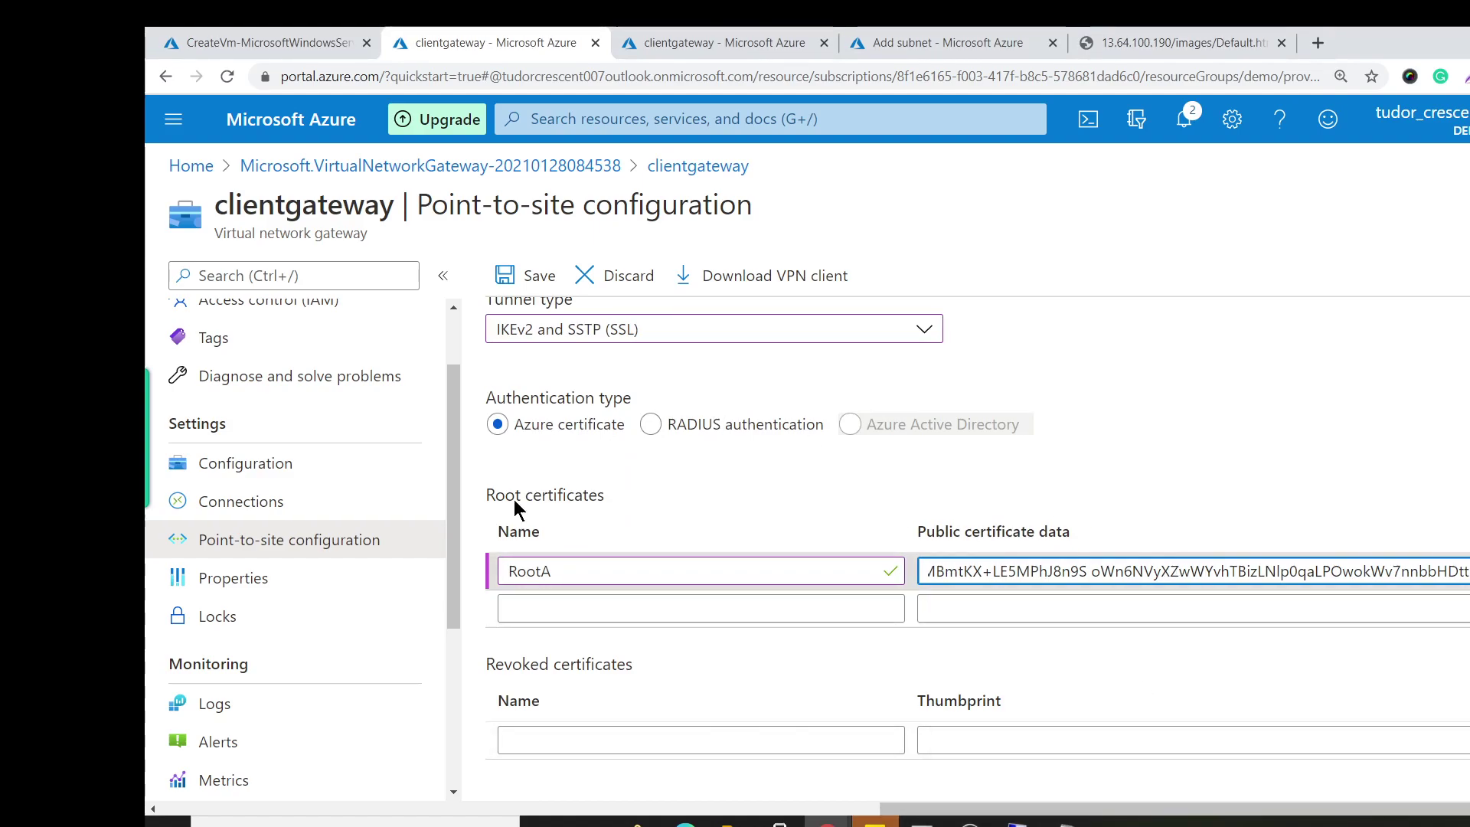
scroll(983, 525, "up", 2)
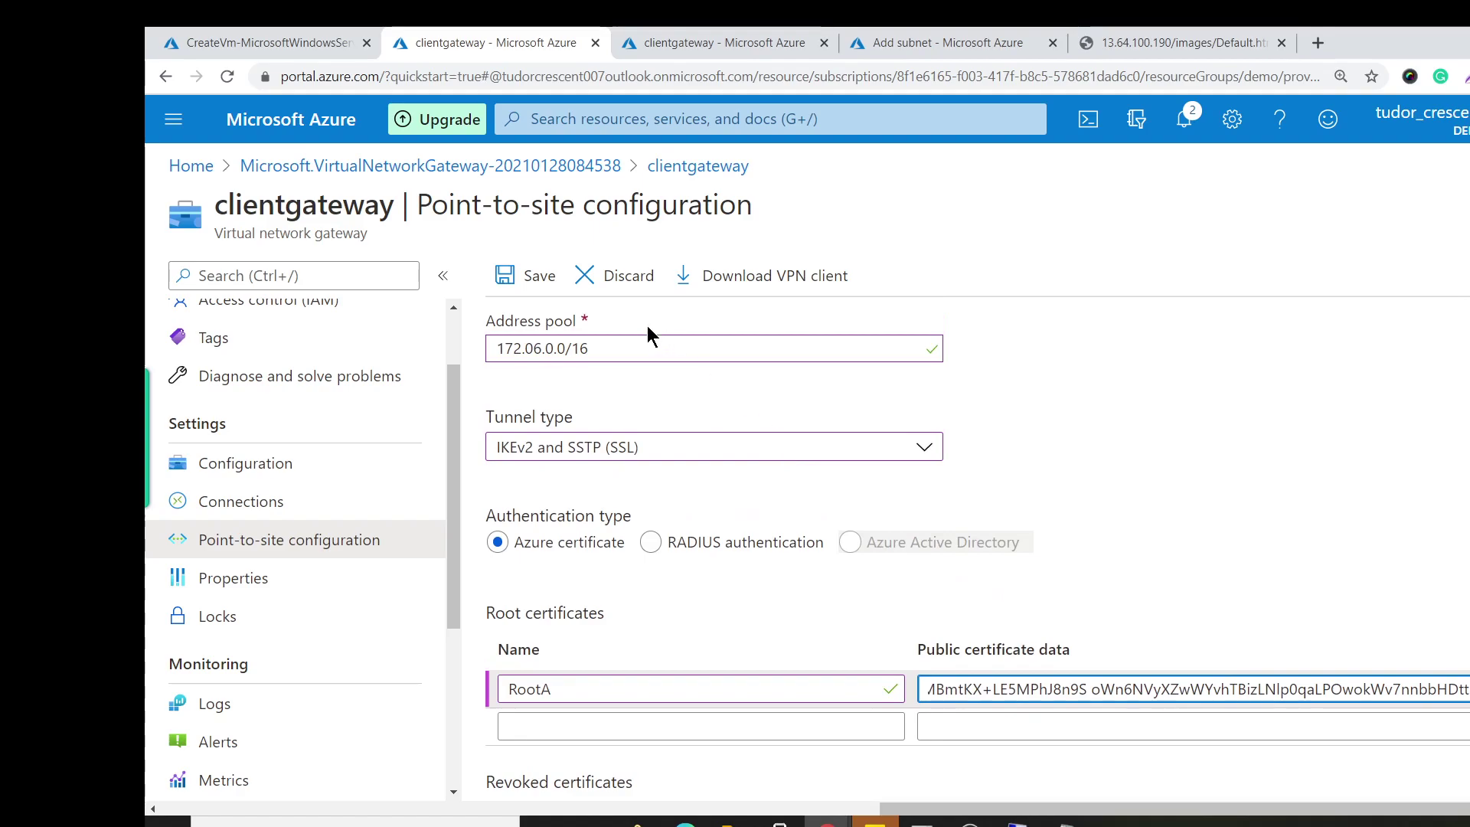
left_click(536, 283)
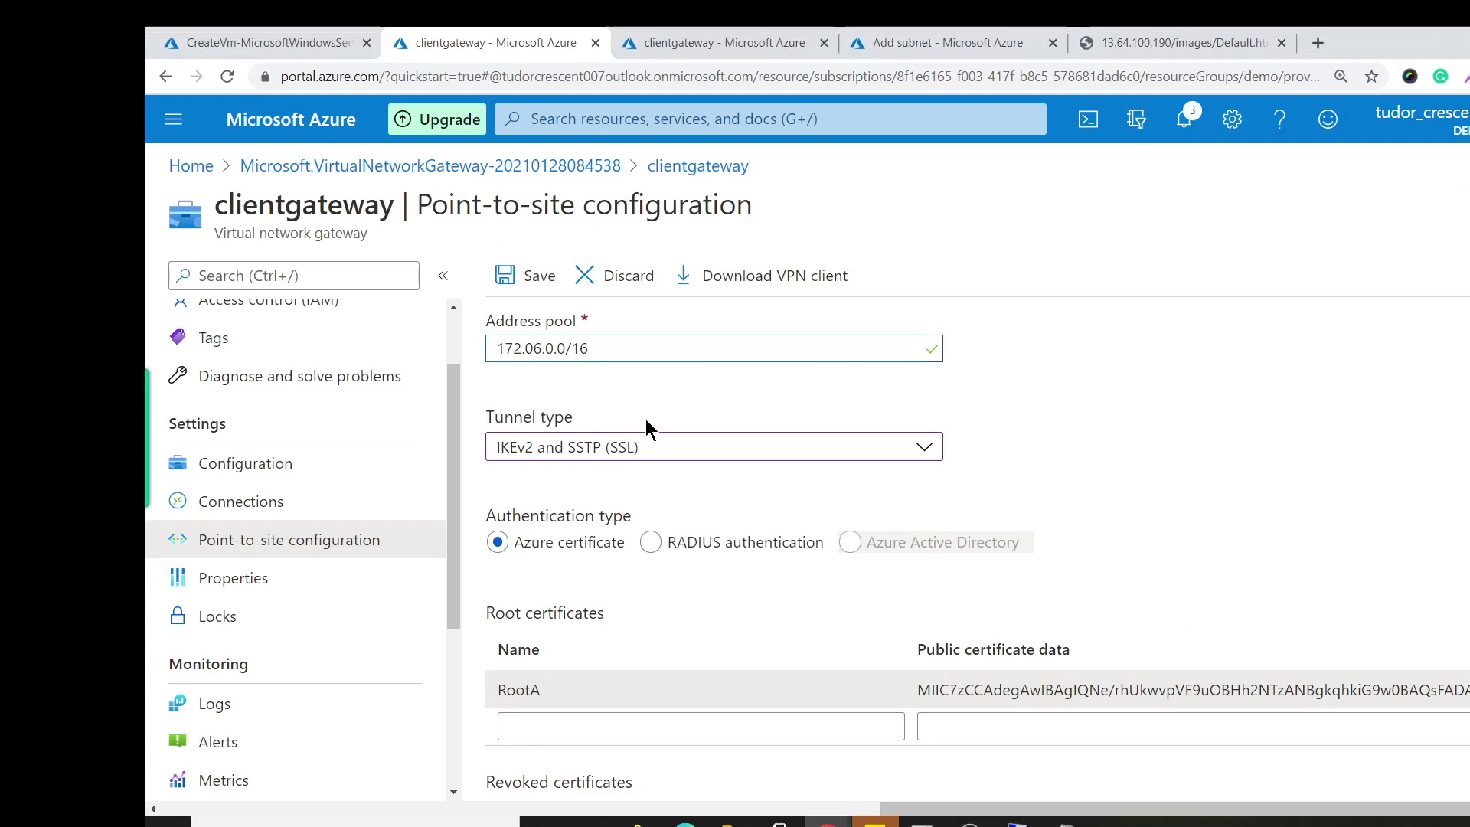
Correct the address pool to 172.16.0.0/16 and save the point-to-site configuration.
key("BackSpace")
key("BackSpace")
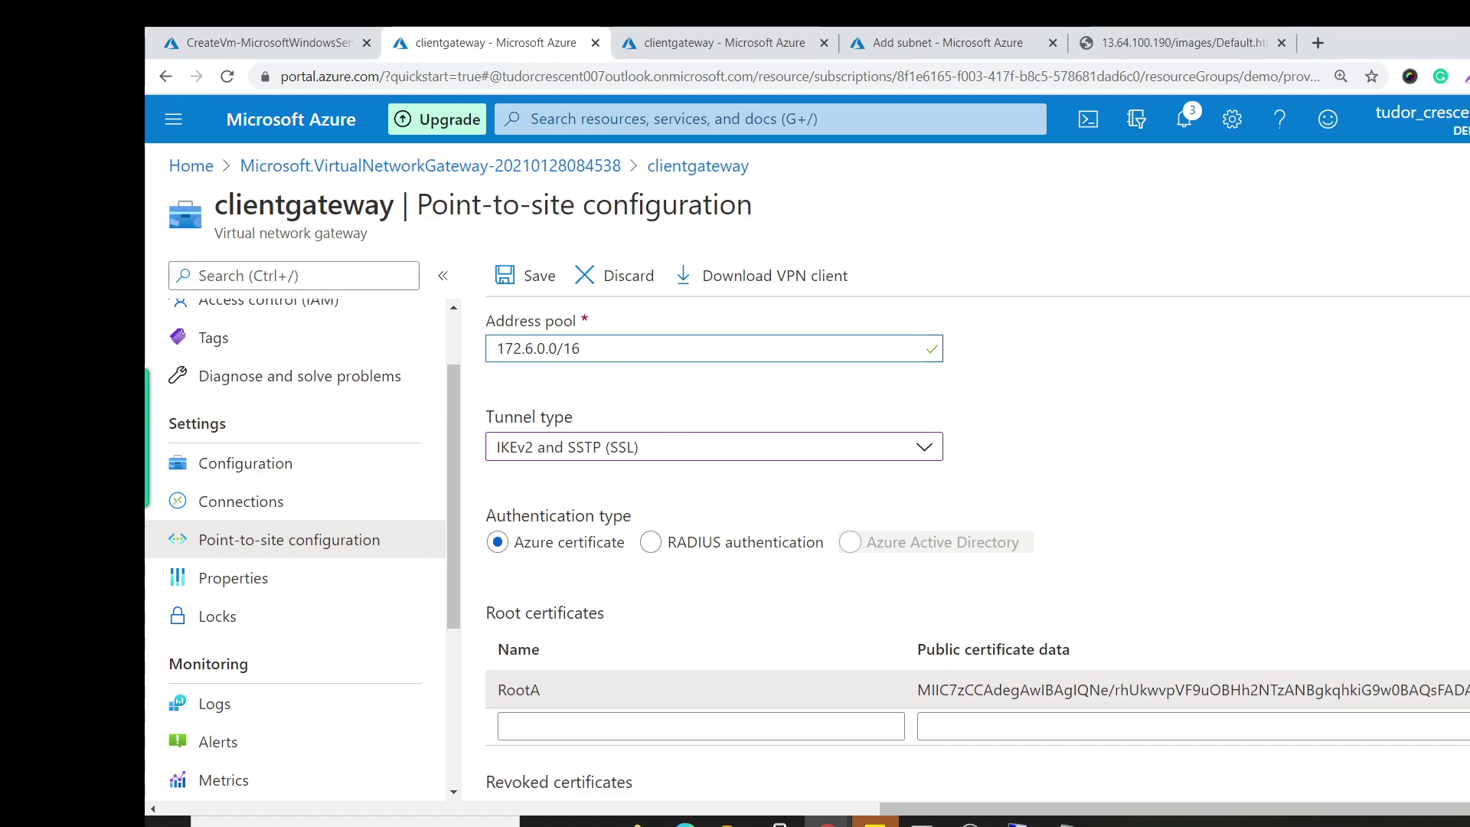
type("1")
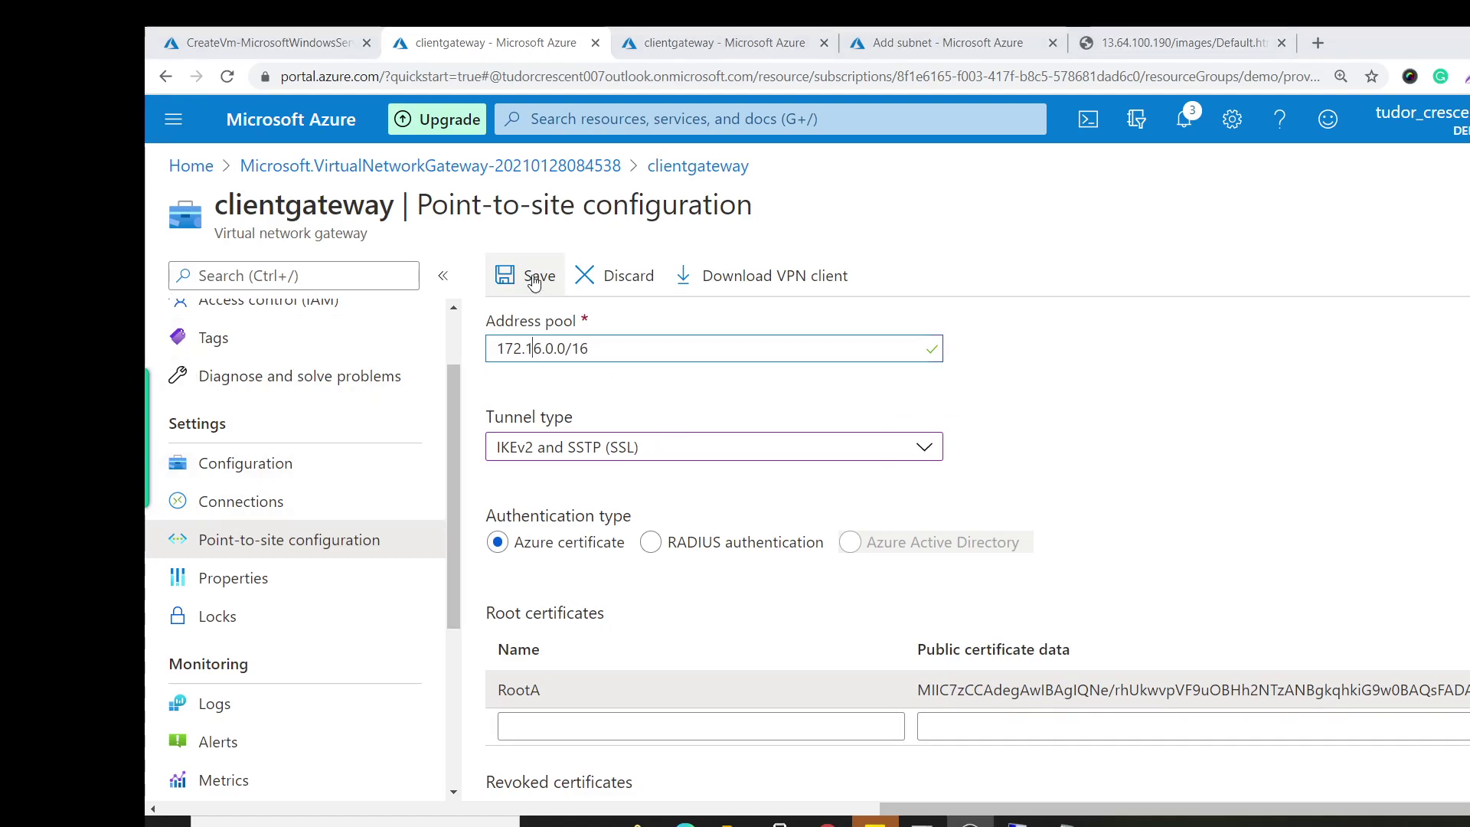
left_click(534, 279)
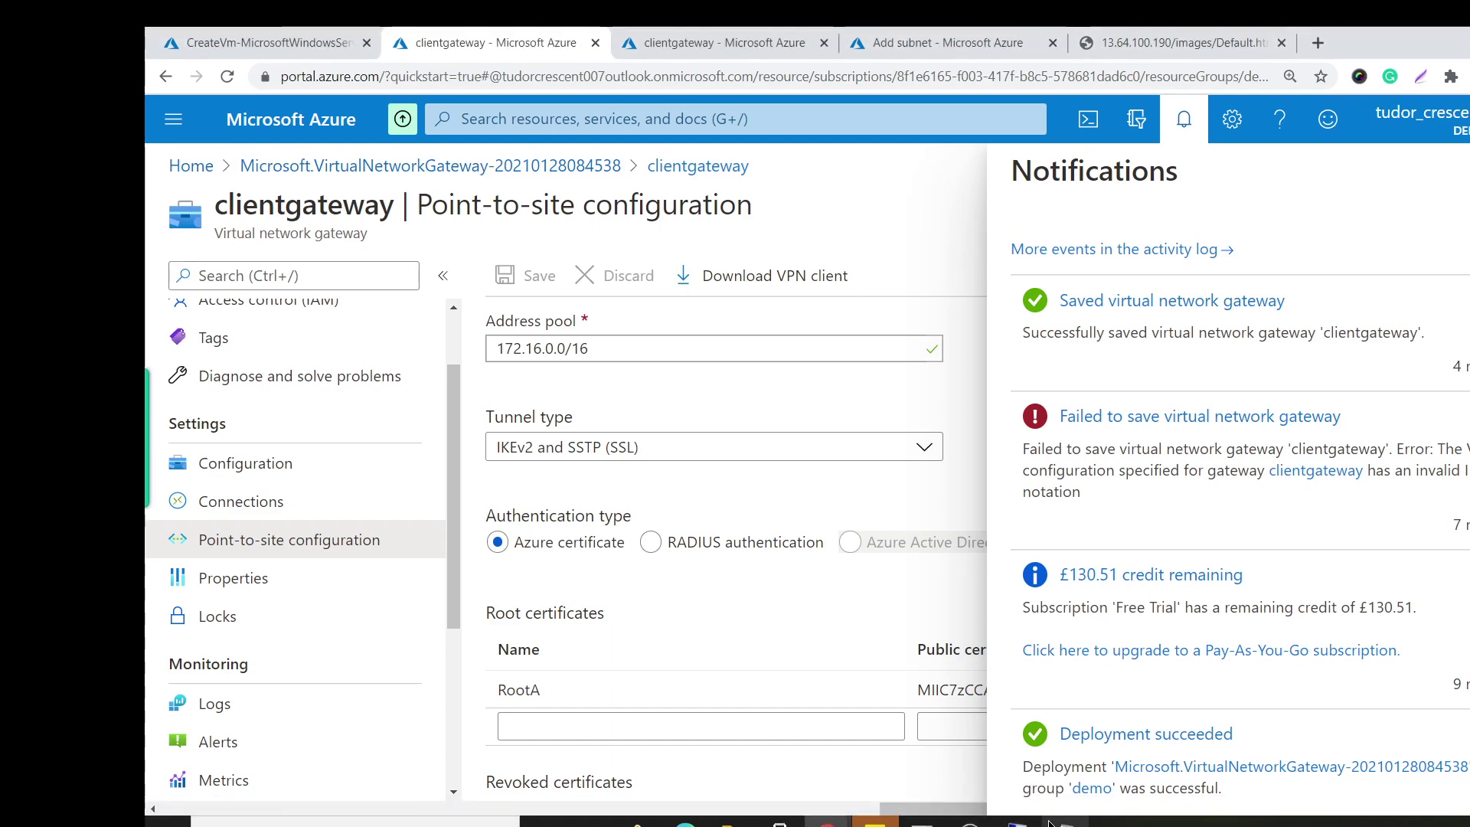
mouse_move(1018, 823)
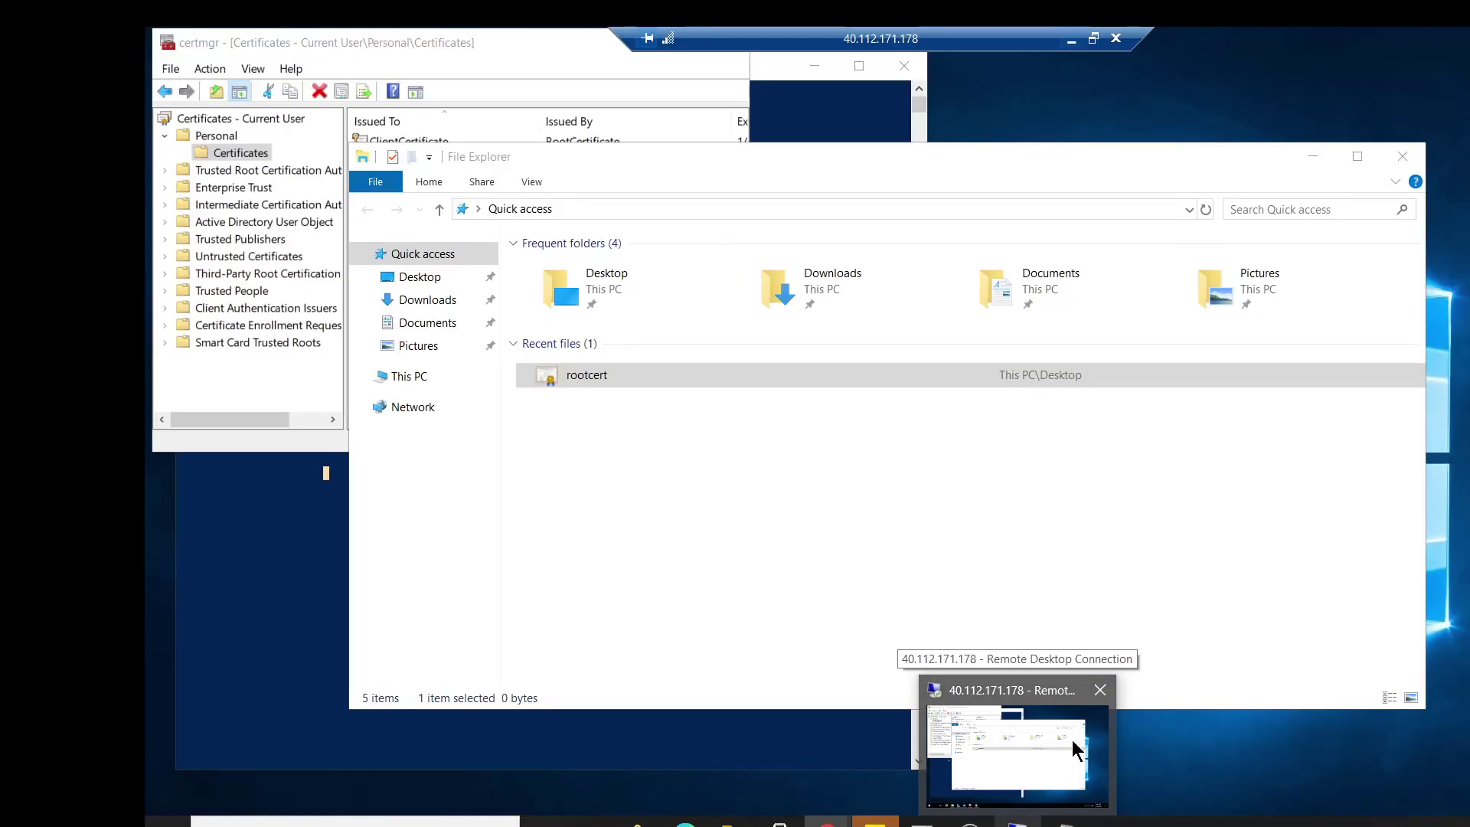
Launch Internet Explorer on the remote machine, declining the recommended browser settings.
left_click(1072, 739)
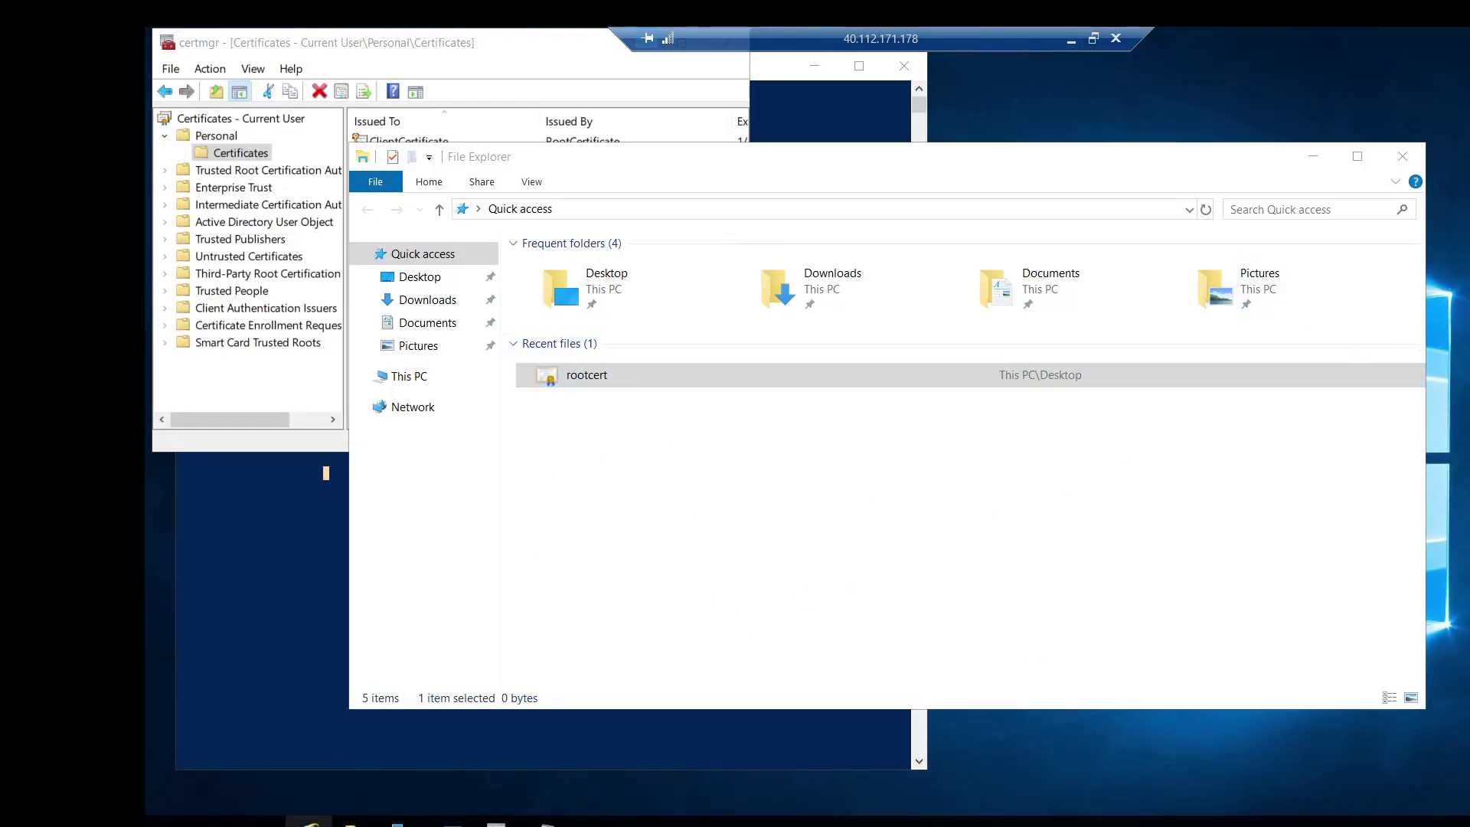
left_click(308, 821)
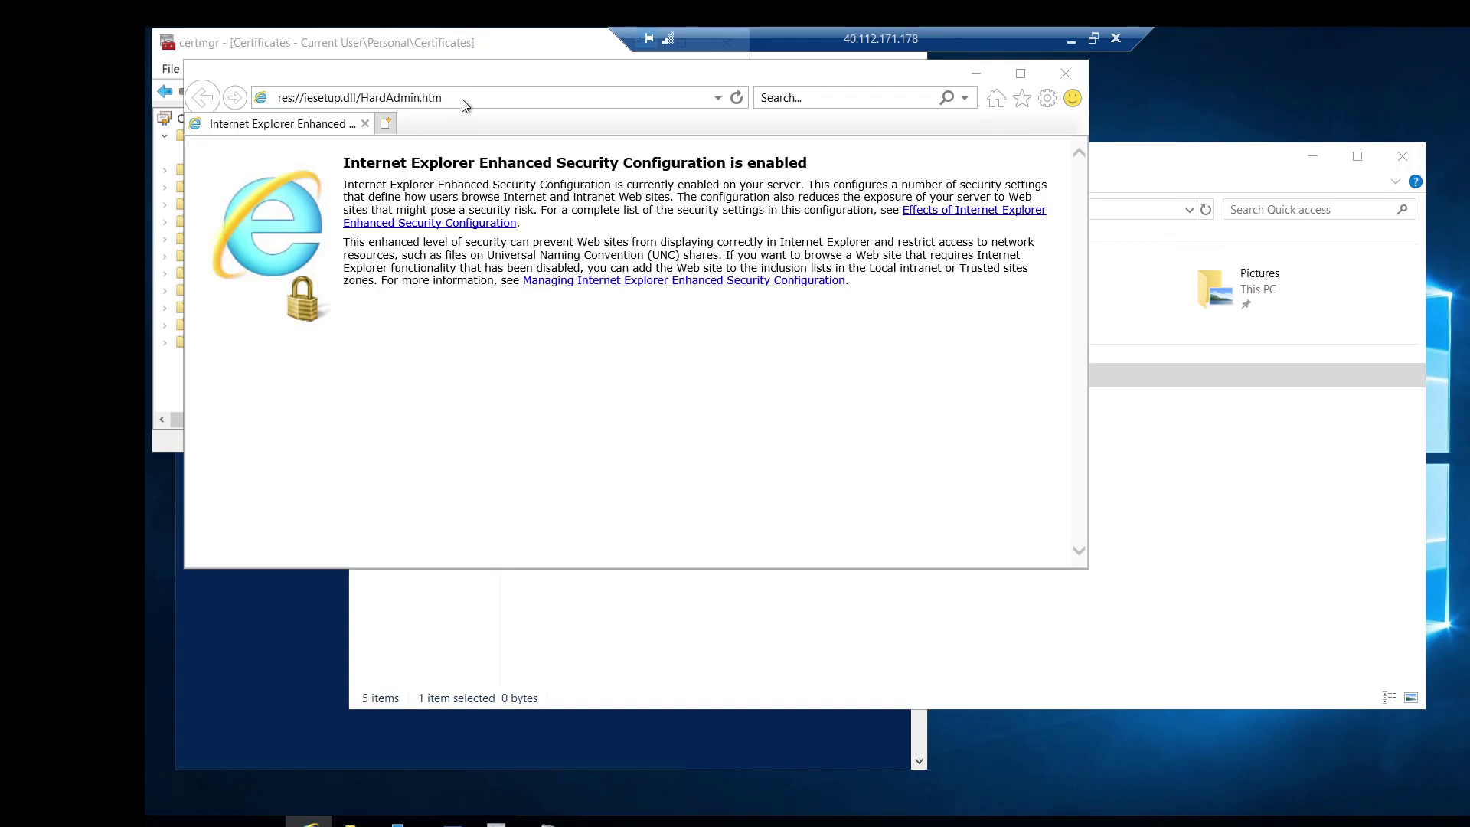
left_click(474, 337)
left_click(737, 490)
Browse to portal.azure.com, dismiss the security warnings, and maximize the browser.
left_click(503, 94)
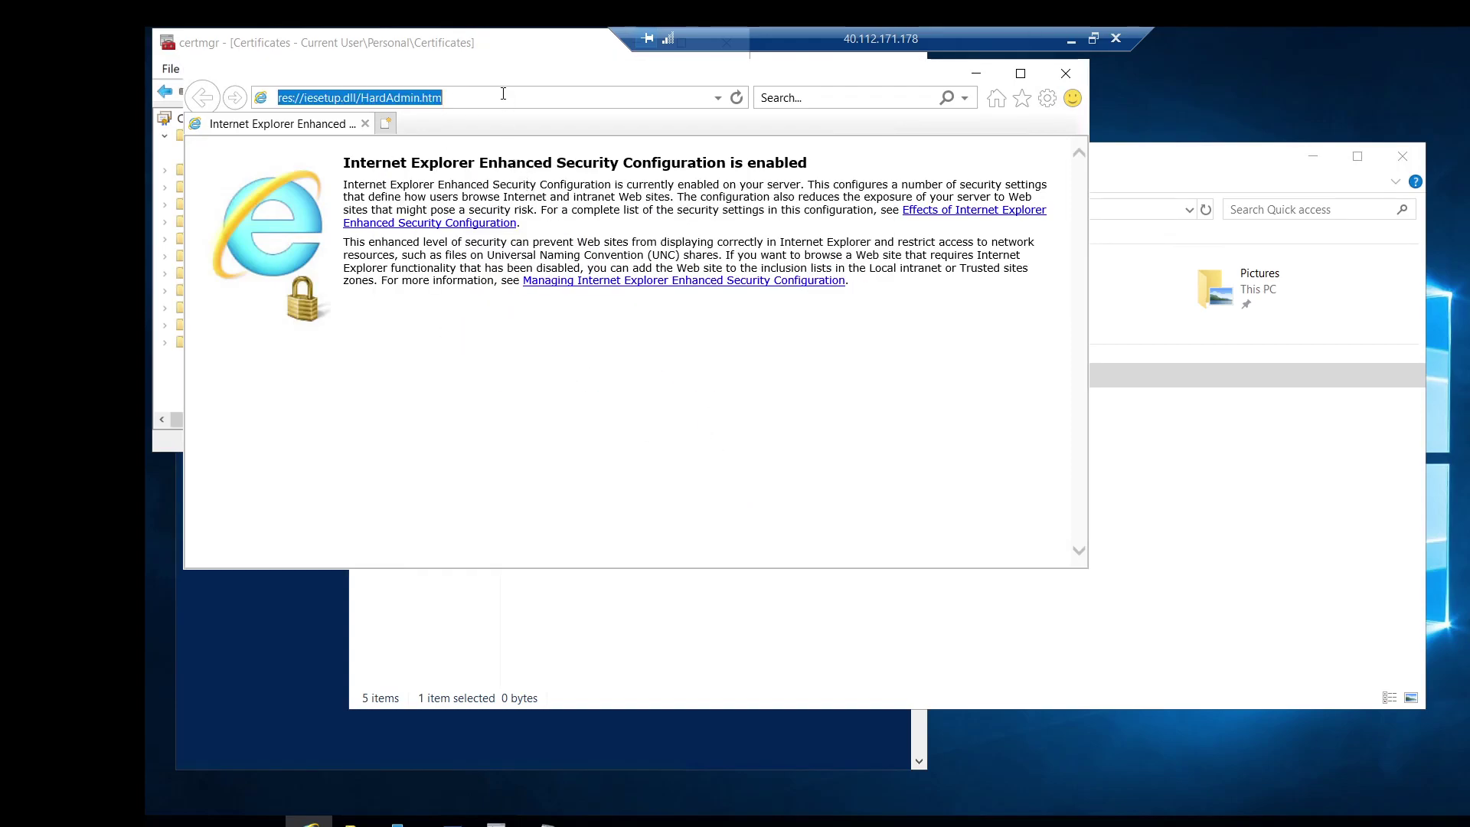
type("portal.azu")
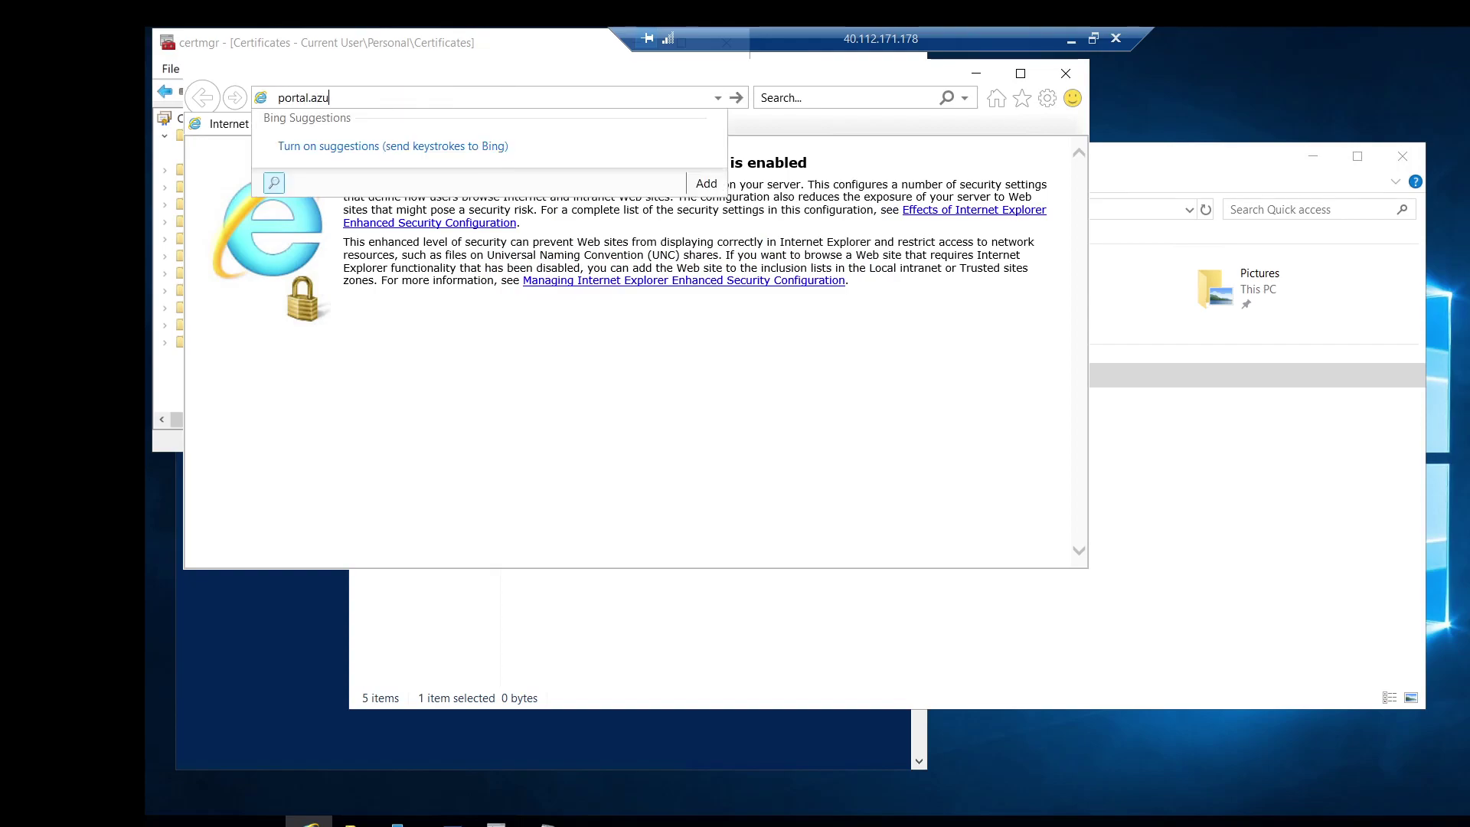
type("re.com")
key("Return")
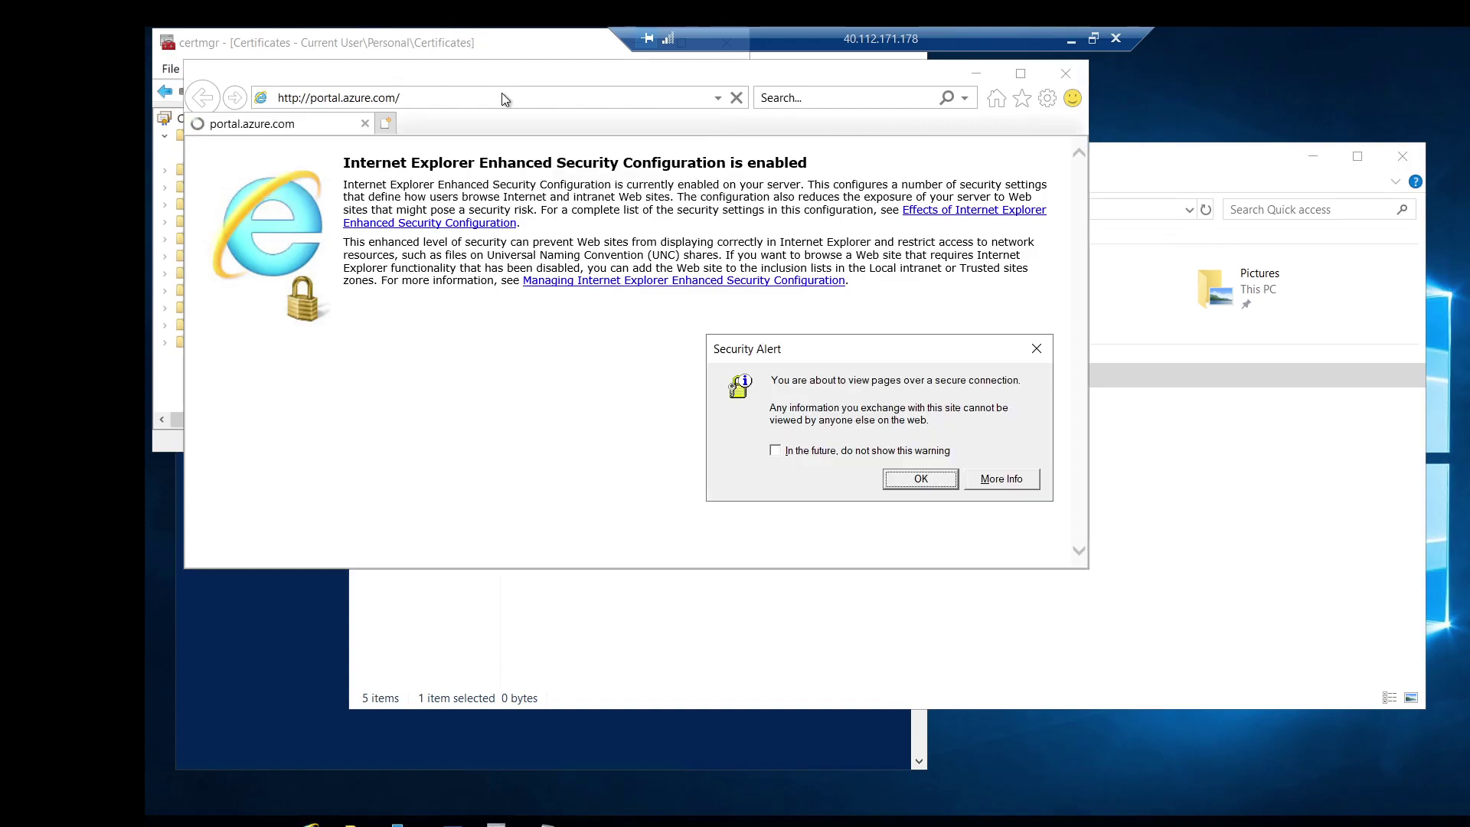
left_click(921, 480)
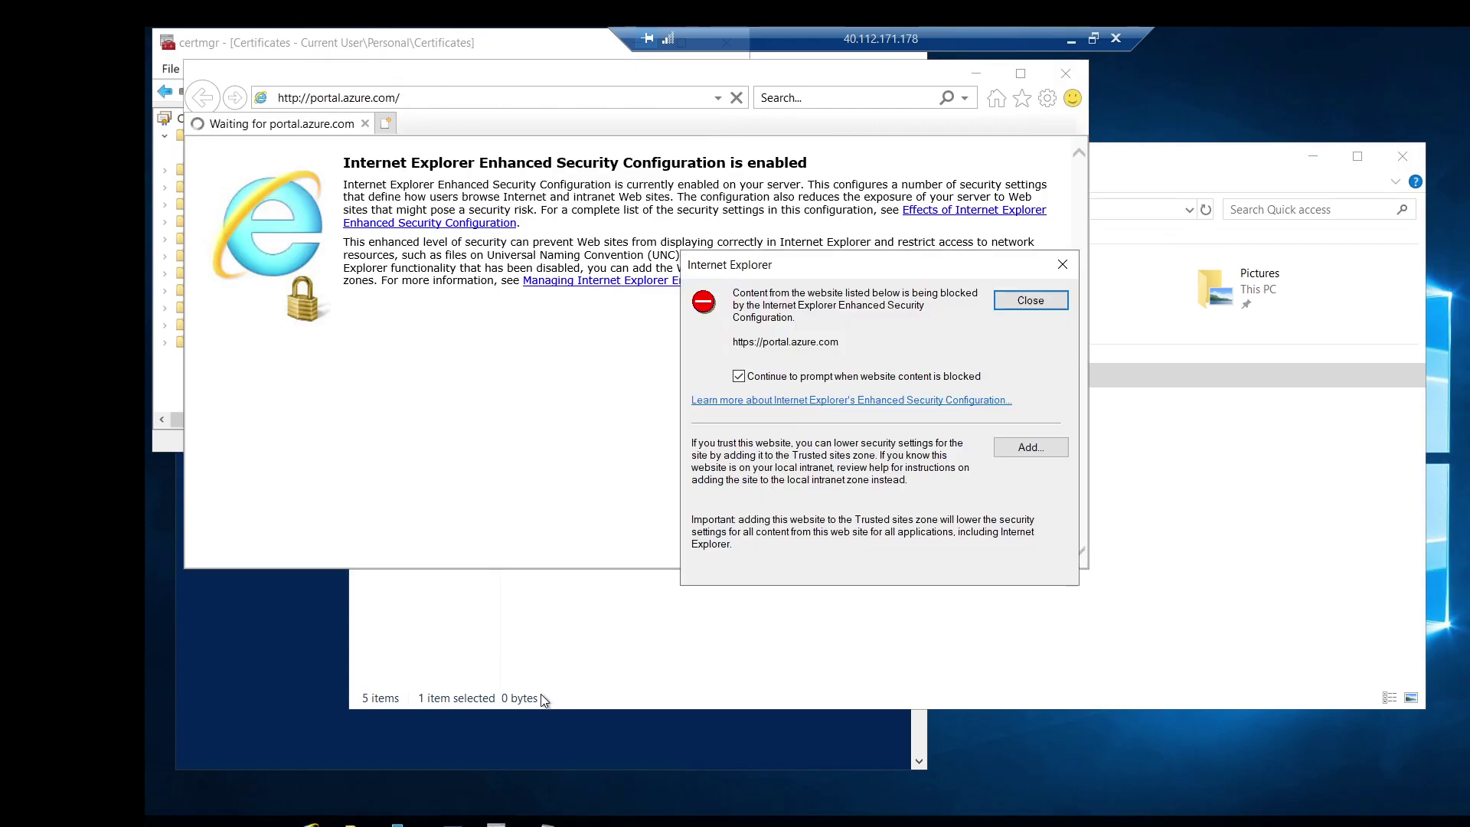
left_click(1018, 301)
left_click(1026, 300)
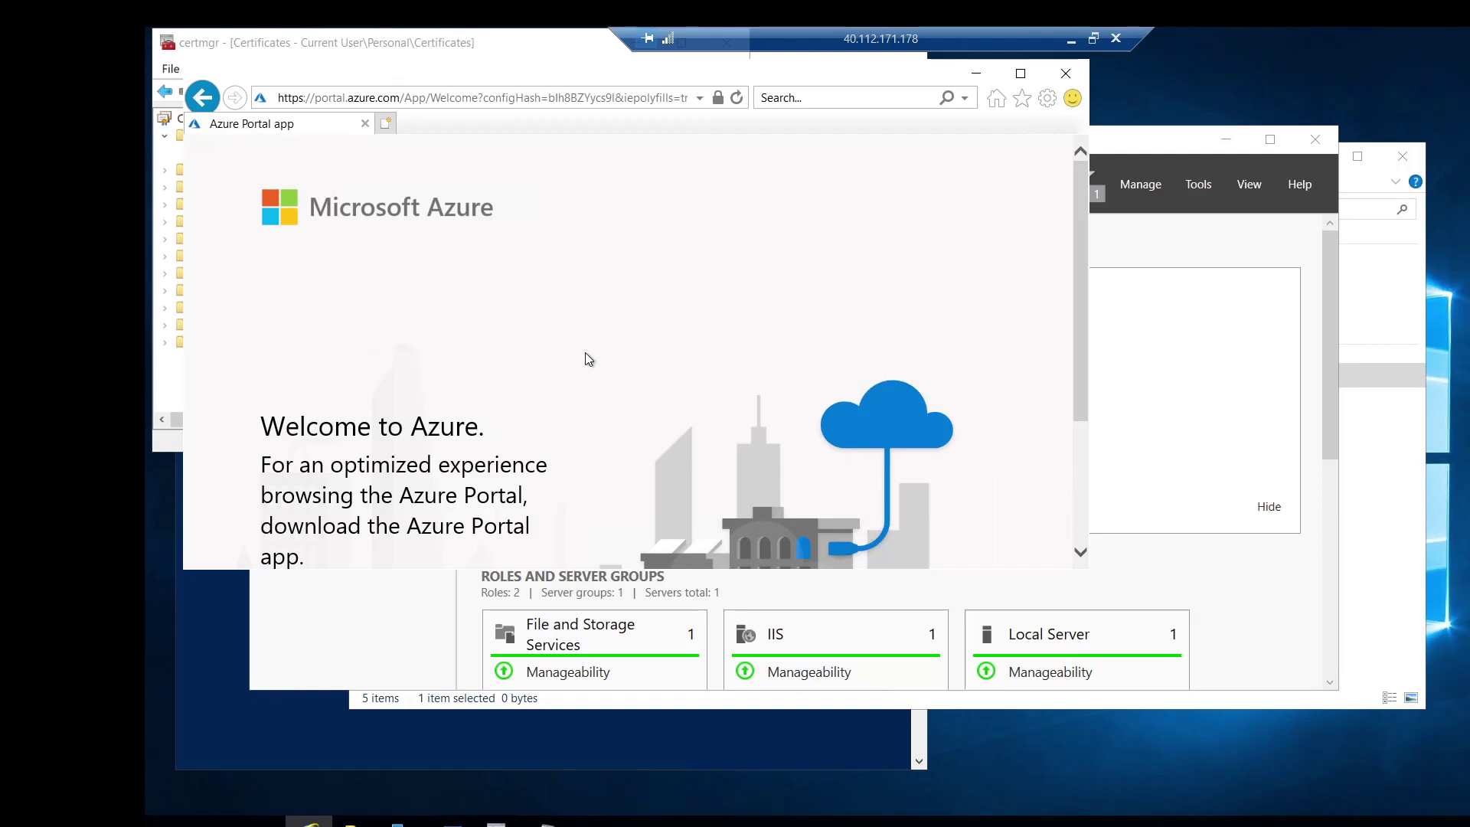
left_click(1021, 76)
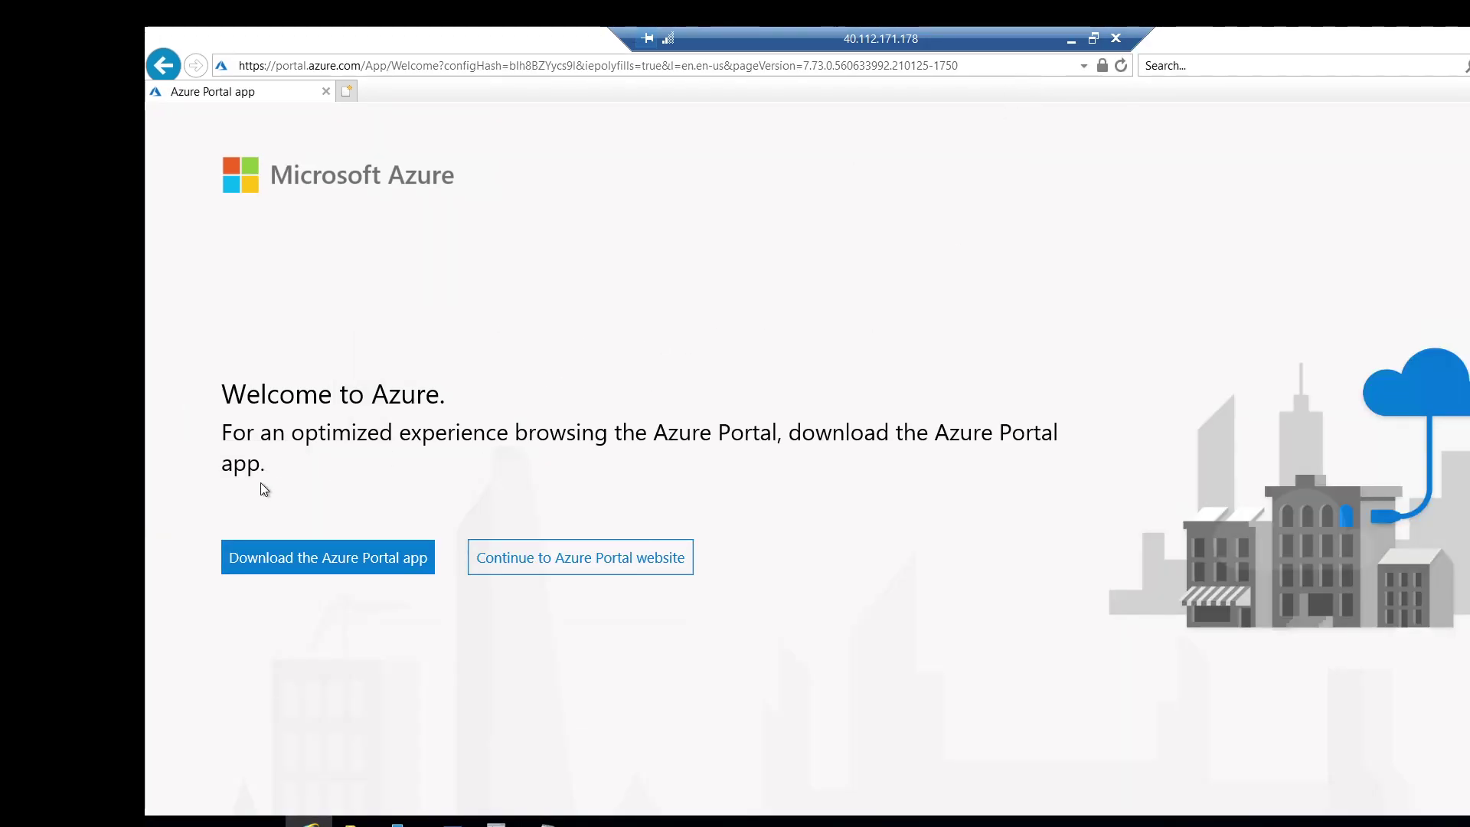
Sign in with the account e-mail and password, skipping security info and the authenticator offer.
left_click(637, 558)
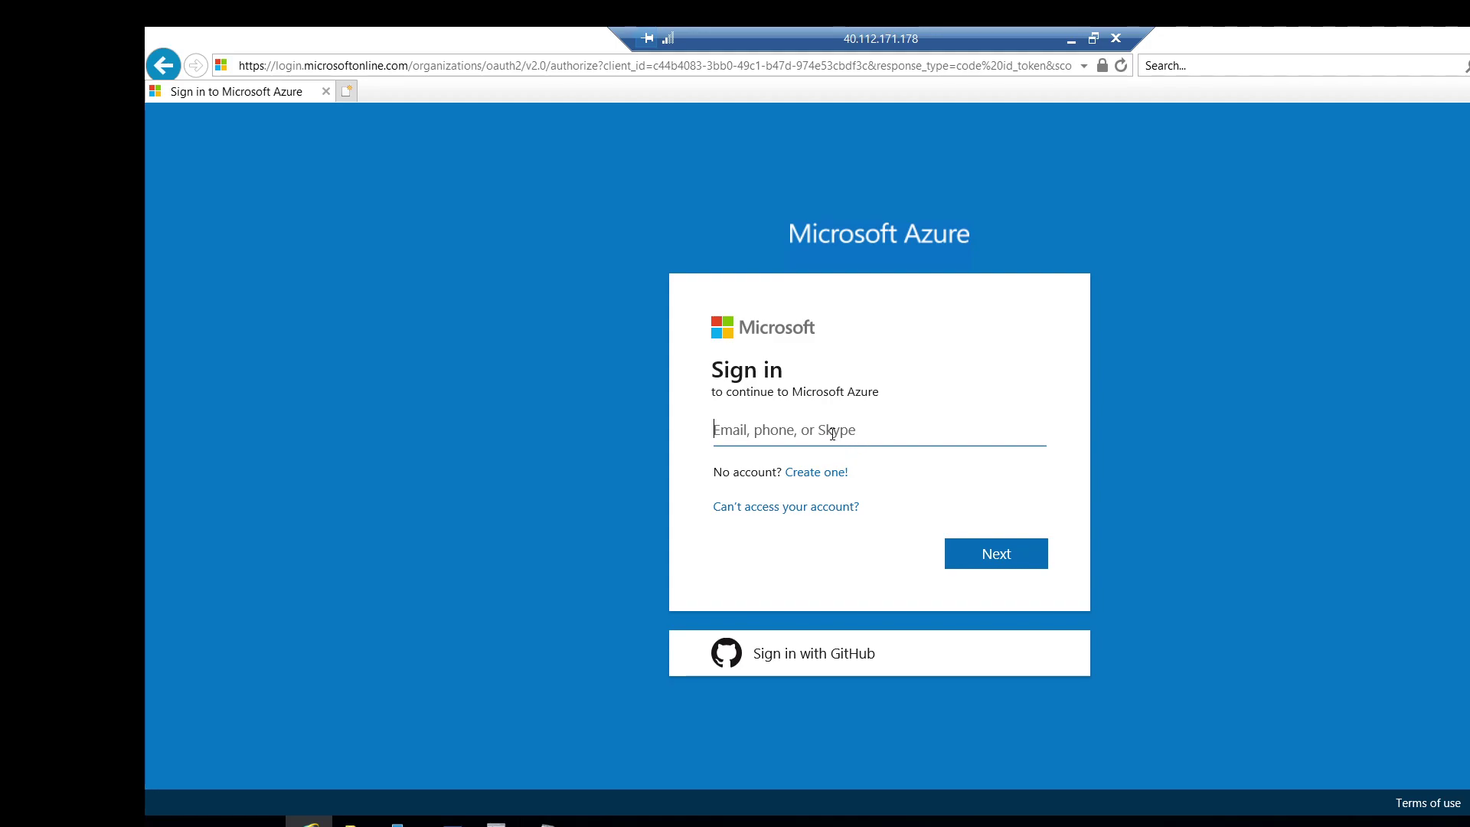
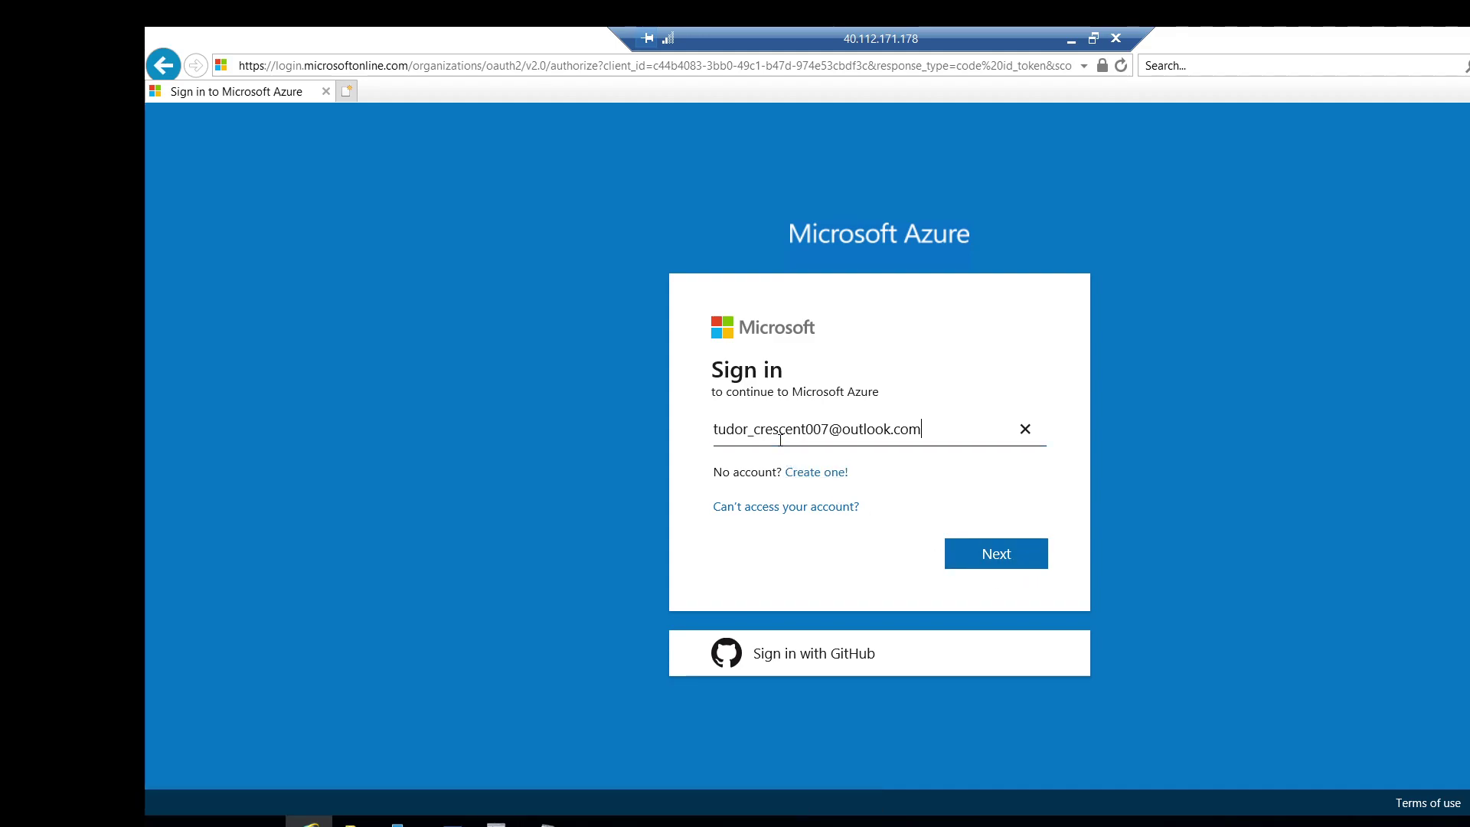
left_click(1021, 554)
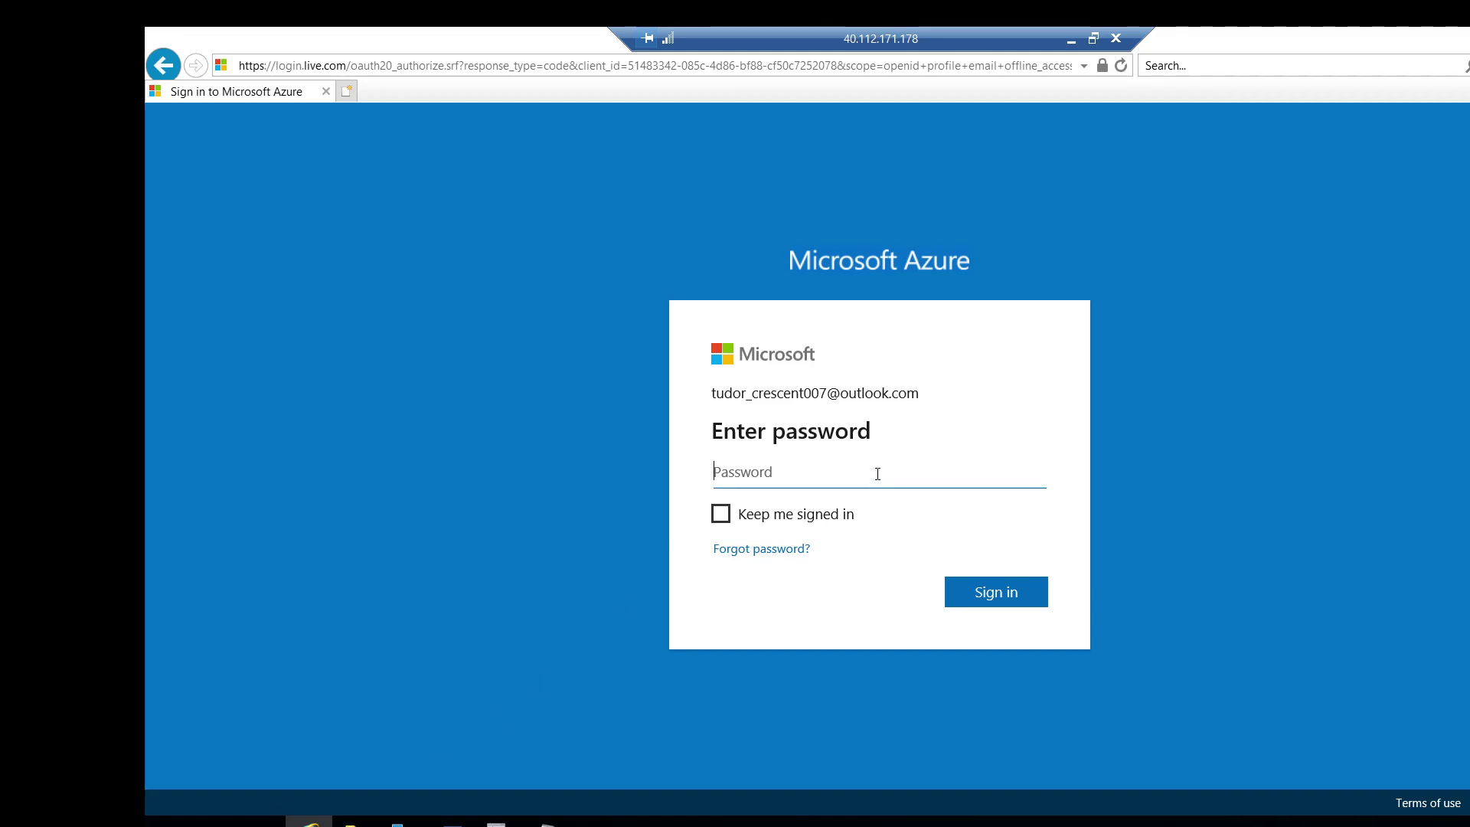
type("•••••••••••••")
key("Return")
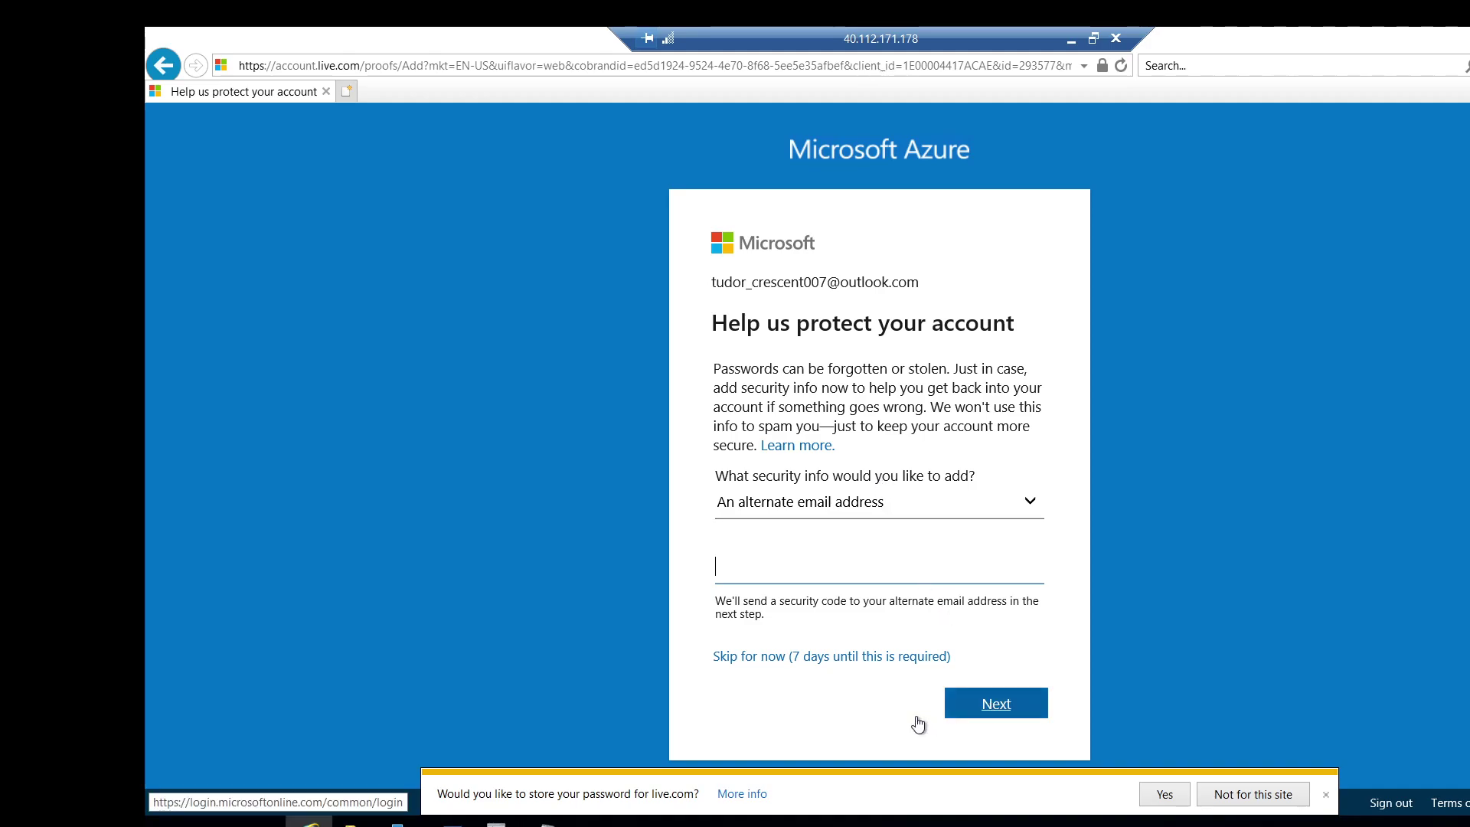
left_click(855, 657)
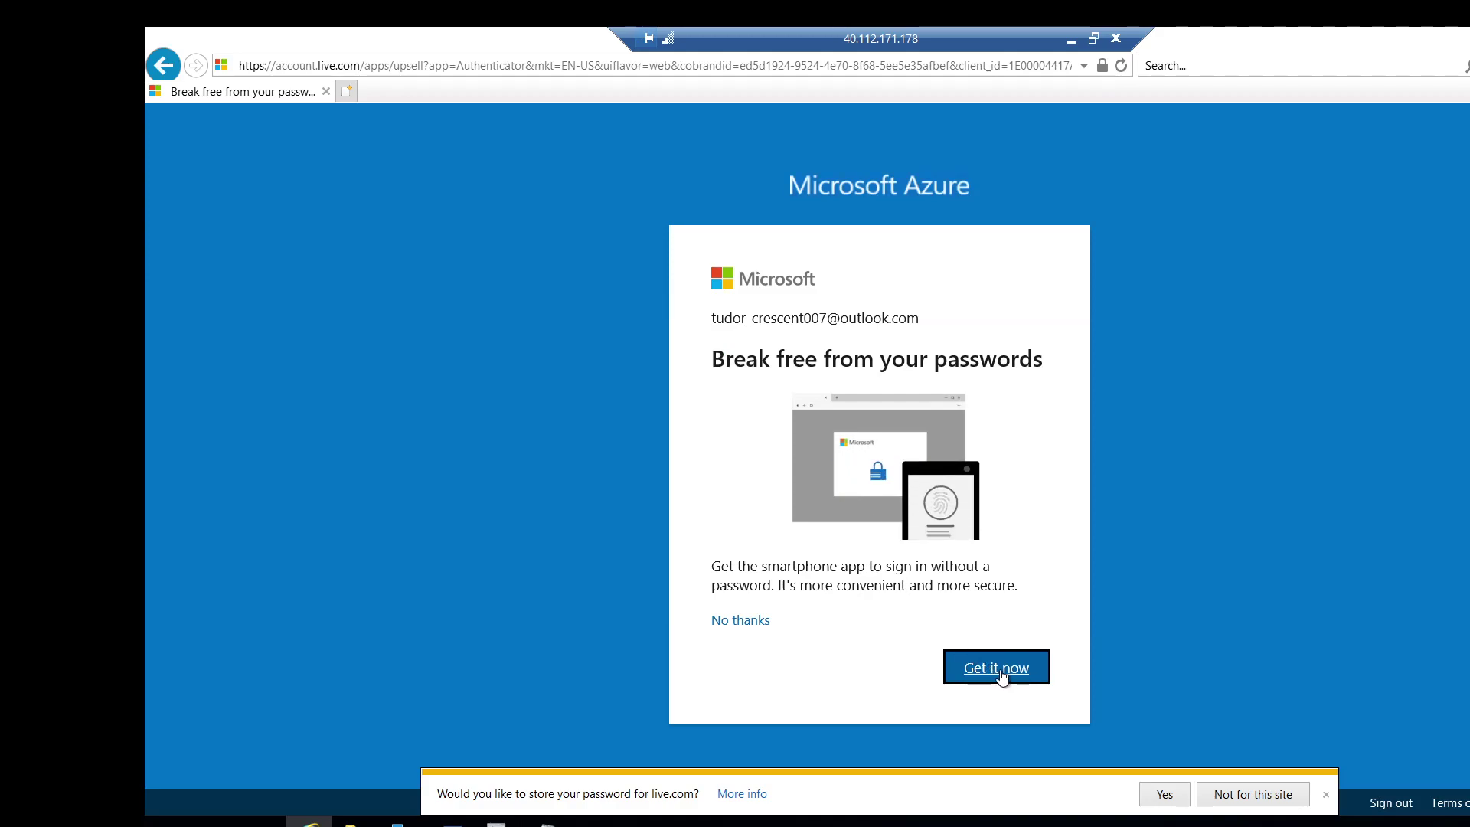
left_click(738, 620)
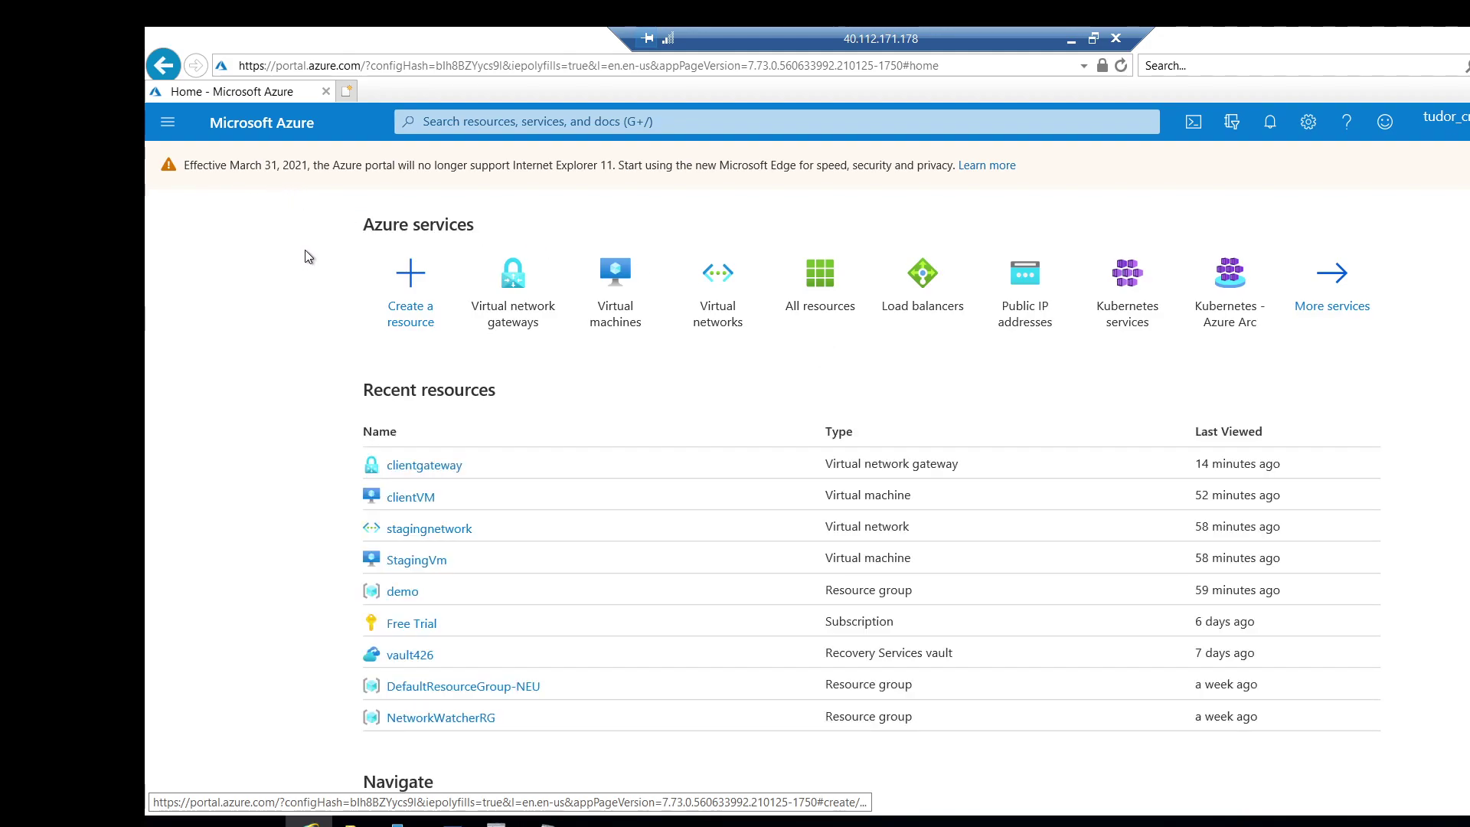
Go to clientgateway's Point-to-site configuration via Virtual network gateways and download the VPN client.
left_click(508, 289)
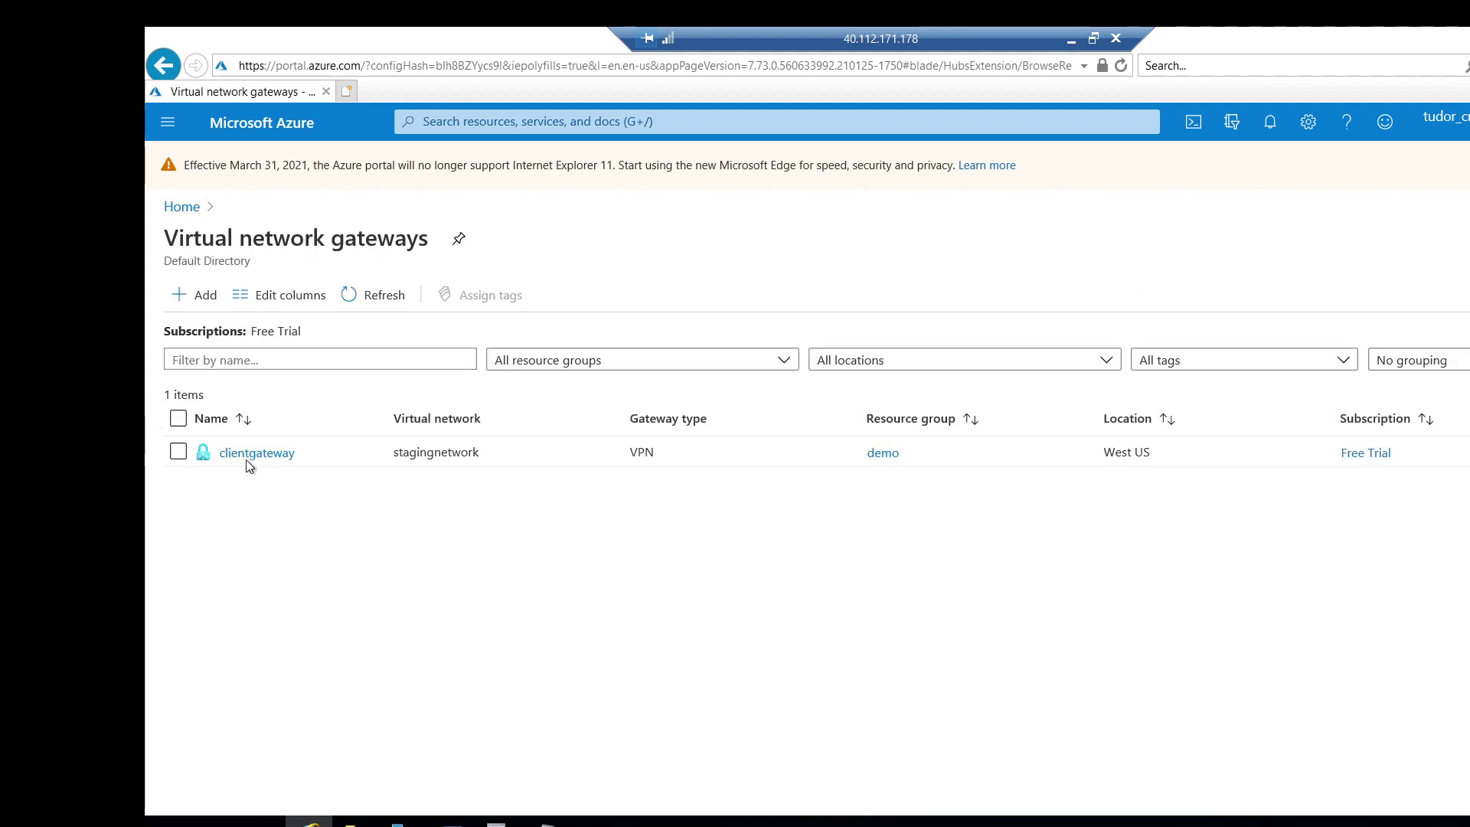
left_click(253, 453)
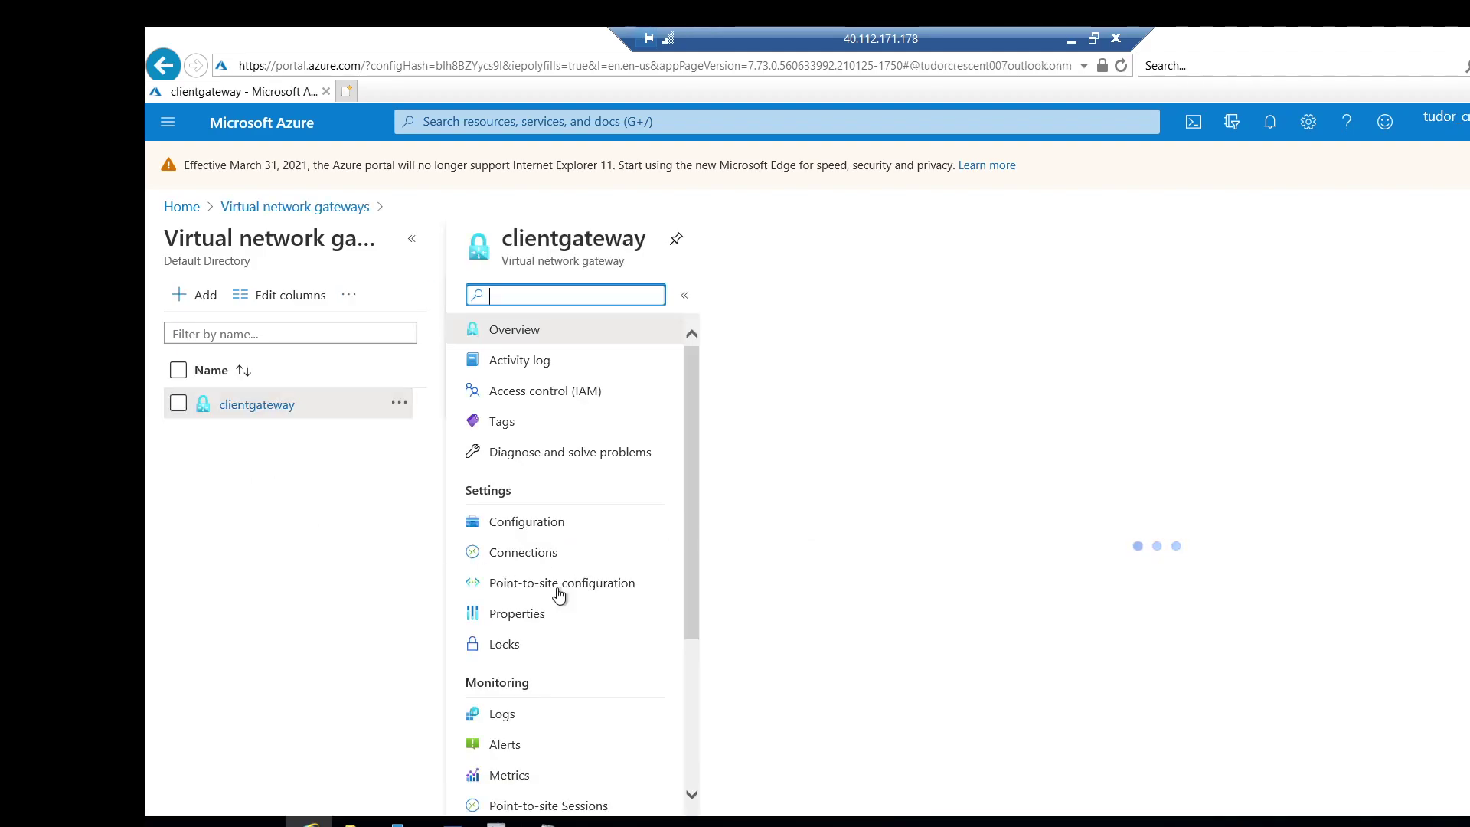
left_click(558, 588)
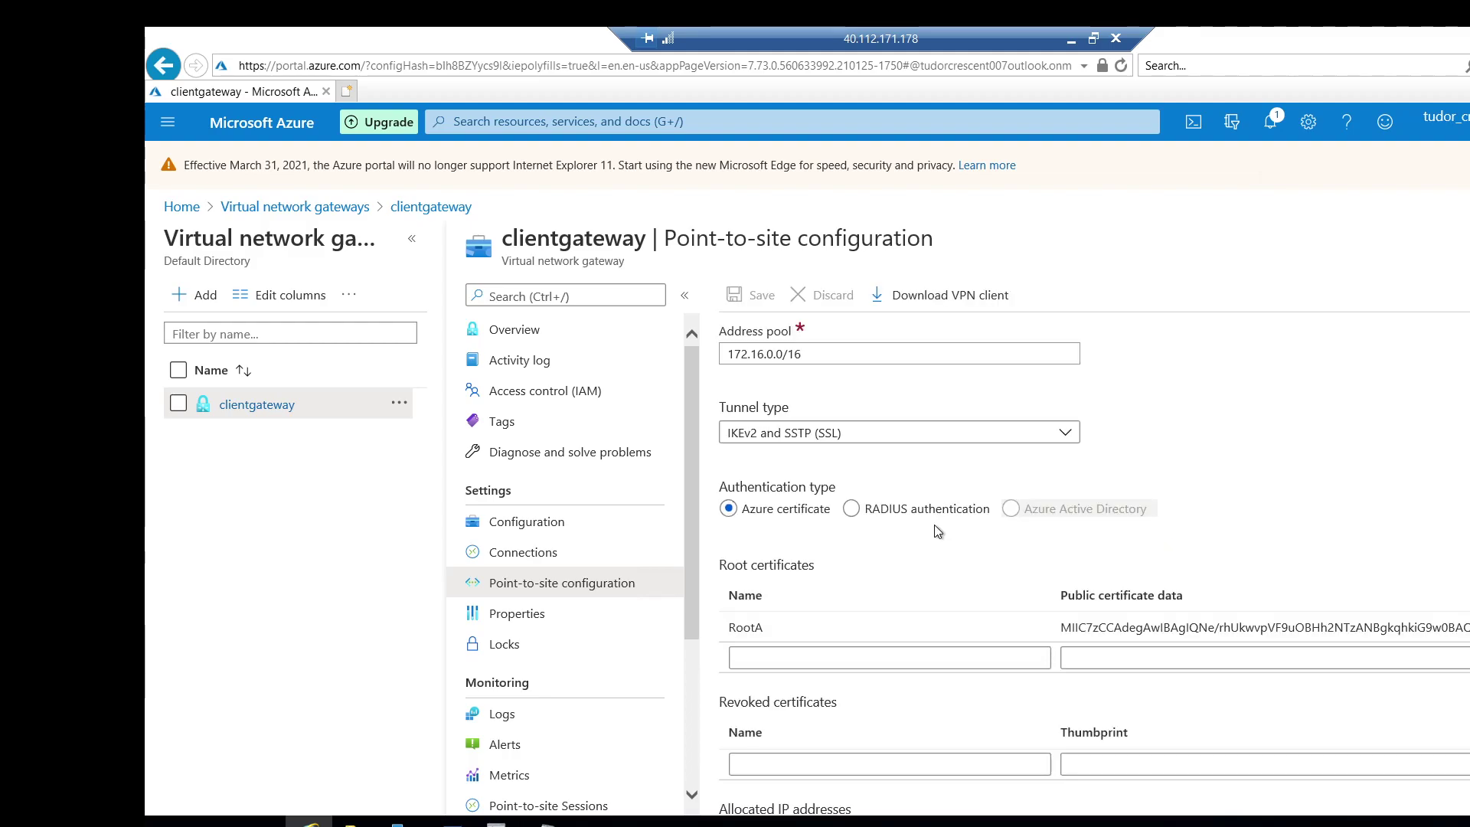
scroll(938, 531, "down", 1)
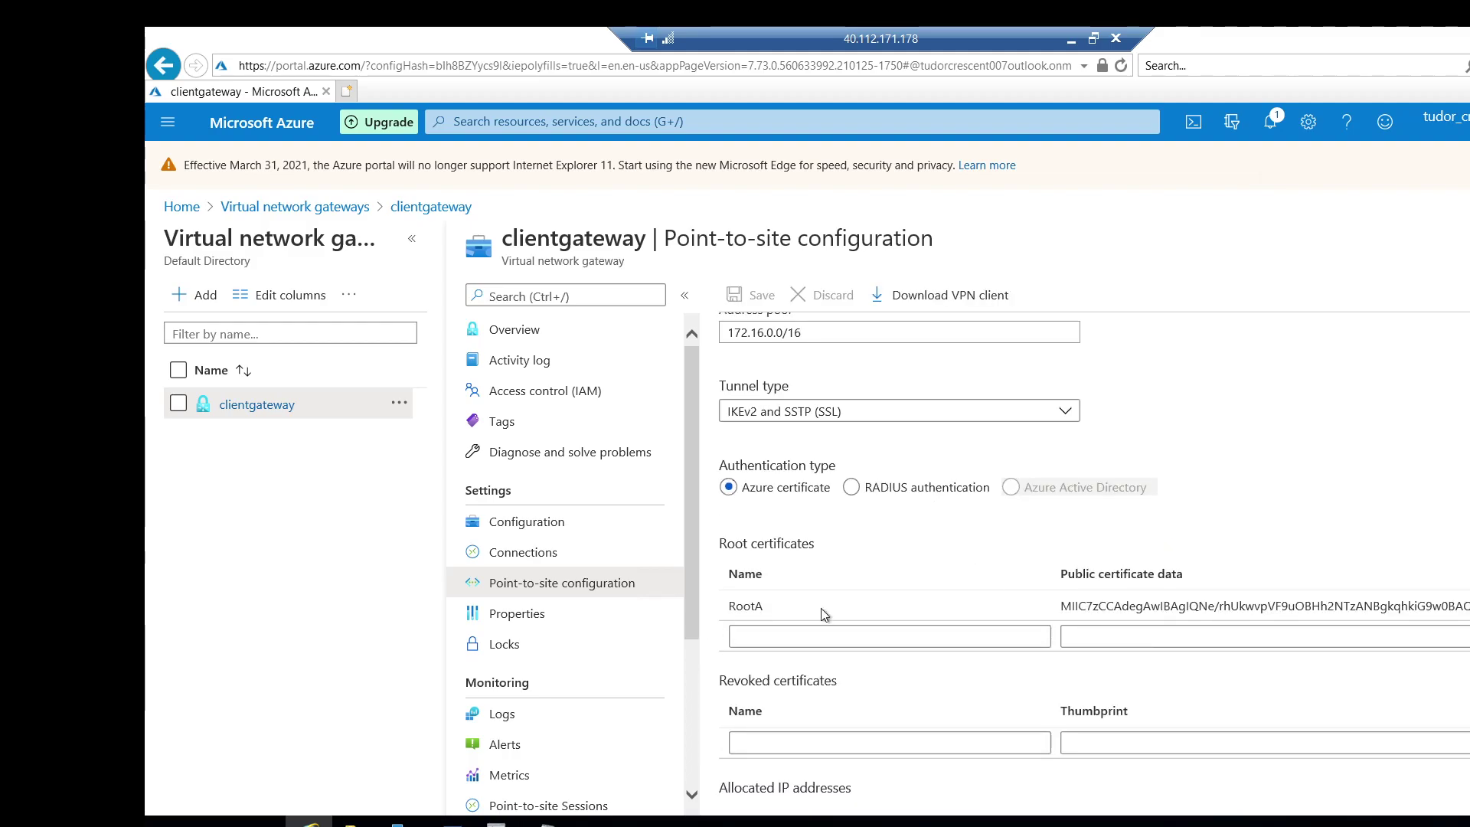
left_click(937, 298)
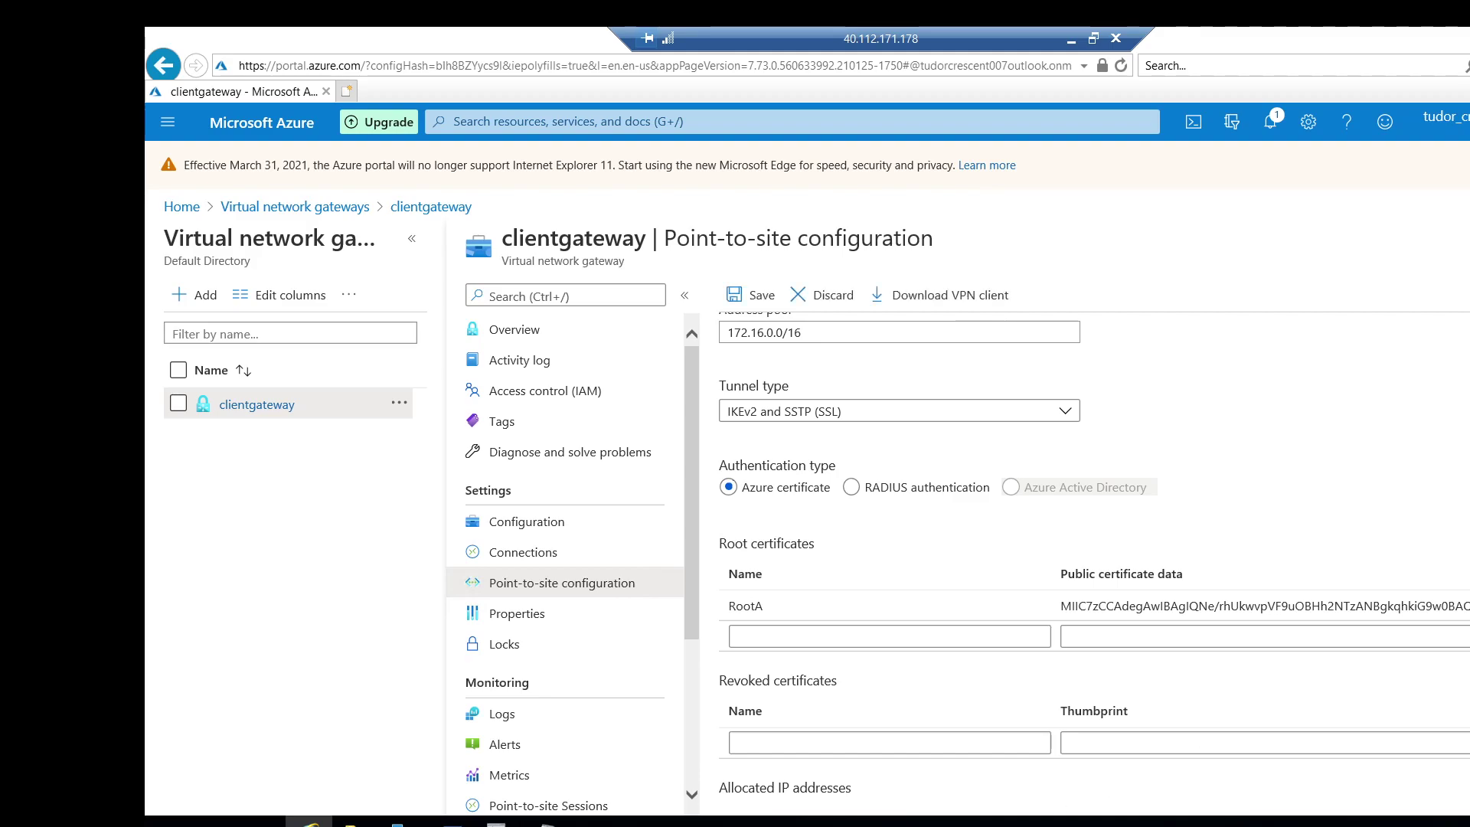
Open Downloads > clientgateway > WindowsAmd64 and launch VpnClientSetupAmd64.
left_click(351, 823)
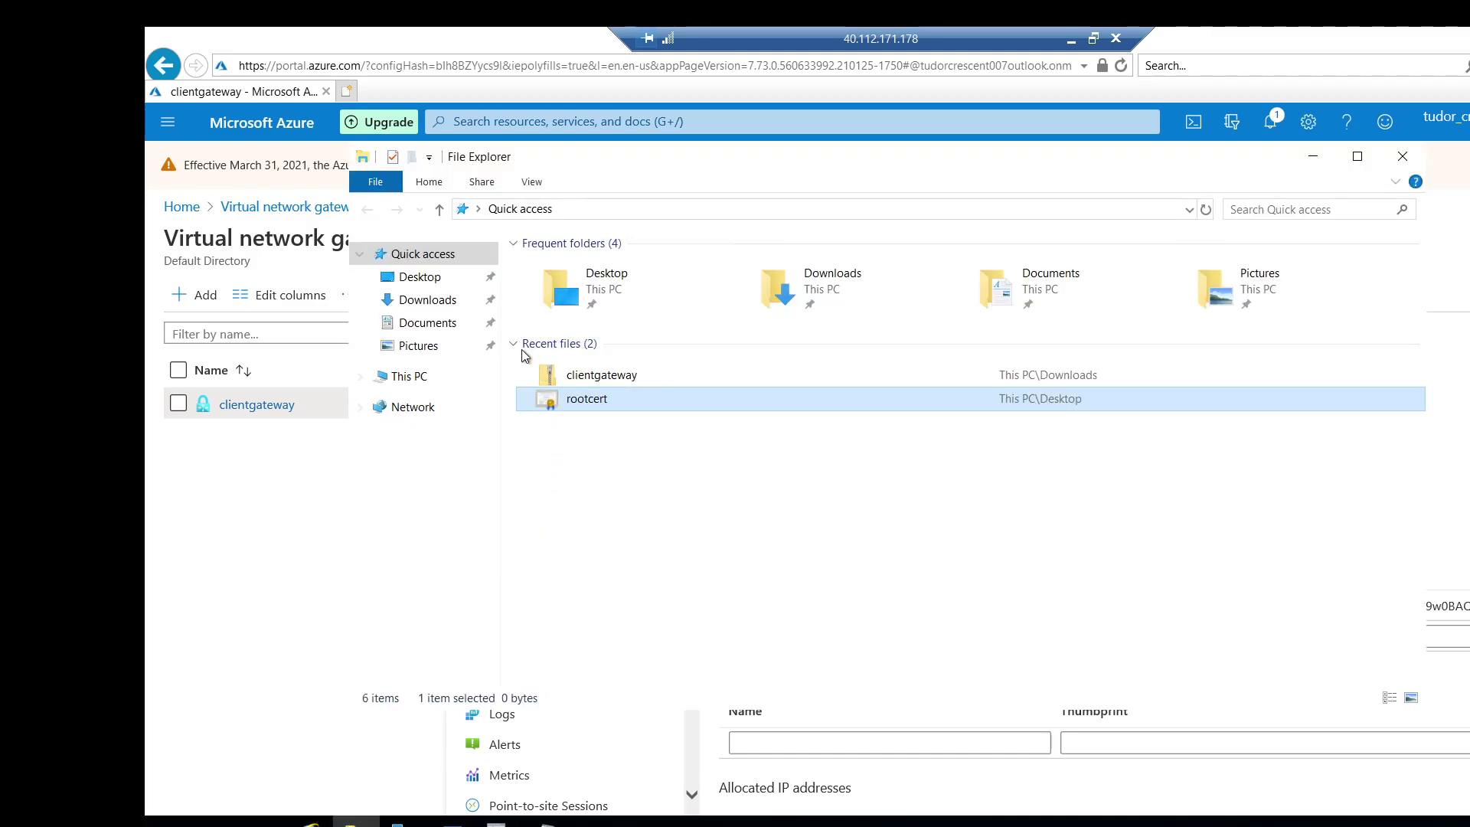
left_click(432, 322)
left_click(438, 302)
double_click(574, 268)
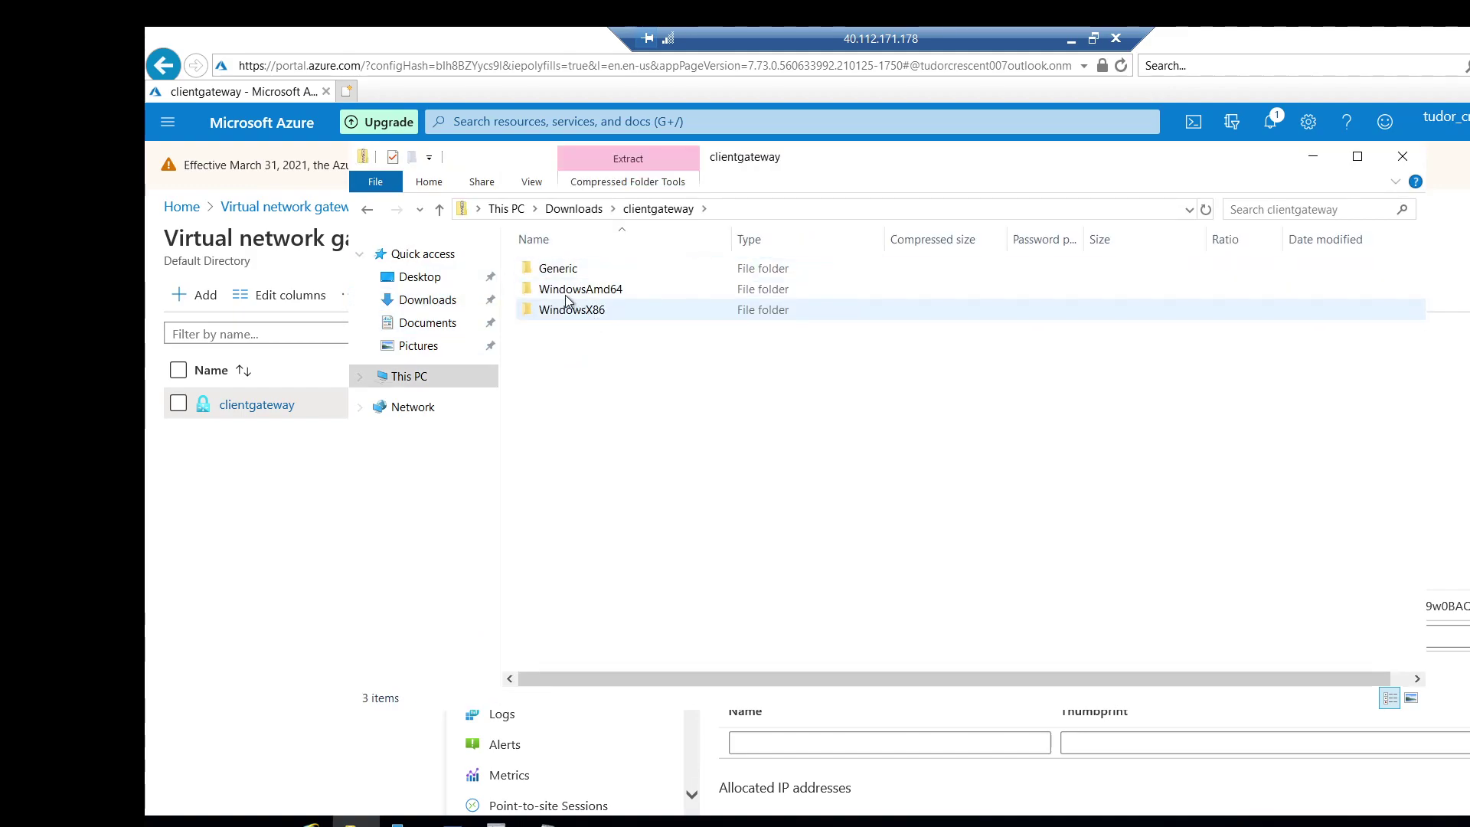
double_click(570, 292)
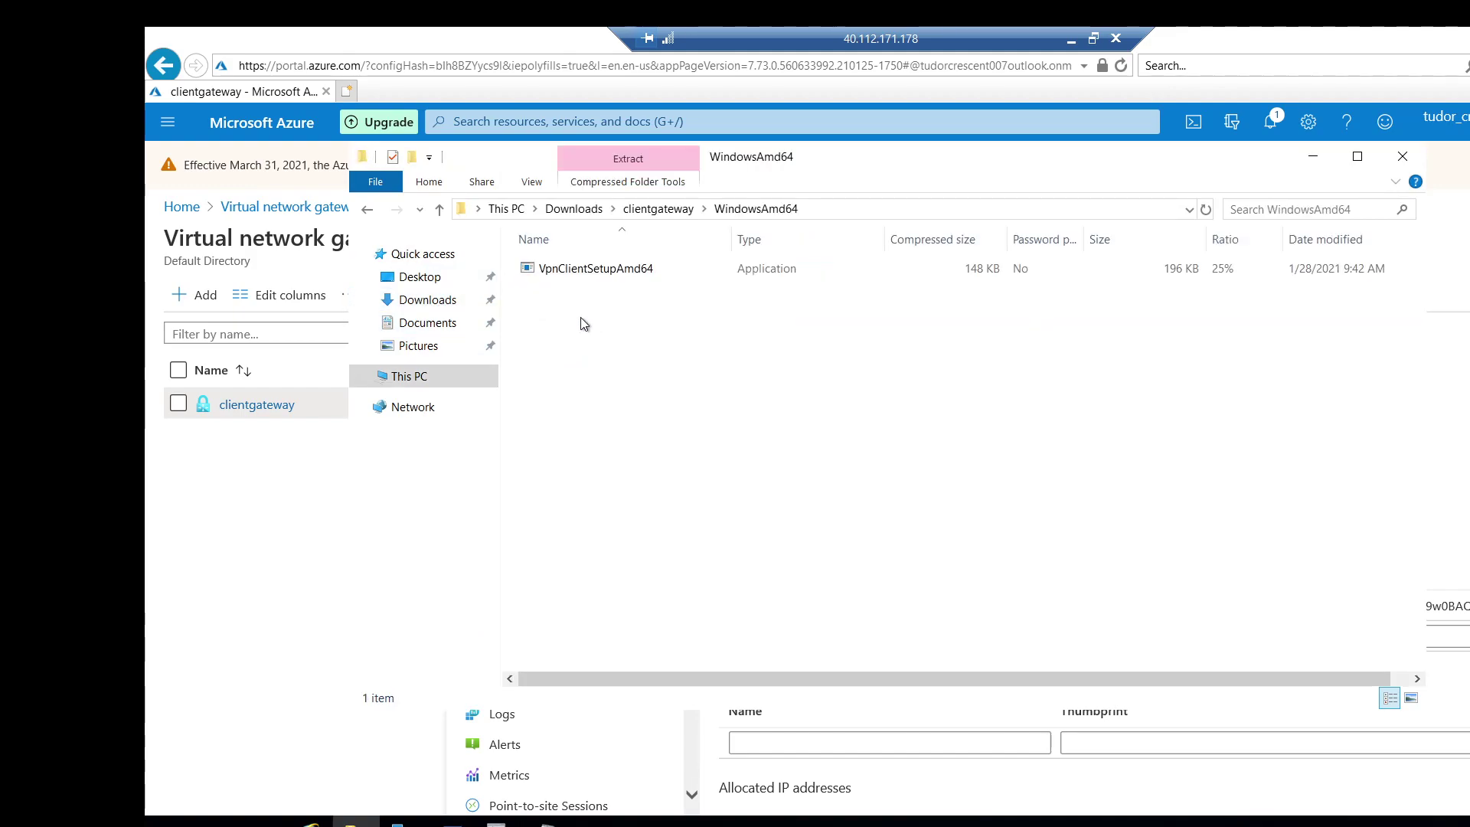
double_click(575, 274)
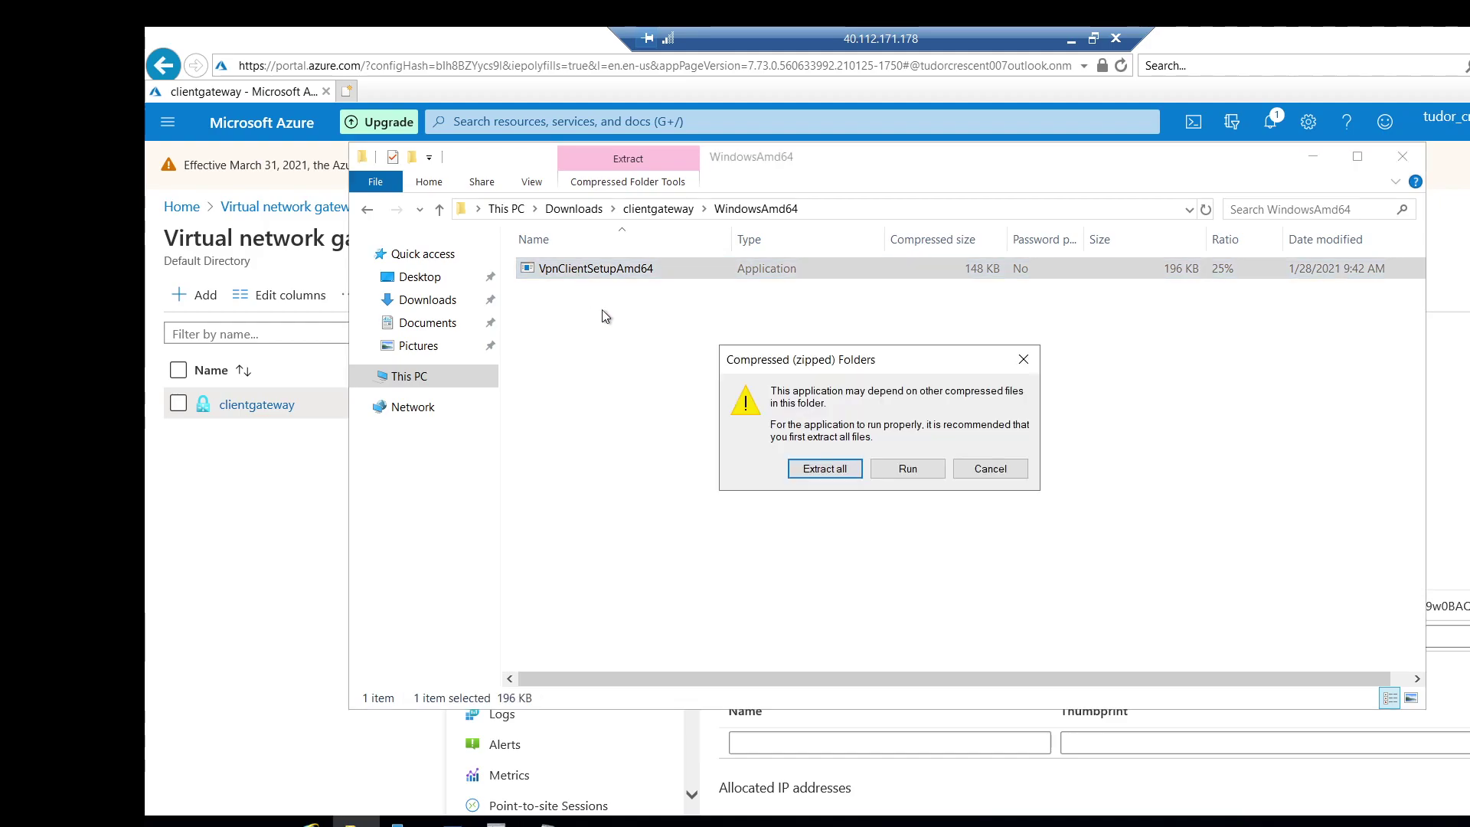
Run the installer past the SmartScreen block and confirm installing the stagingnetwork VPN client.
left_click(905, 469)
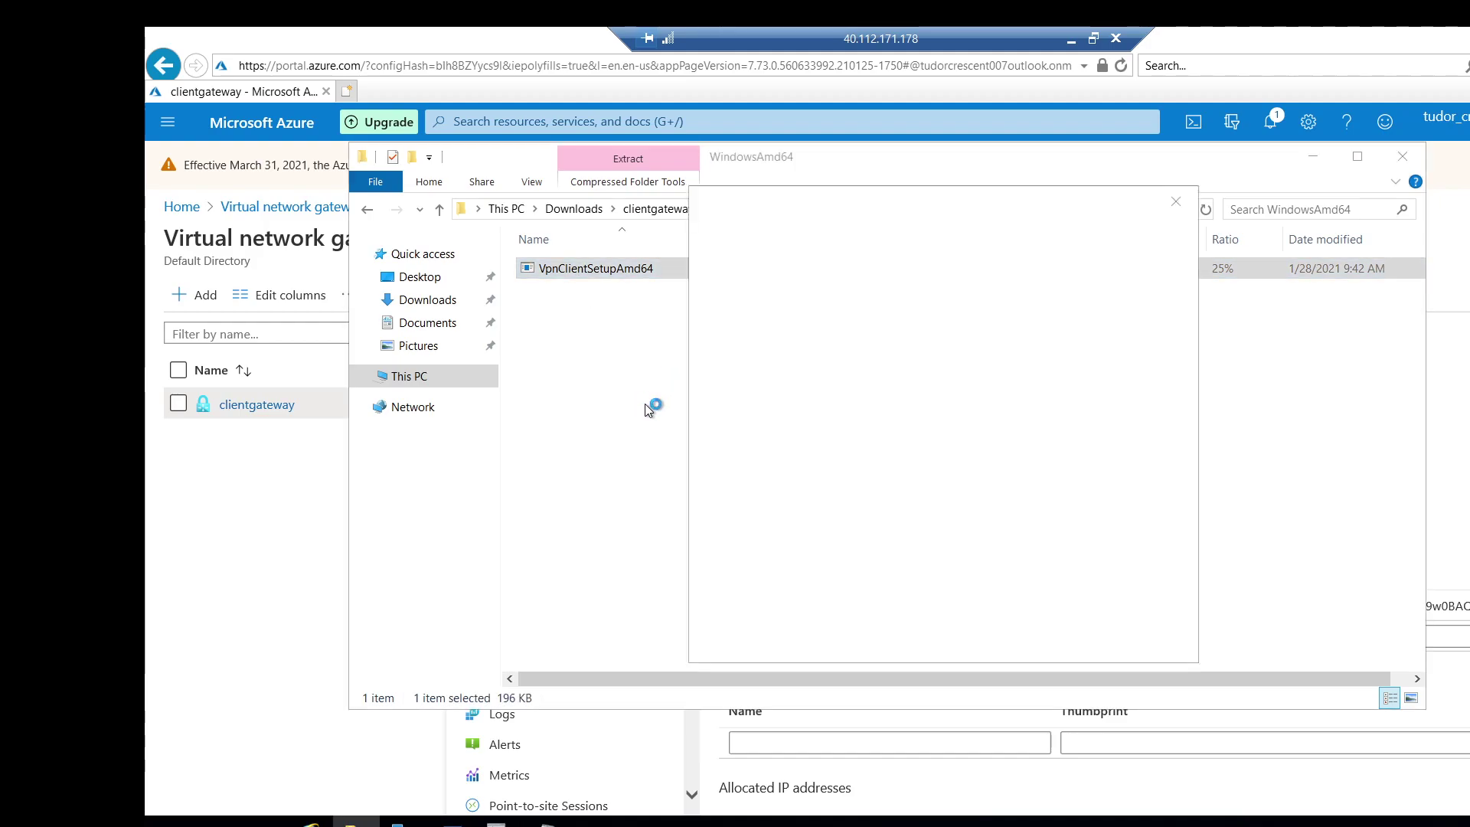
left_click(737, 311)
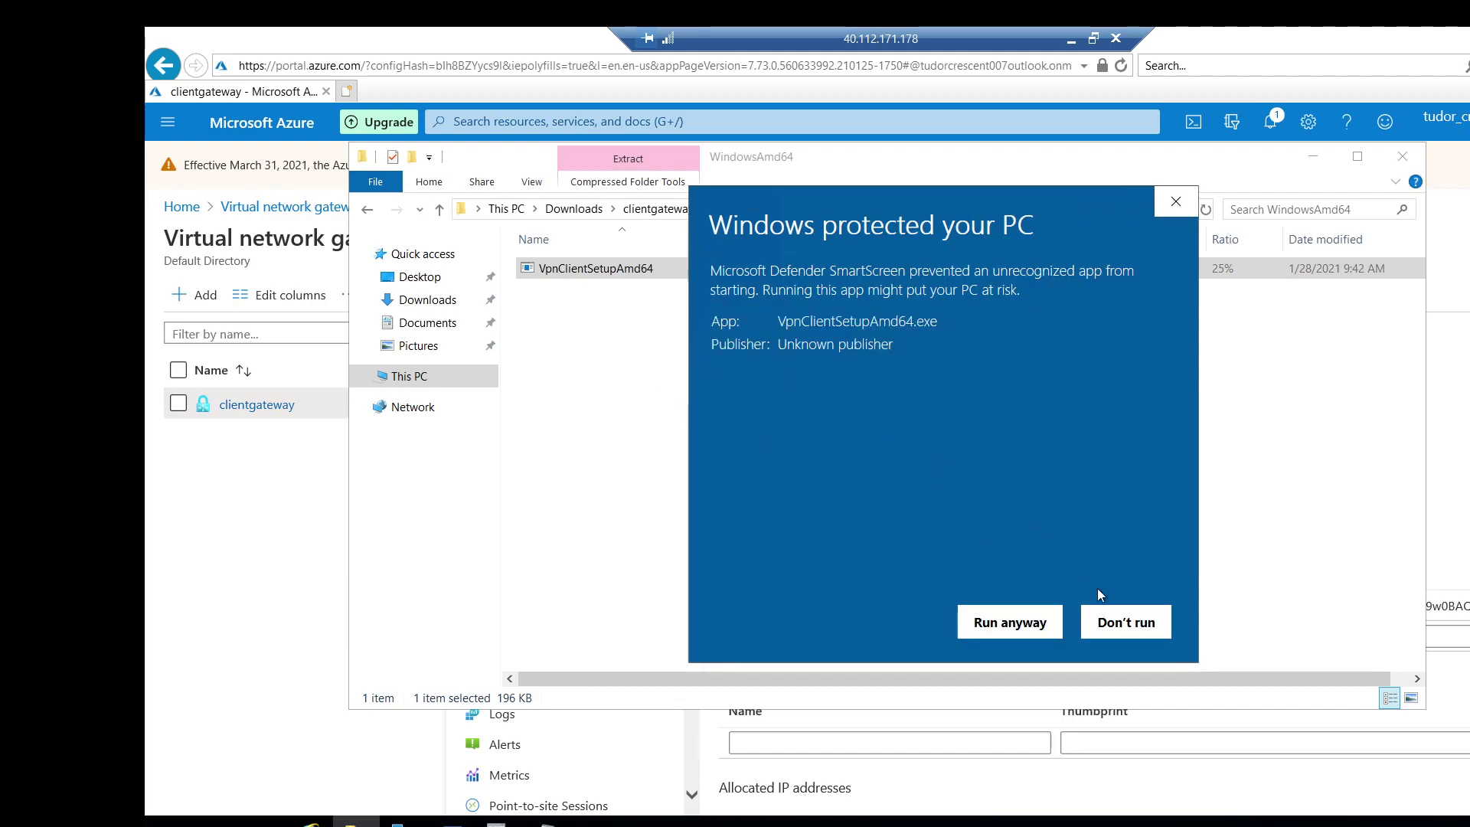
left_click(1010, 622)
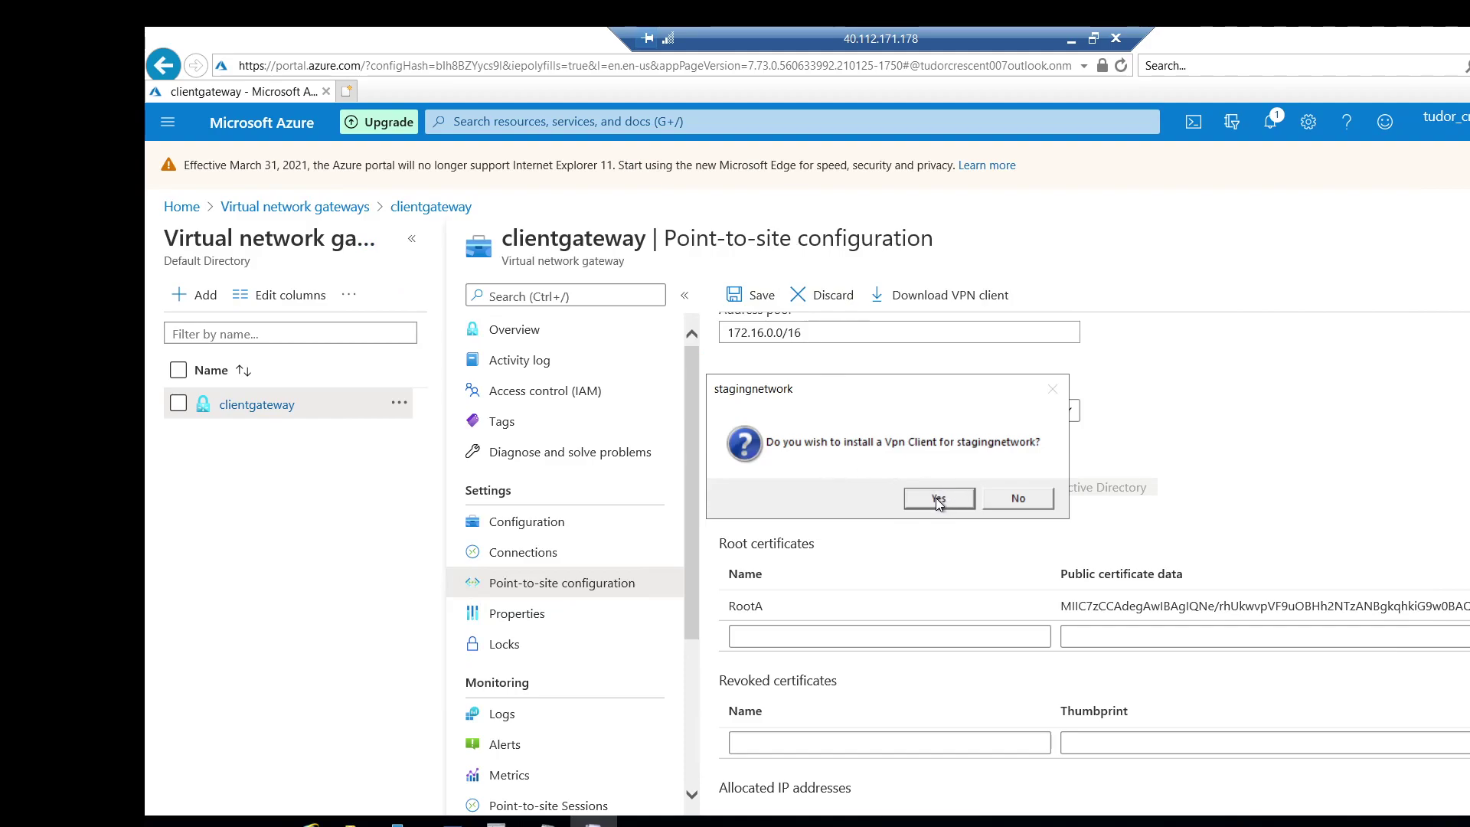
left_click(938, 499)
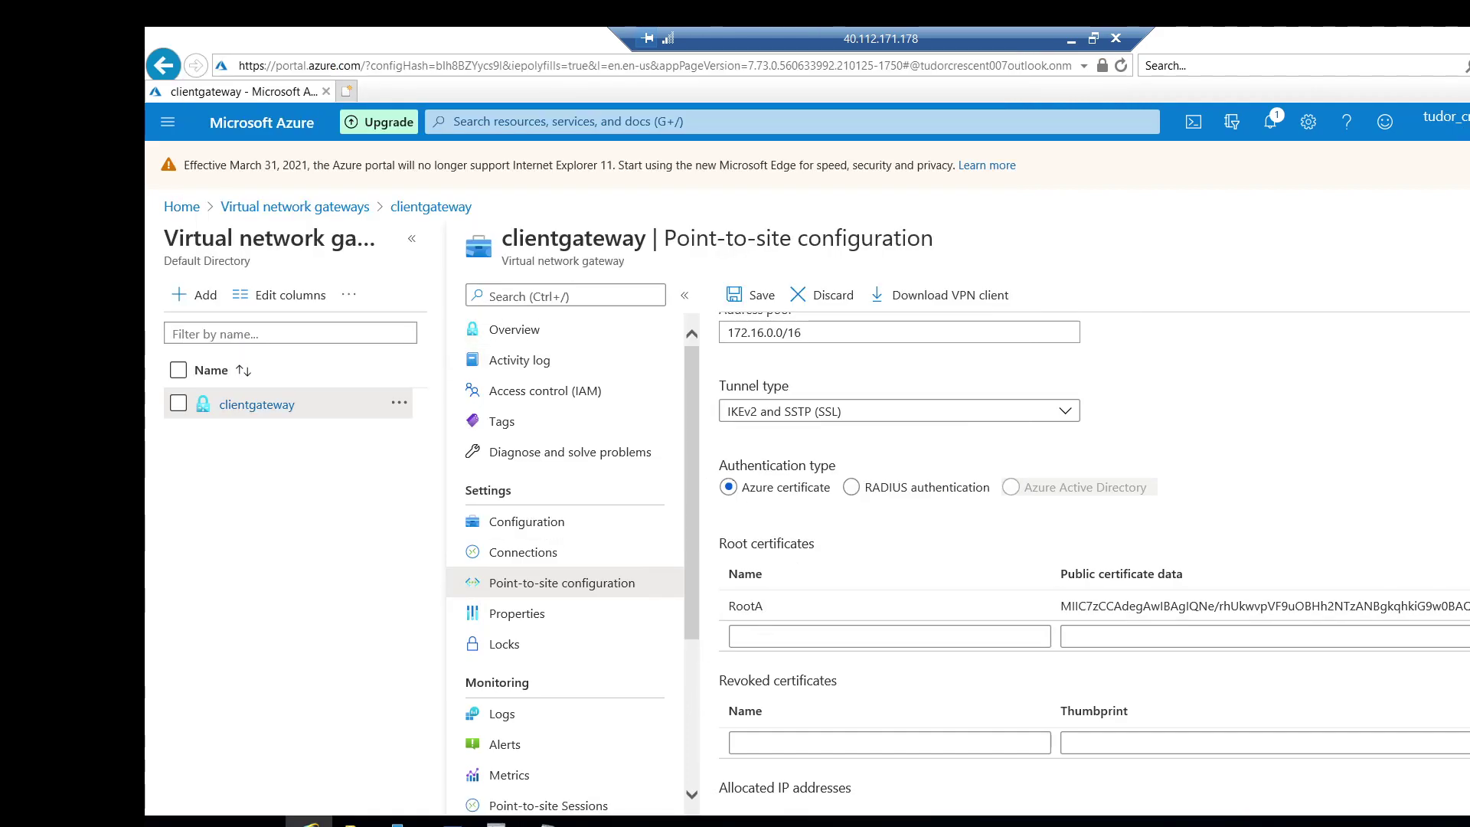
Search Start for 'vpn' and open the VPN settings page.
key("super")
type("vpn")
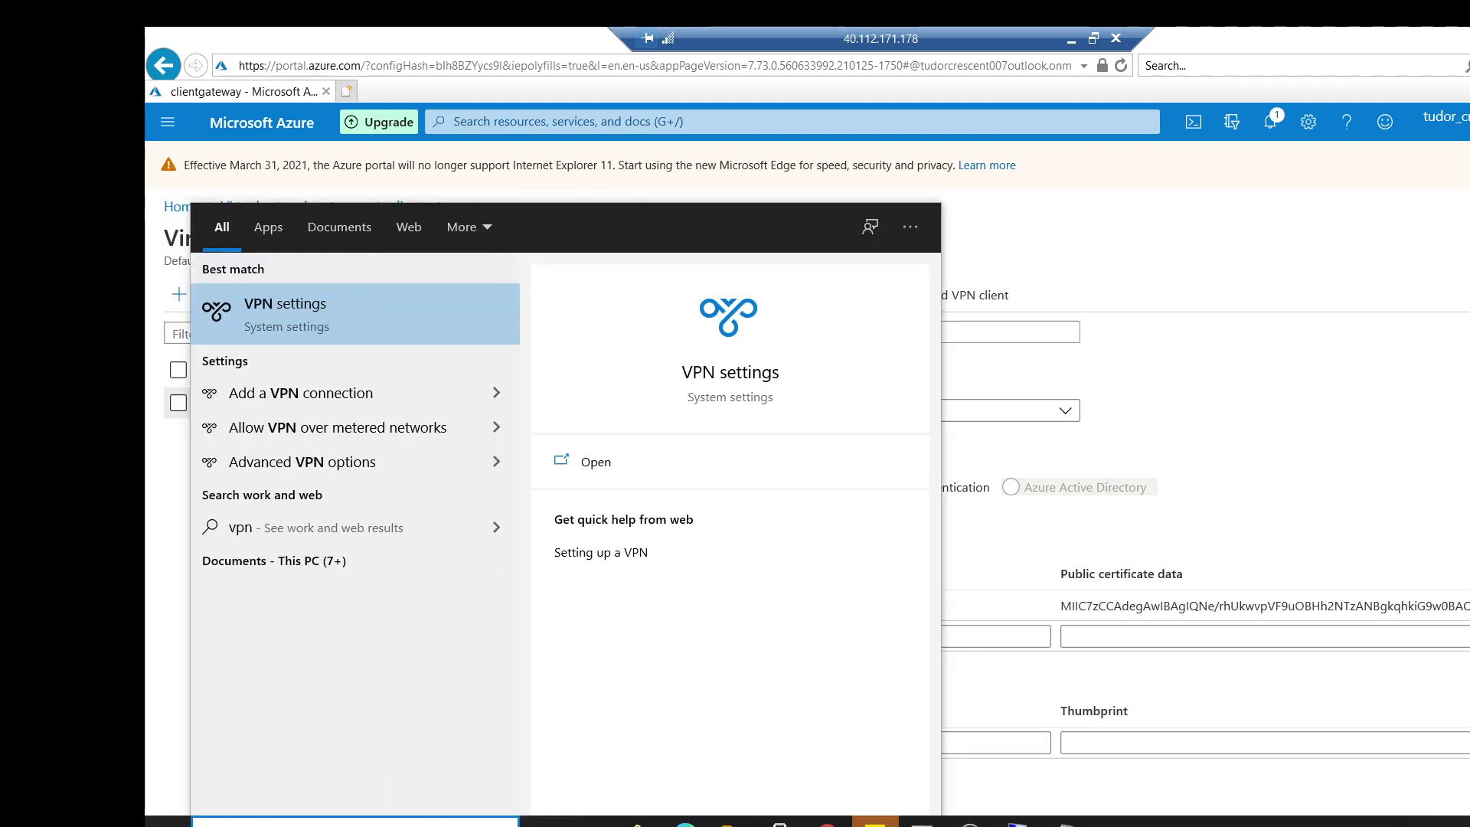
key("Escape")
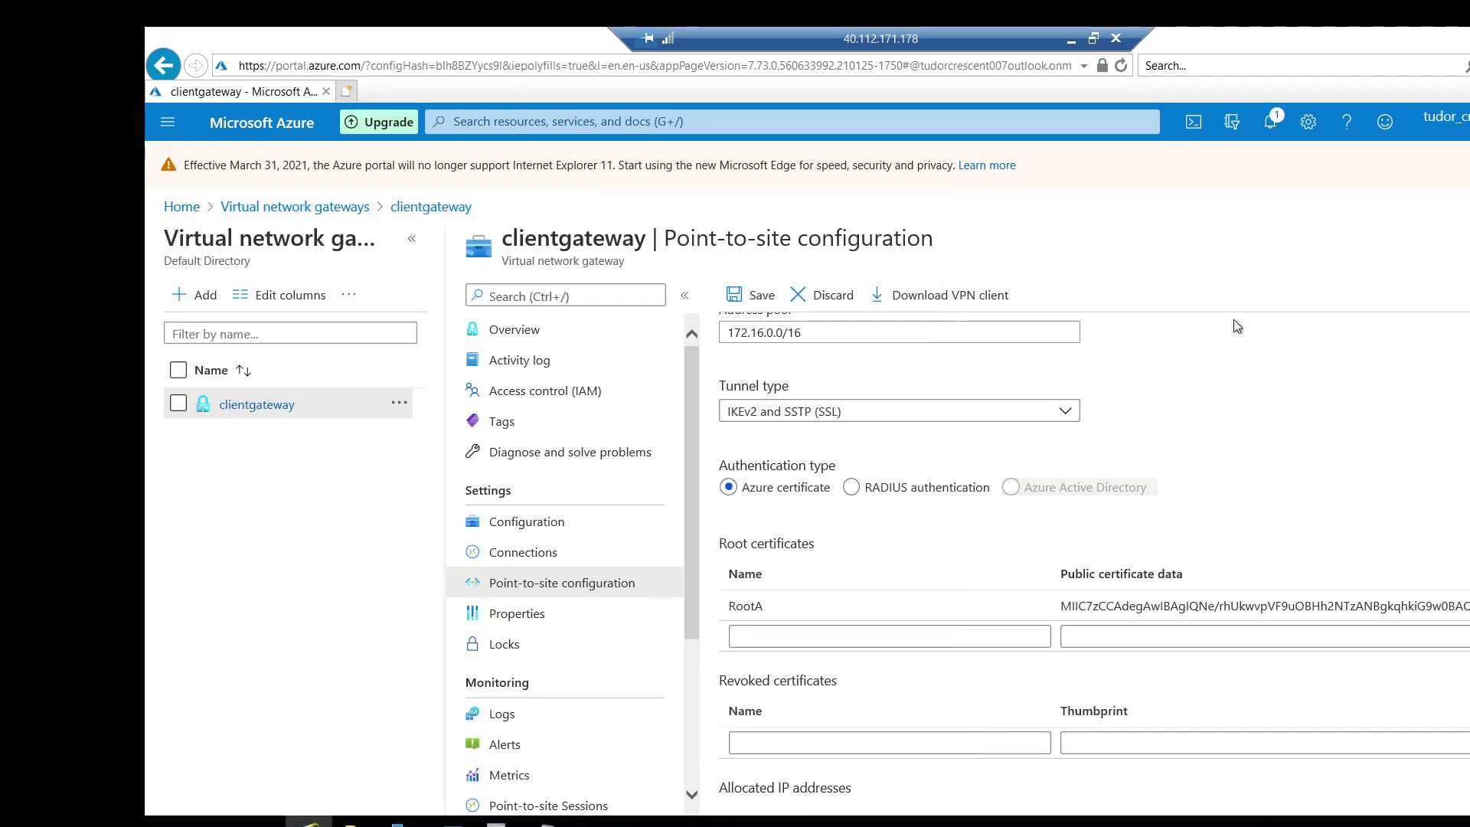
key("super")
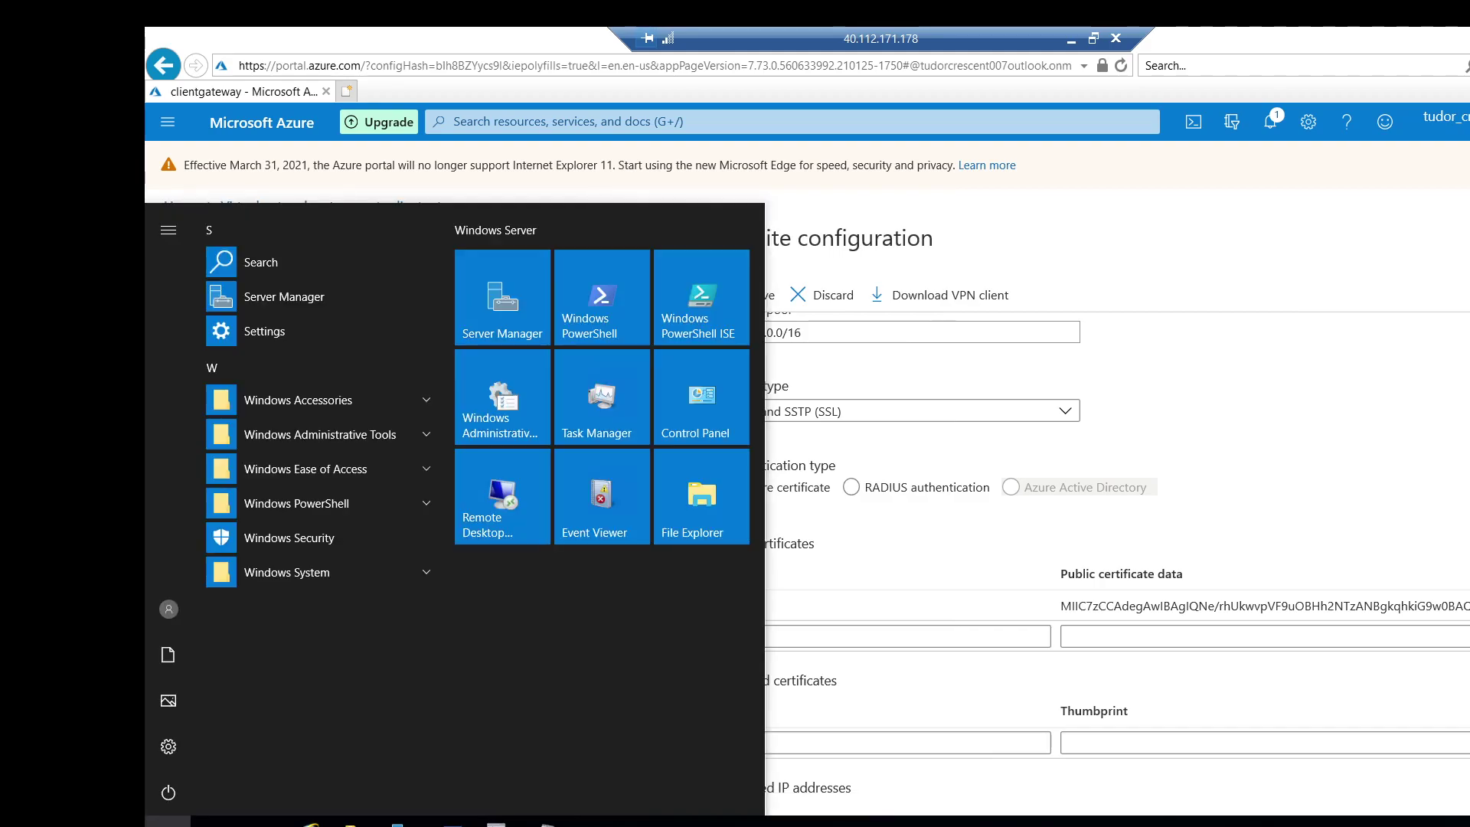
type("vpn")
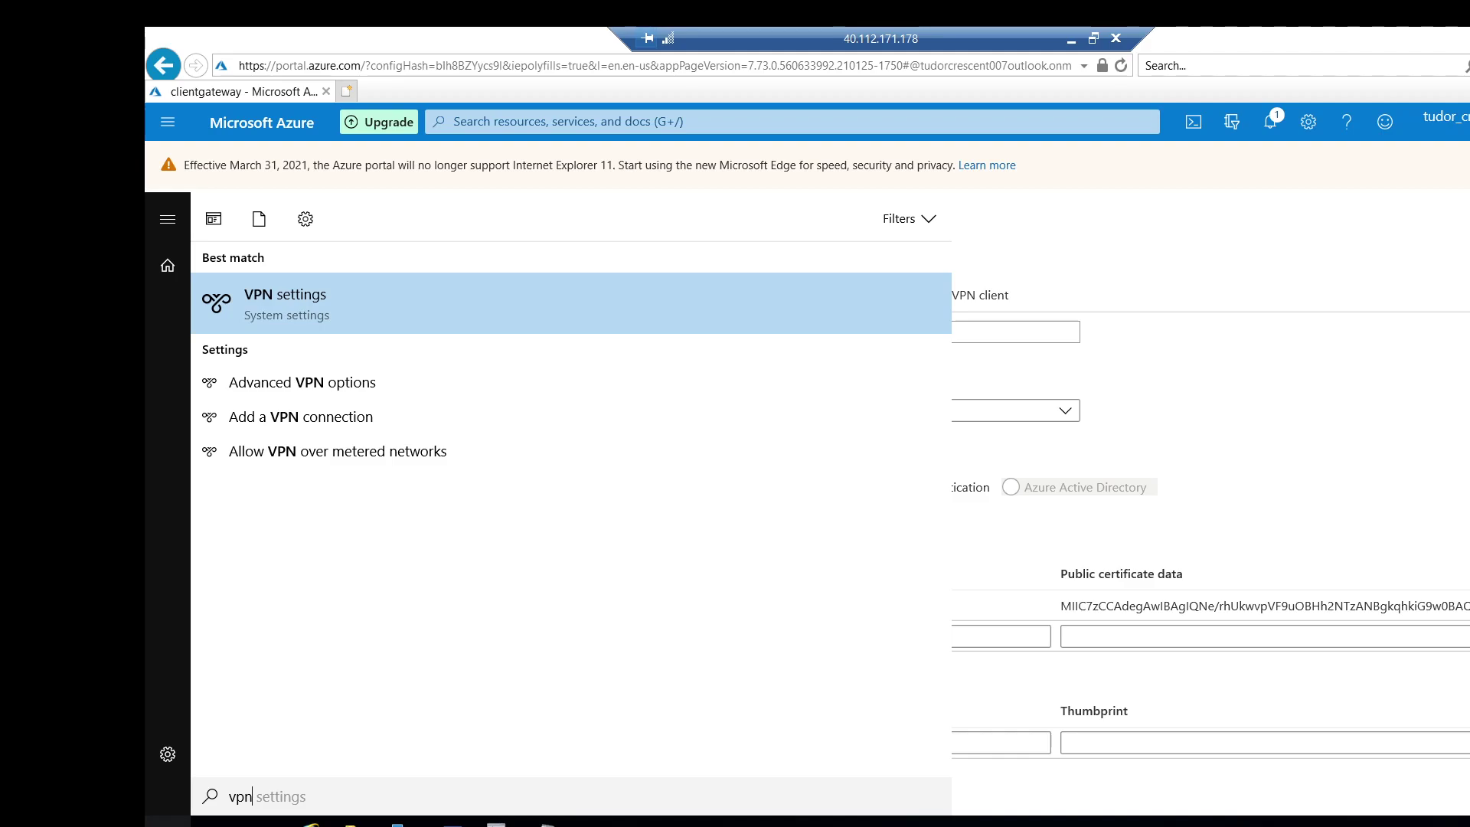
key("Return")
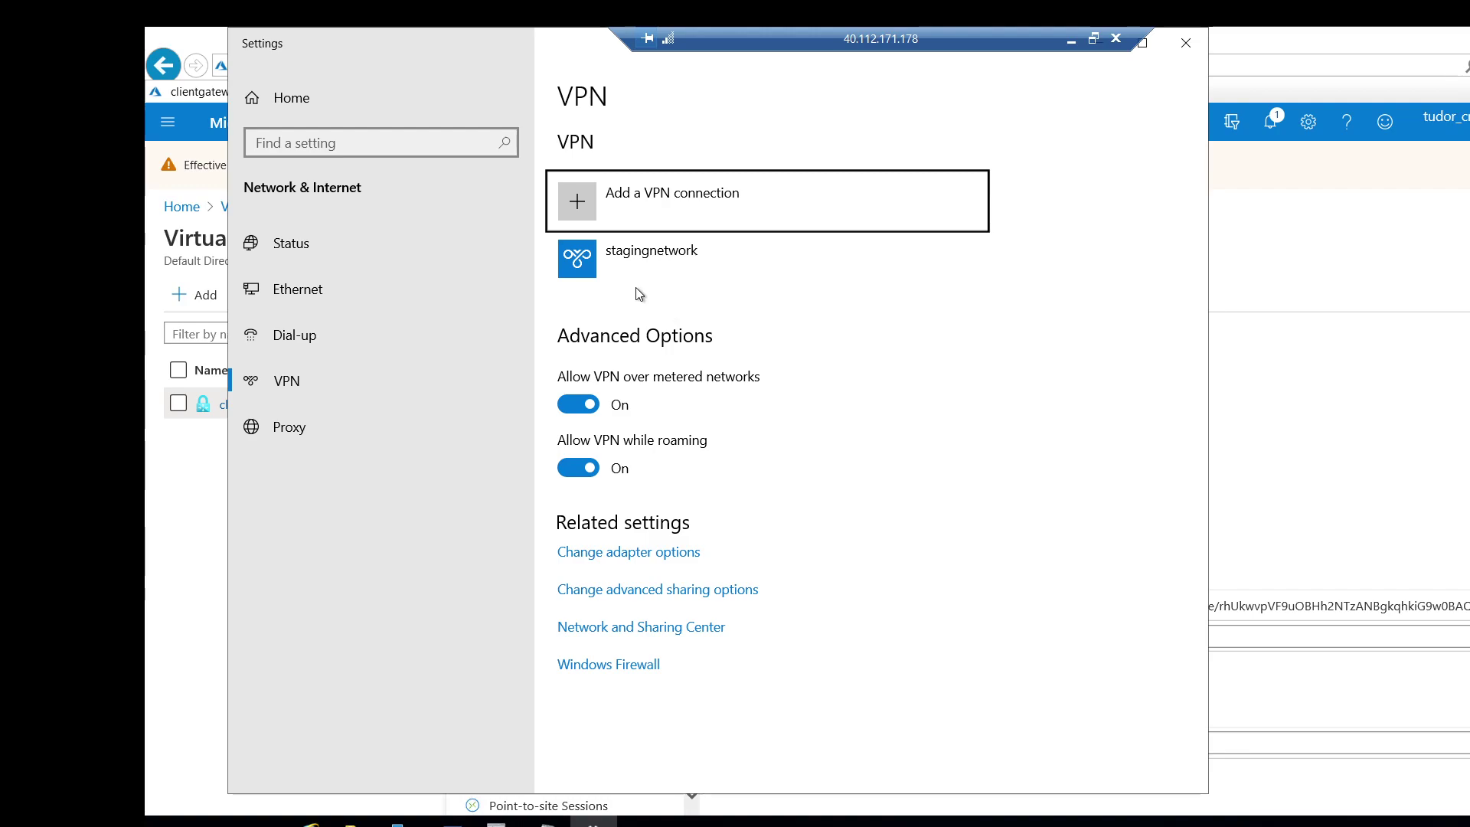
Connect to stagingnetwork and allow the elevated privilege prompt.
left_click(601, 258)
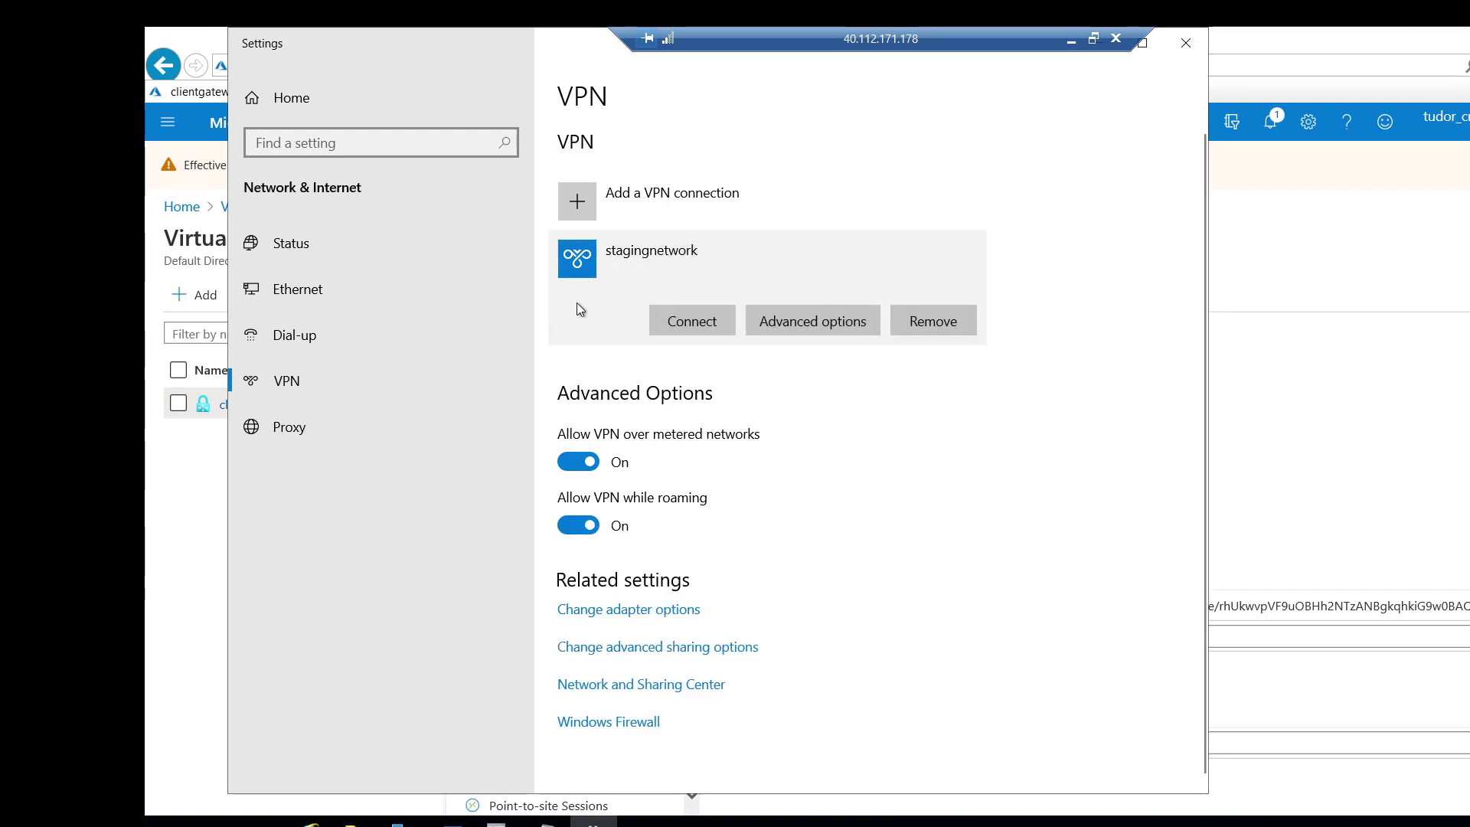
left_click(695, 326)
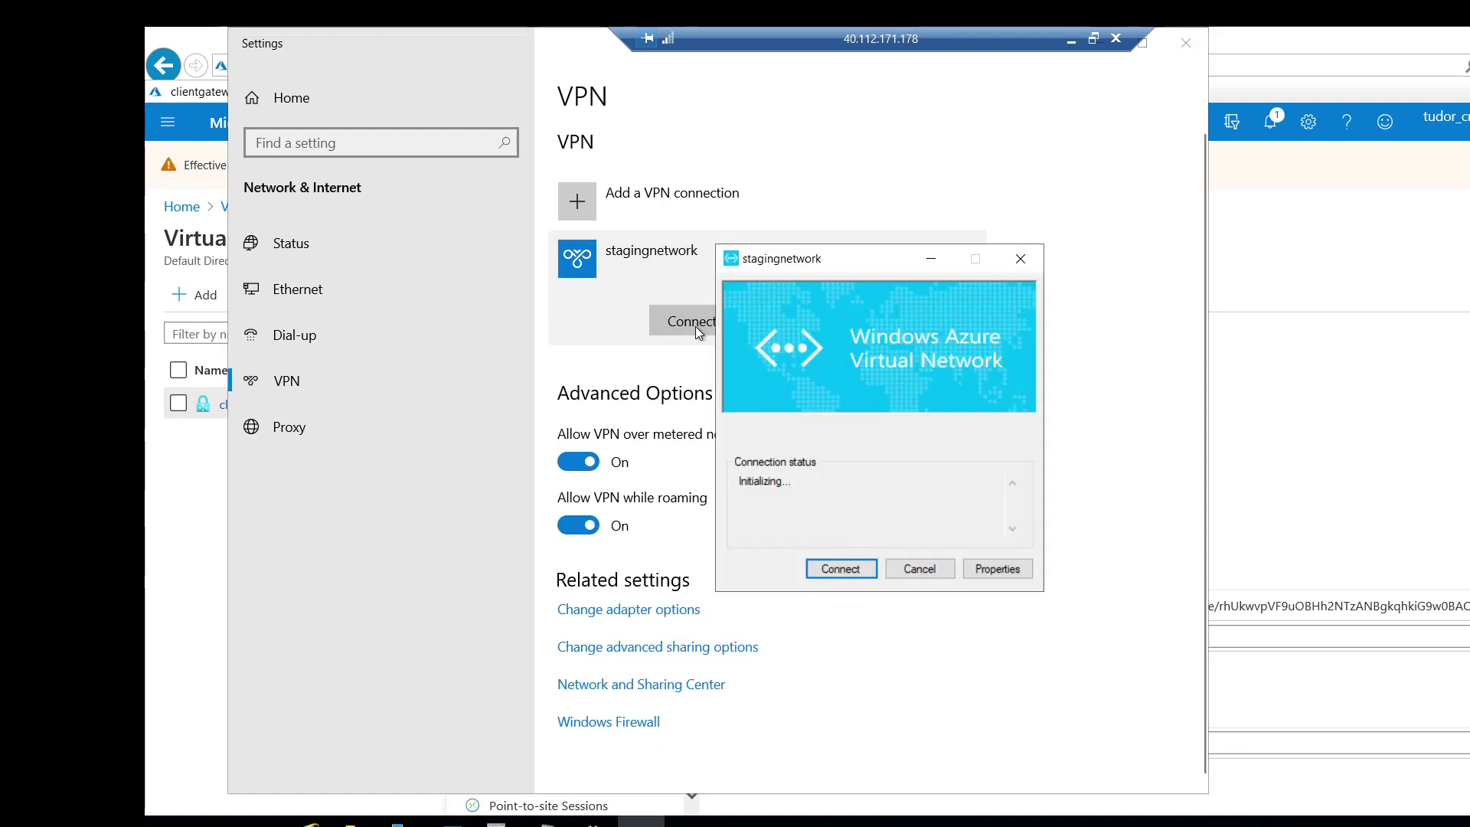
left_click(838, 569)
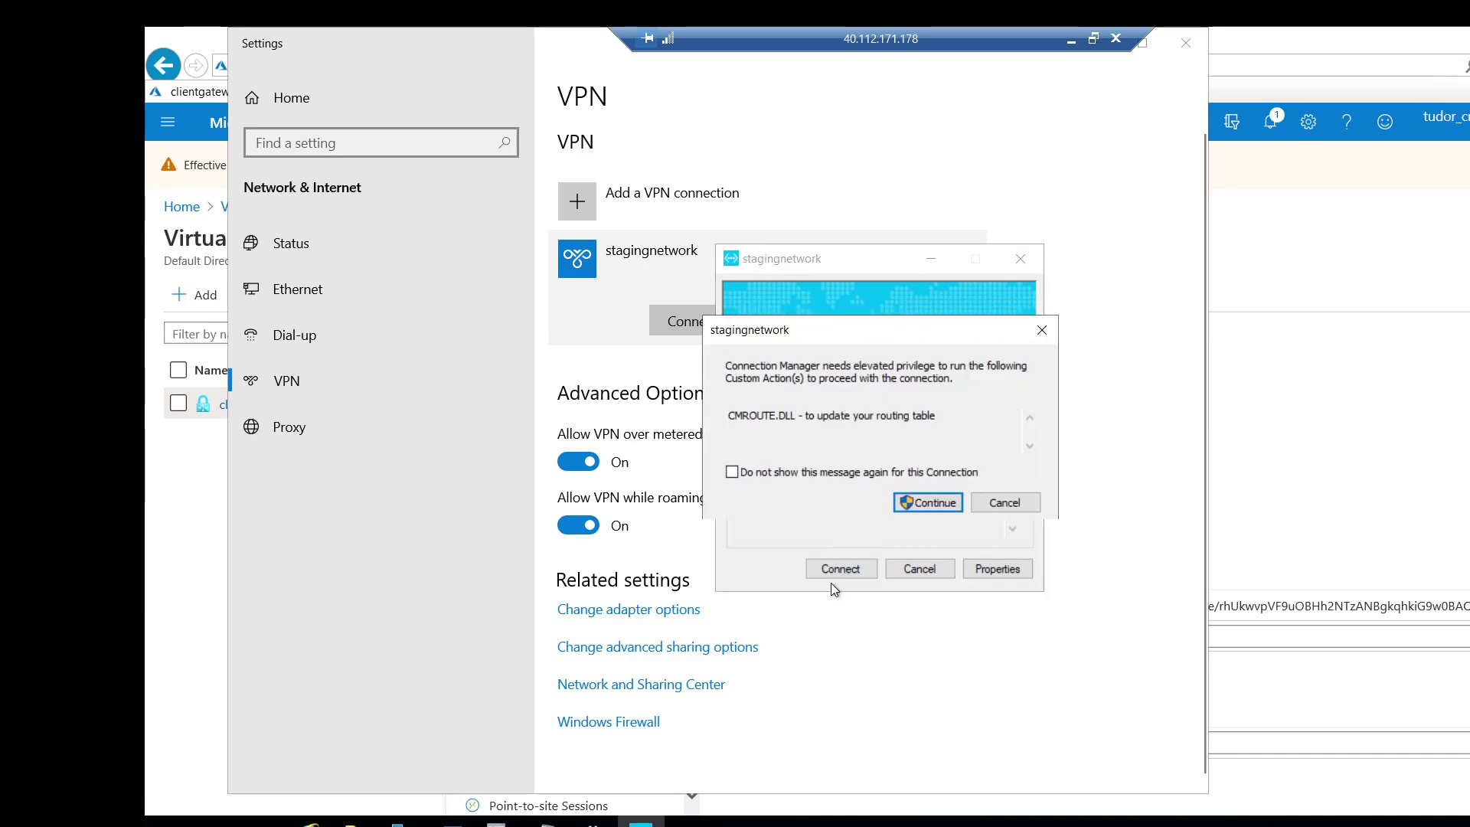
left_click(924, 501)
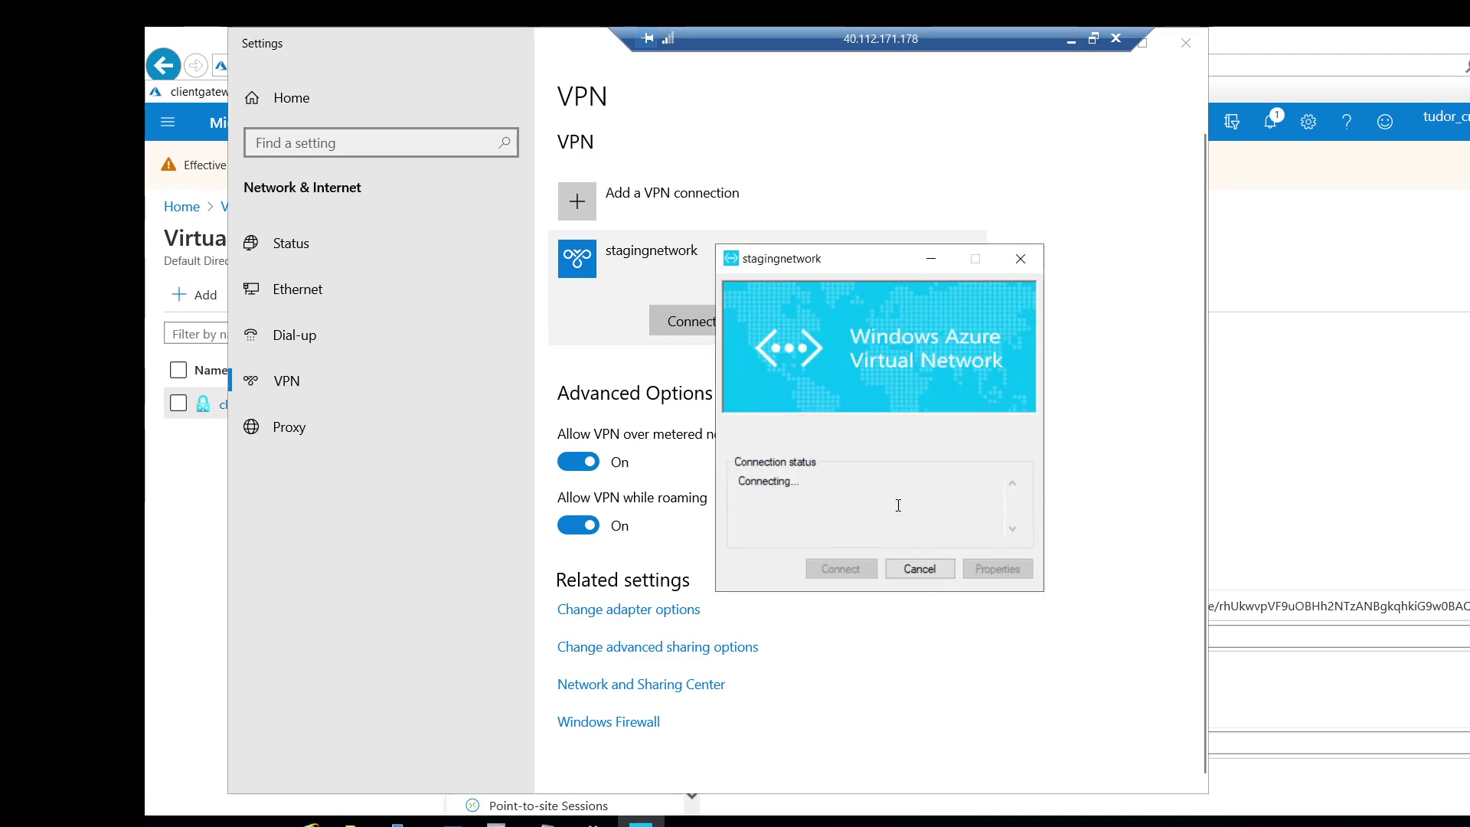